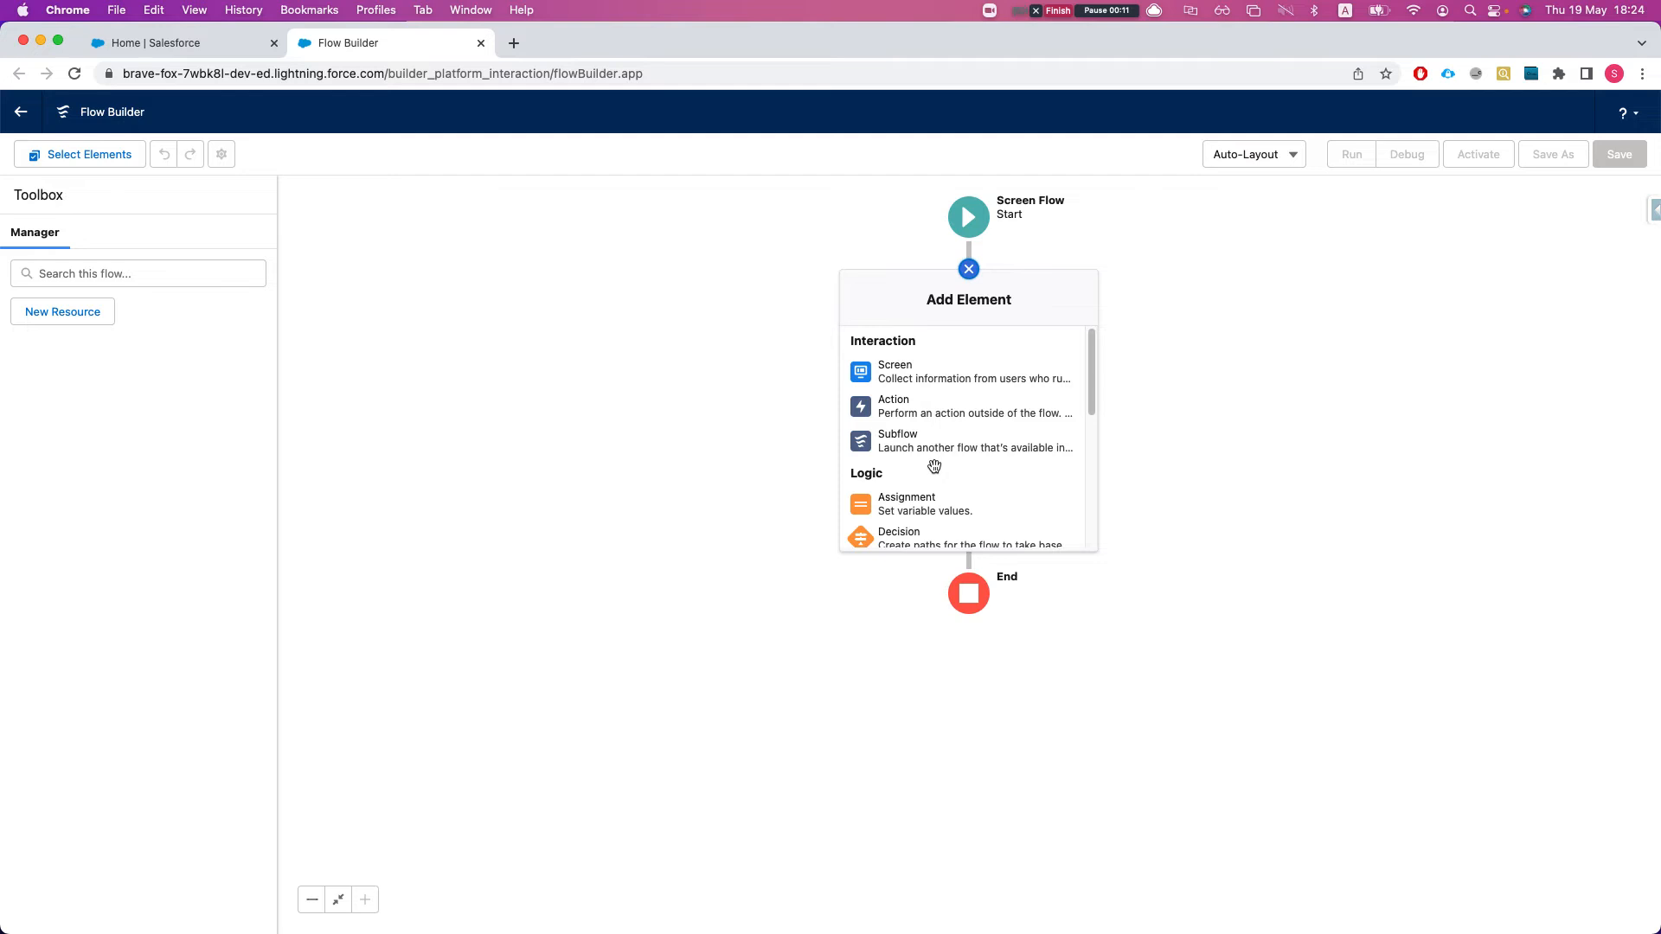
- Start a new TITAN Sign Wizard action and examine its document language and file or attachment id inputs
click(905, 392)
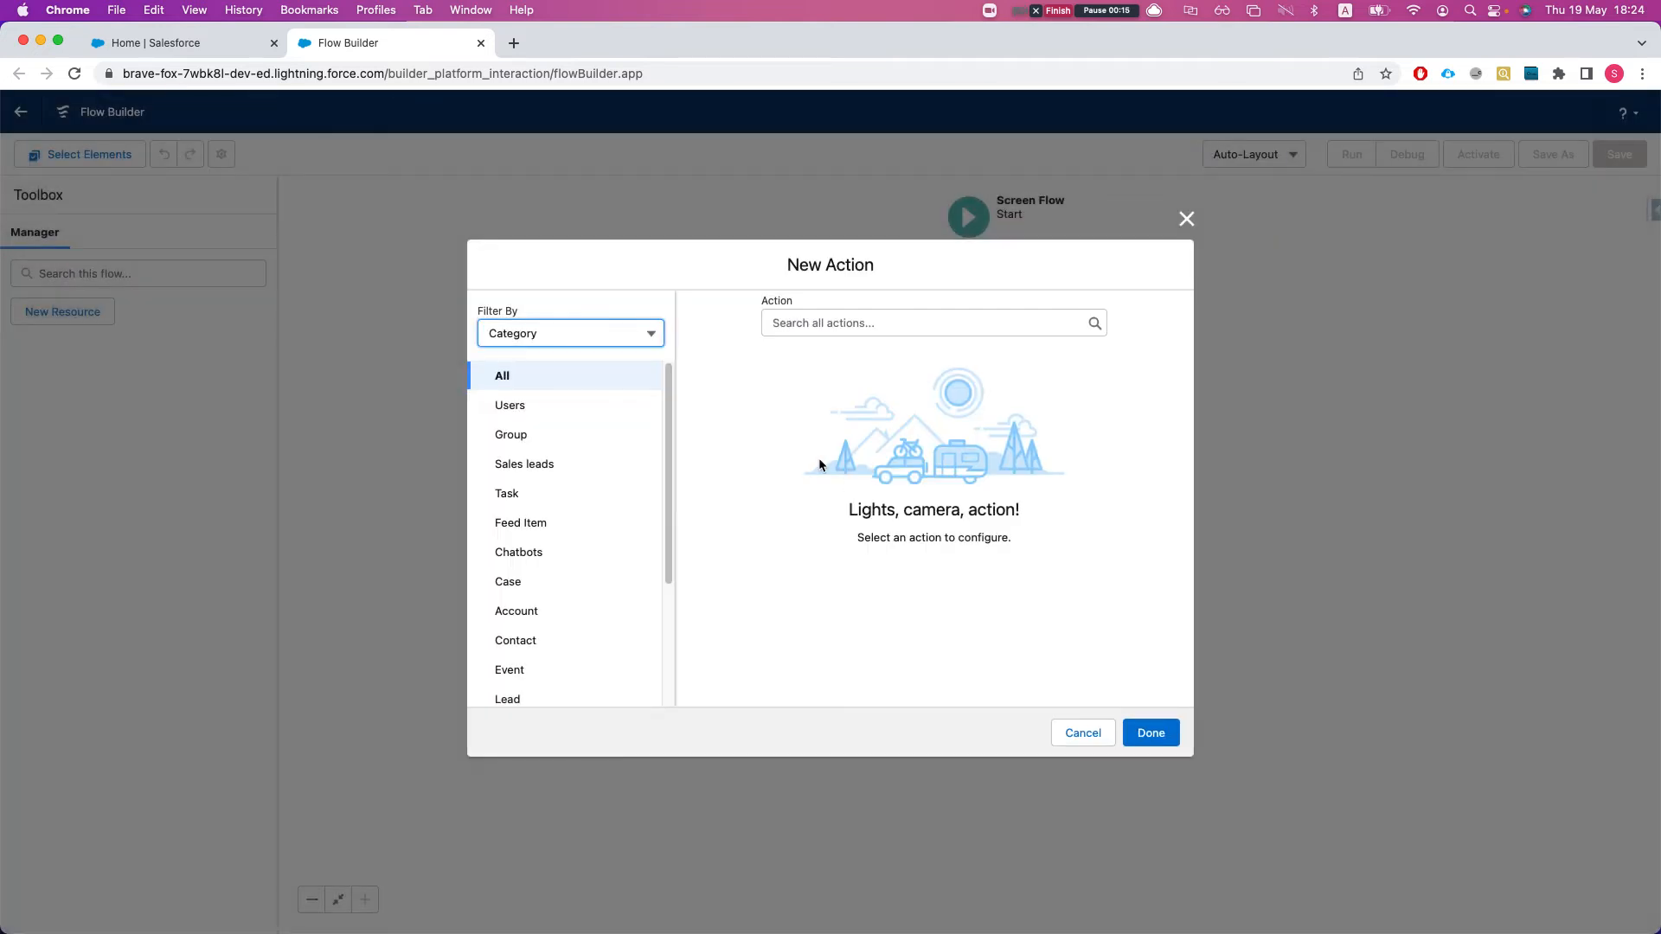
click(800, 329)
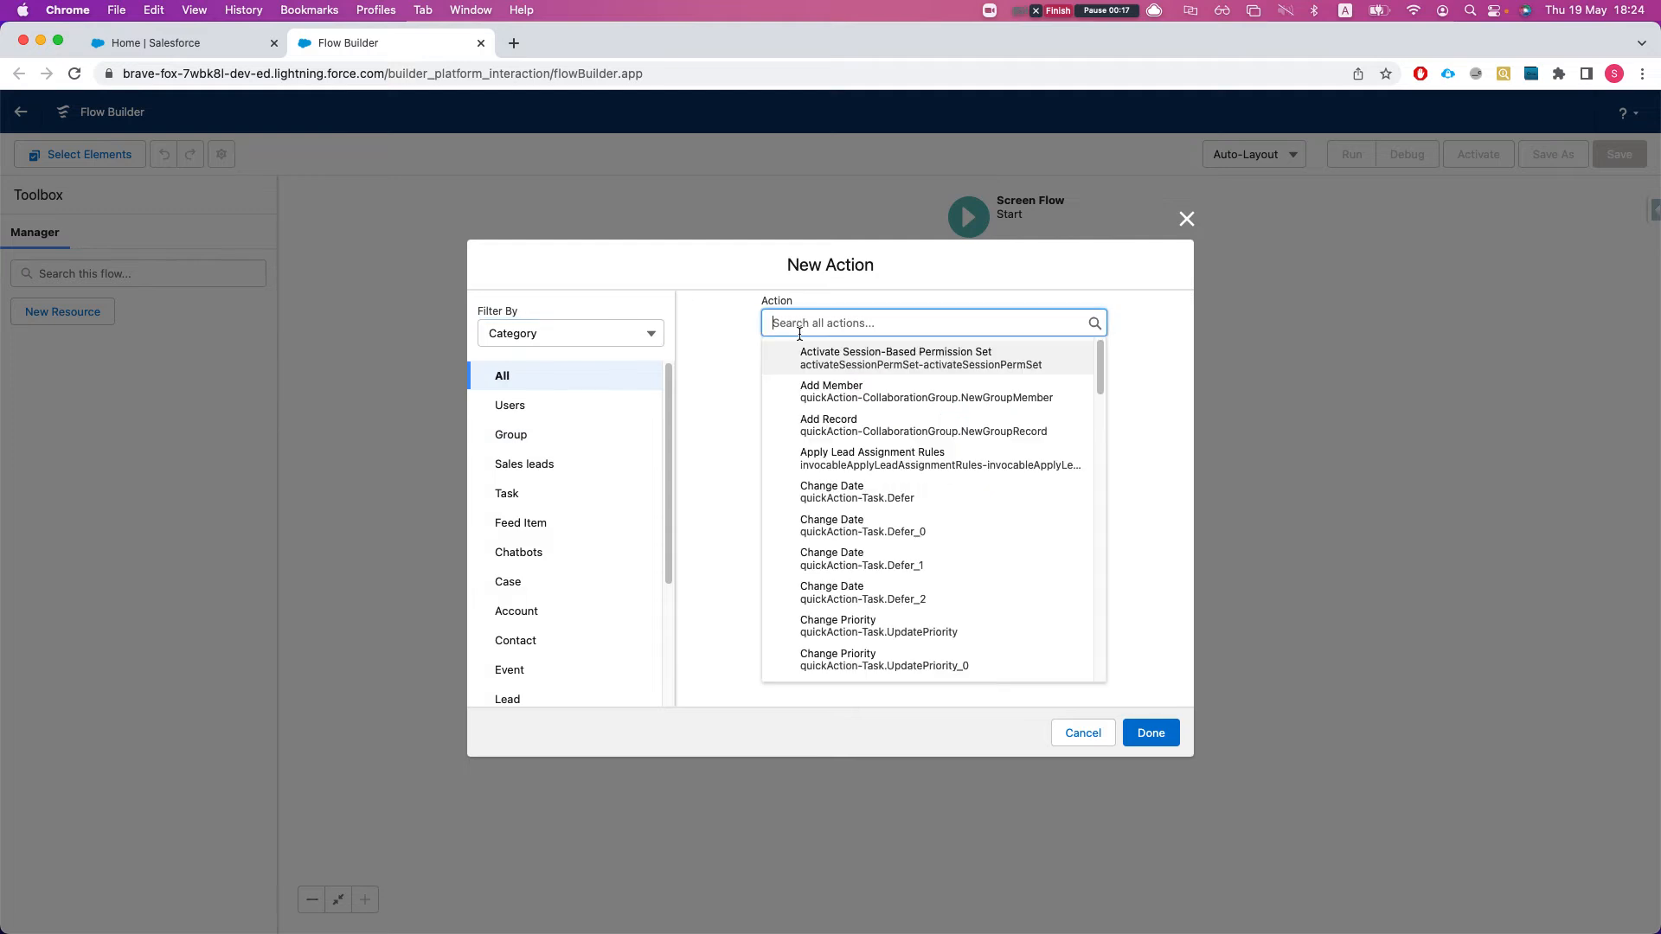
text(titansi)
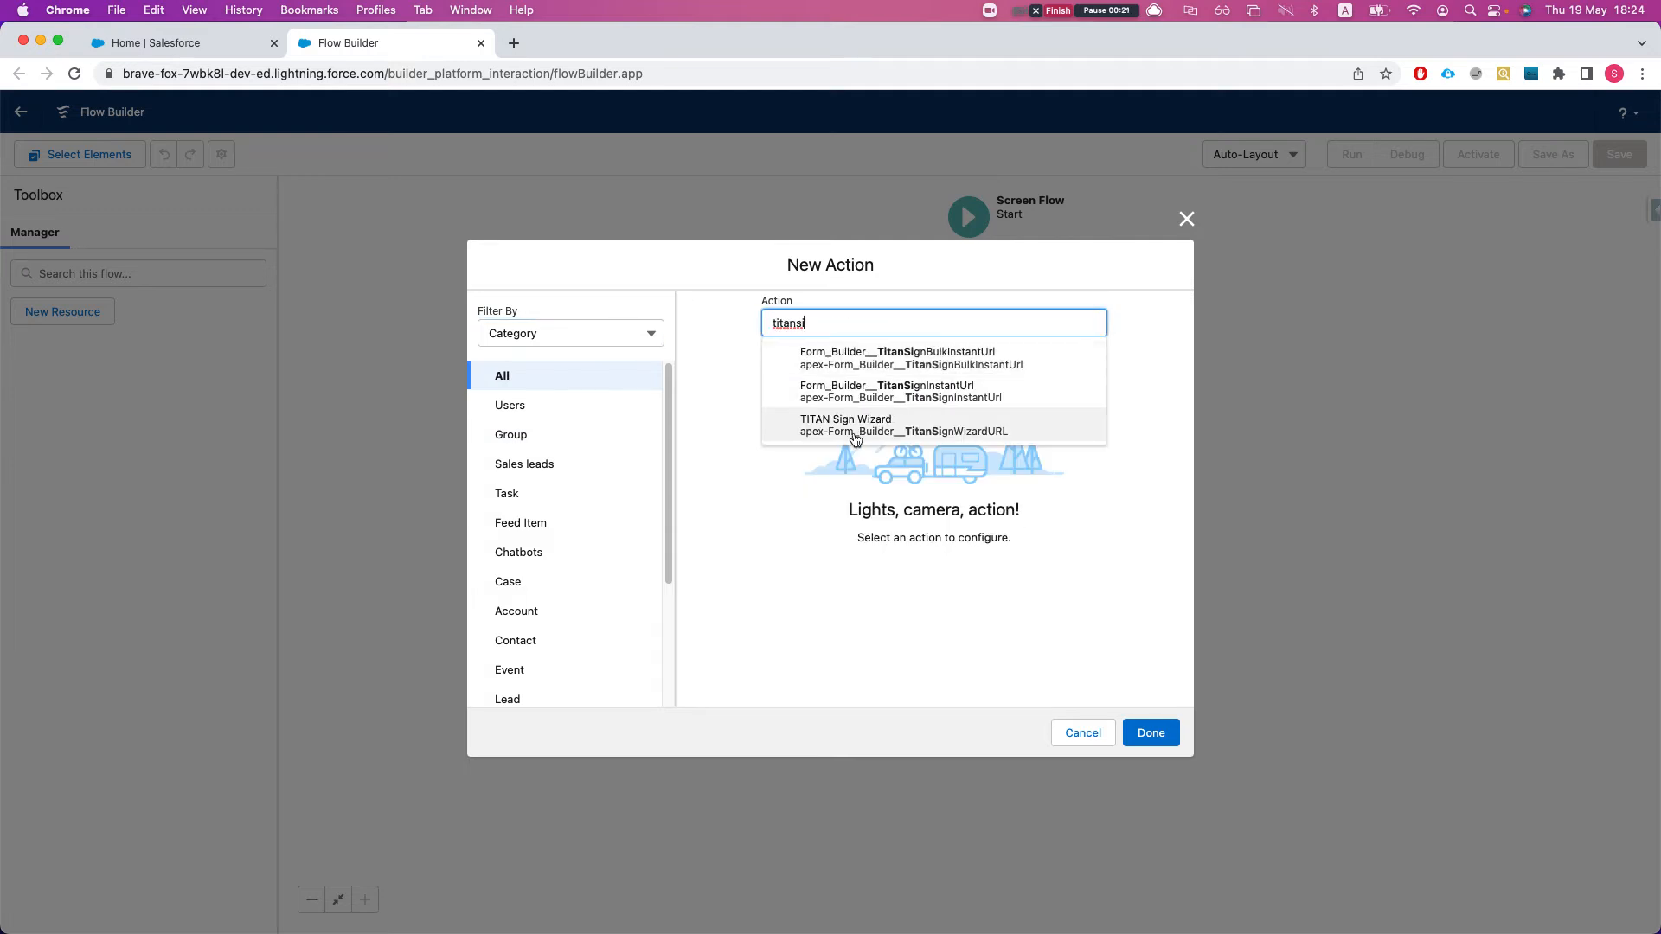
click(857, 425)
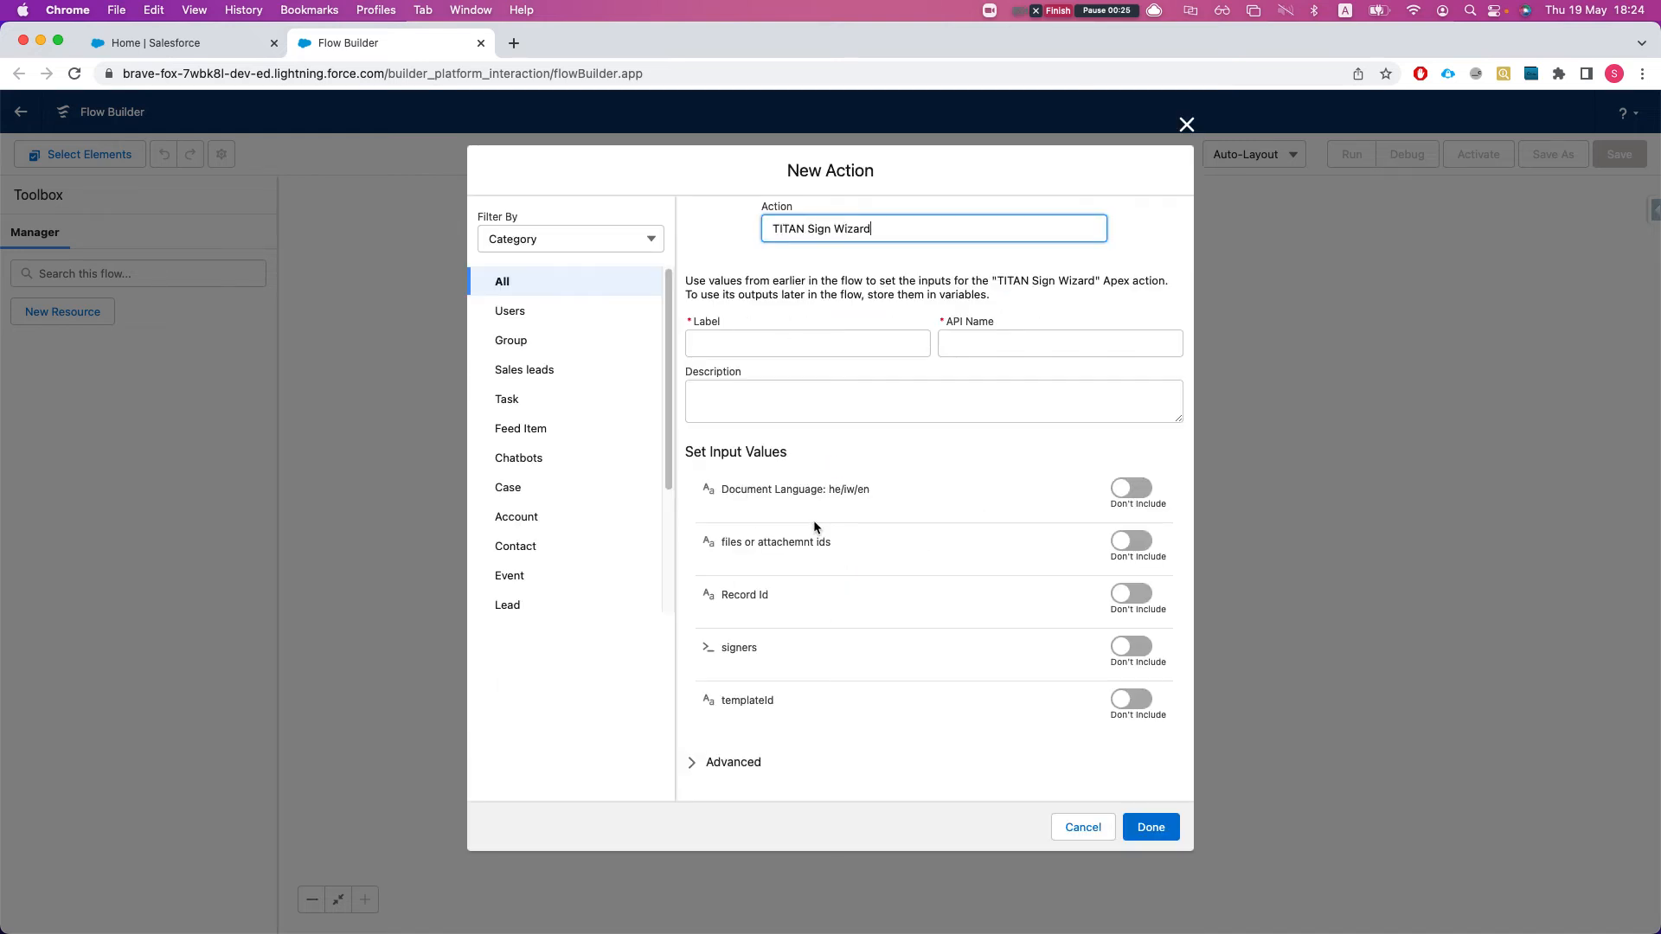
drag(742, 490, 851, 493)
click(824, 492)
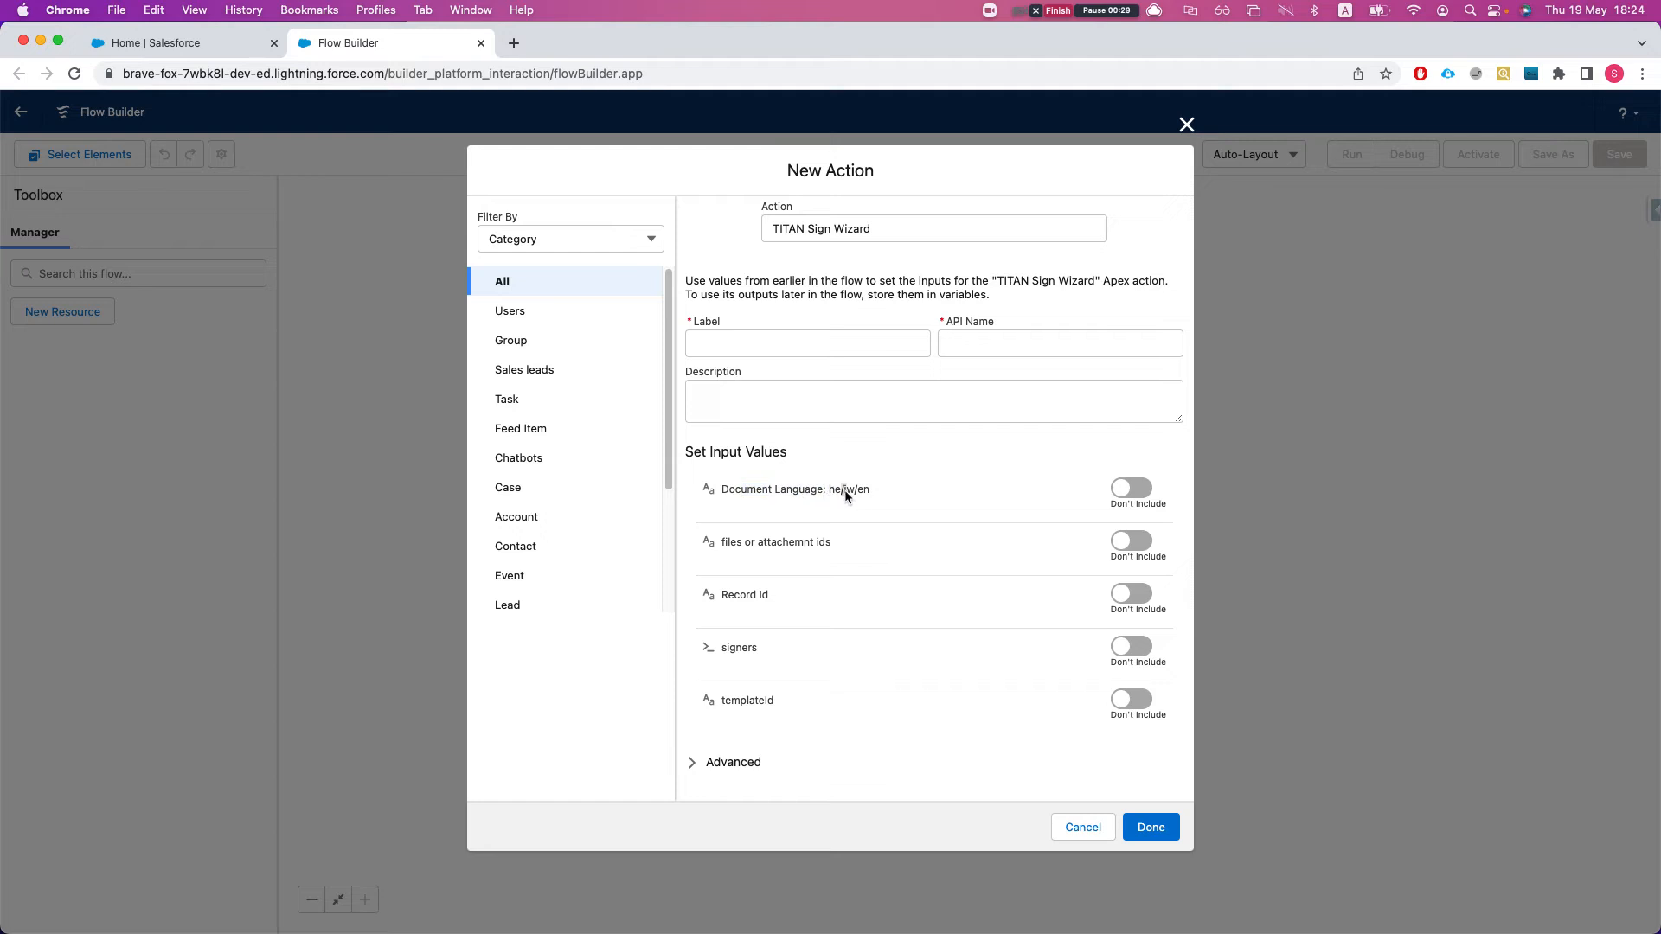
drag(856, 492, 869, 493)
click(820, 529)
drag(729, 541, 853, 531)
click(871, 540)
- Include the file or attachment ids, signers and templateId inputs in the TITAN Sign Wizard action, leaving their values empty
click(1139, 543)
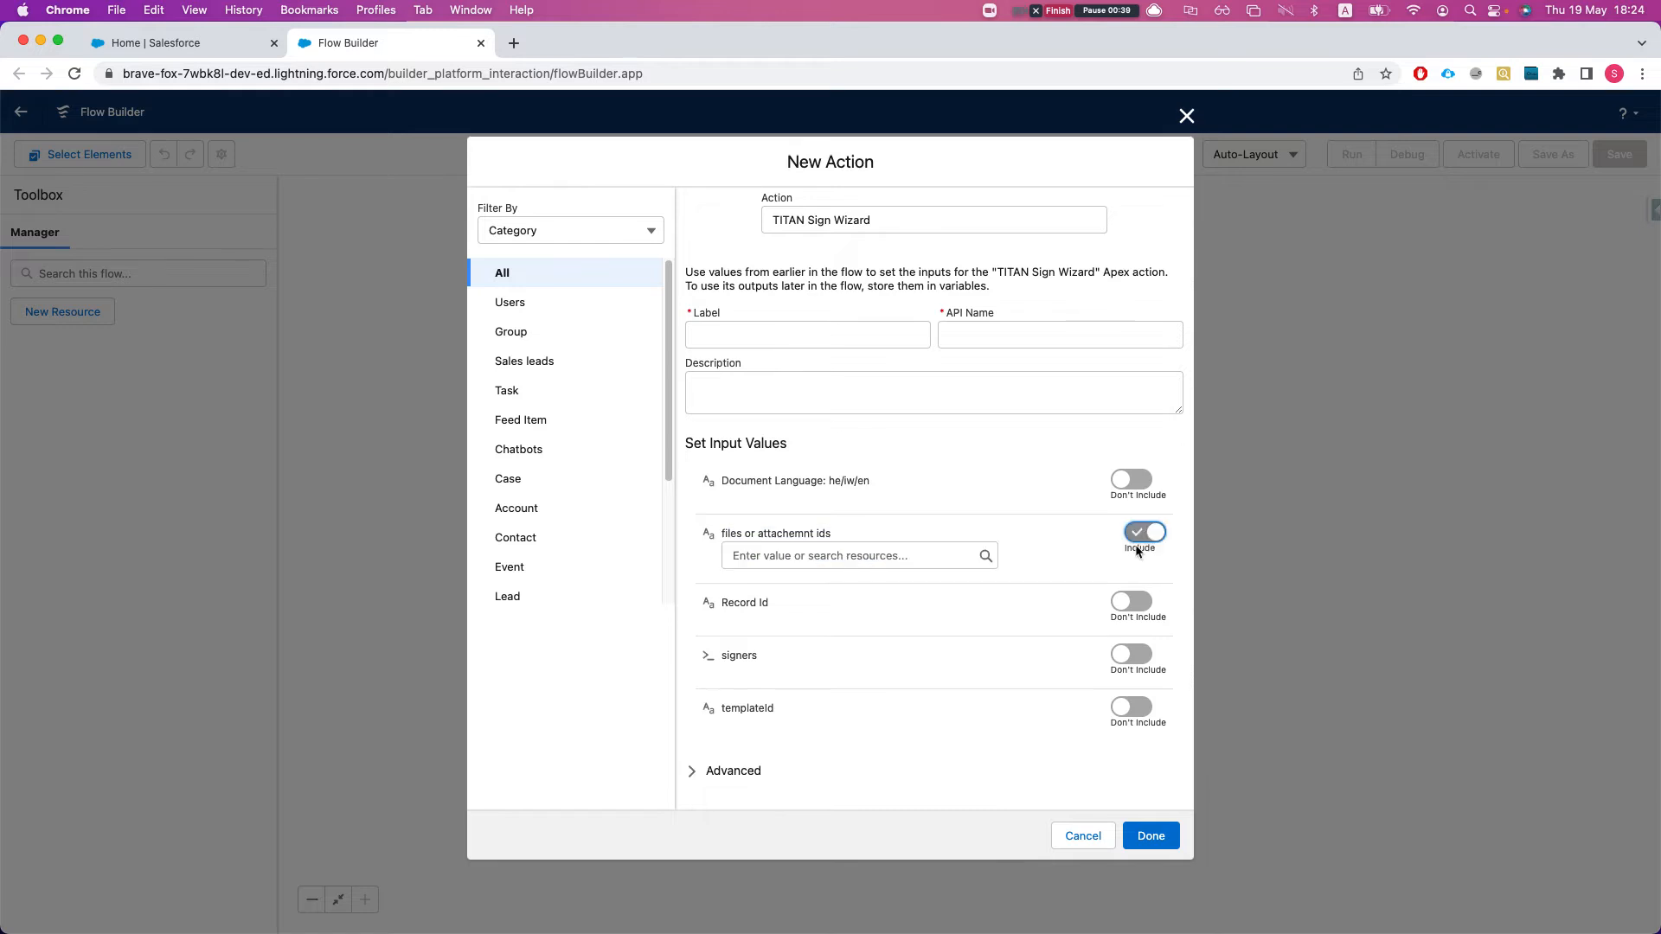
click(834, 555)
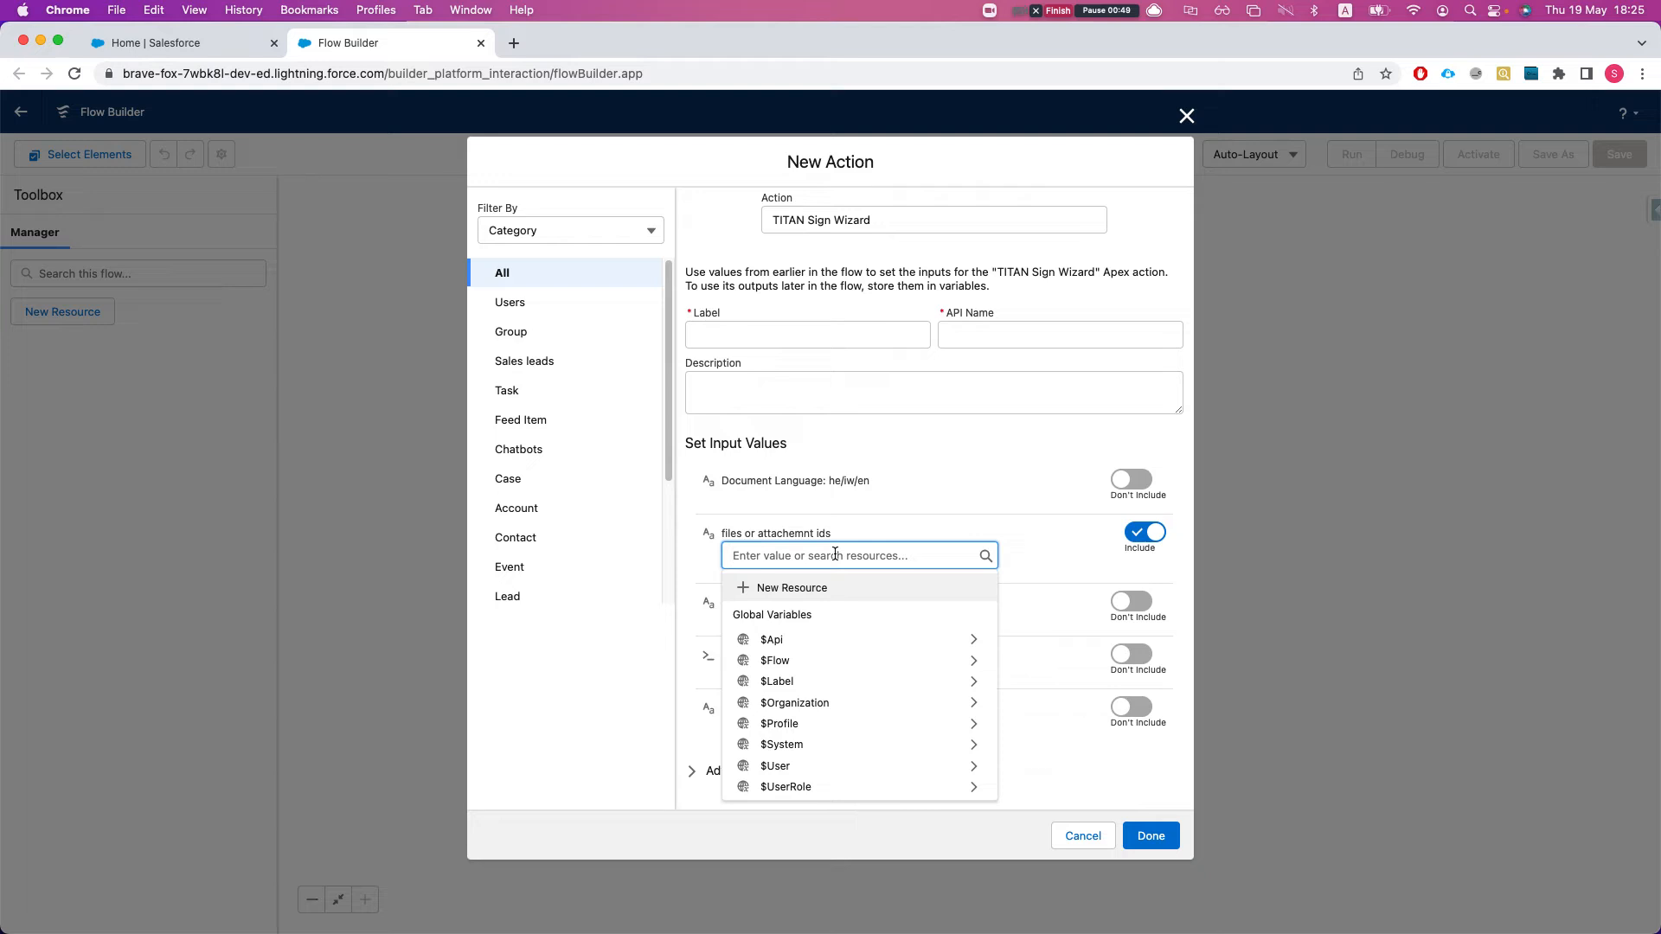
click(822, 618)
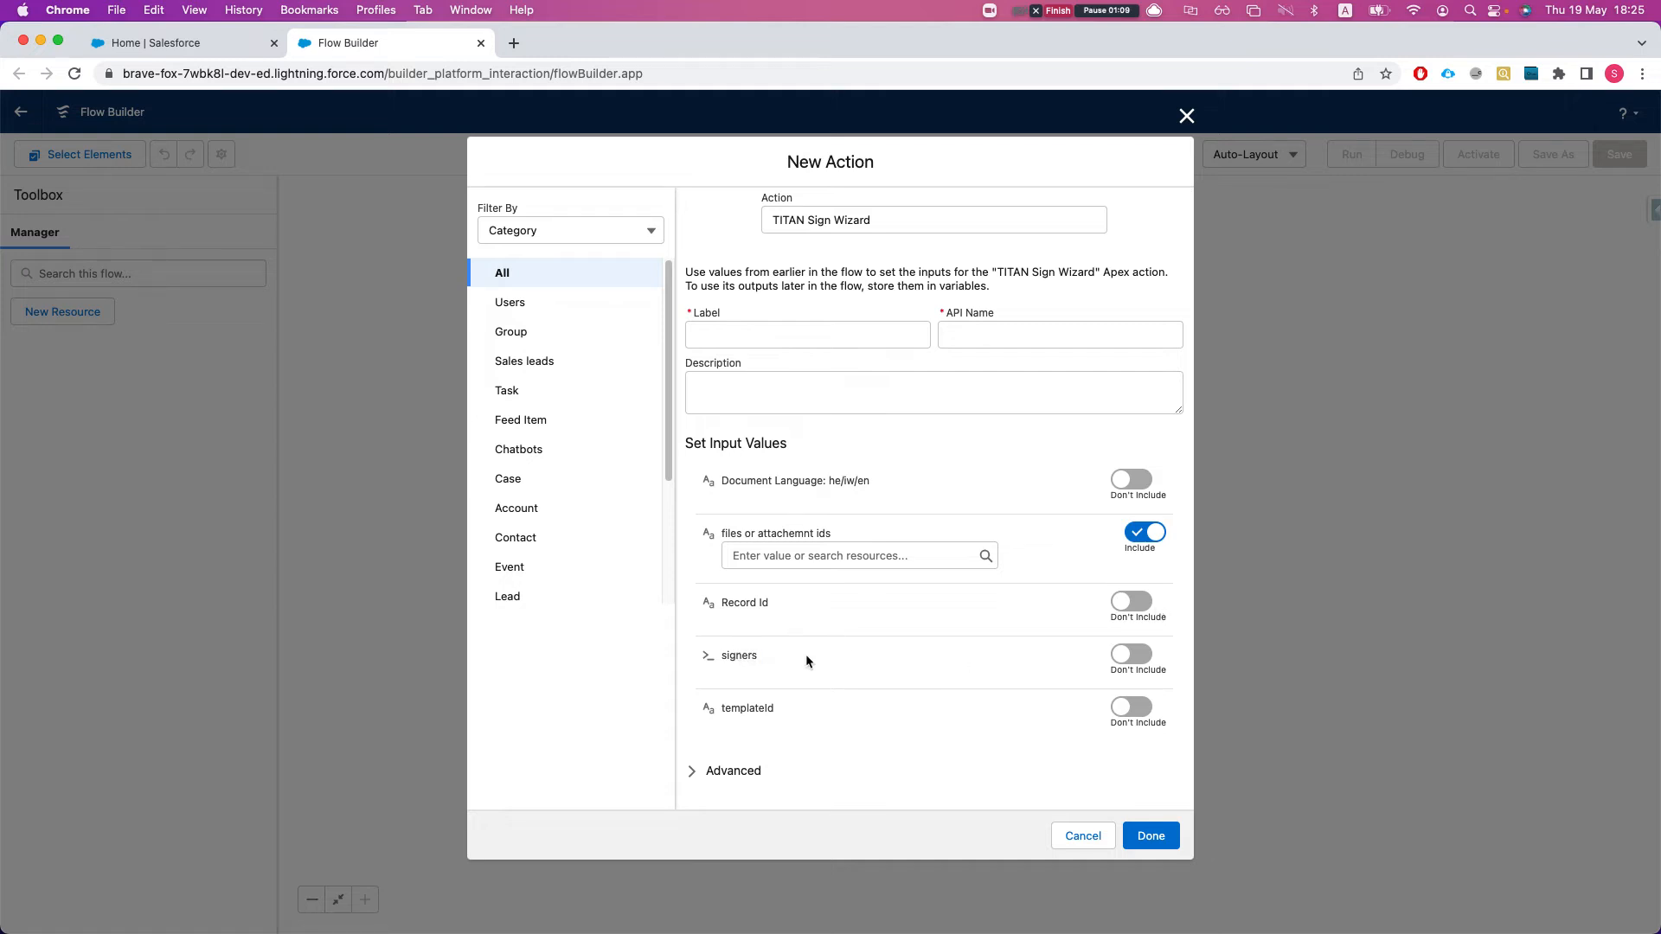
click(1121, 655)
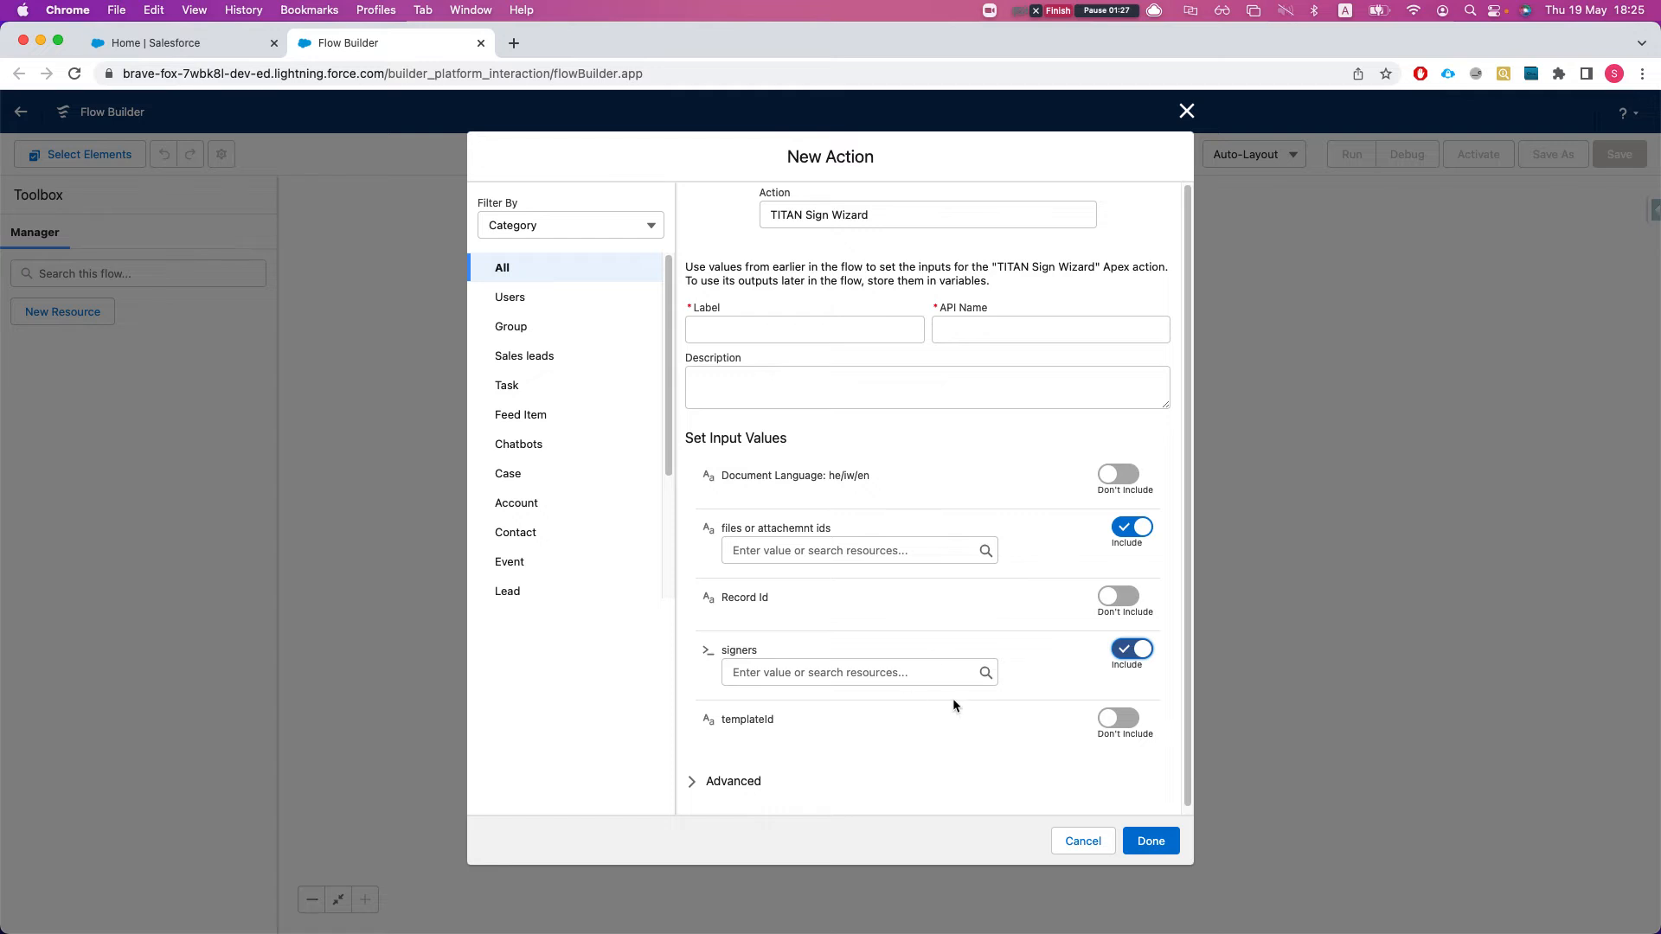
drag(704, 719, 771, 725)
click(1124, 718)
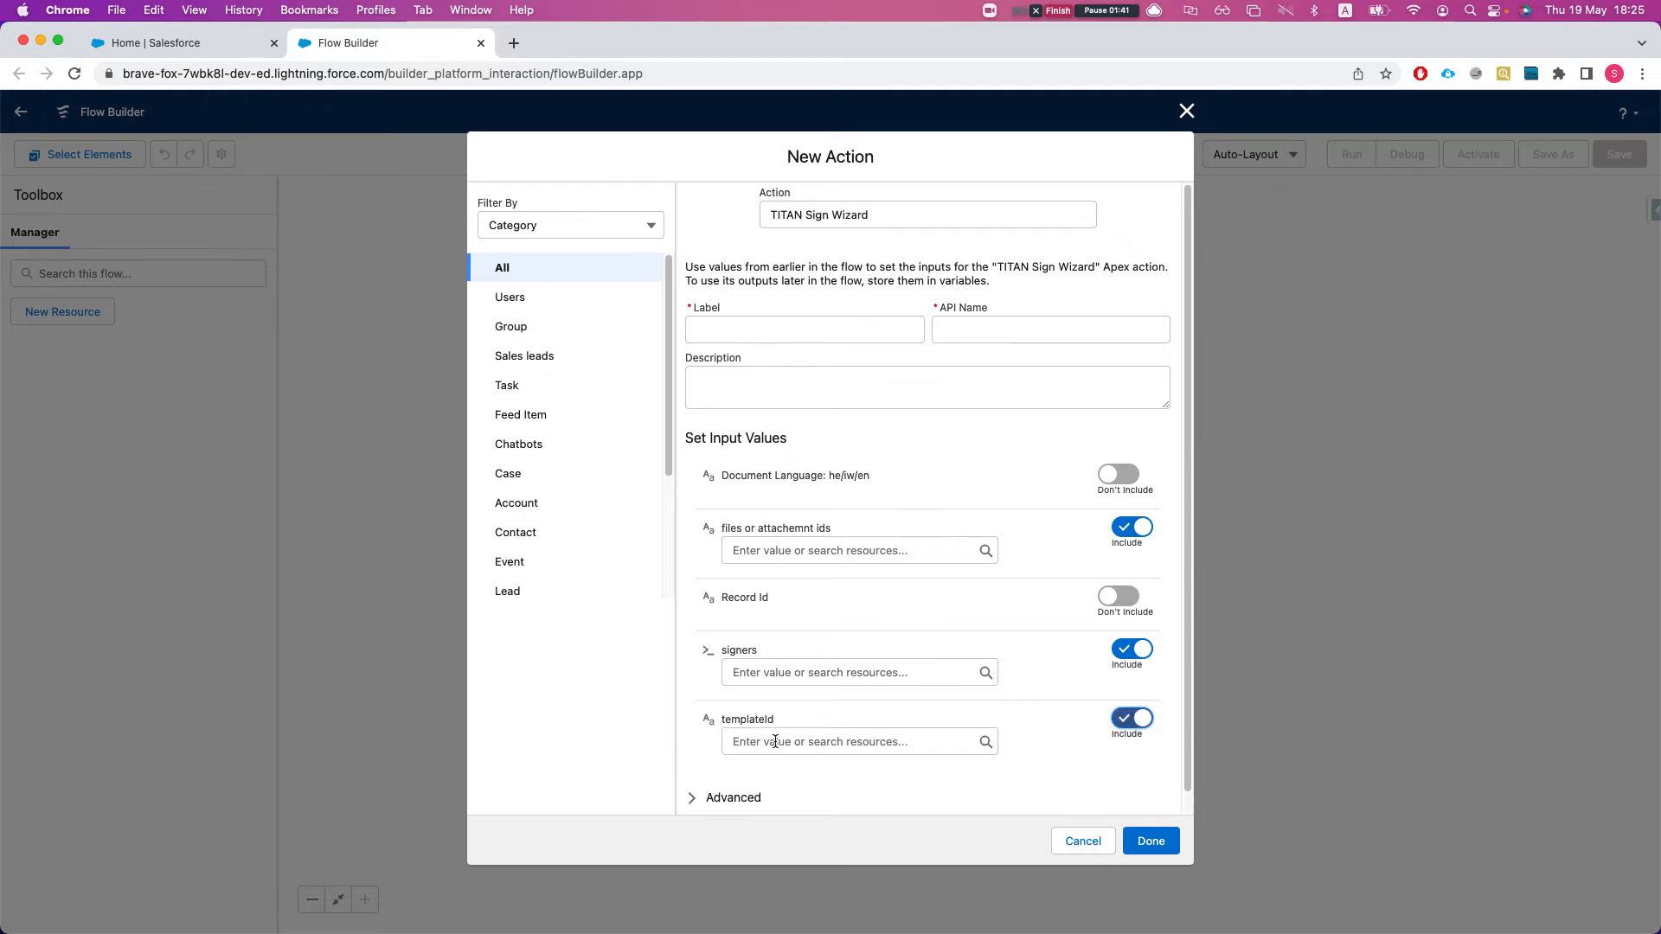
- Exclude the templateId, signers and file or attachment ids inputs again and cancel the new action
click(1126, 719)
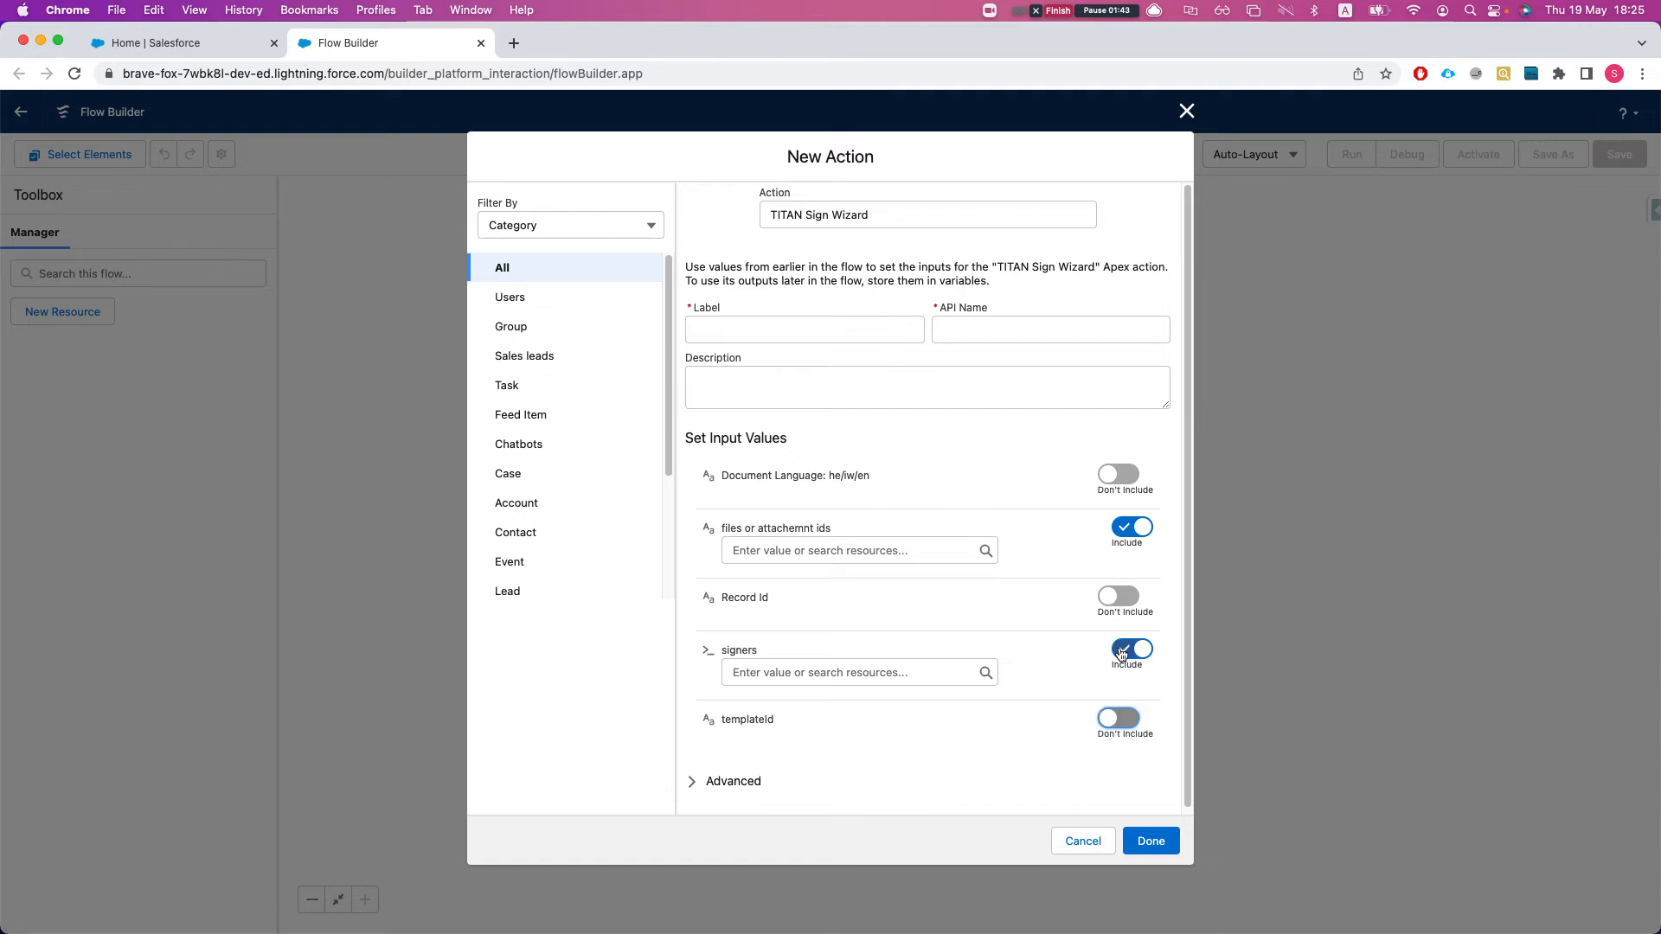
click(1122, 655)
click(1128, 528)
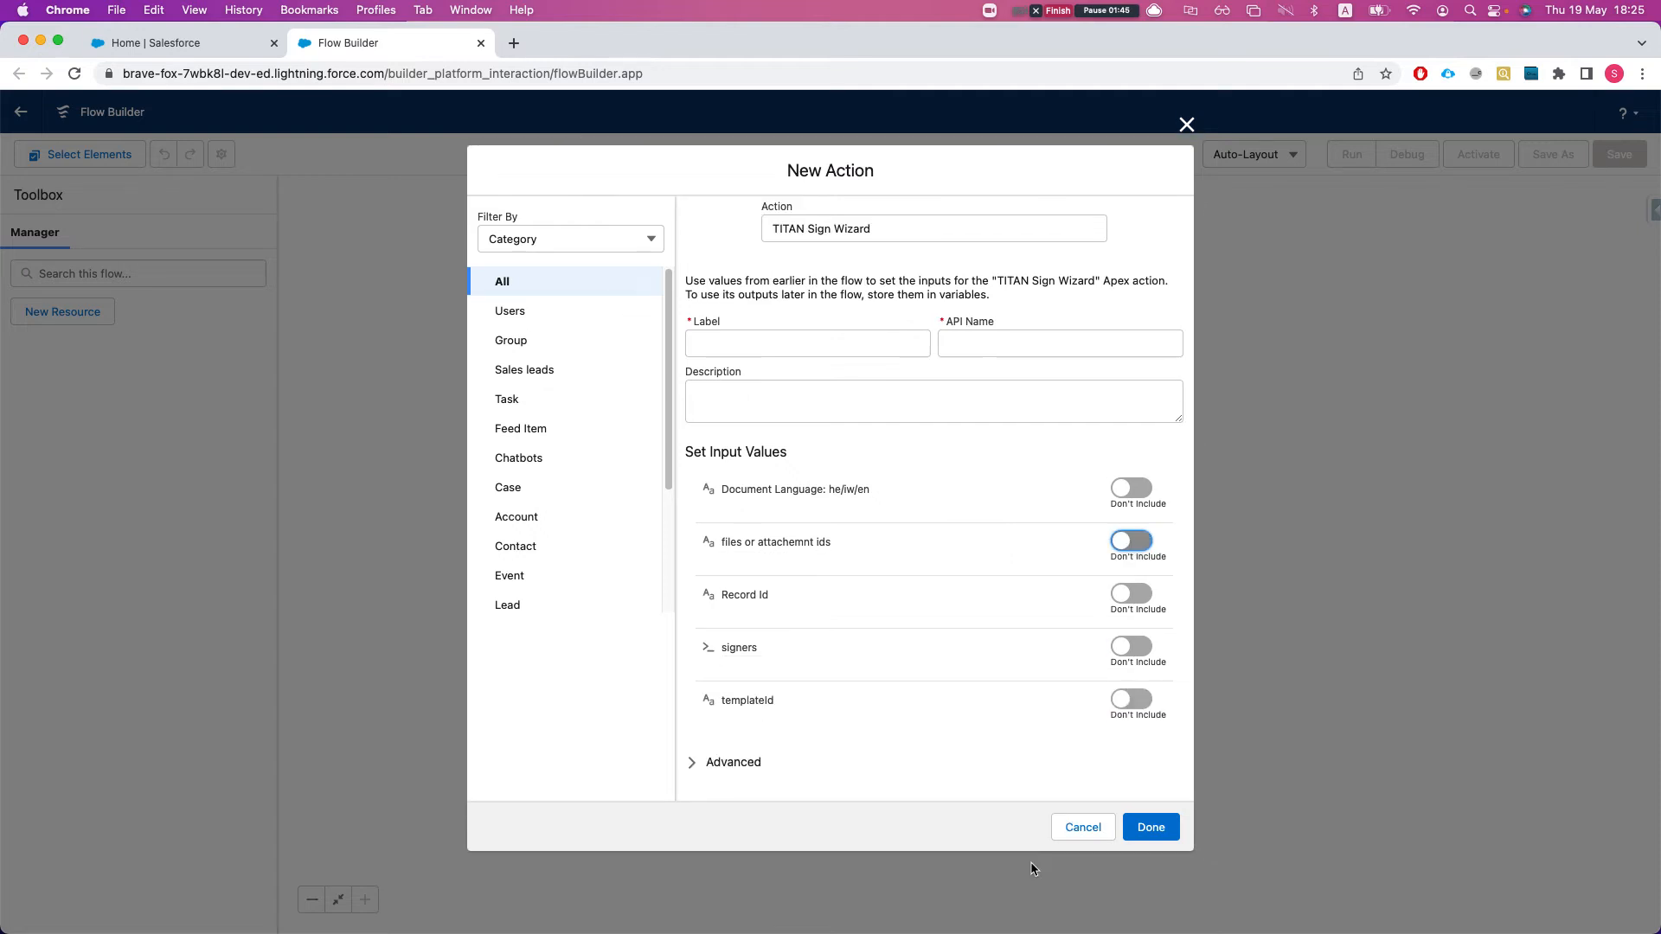
click(1083, 828)
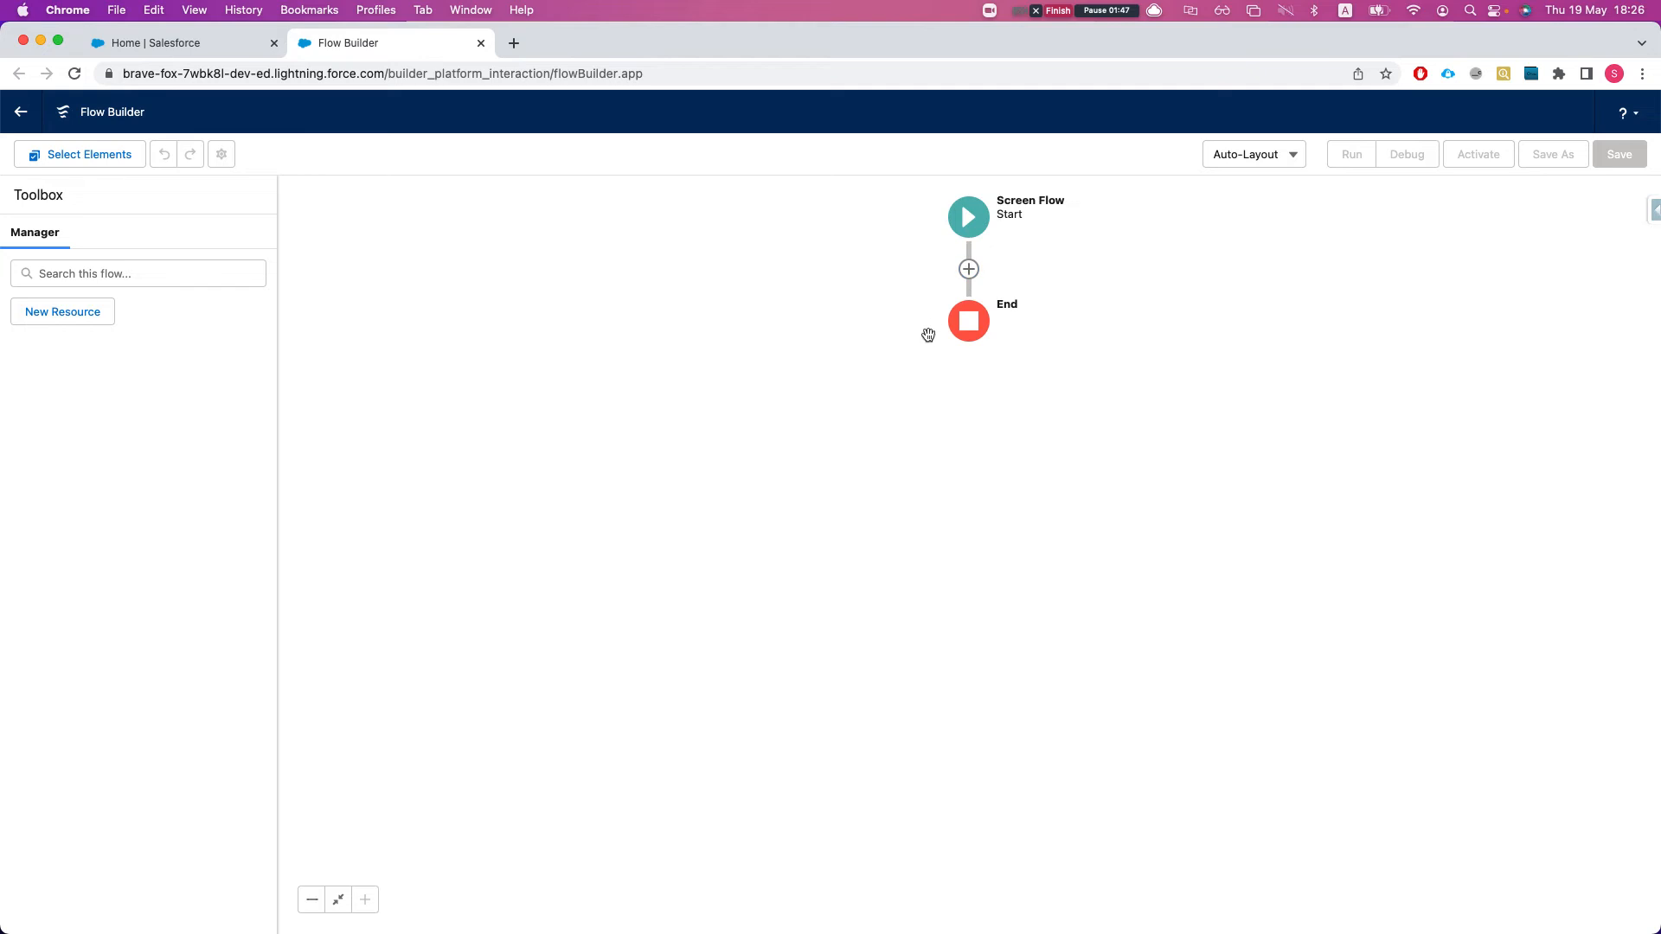
- Add a Screen element between Start and End and place a Lookup component on it
click(1098, 14)
click(968, 270)
click(891, 370)
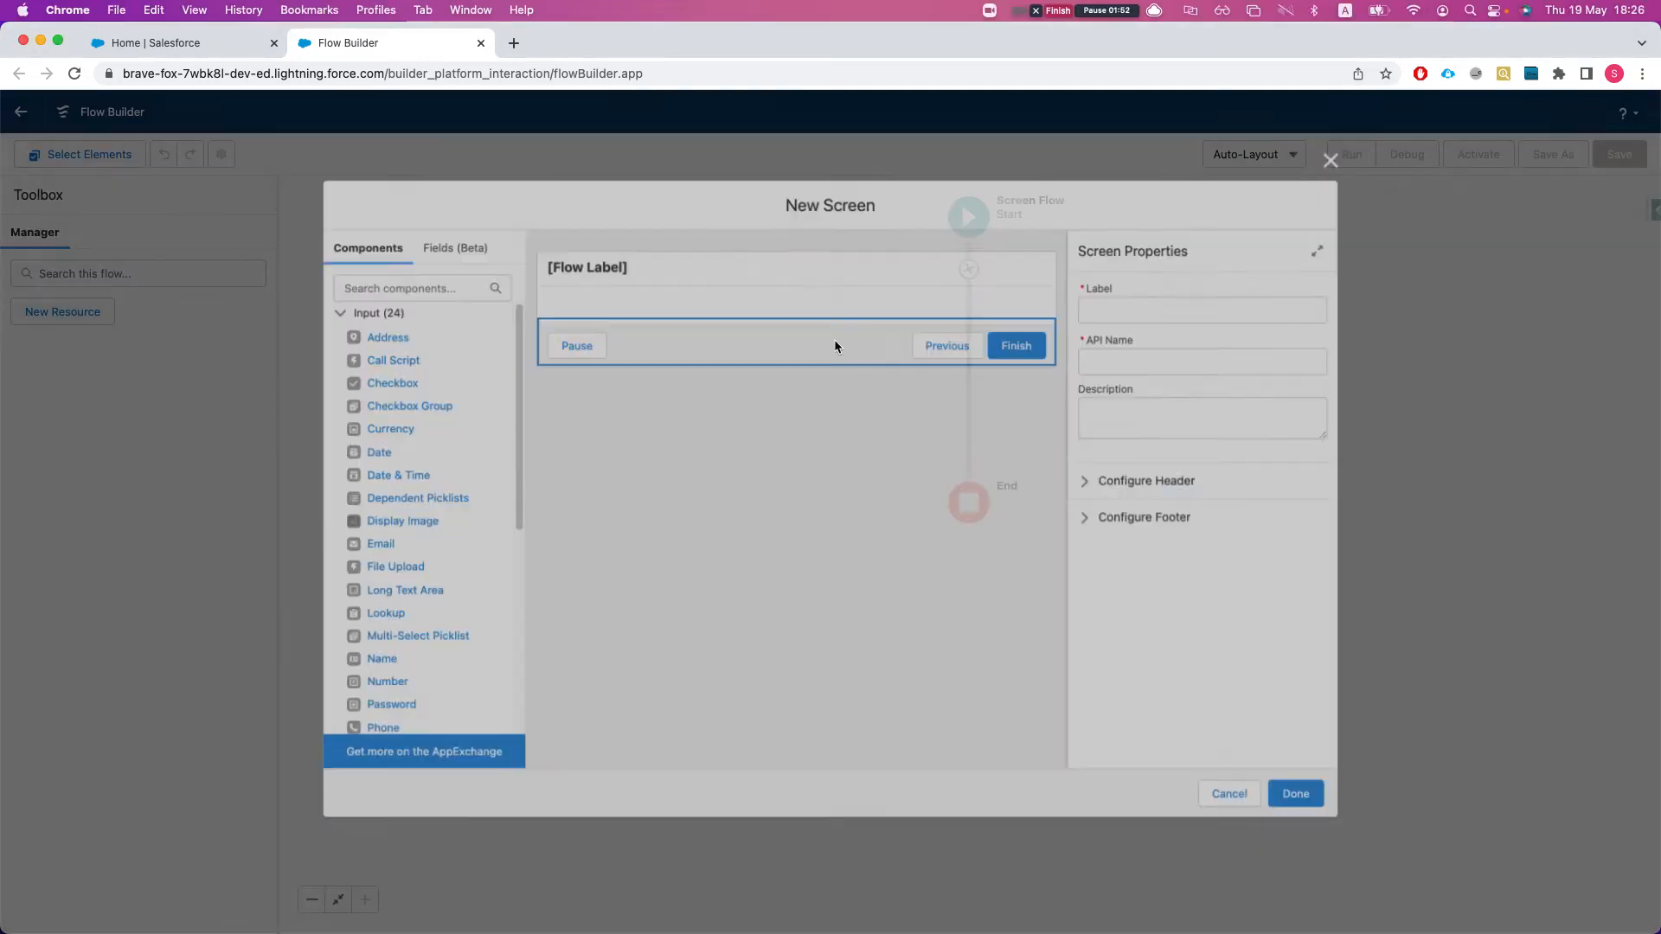
click(384, 285)
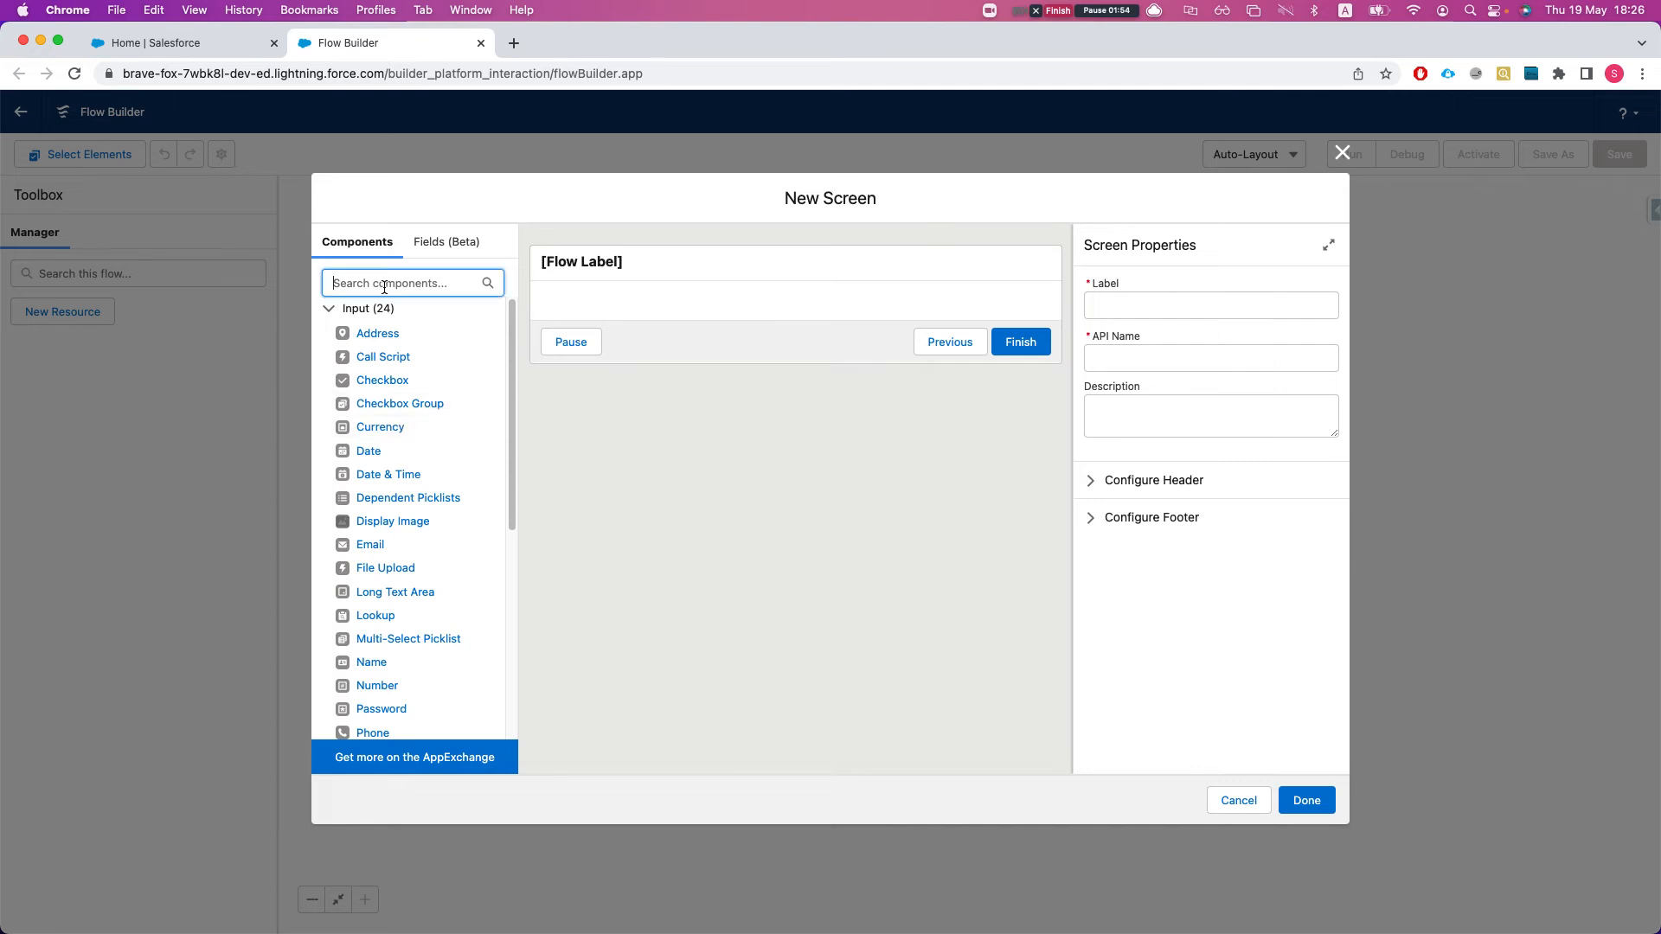
text(look)
drag(400, 331, 616, 311)
drag(477, 338, 621, 326)
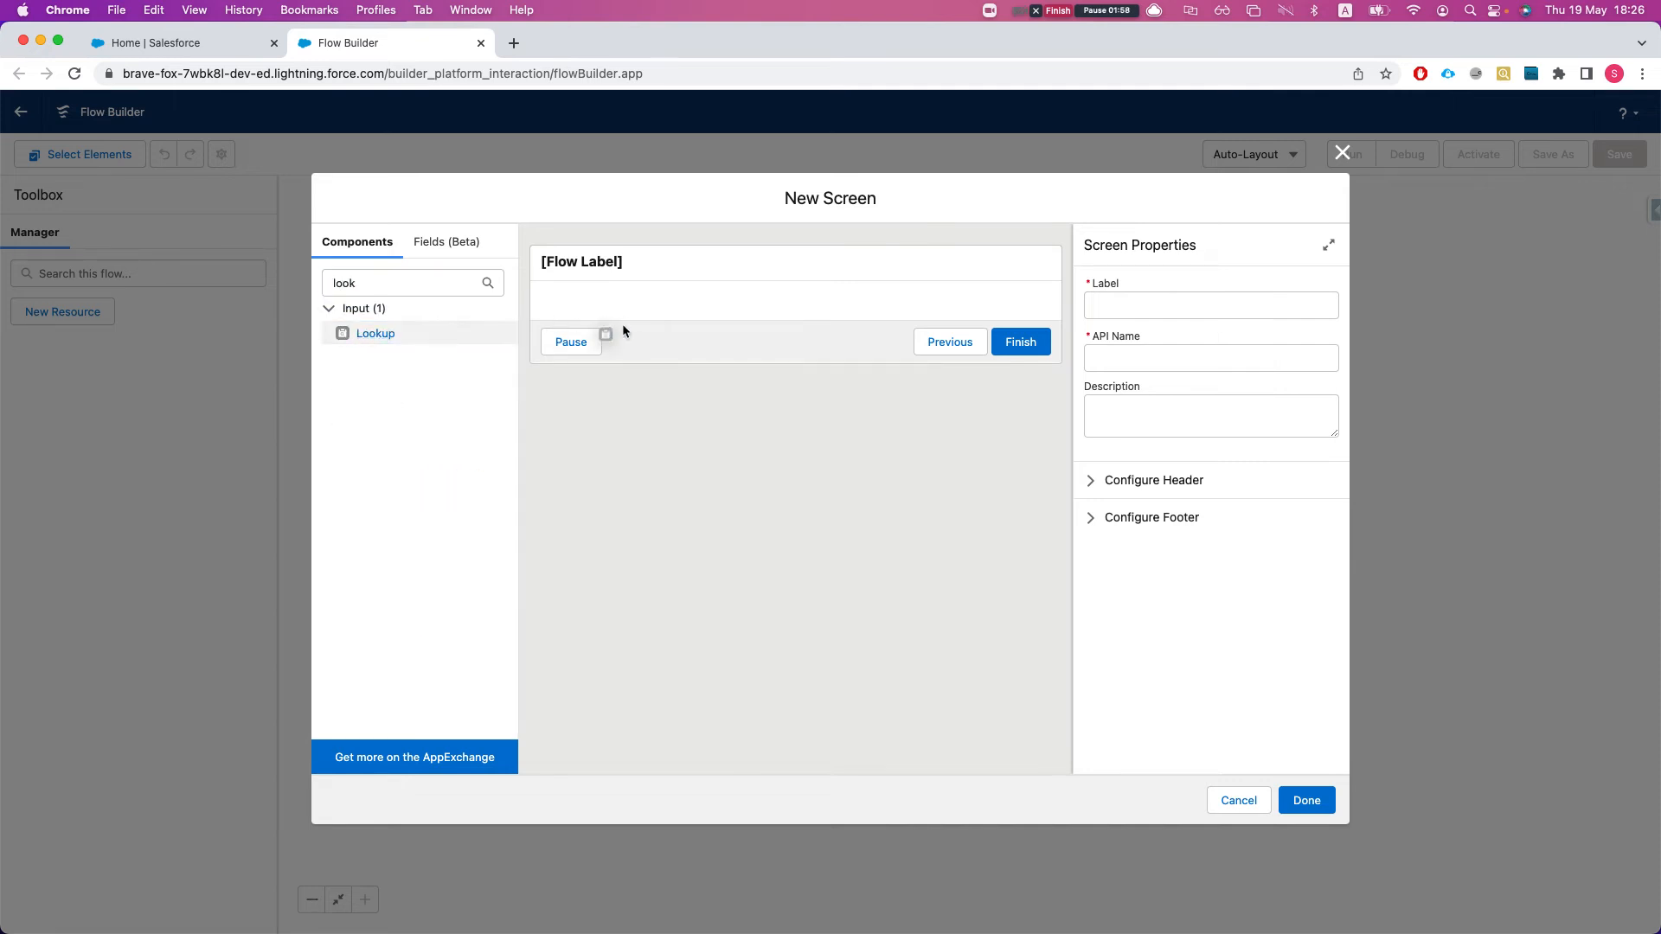
drag(442, 338, 617, 311)
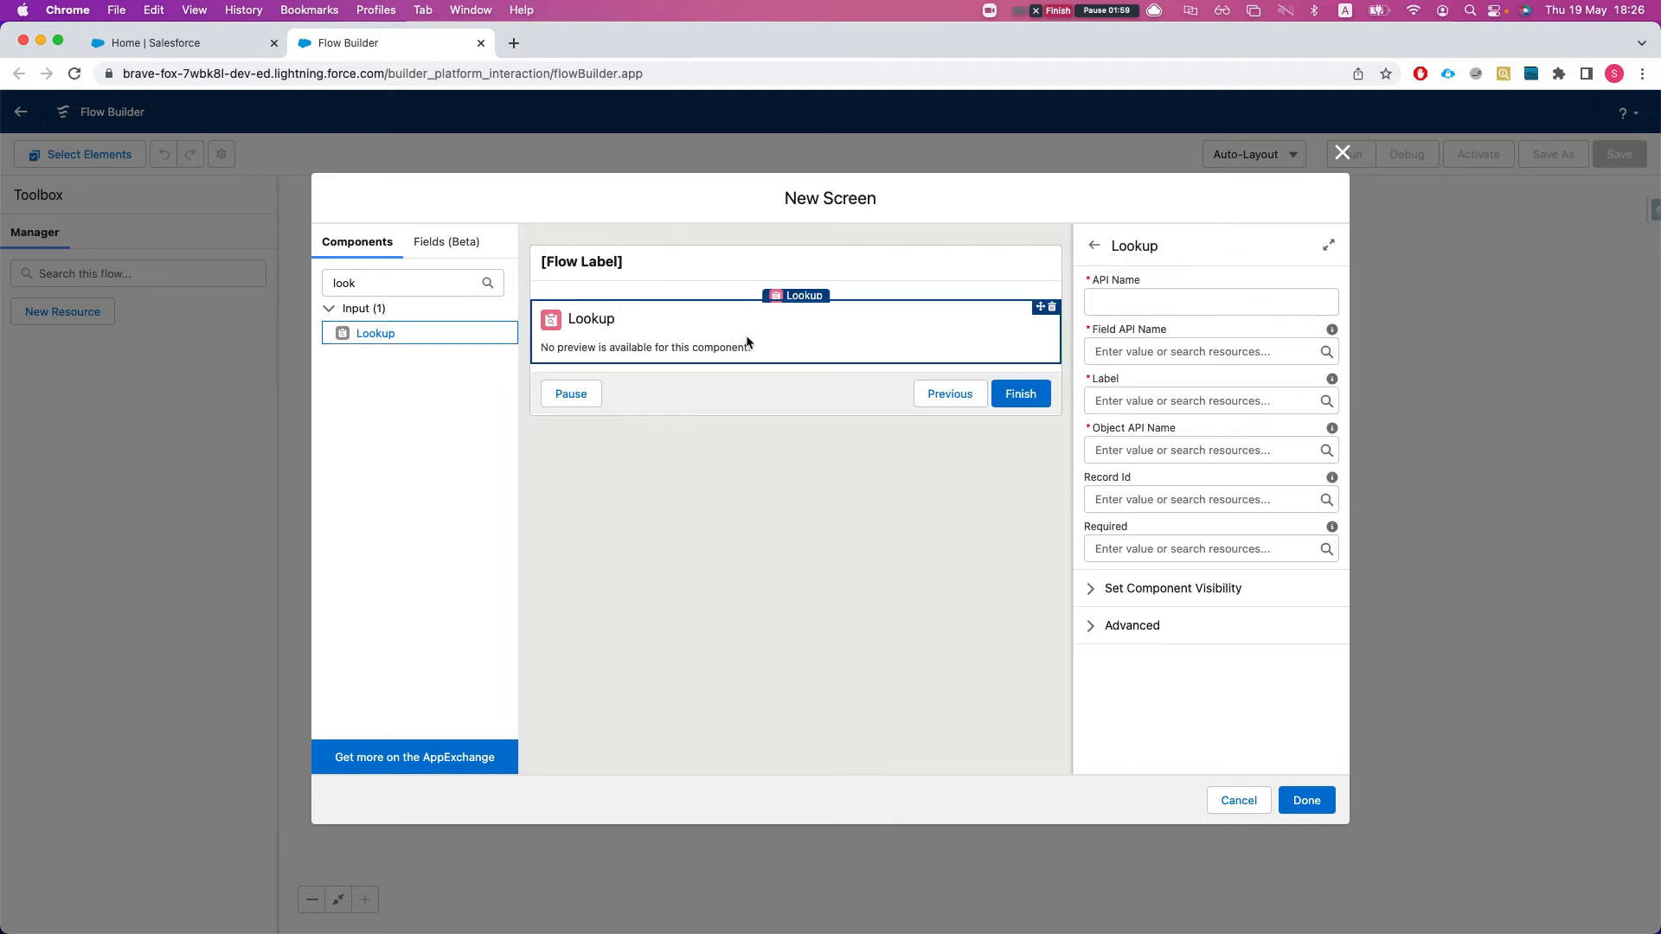
- Set the Lookup component's API name to SelectAccount, without a space
click(1195, 304)
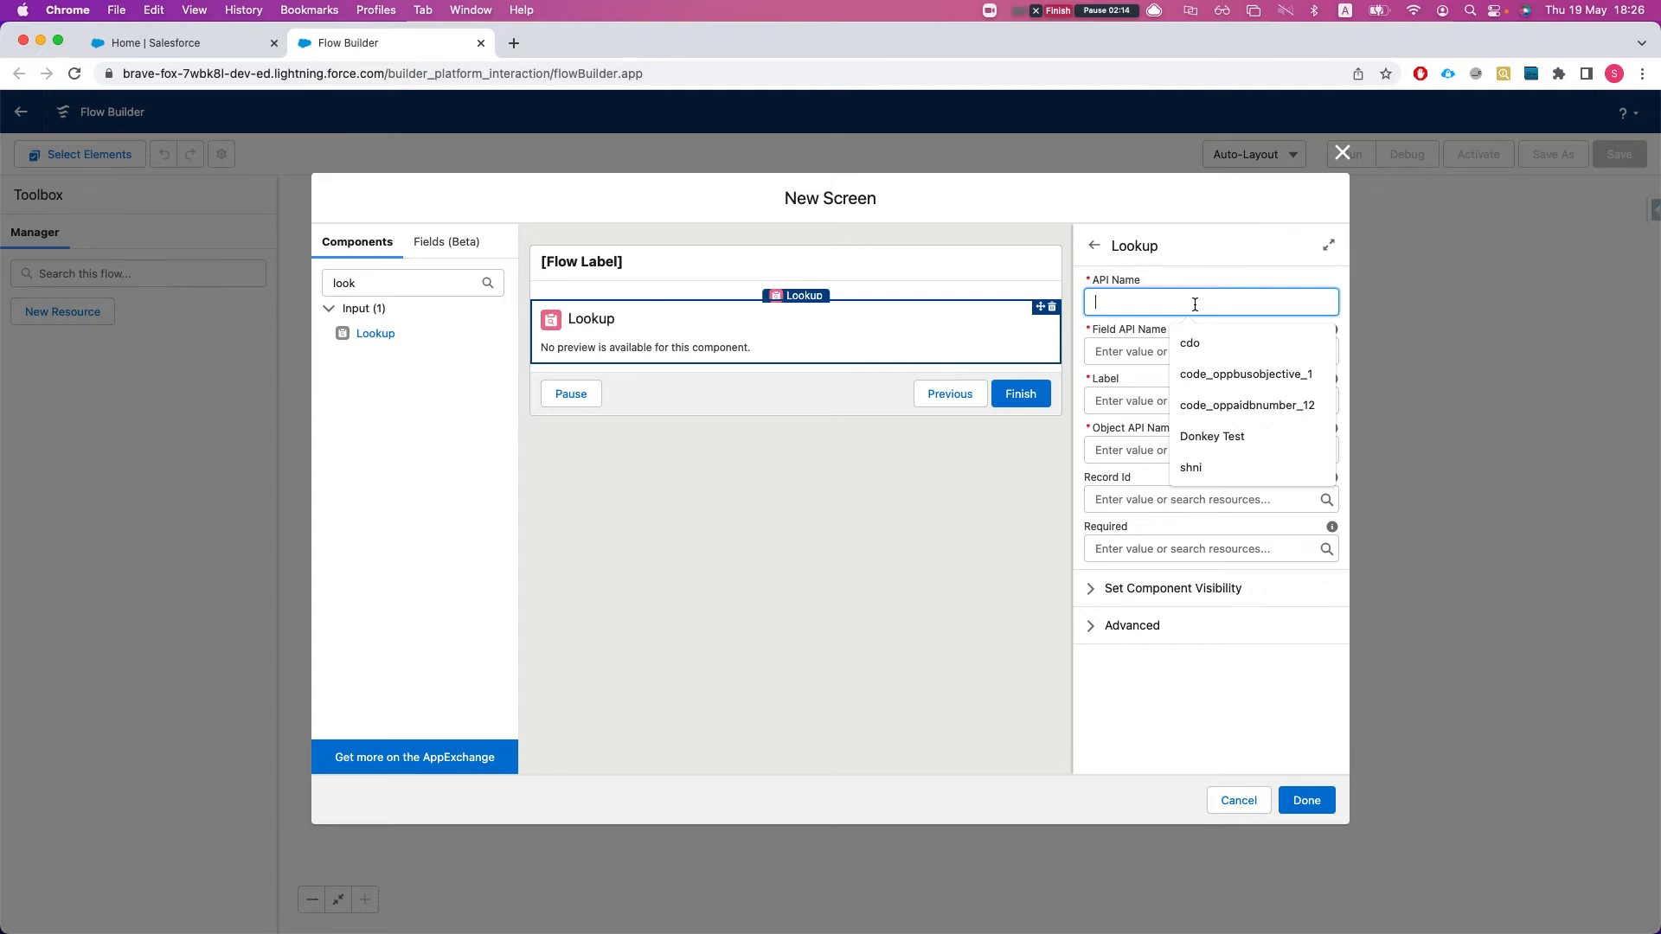
key(Escape)
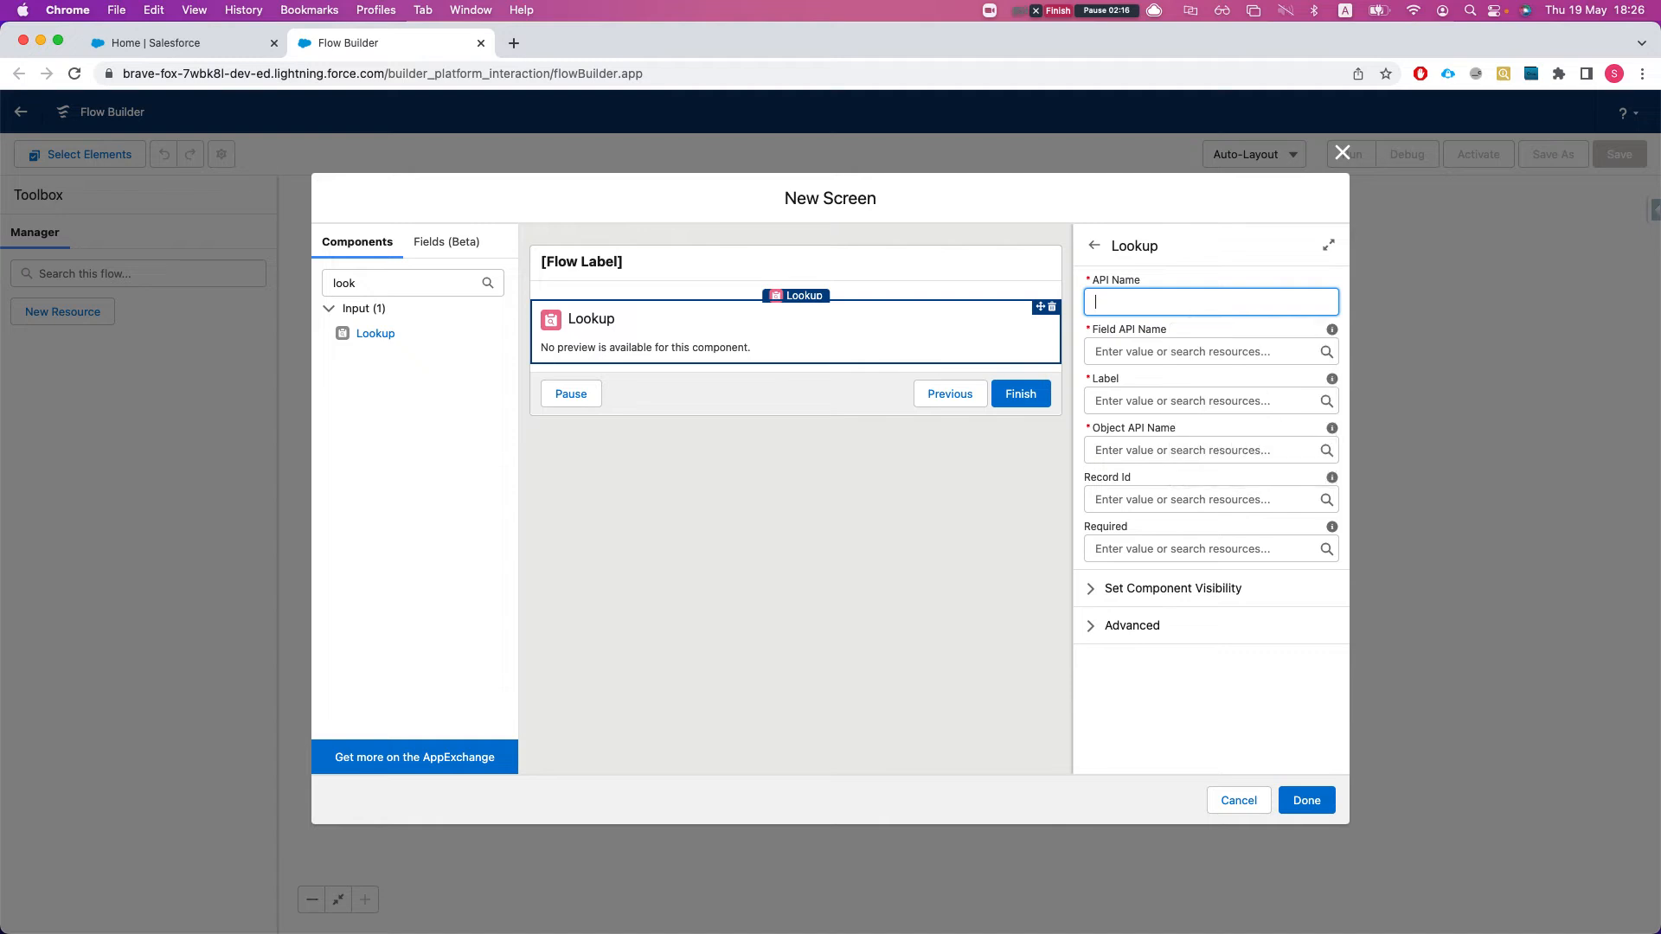
text(Select Account)
key(Tab)
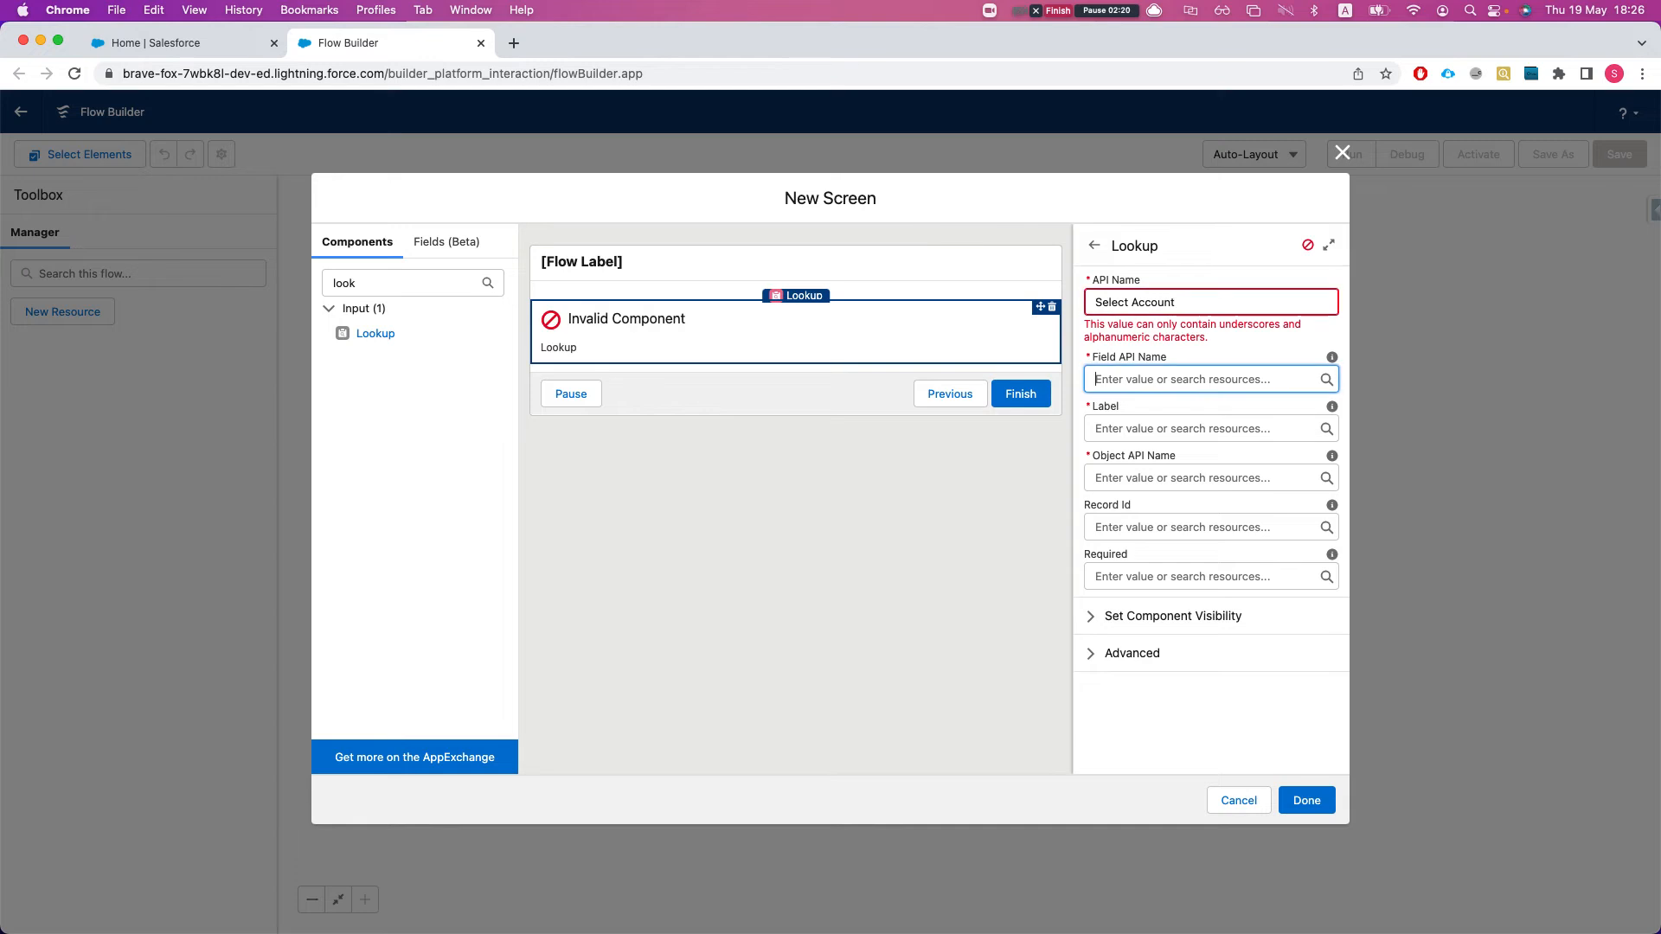
click(1135, 302)
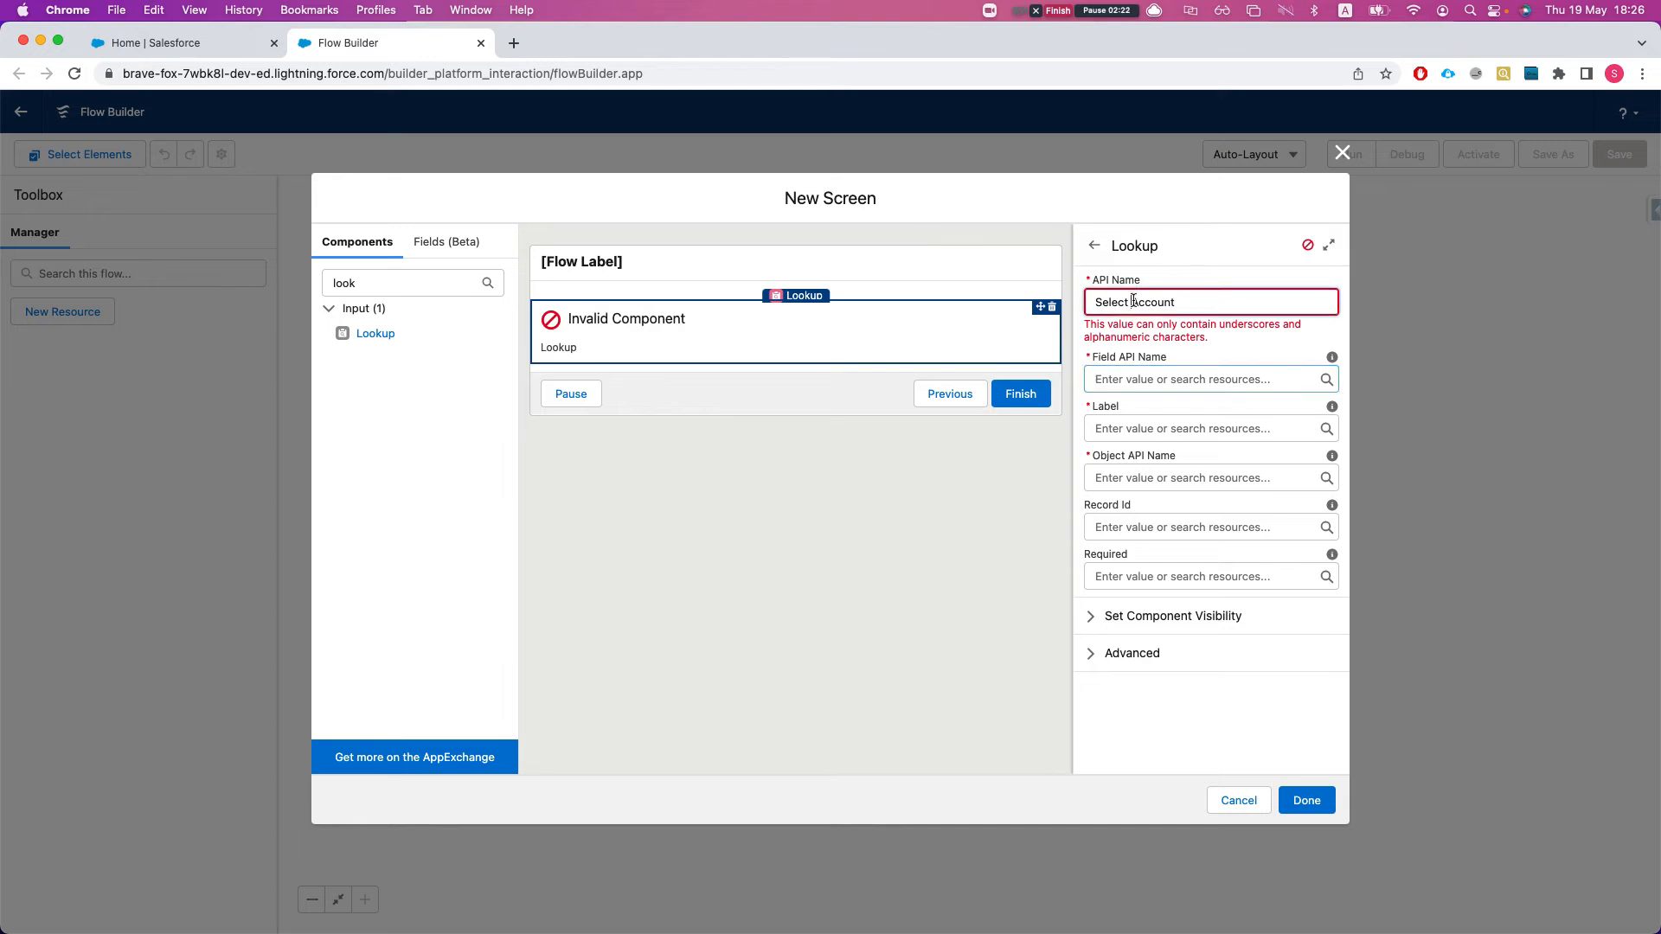
key(BackSpace)
double_click(1161, 310)
- Set the lookup's field API name to AccountId and its label to "Select Account"
click(1156, 372)
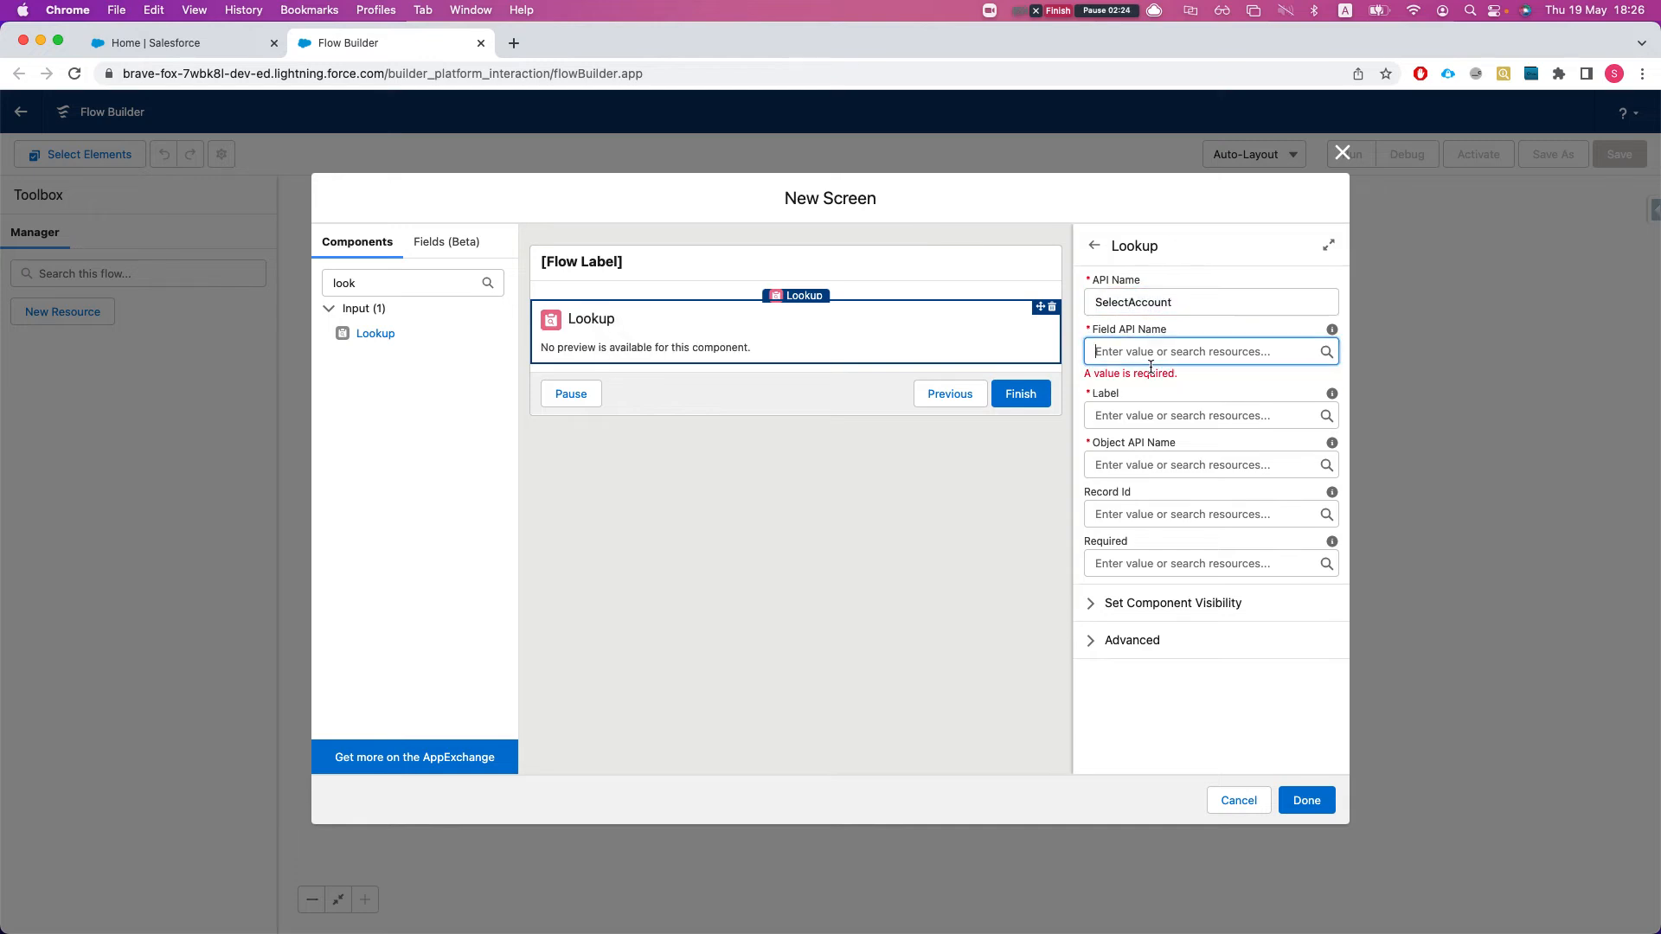
text(AccountId)
click(936, 497)
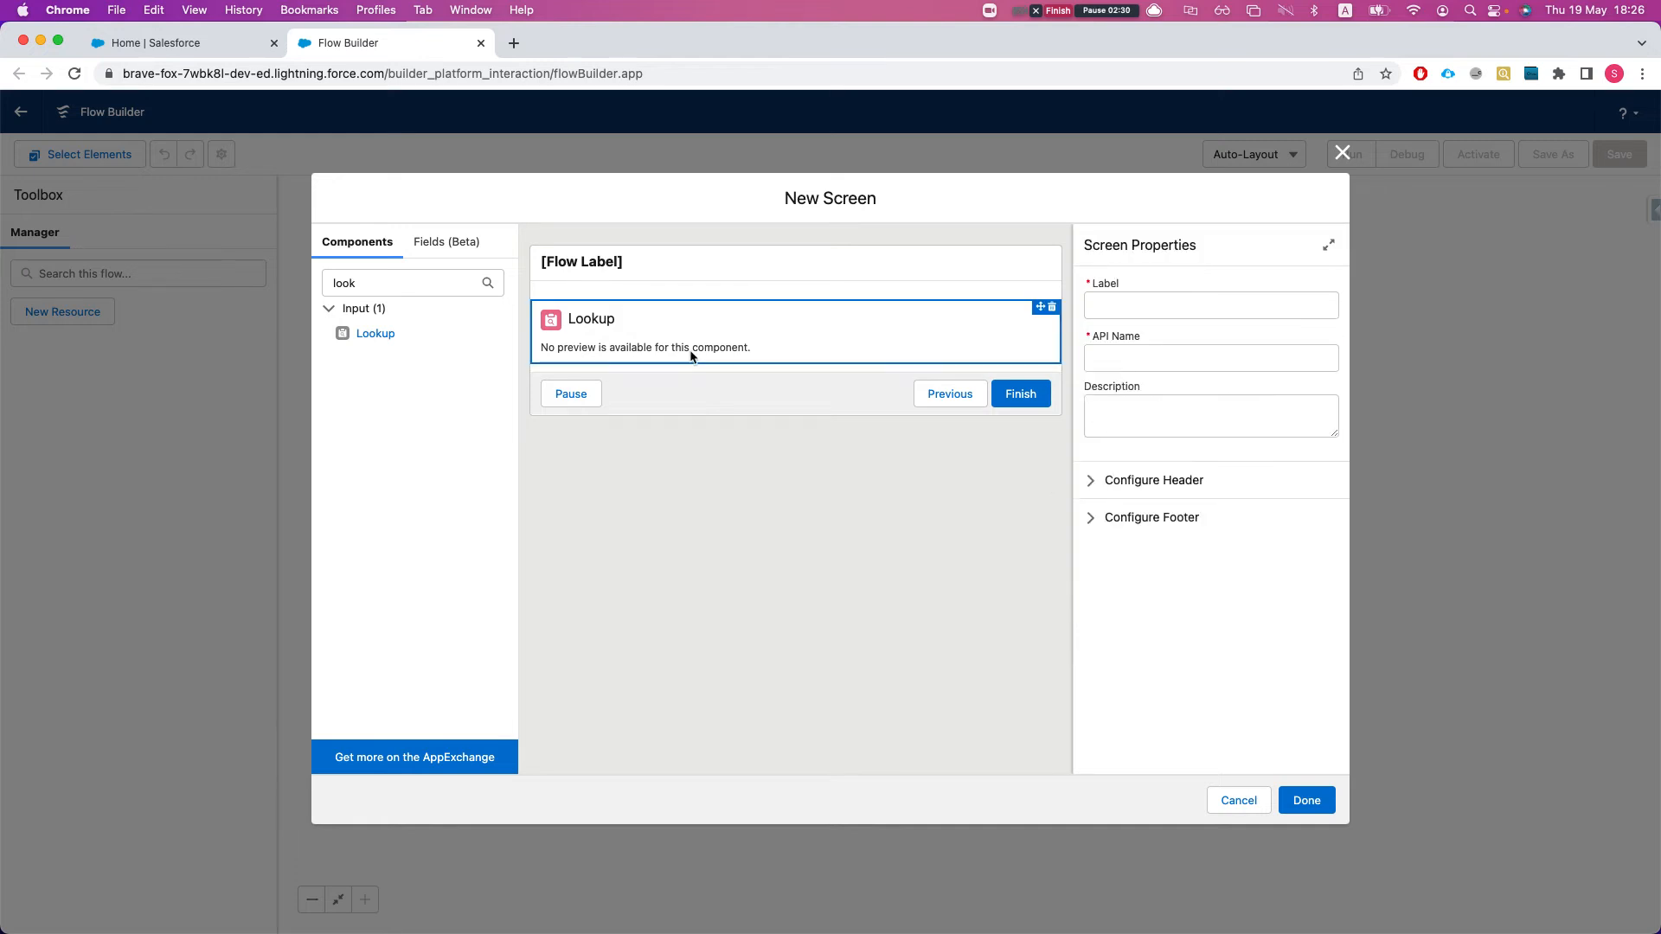
click(985, 309)
click(1186, 401)
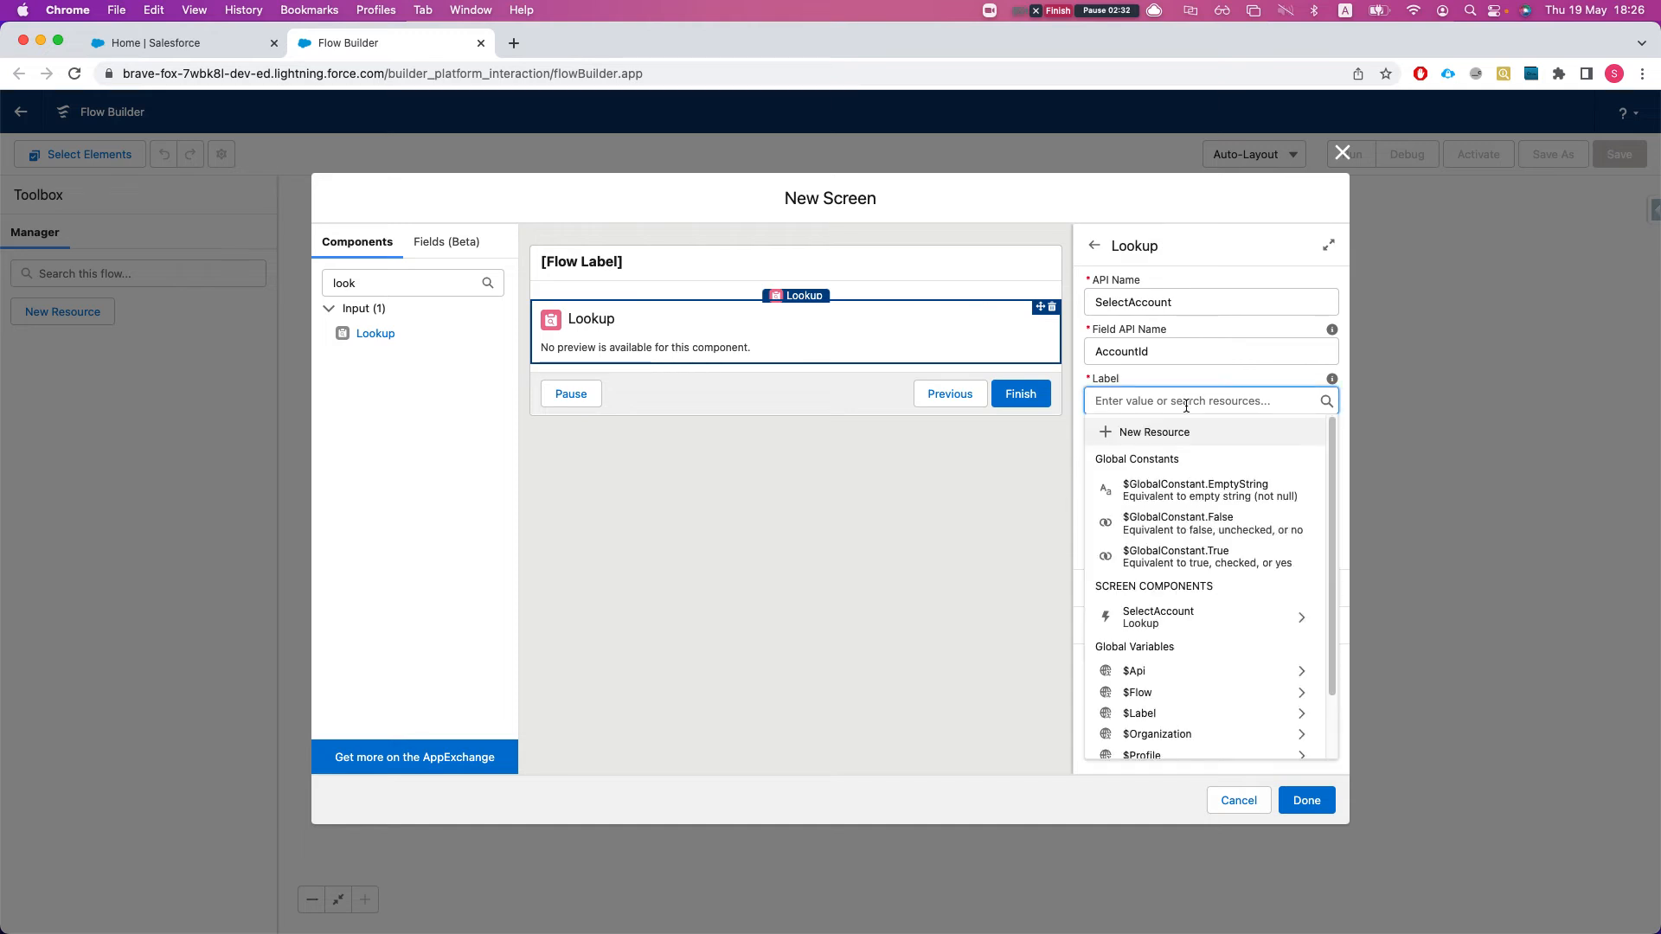
text(Select Account)
click(1331, 379)
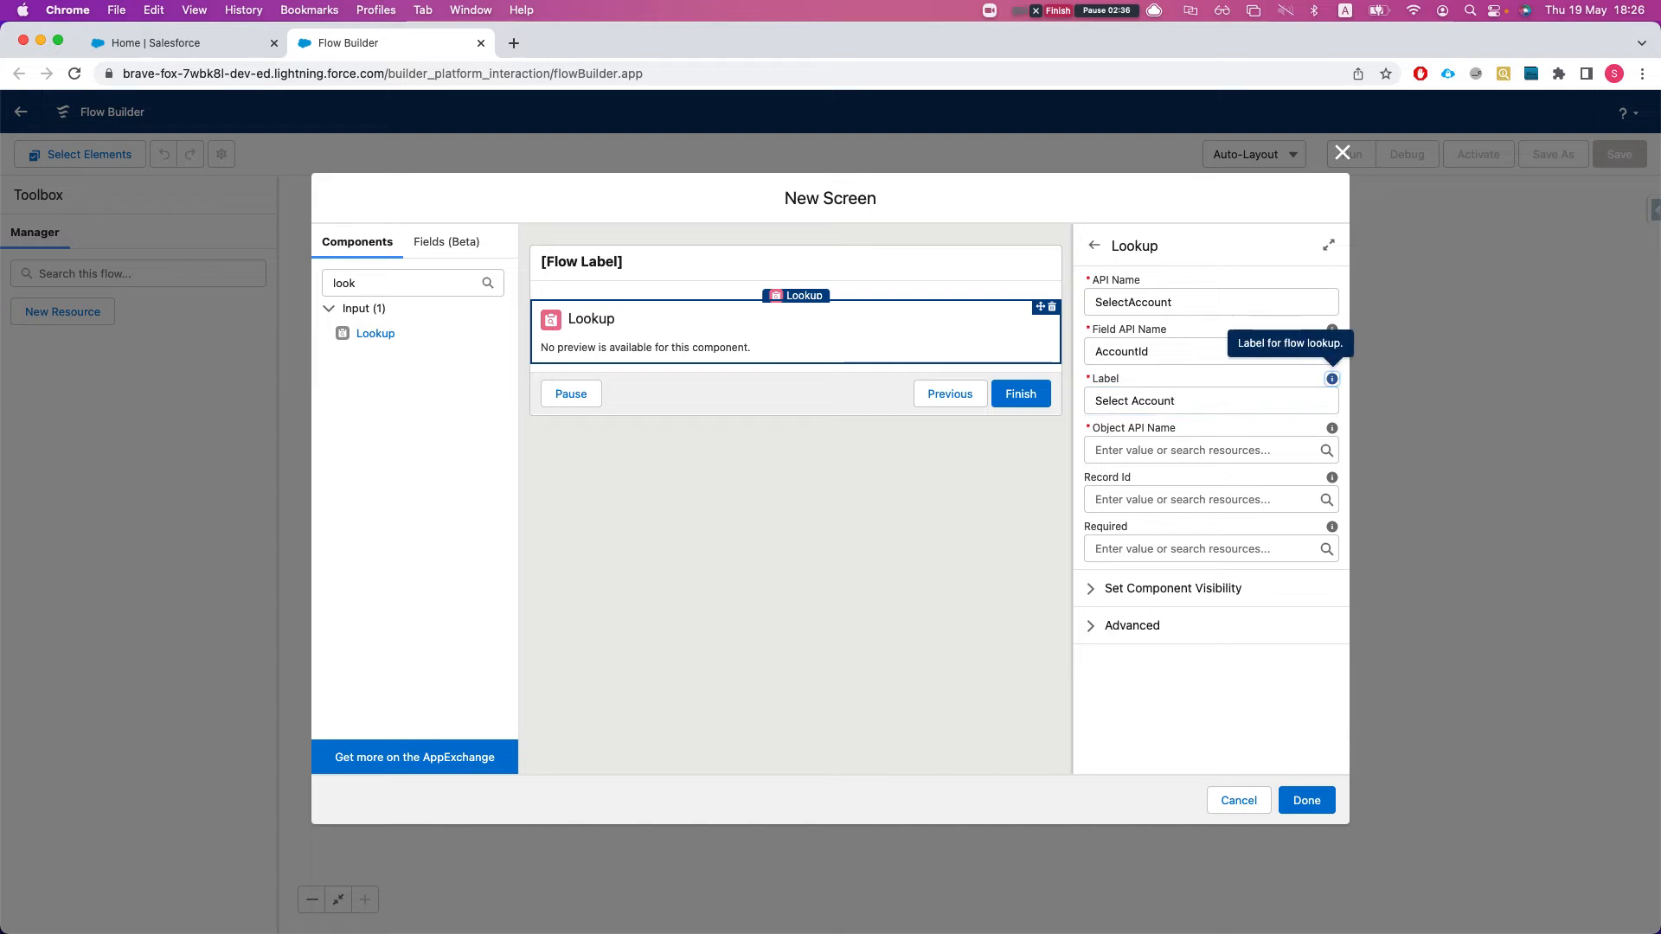
- Set the lookup's object API name to Contact and check its preview on the screen canvas
click(1108, 449)
text(Contact)
key(BackSpace)
key(BackSpace)
key(BackSpace)
text(act)
key(BackSpace)
key(BackSpace)
key(BackSpace)
key(BackSpace)
key(BackSpace)
key(BackSpace)
key(BackSpace)
text(Contact)
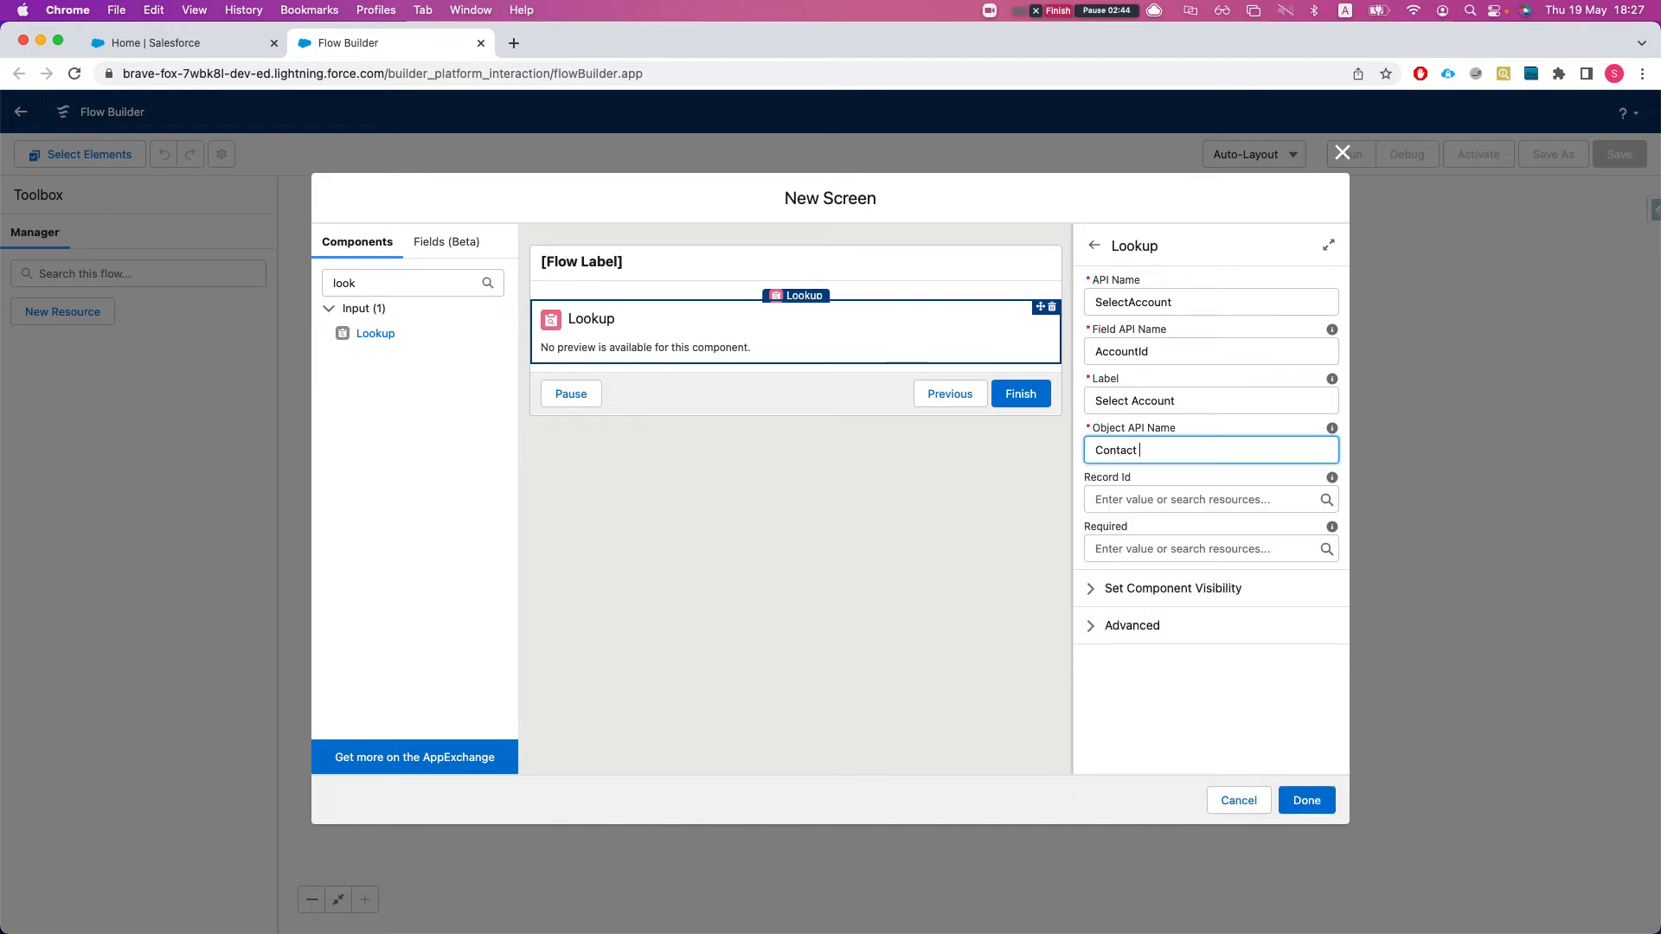
click(883, 563)
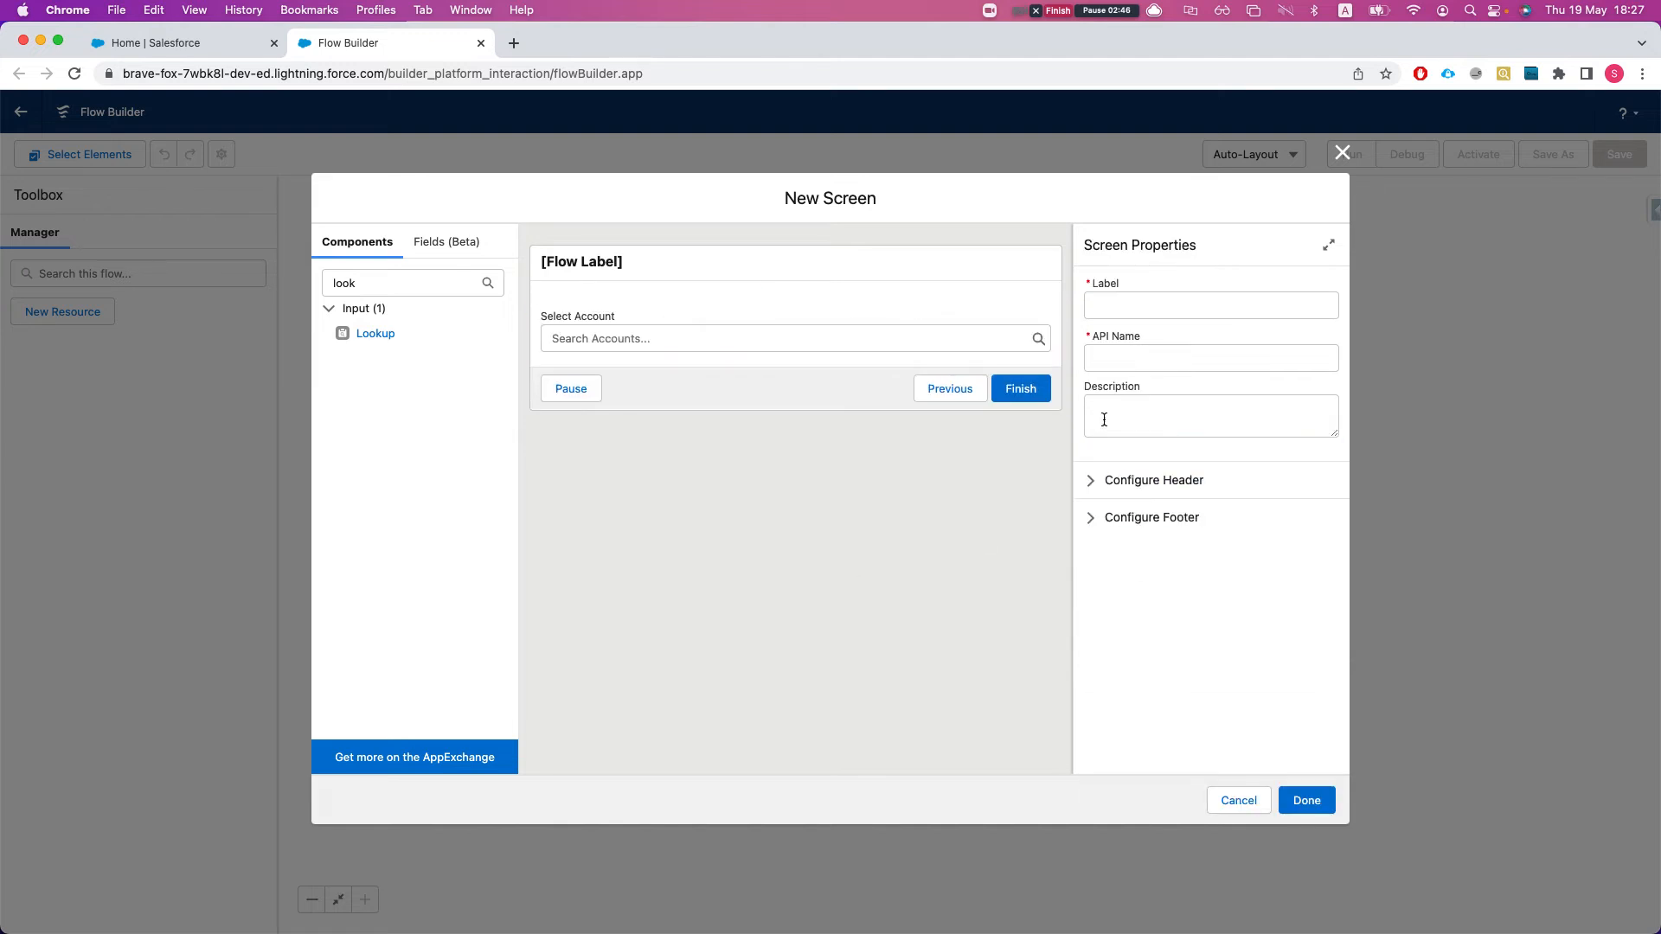
click(793, 336)
click(777, 491)
- Find the Picklist component and place it below the Select Account lookup
double_click(358, 278)
text(drop)
key(BackSpace)
key(BackSpace)
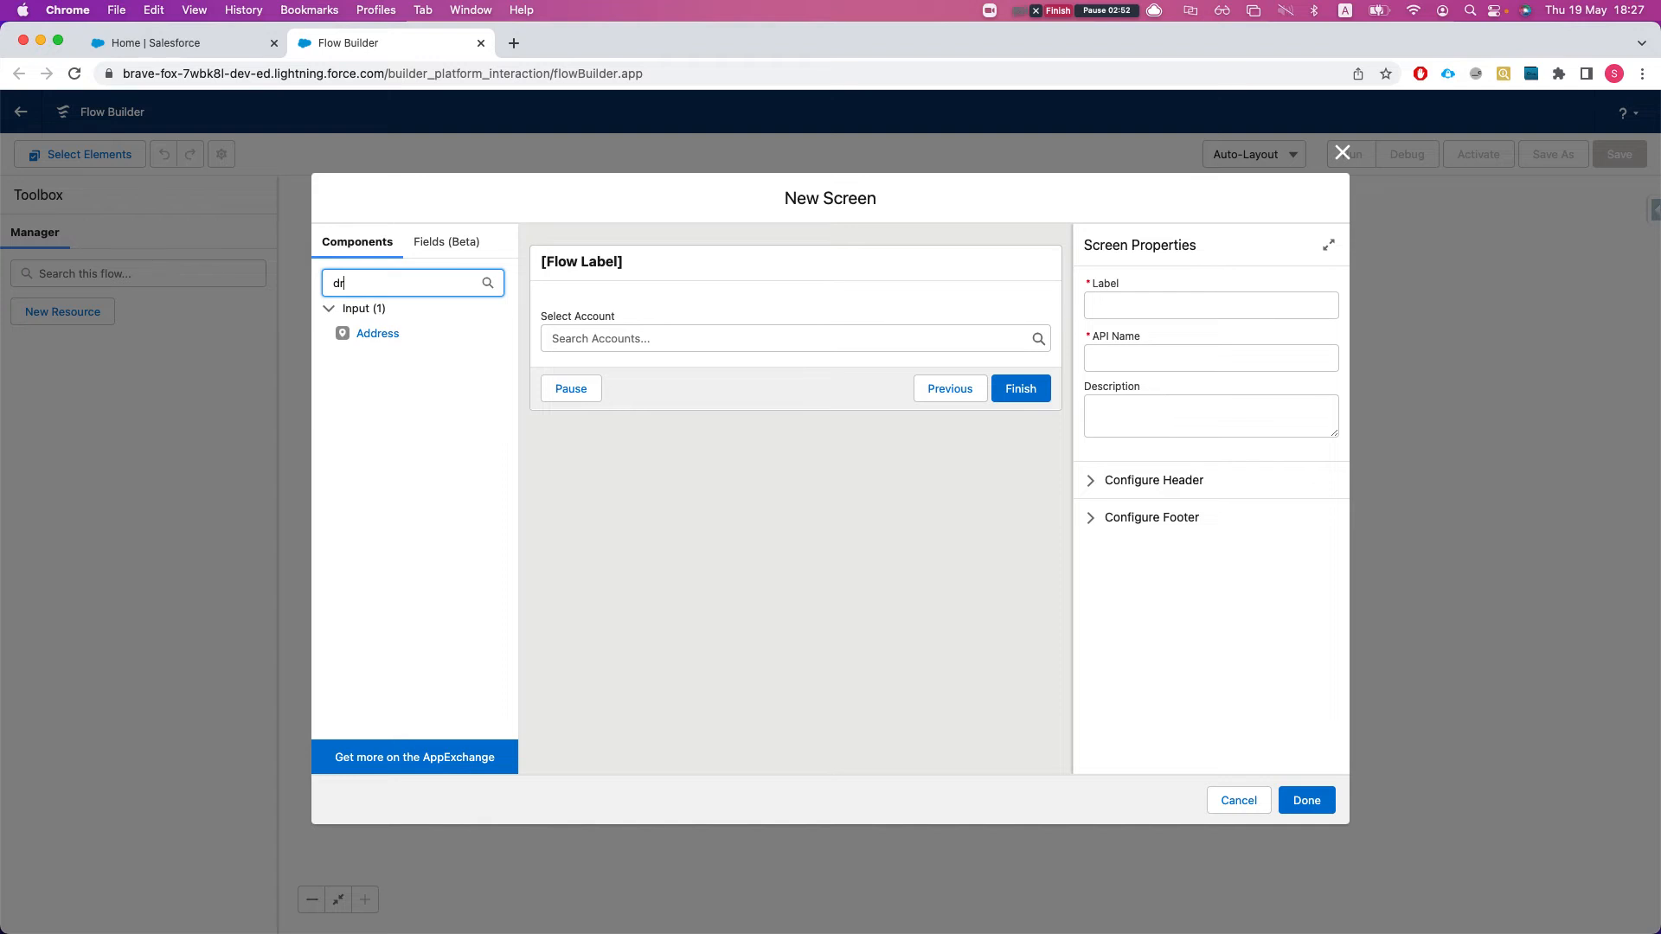
key(BackSpace)
key(BackSpace)
text(pick)
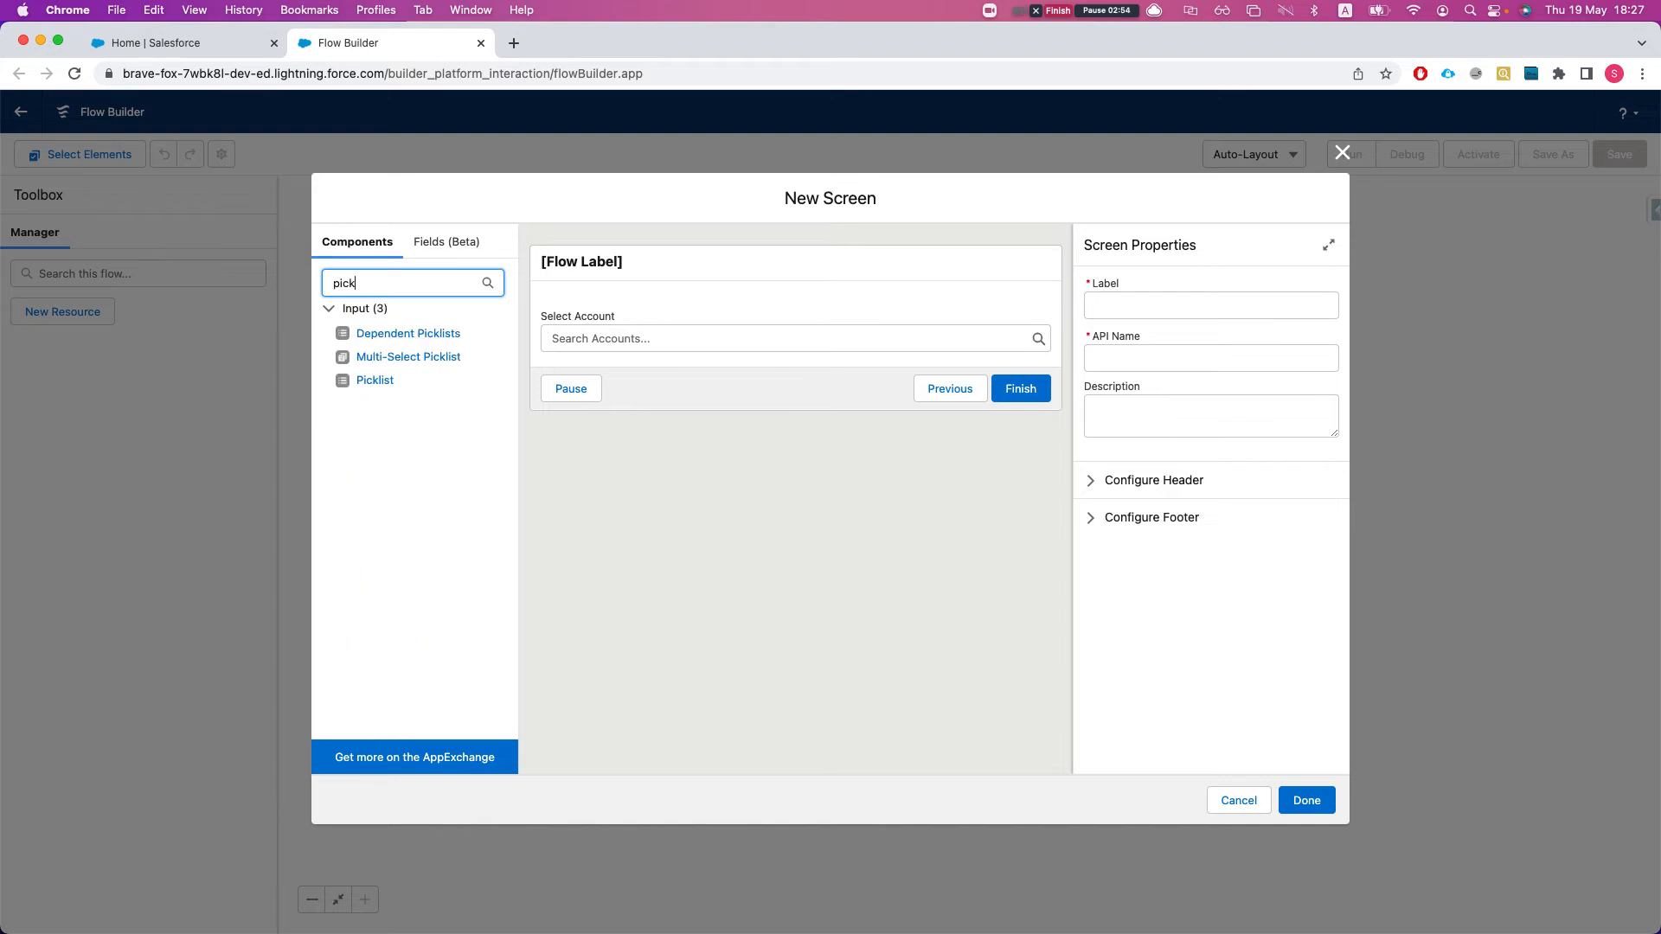
drag(417, 376, 622, 370)
- Label the picklist "Select A File"
click(1138, 298)
text(get)
key(BackSpace)
key(BackSpace)
key(BackSpace)
key(BackSpace)
text(Get)
key(BackSpace)
key(BackSpace)
key(BackSpace)
key(BackSpace)
text(SELEC)
key(BackSpace)
key(BackSpace)
key(BackSpace)
key(BackSpace)
text(elect )
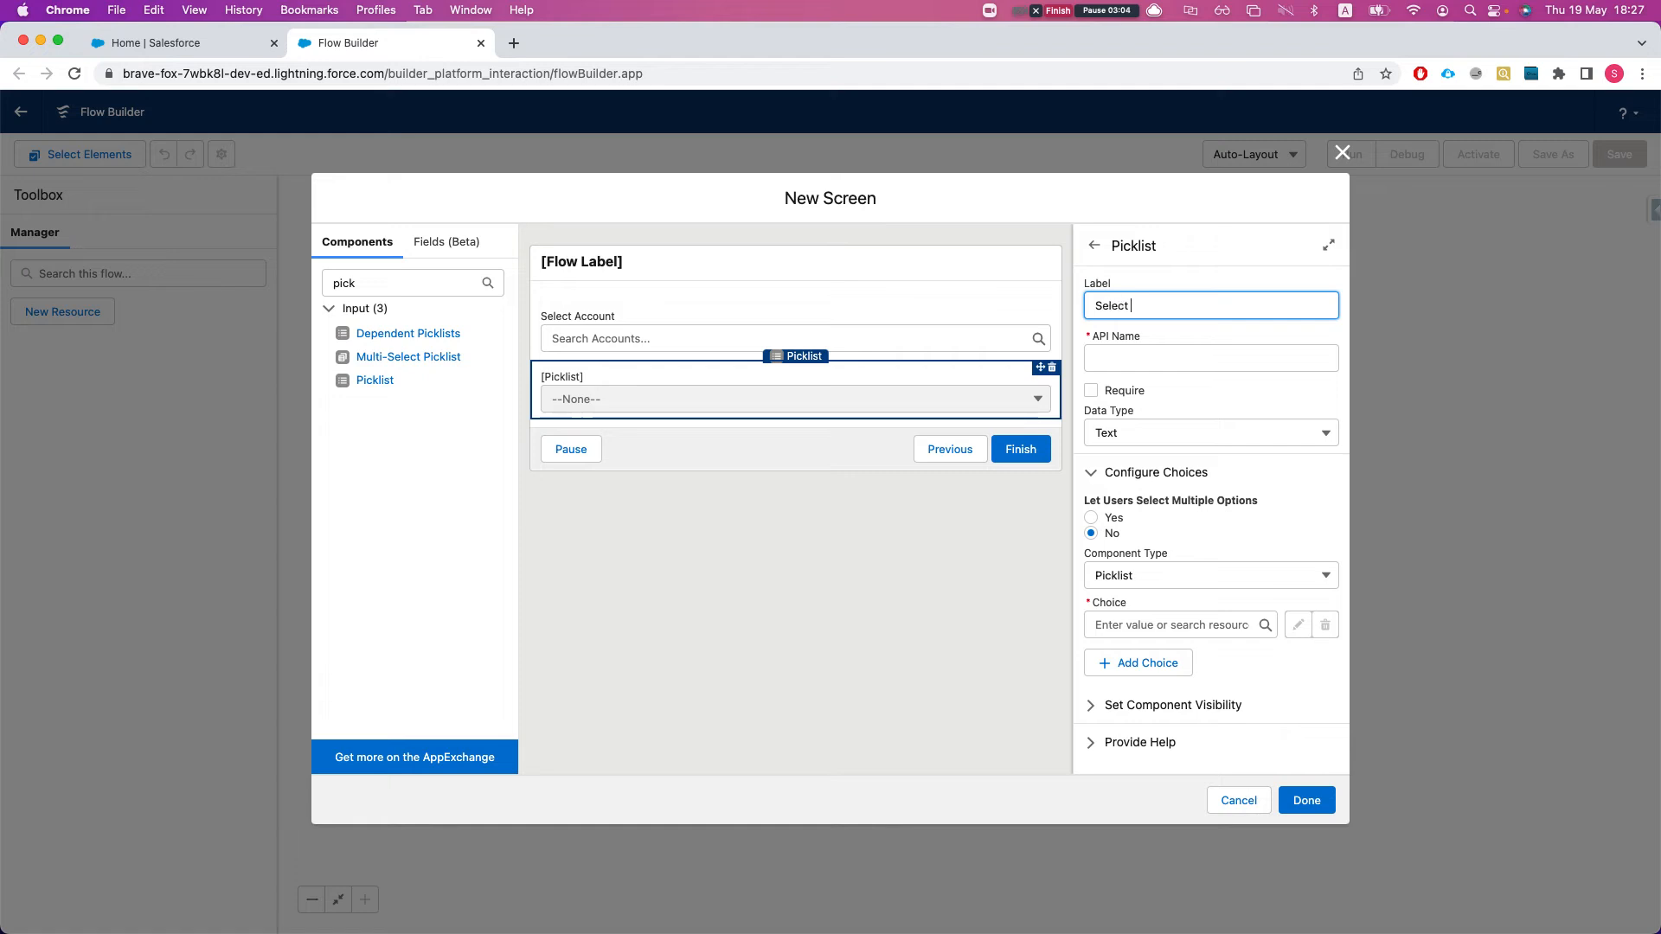
text(A File)
click(1225, 391)
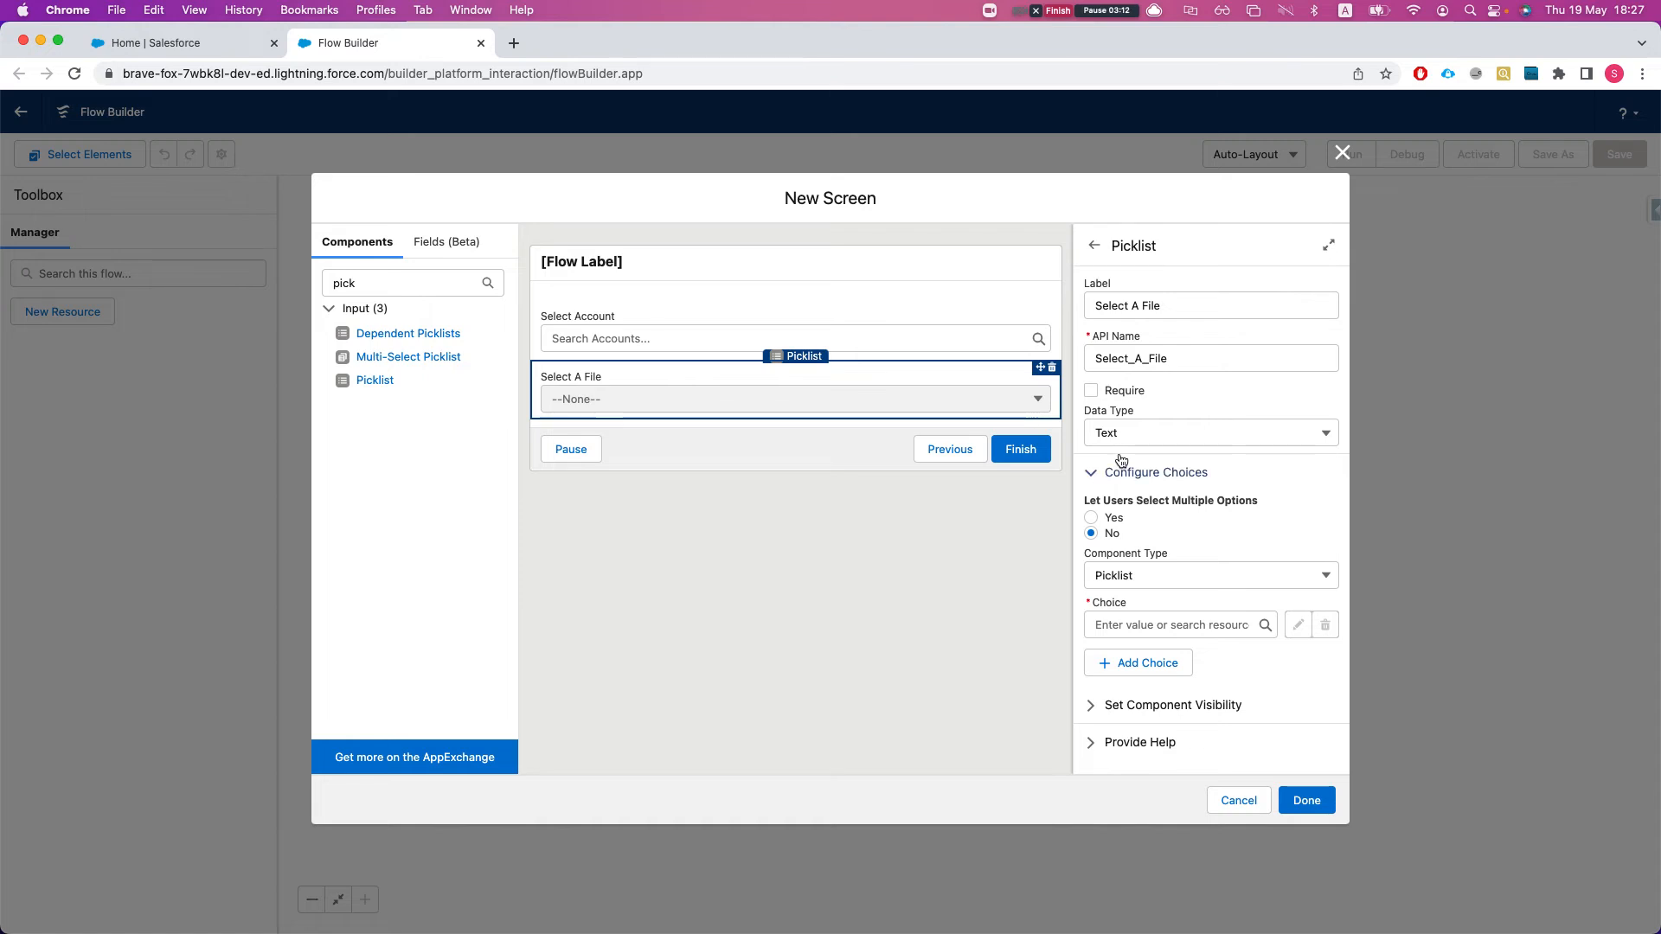
- Create a new Record Choice Set resource for the picklist's choice, with "content version choice" as its API name
click(1129, 625)
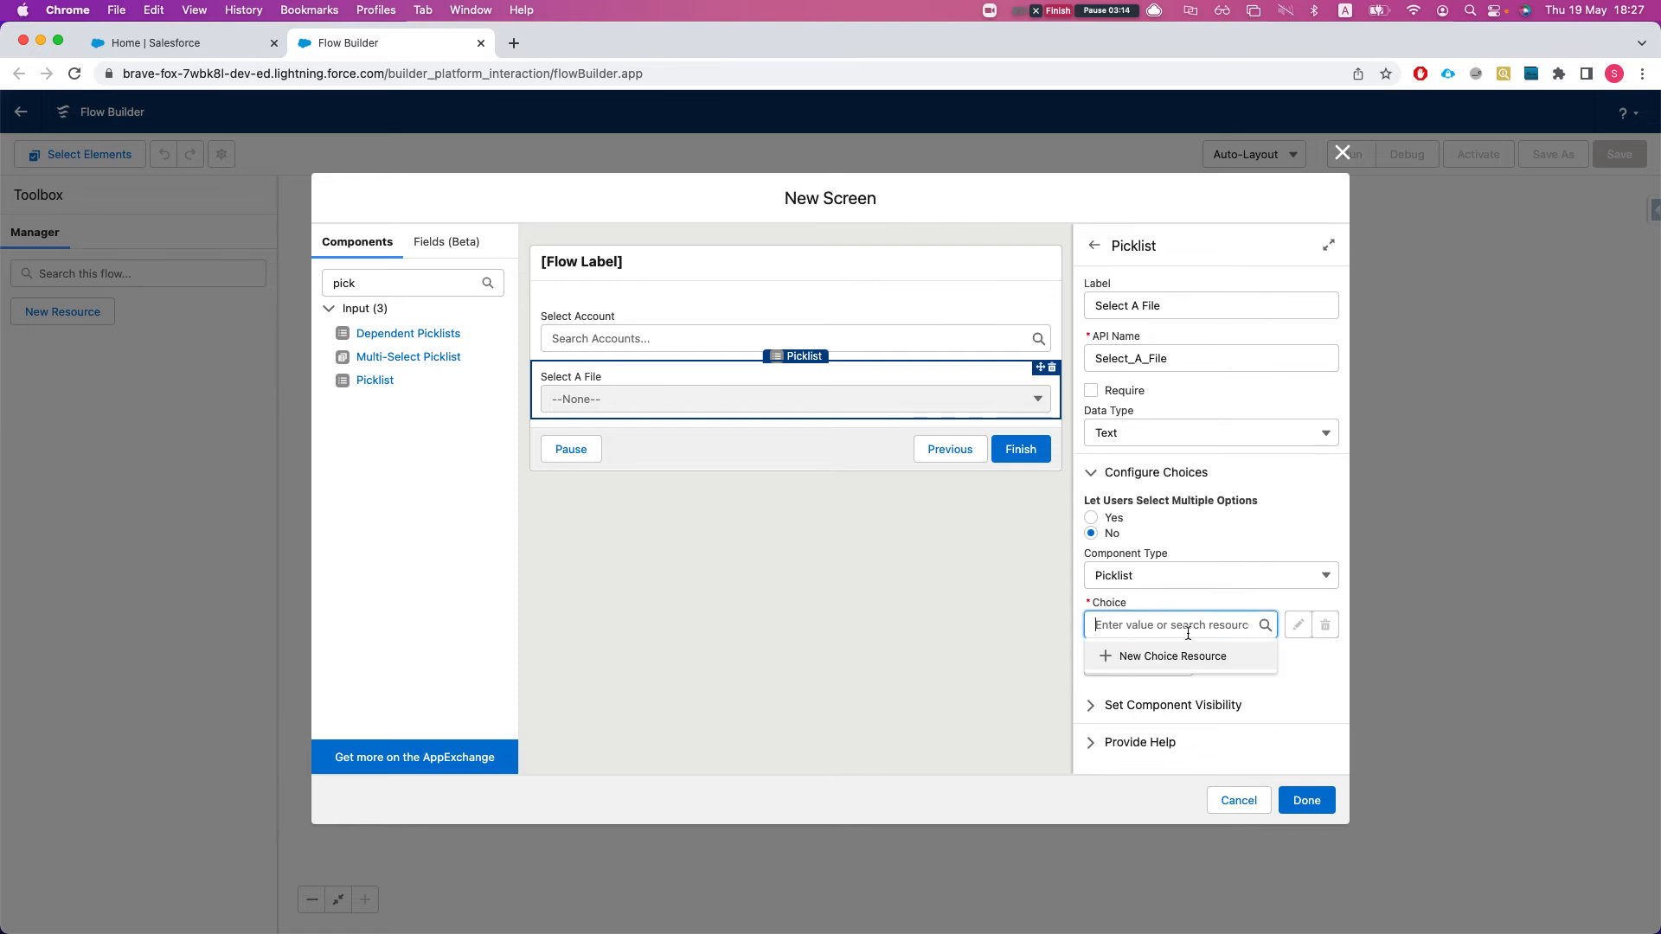
click(1171, 658)
click(575, 438)
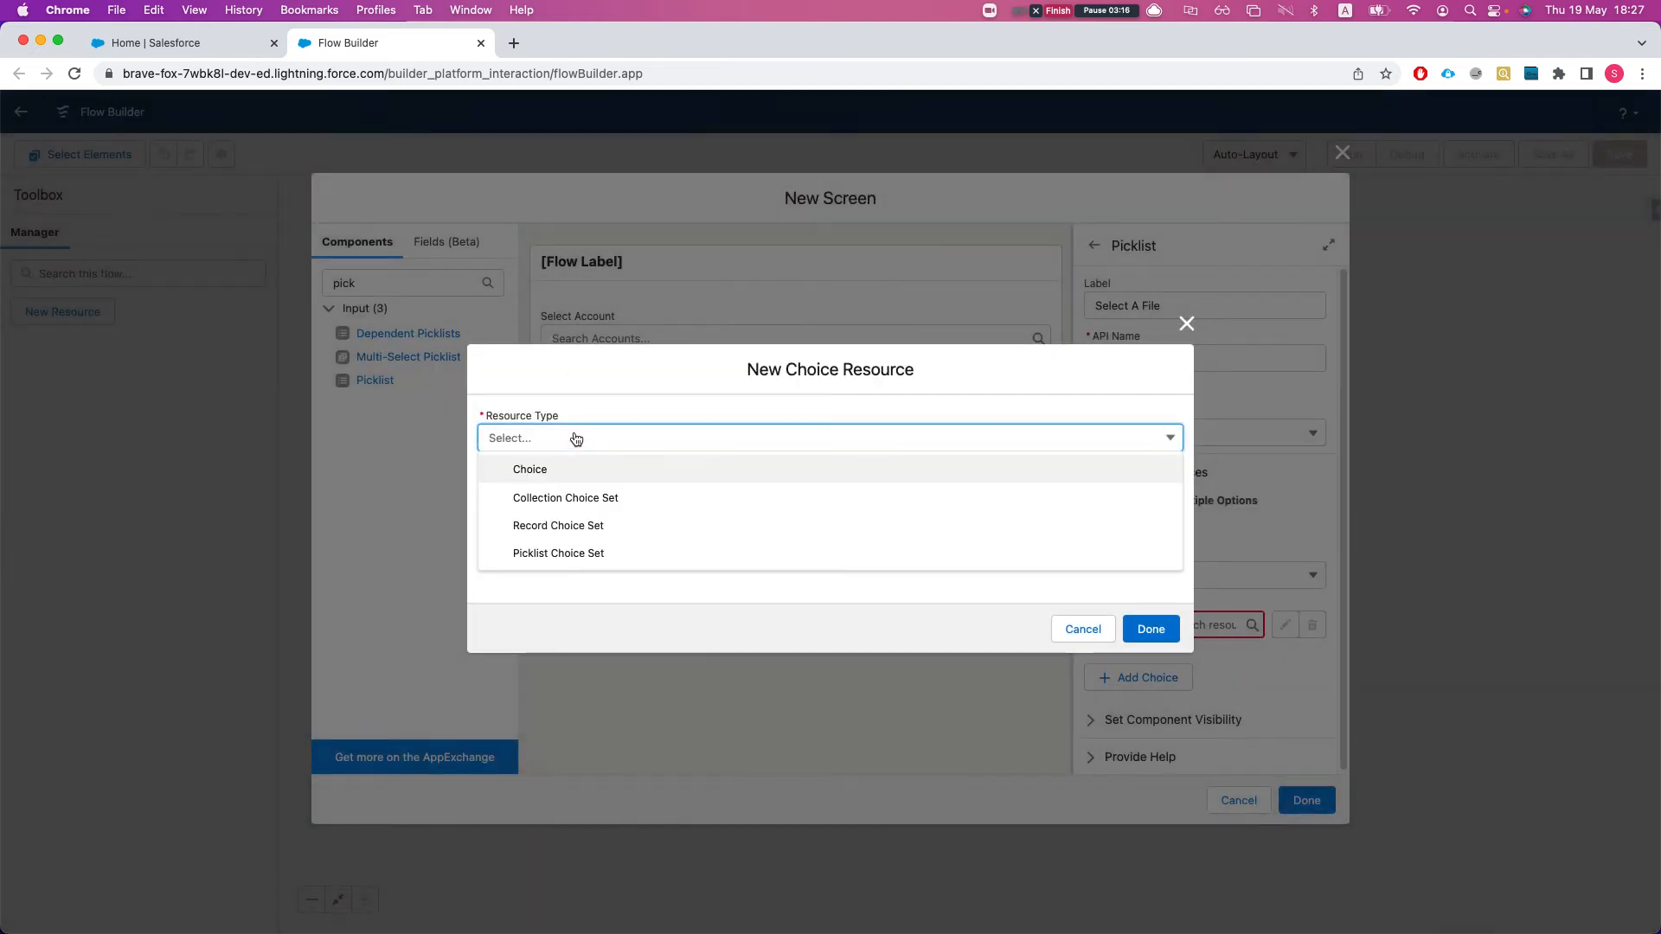
click(596, 536)
click(535, 488)
text(get cont)
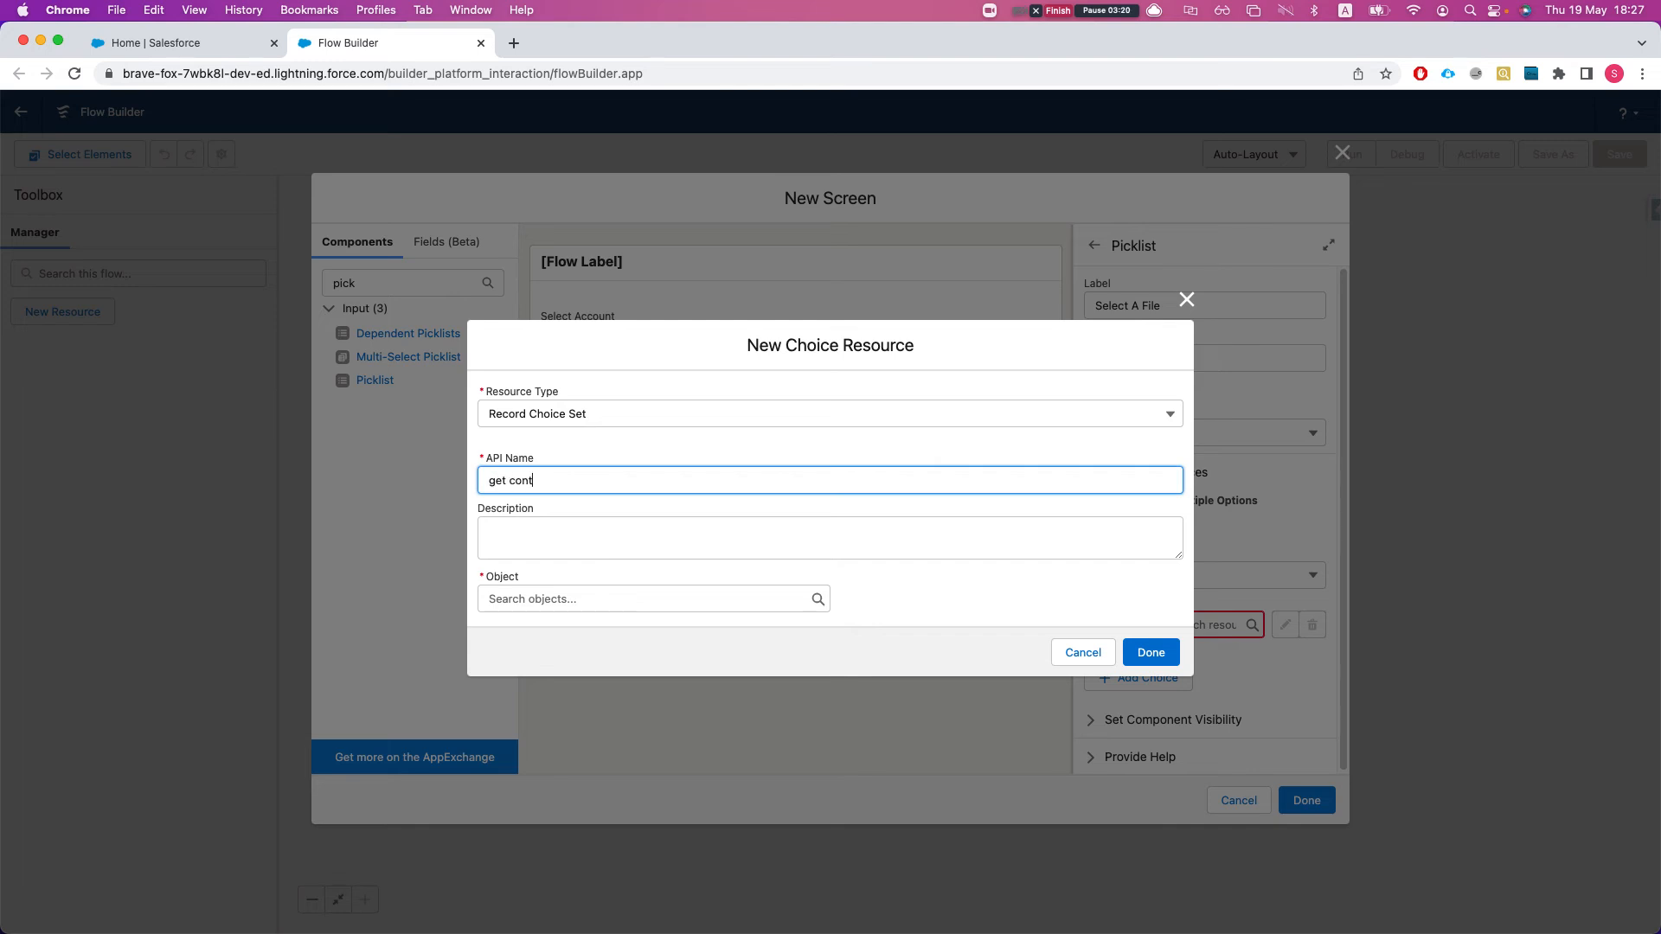
key(BackSpace)
key(BackSpace)
key(BackSpace)
text(content)
key(super+a)
key(BackSpace)
text(content version choice)
- Set the record choice set's object to Content Version
click(550, 593)
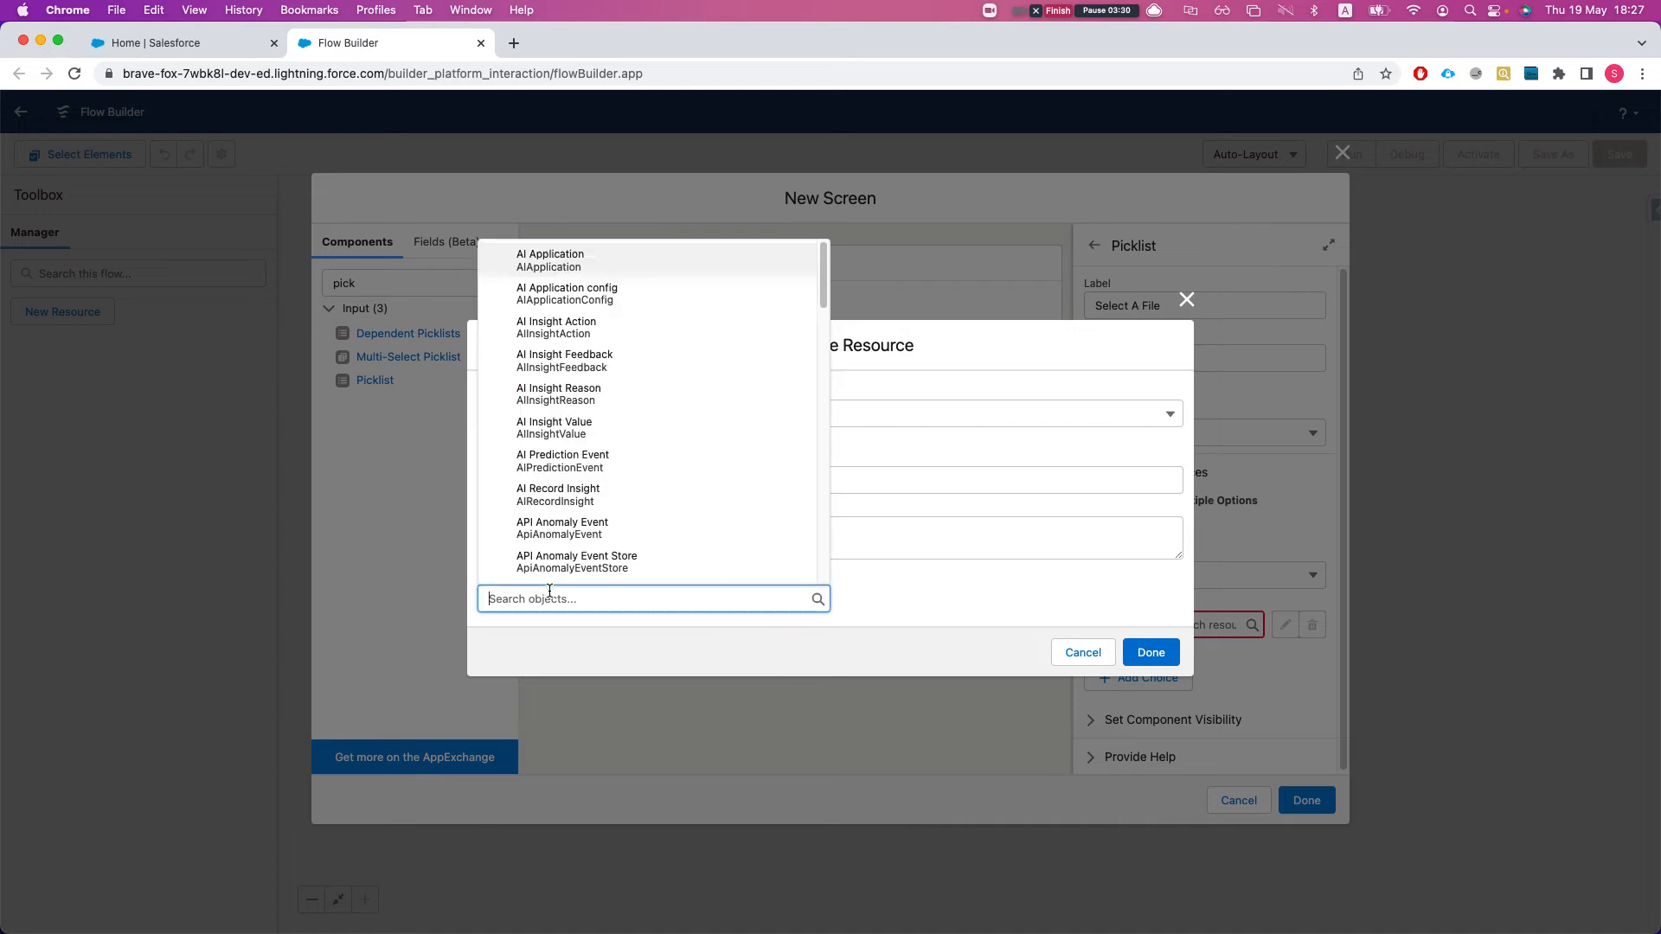
text(cont)
text(ent)
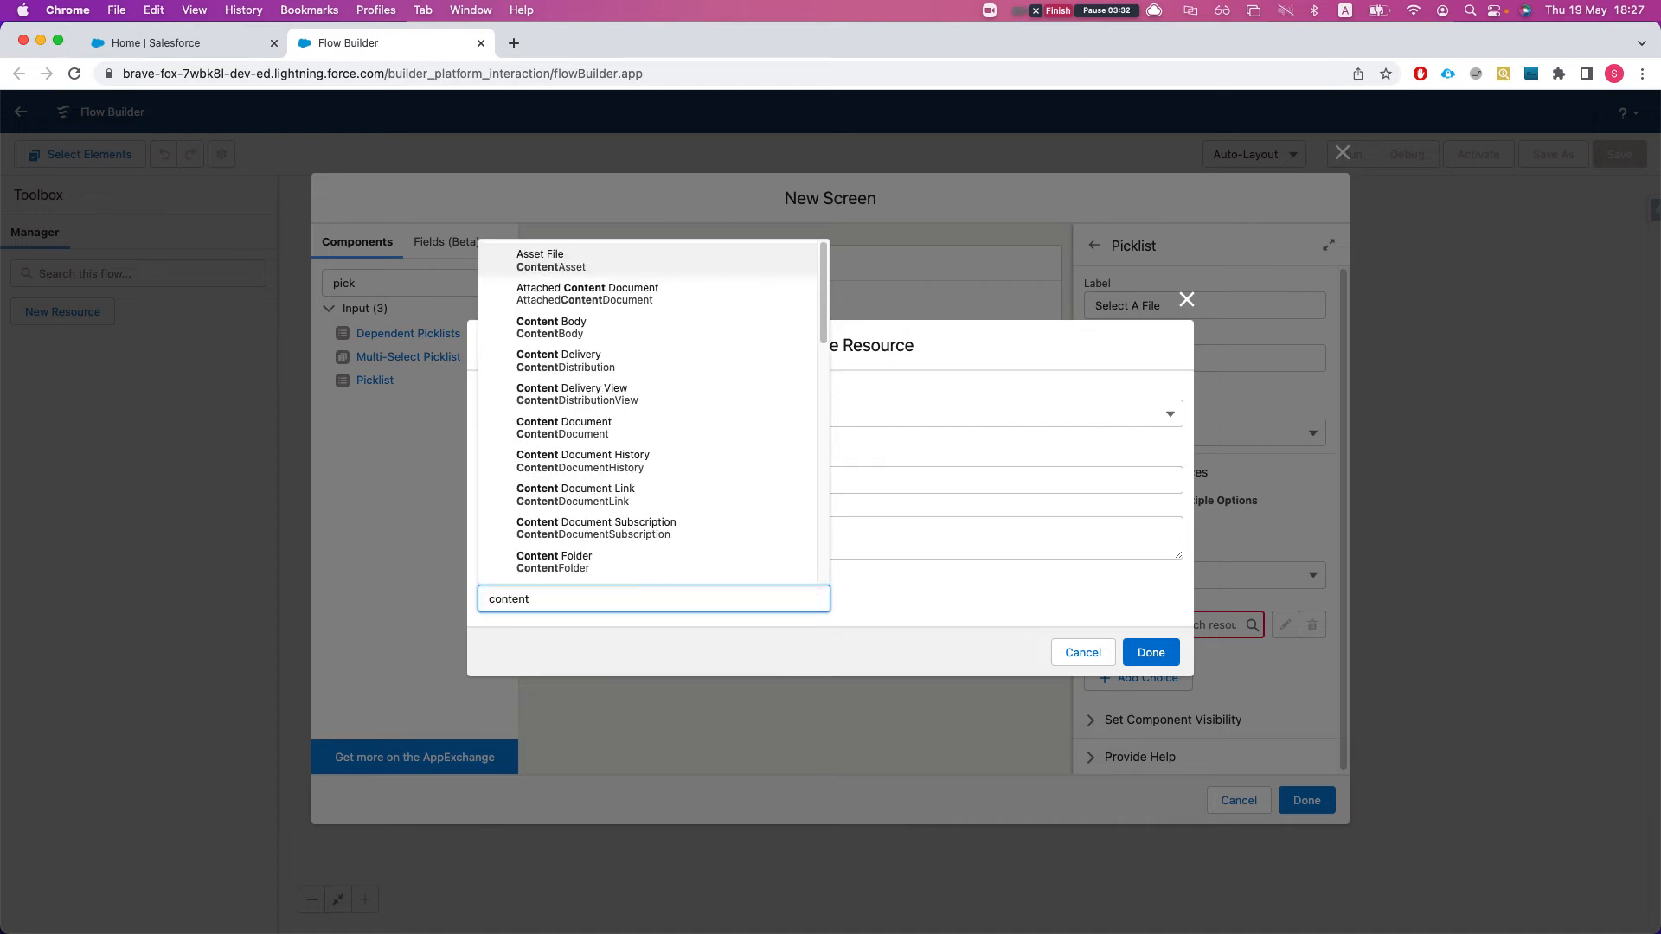
text(version)
key(Return)
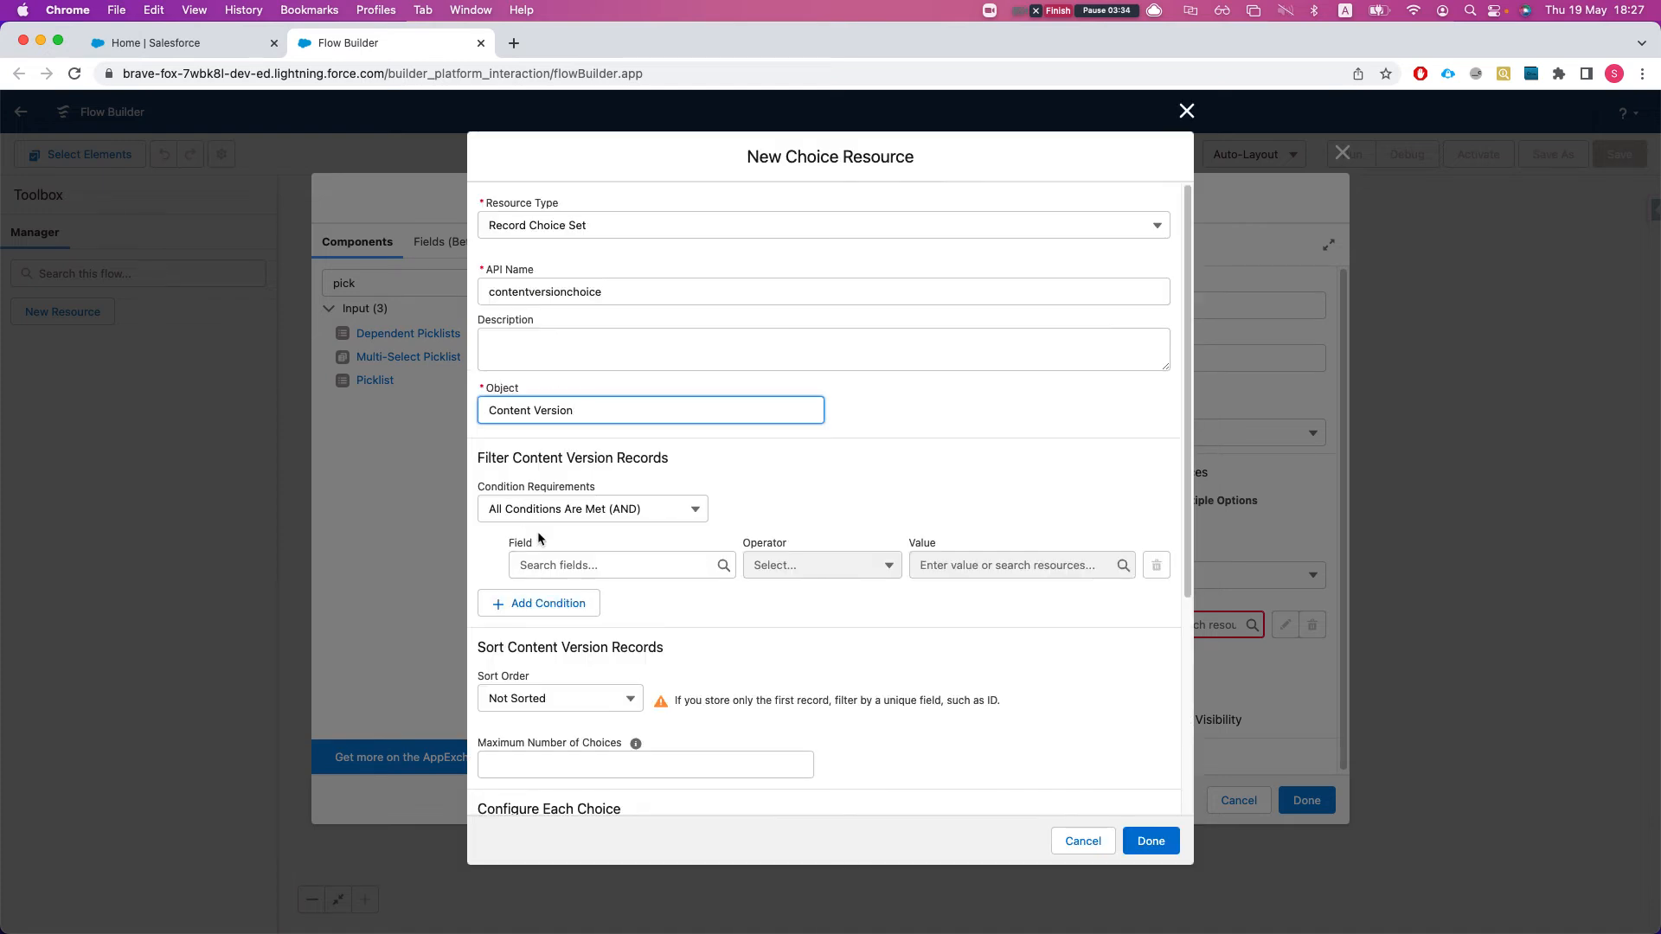
- Set the choice set's condition requirements to None—Get All Content Version Records
scroll(815, 616, down, 4)
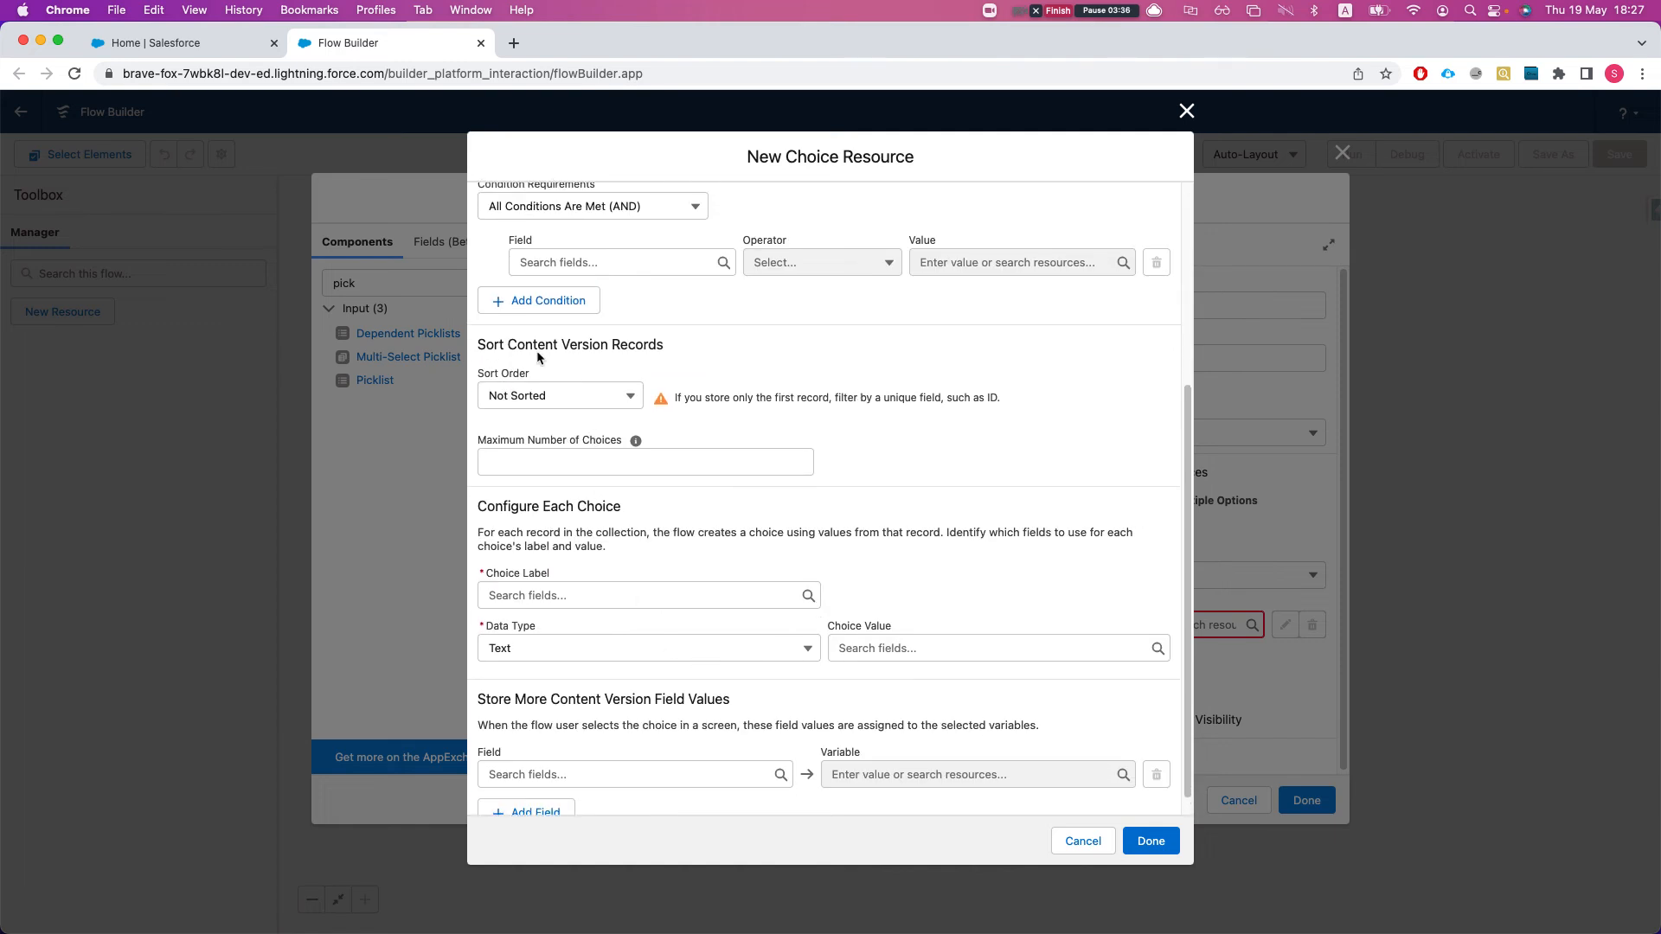
scroll(649, 386, up, 2)
click(582, 260)
click(588, 282)
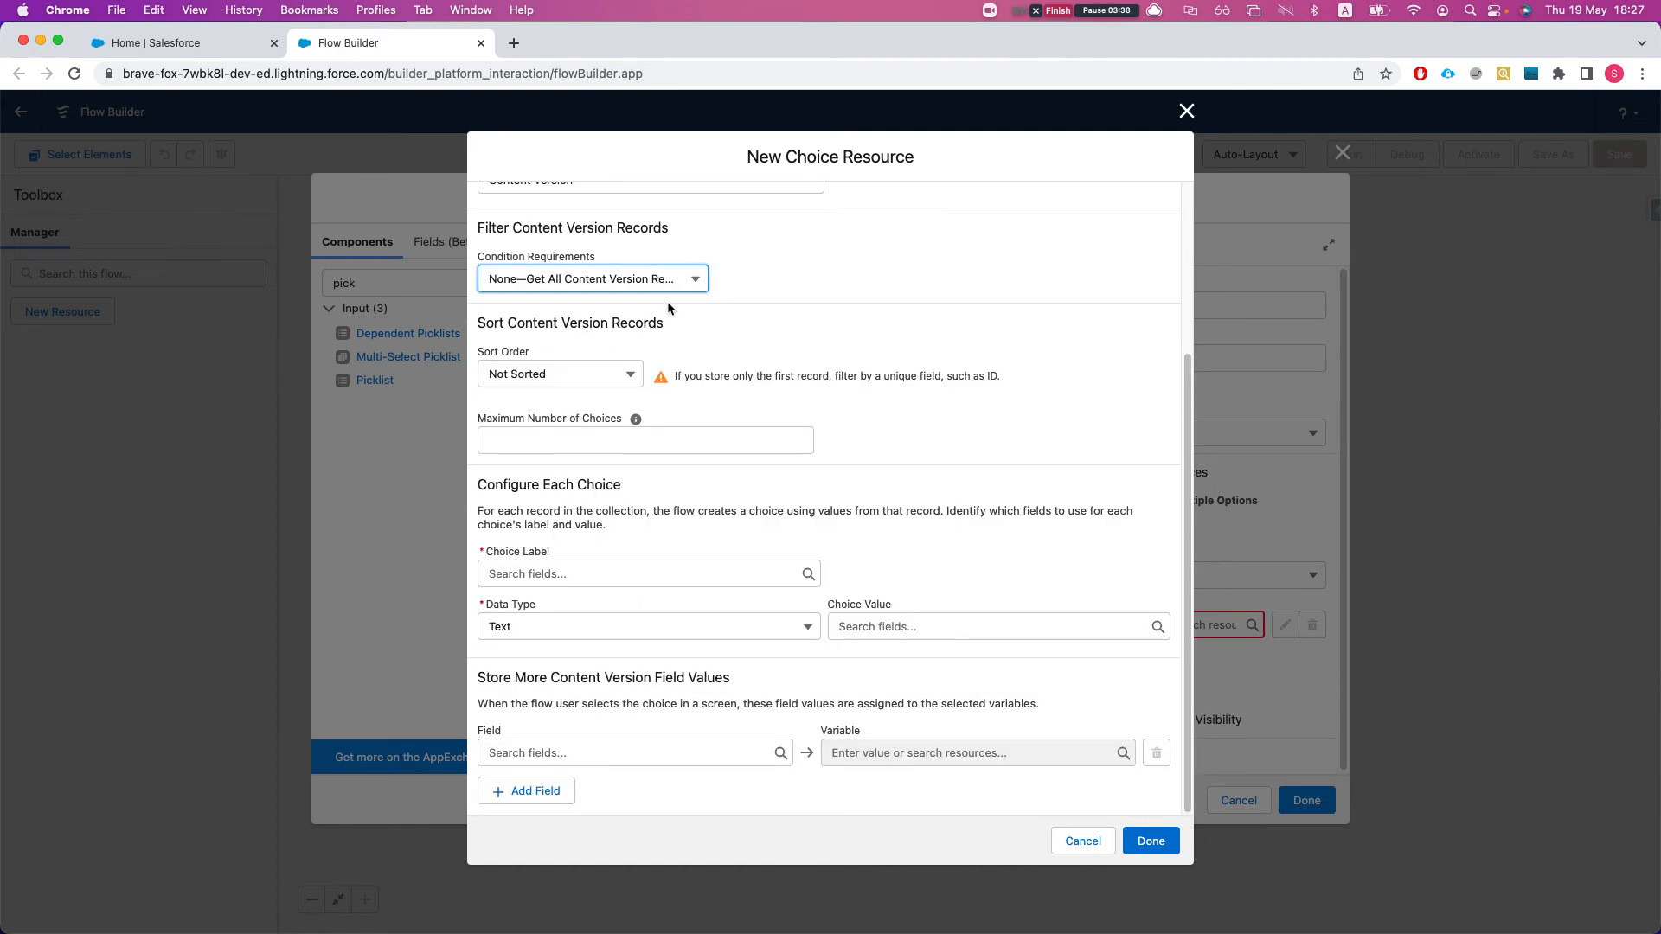
- Enter "Select a File" as the choice label, set the choice value to the Id field, and try to finish the choice resource
click(687, 575)
text(Select a File)
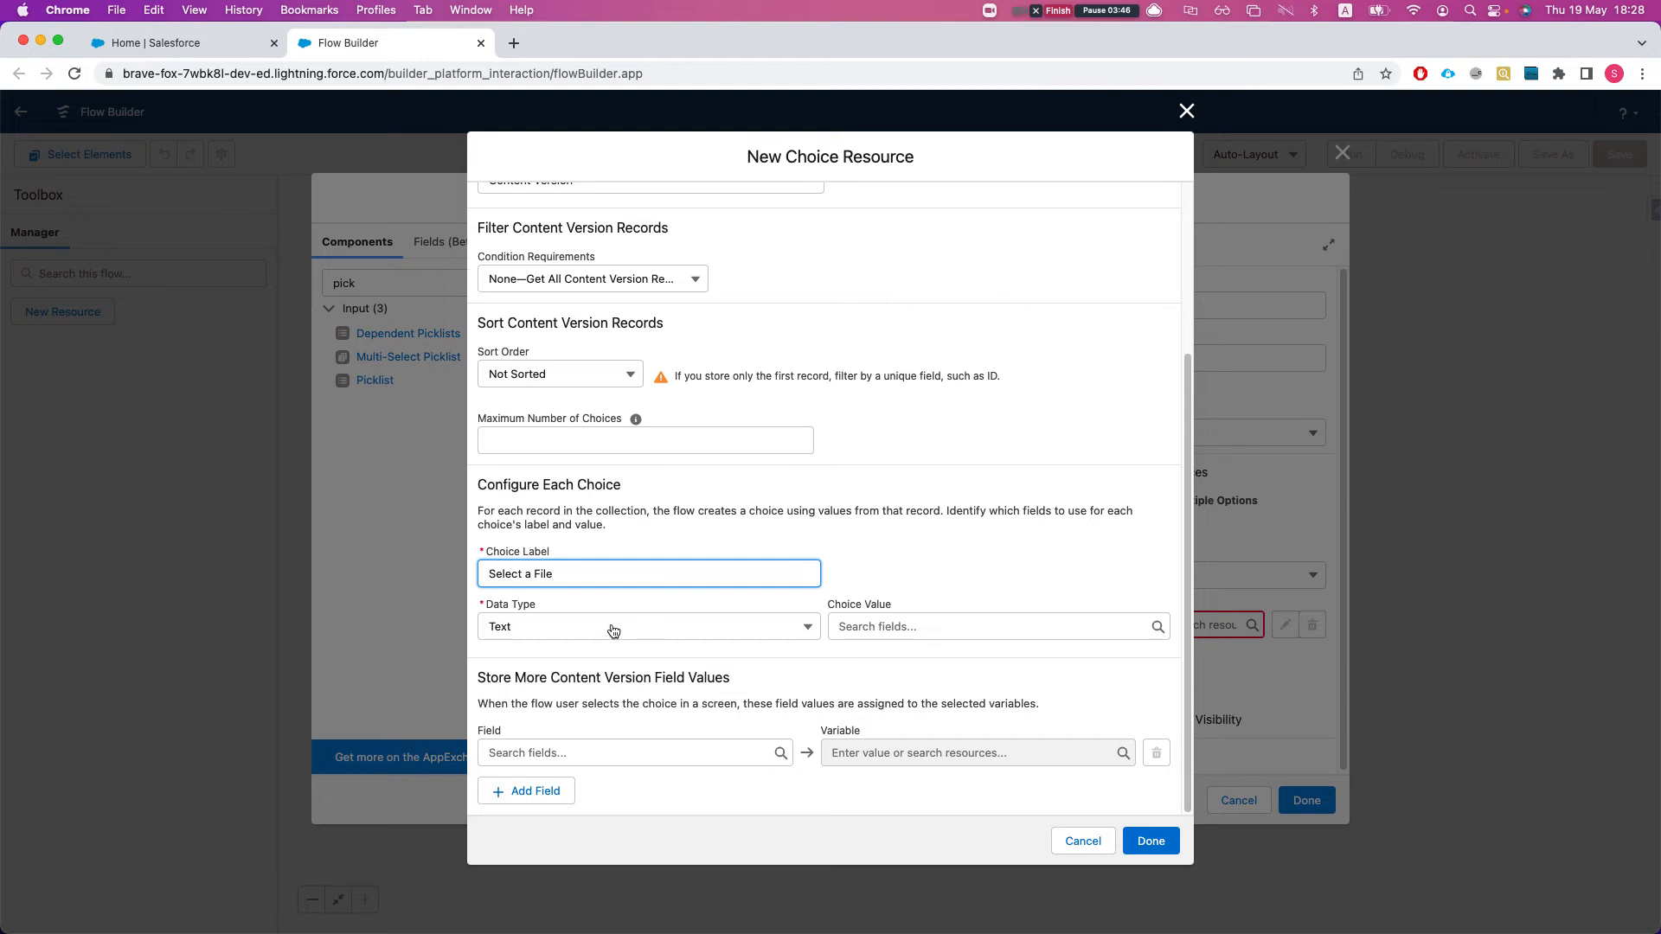
click(875, 630)
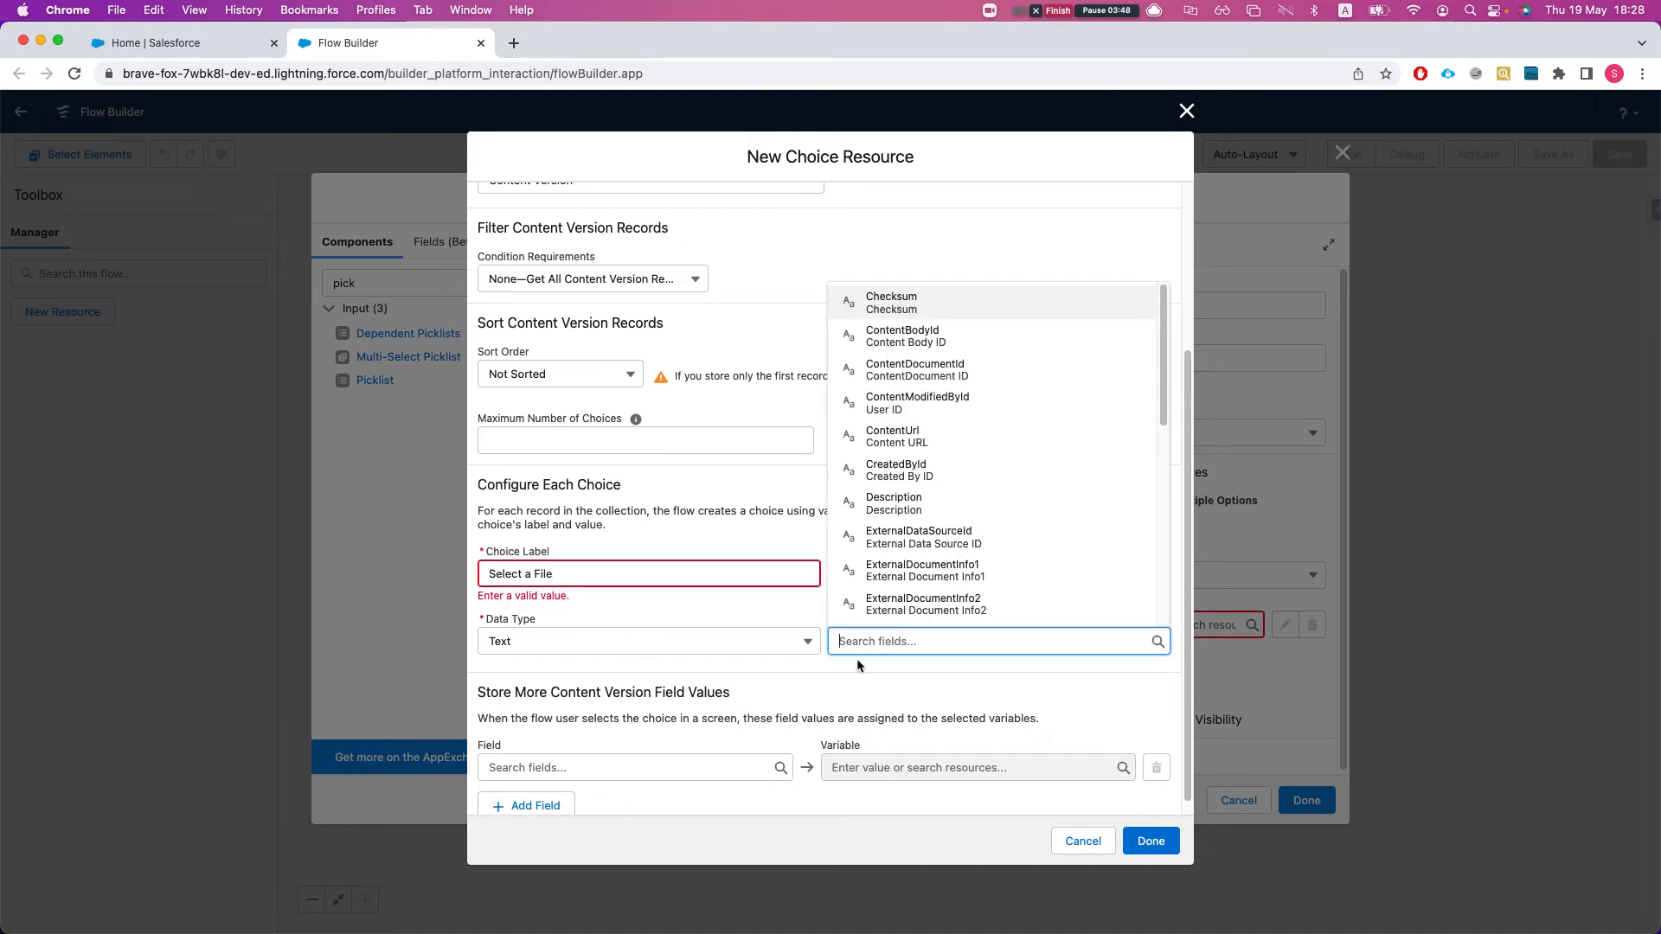
text(contnet)
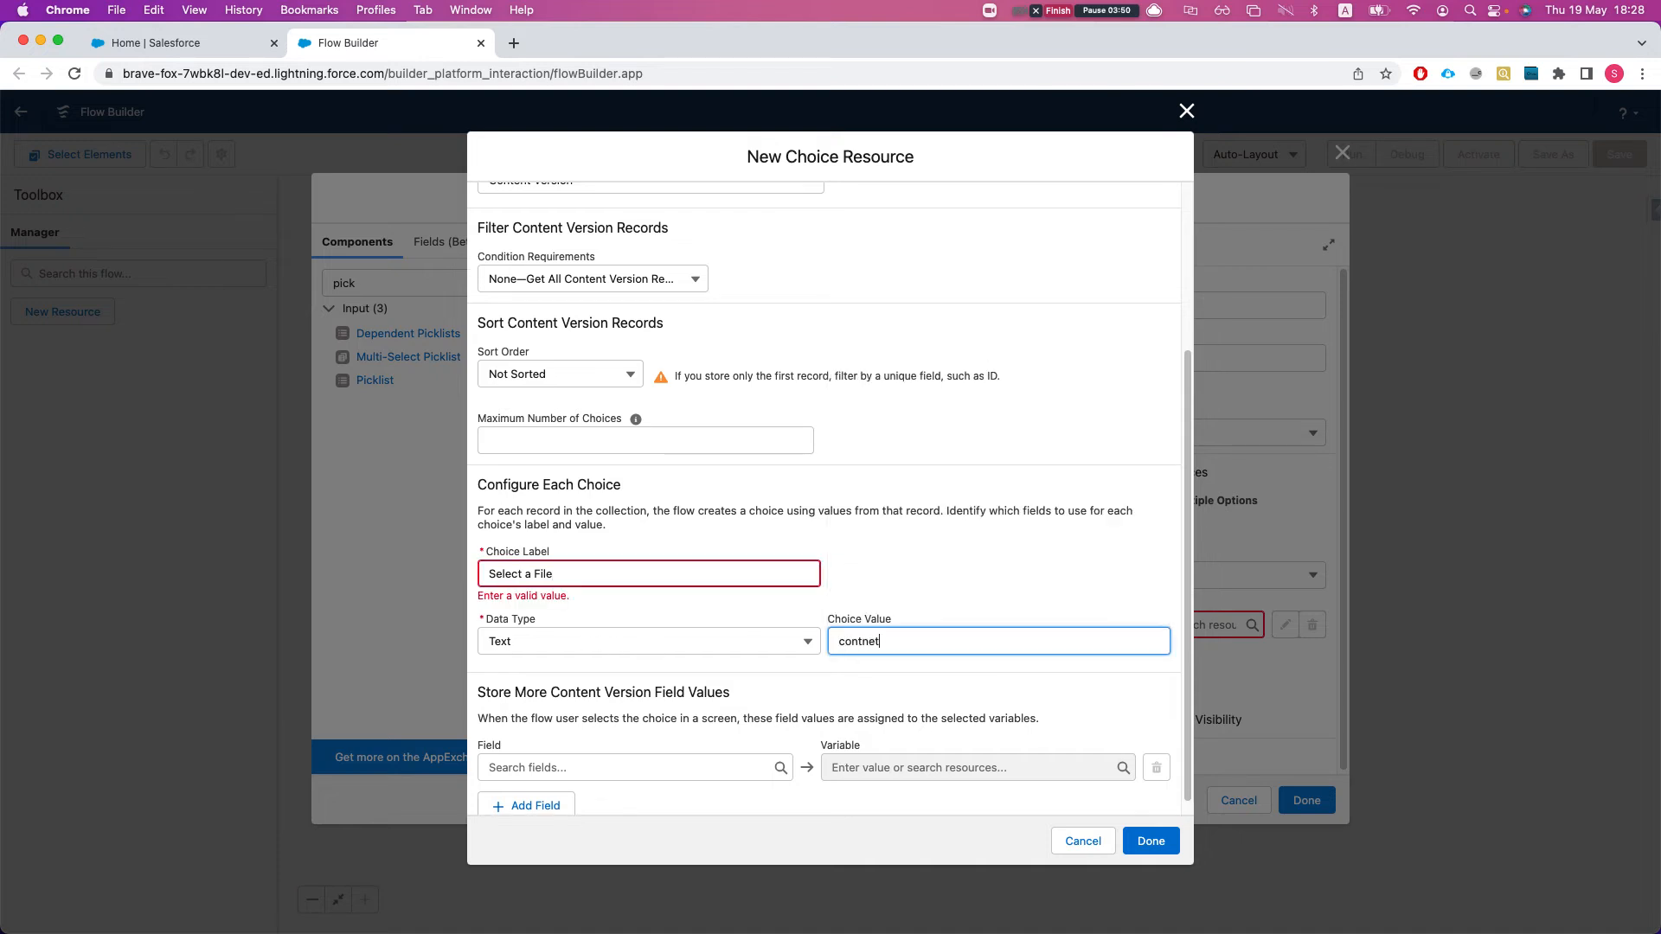
key(BackSpace)
key(Down)
key(Down)
key(Down)
key(Down)
key(Return)
click(1151, 839)
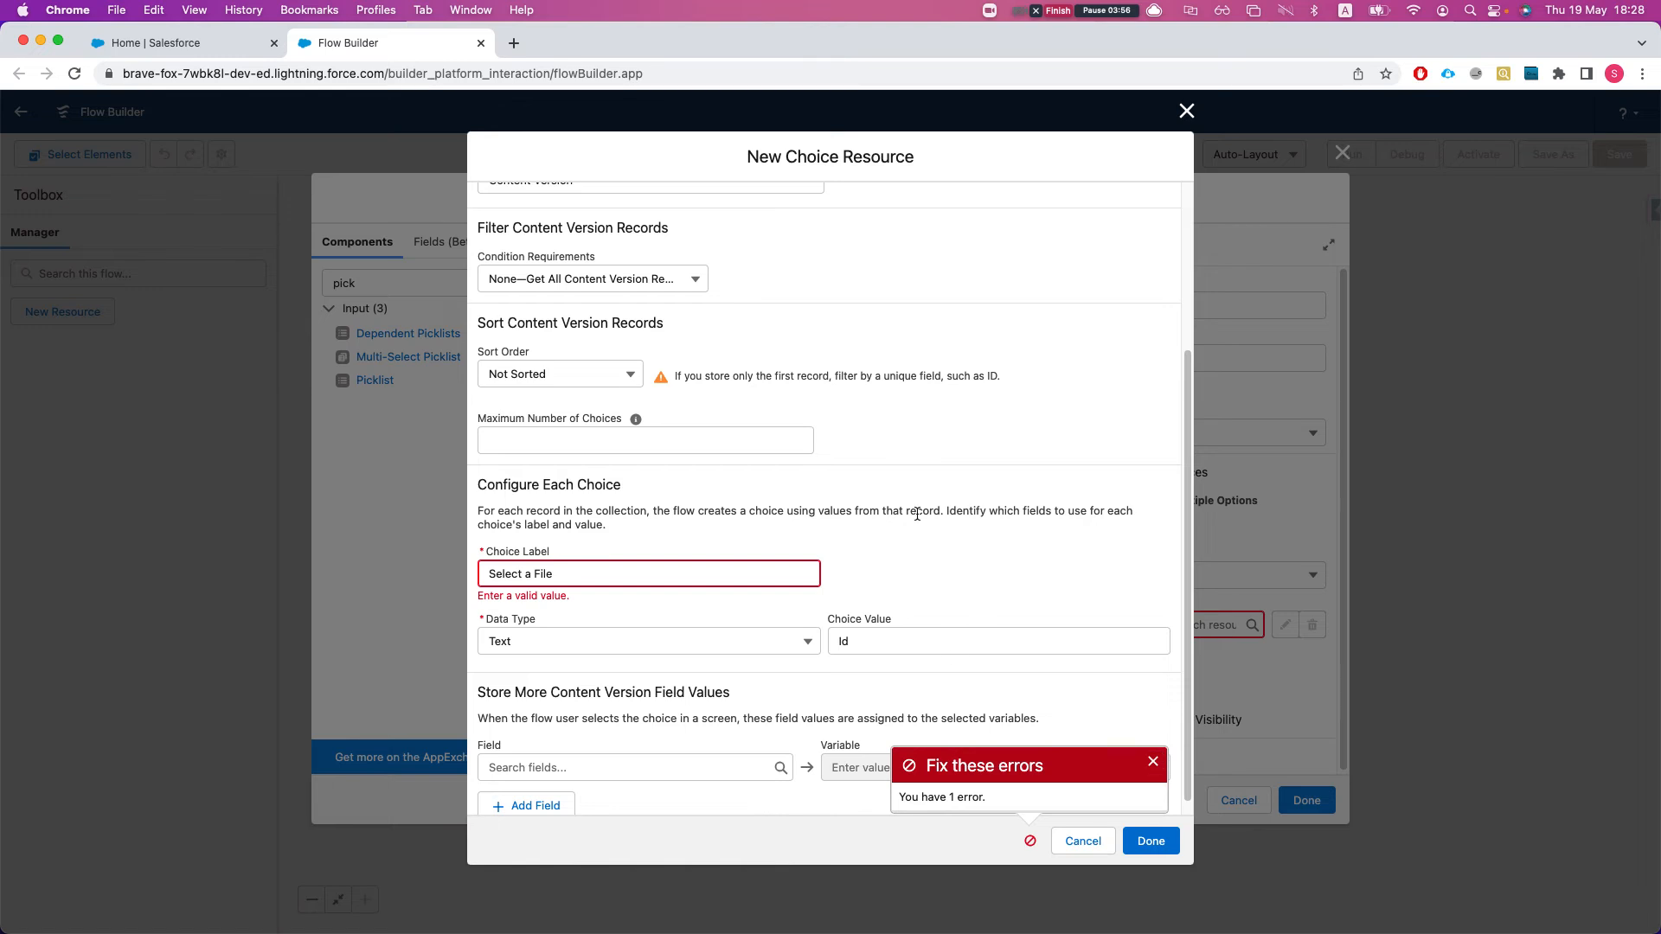
- Replace the choice label with the Title field and finish creating the choice resource
scroll(976, 504, up, 1)
click(647, 597)
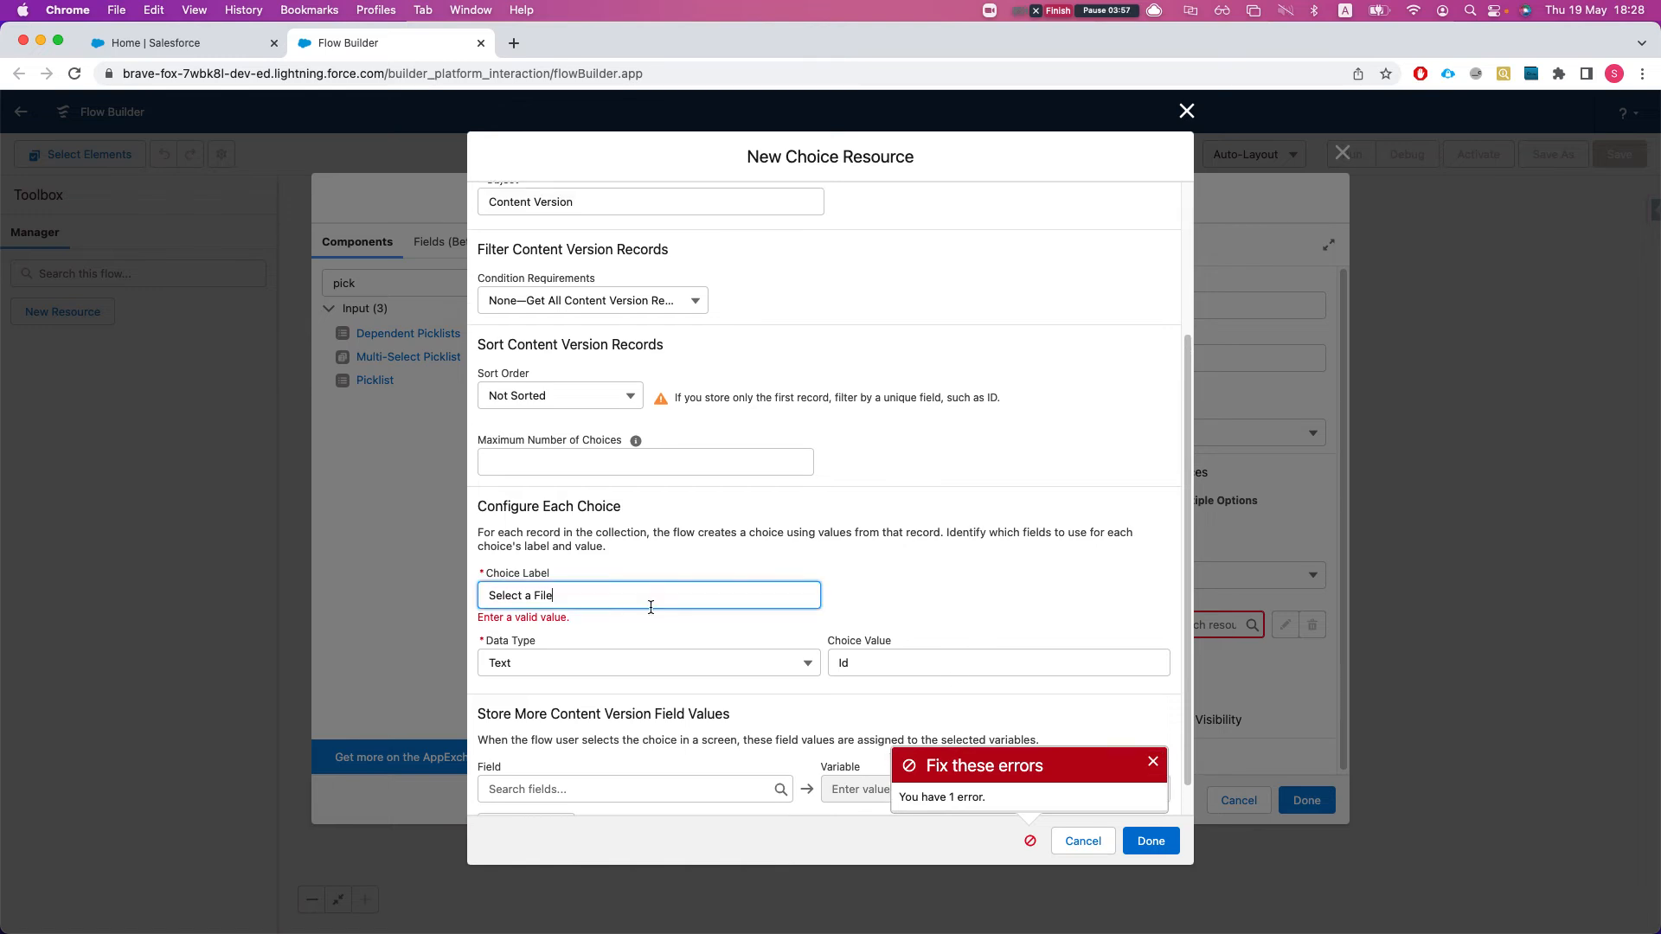
double_click(575, 603)
triple_click(566, 603)
text(C)
key(BackSpace)
text(s)
key(BackSpace)
key(BackSpace)
text(s)
key(BackSpace)
text(title)
key(Return)
scroll(1060, 618, down, 1)
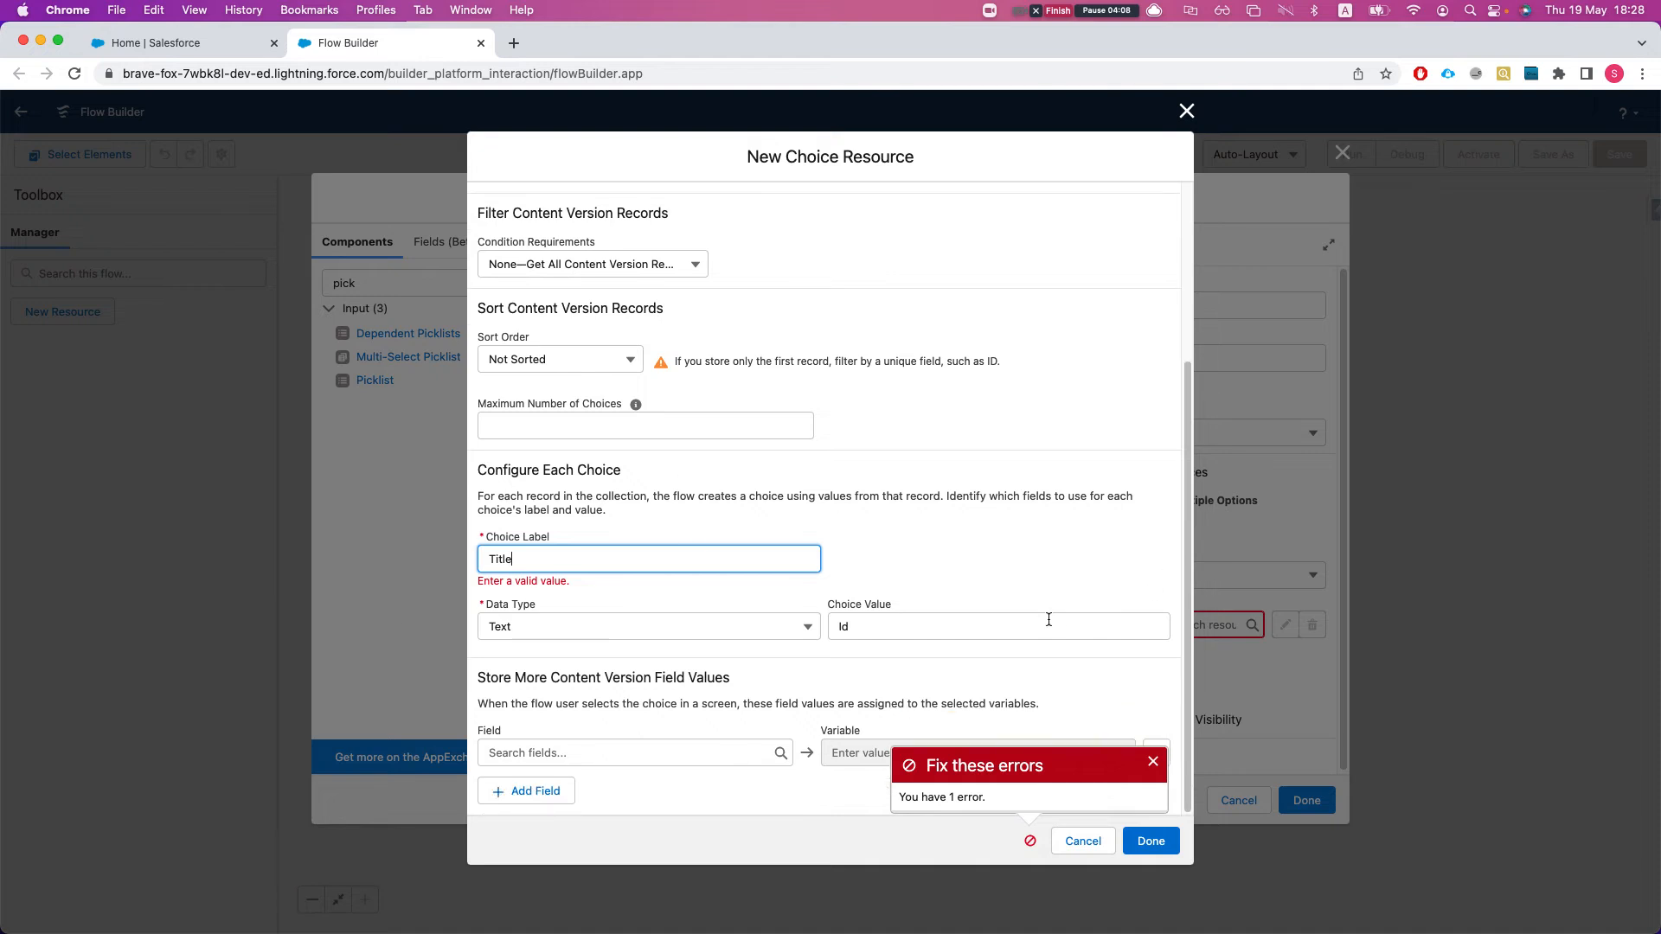
click(1153, 841)
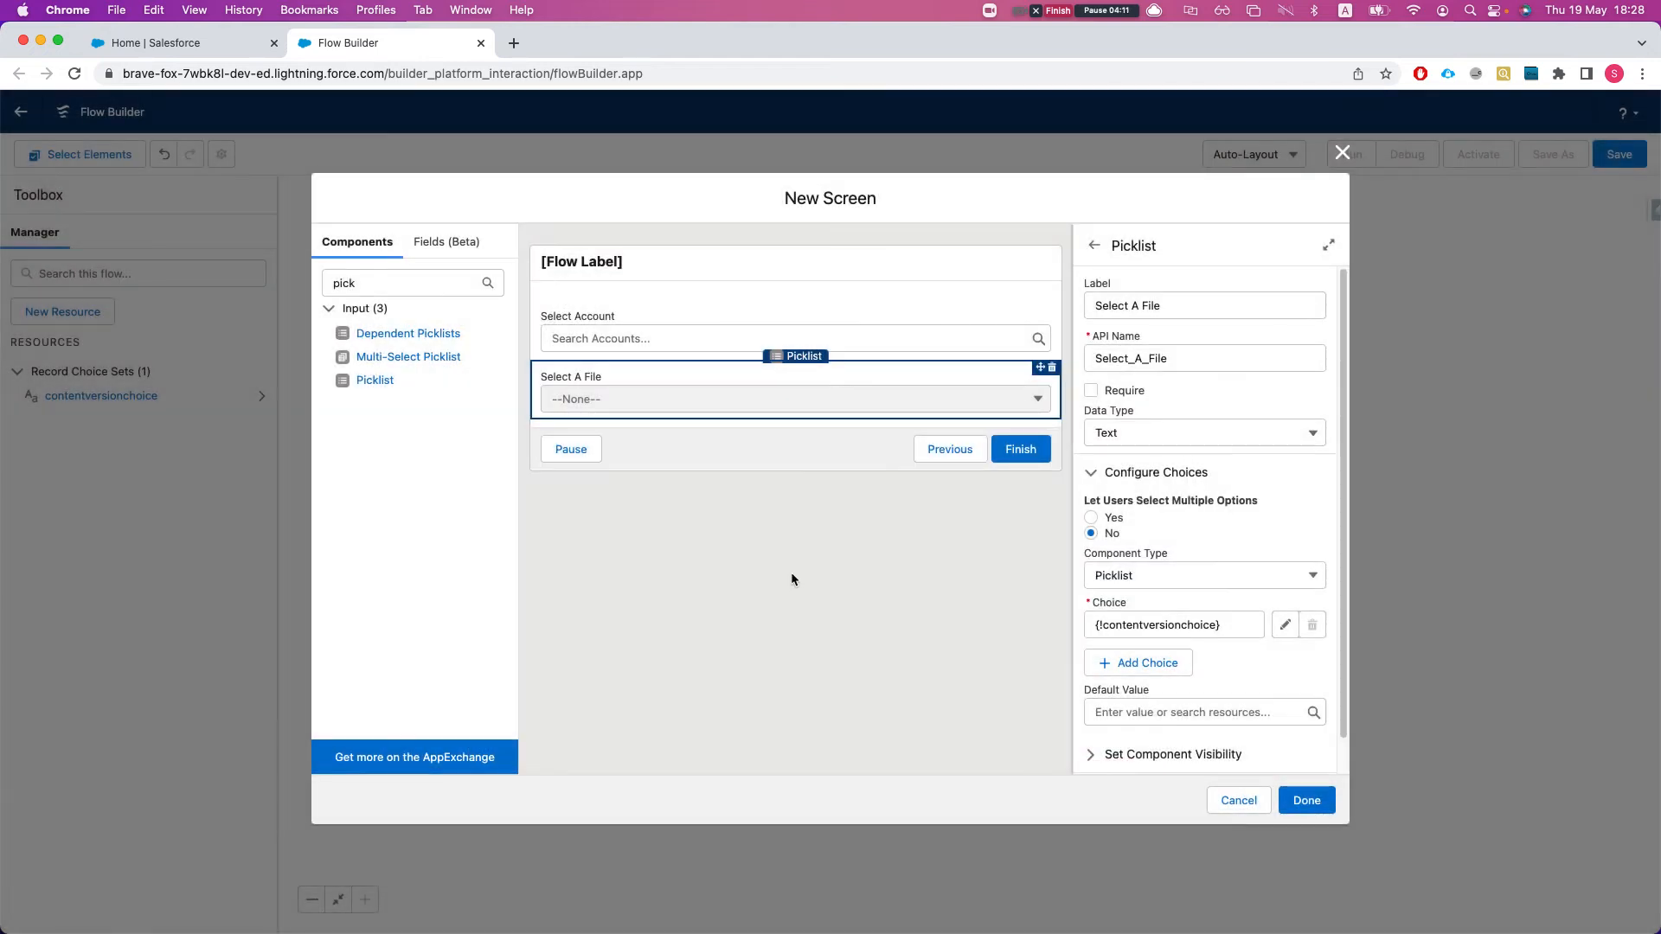
- Label the screen "Cool screen" in its properties and finish the screen element
click(790, 573)
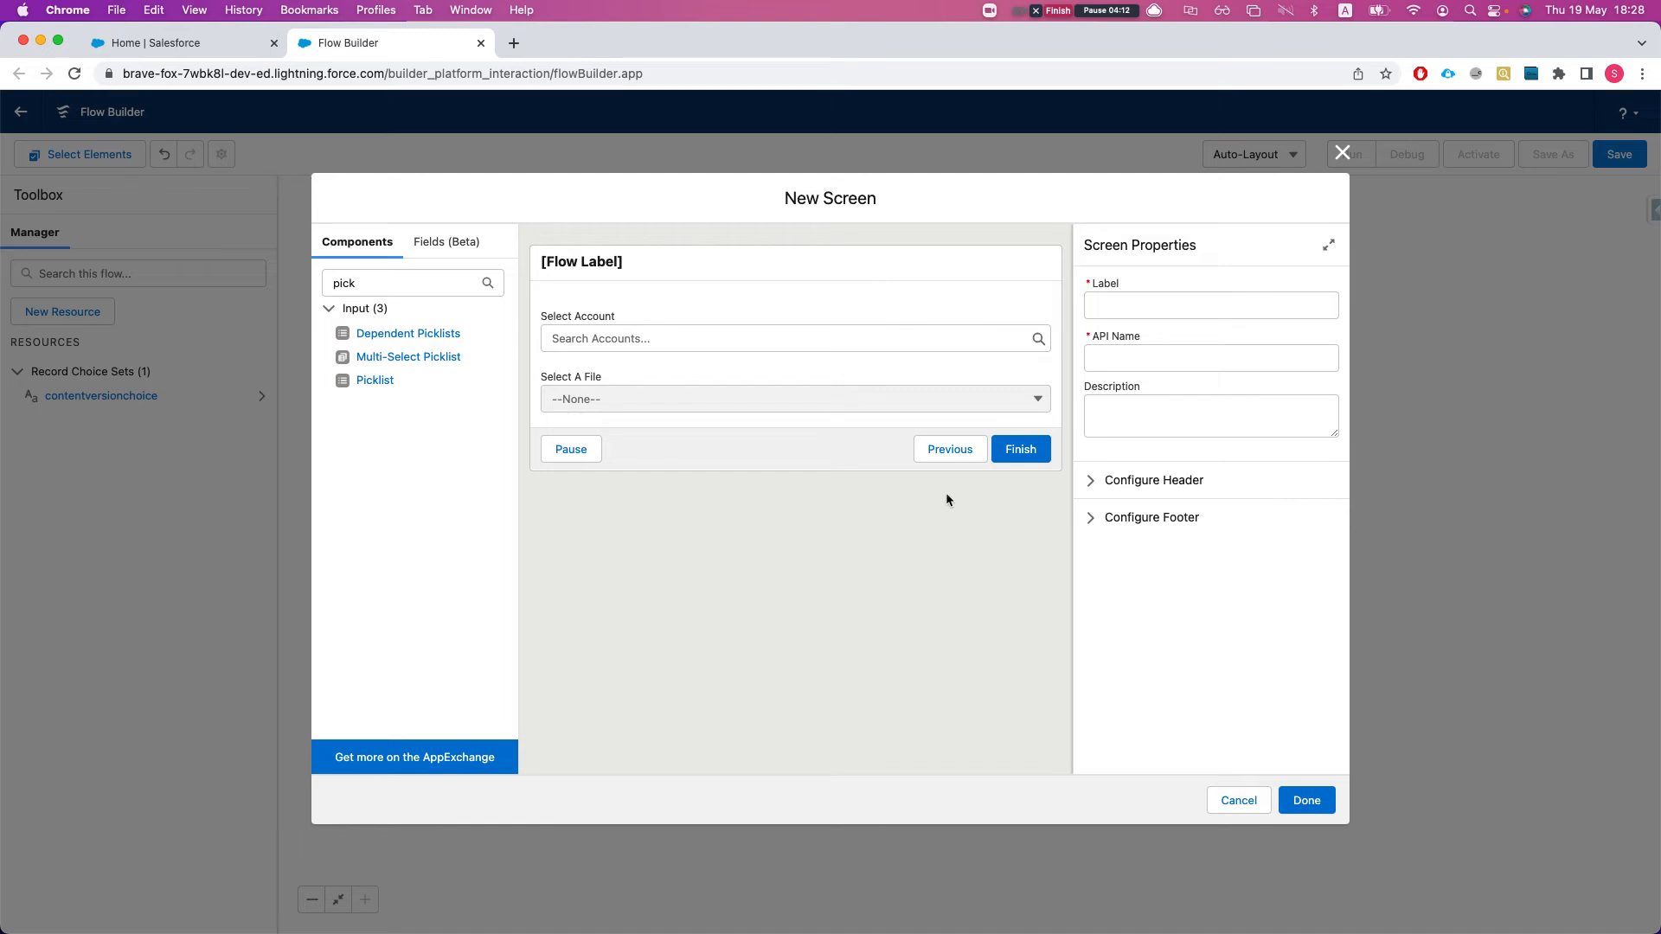
click(1306, 800)
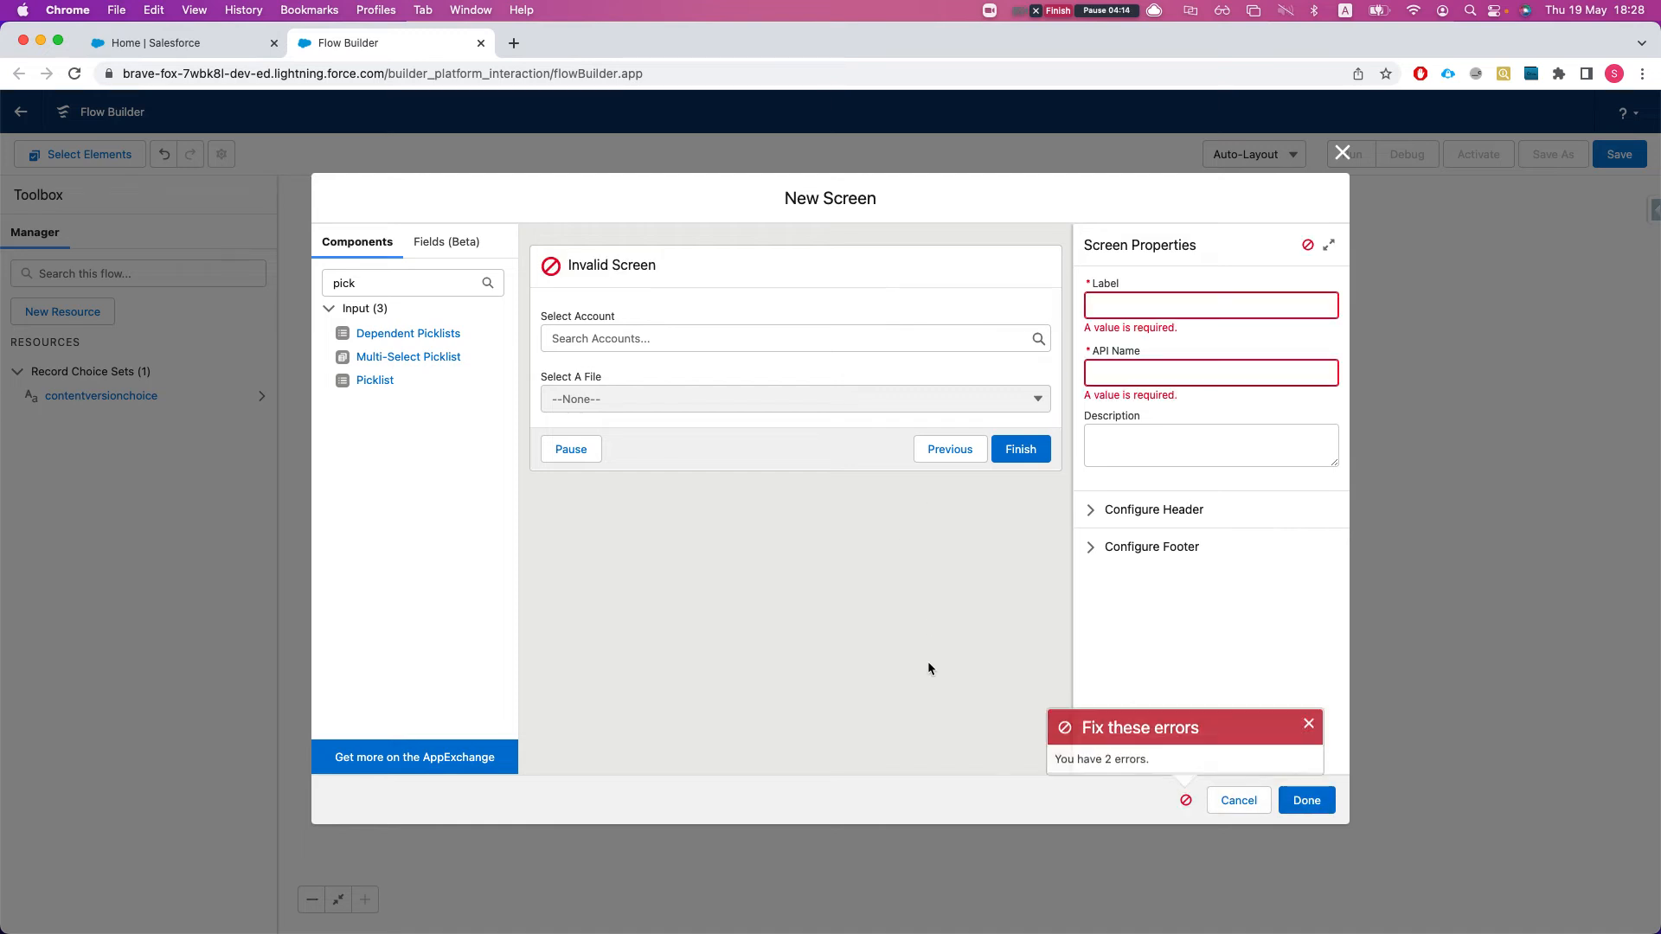
click(1132, 303)
text(Some)
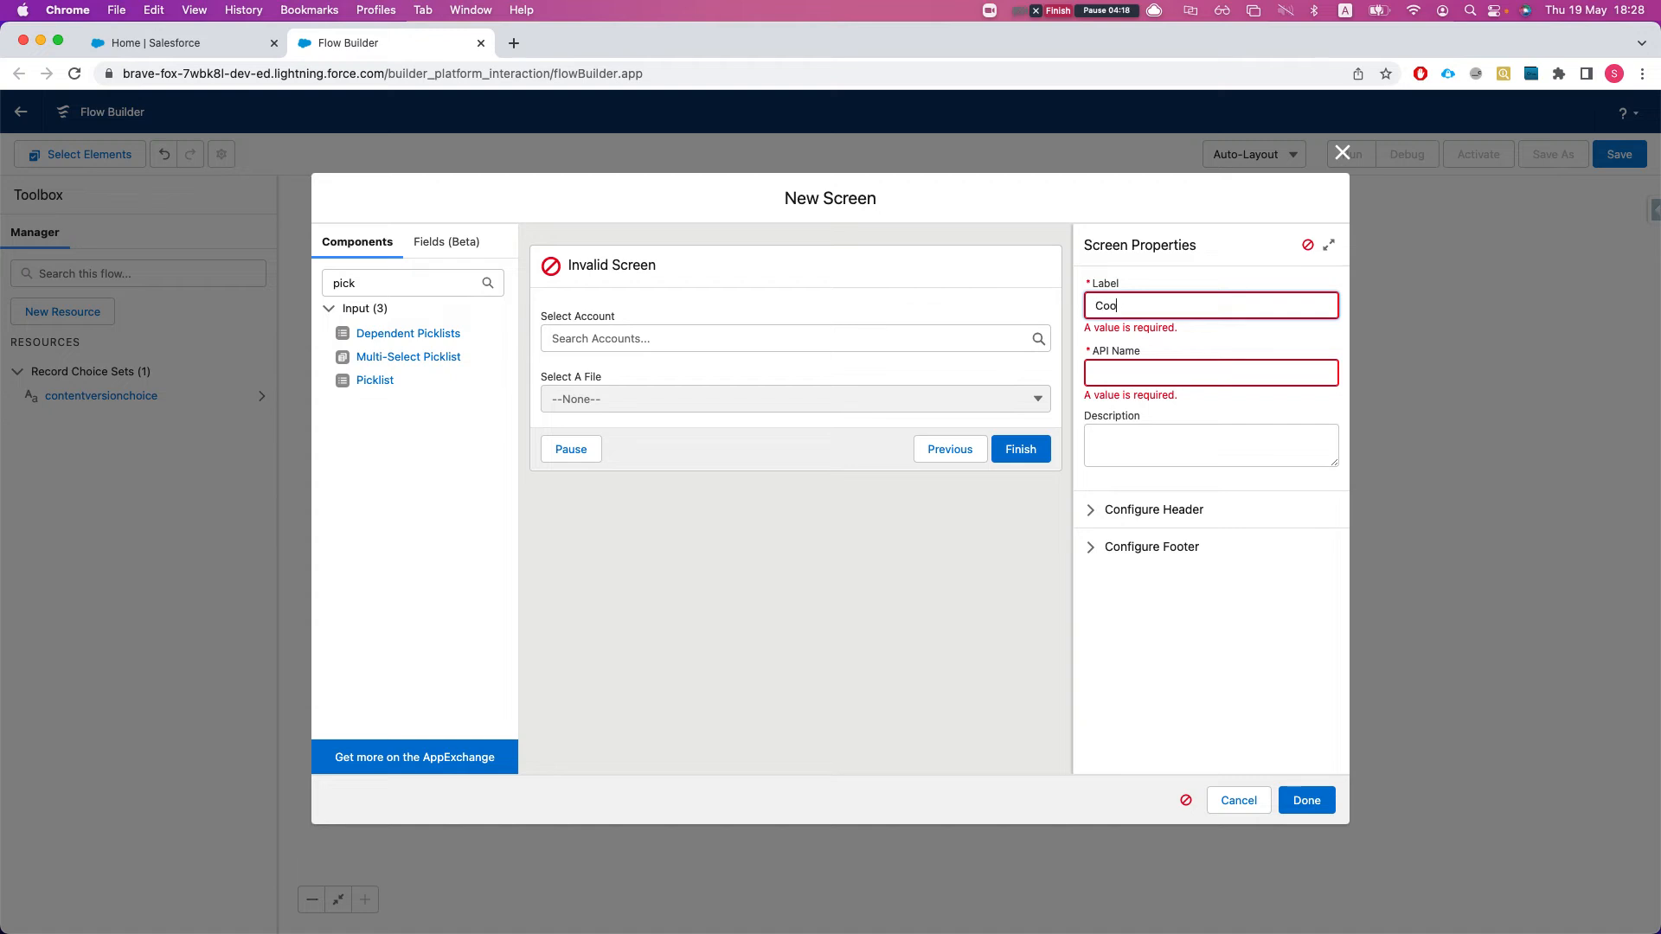
text( screen)
key(Tab)
click(1306, 800)
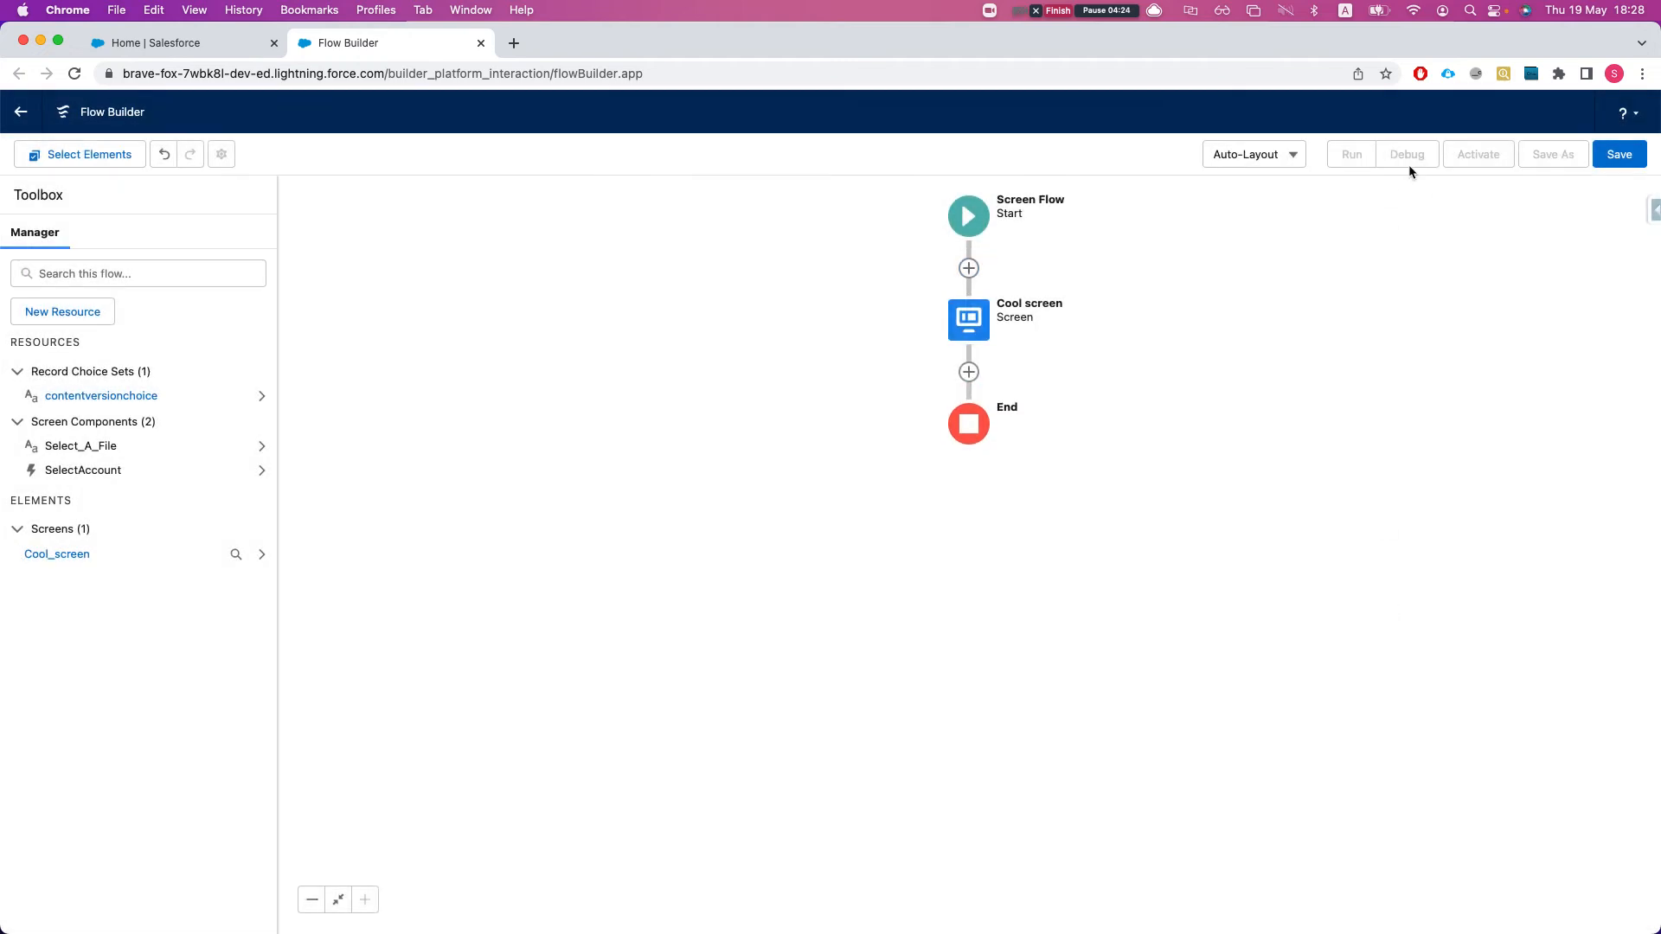
- Save the flow with the label "TWIZ screen"
click(1618, 154)
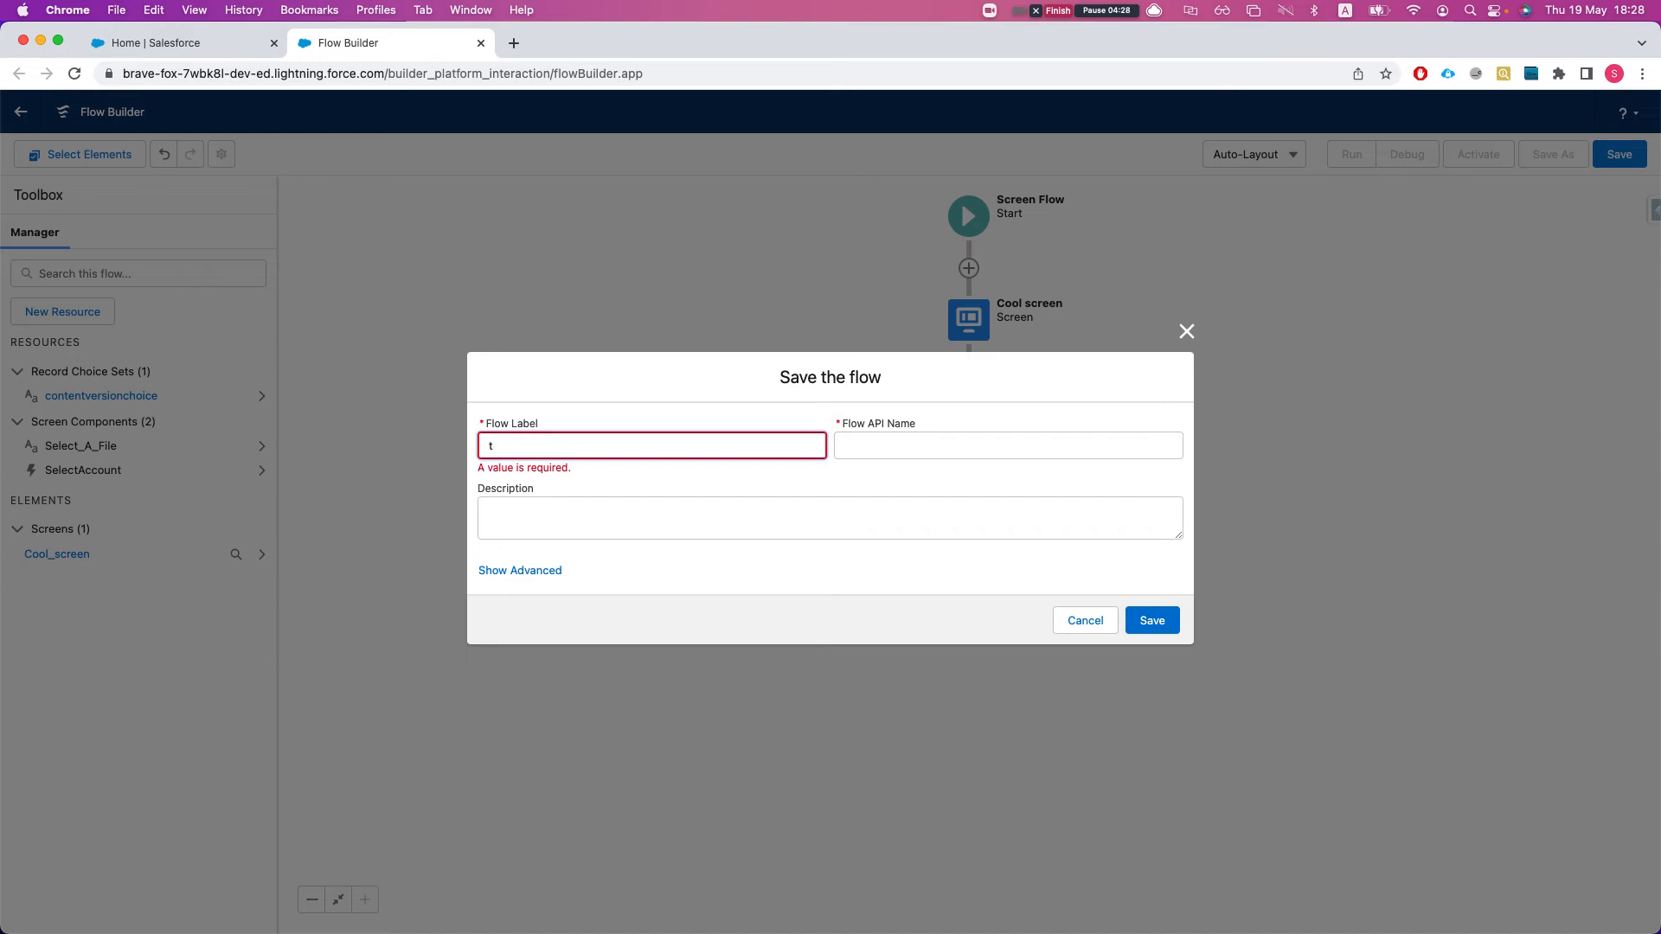
text(TE)
key(BackSpace)
text(WIZ screen)
click(689, 563)
click(1153, 619)
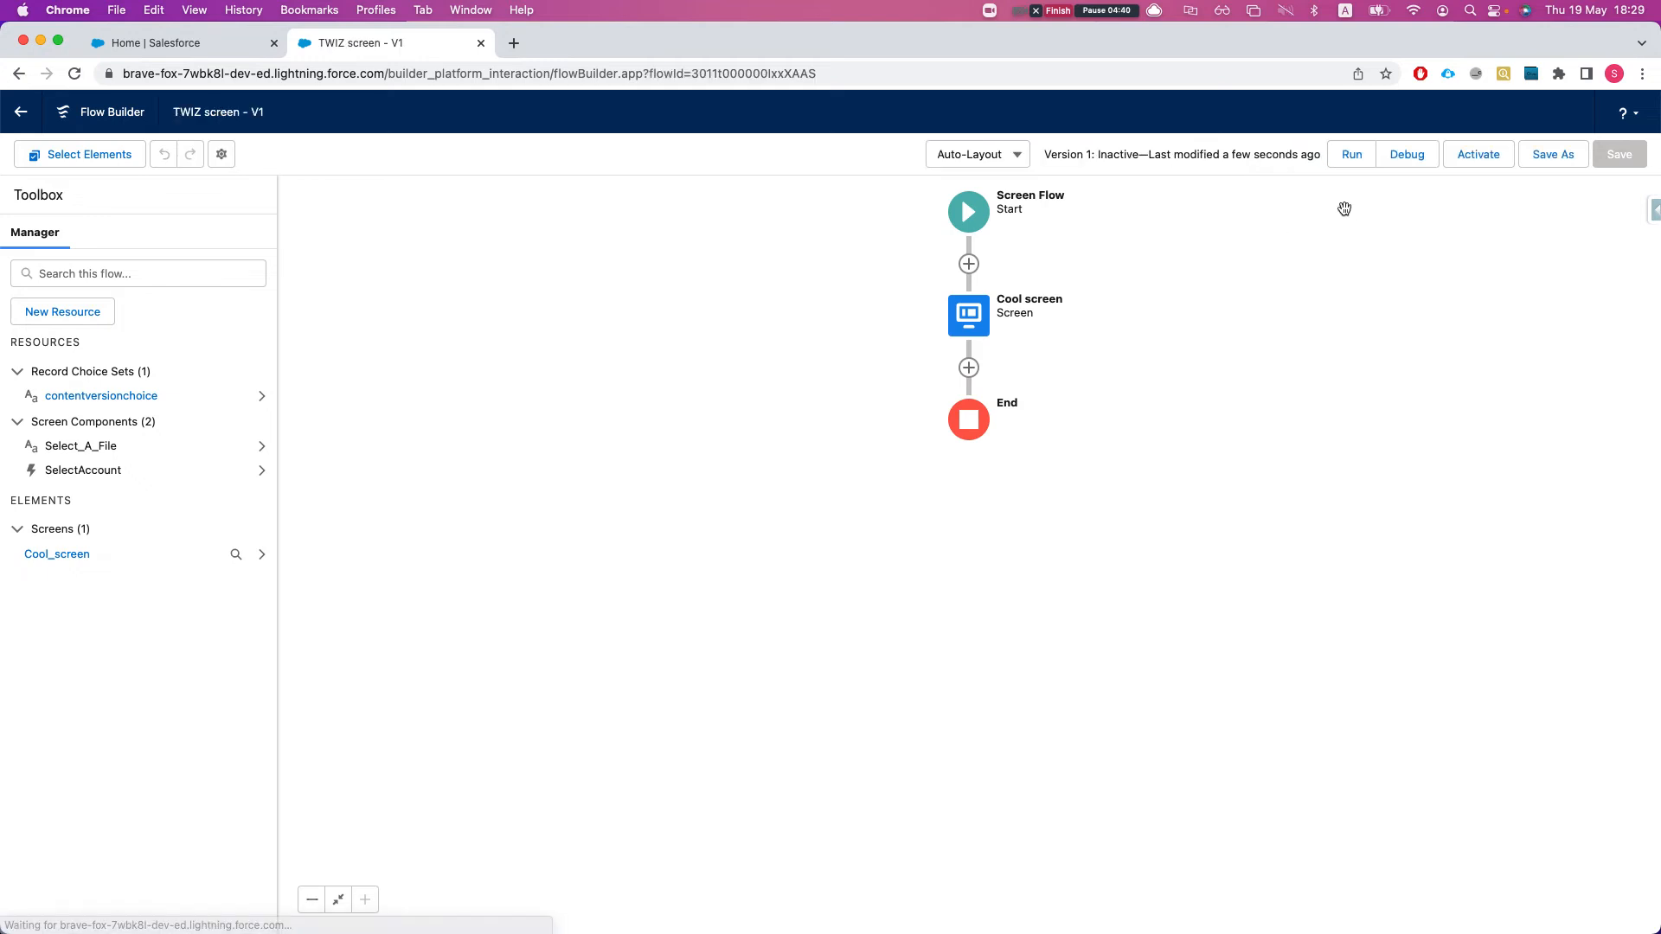
- Test-run the flow with the account "after payment" and the file "Invoice # 8 (1)", finish it, and return to the flow canvas
click(1339, 161)
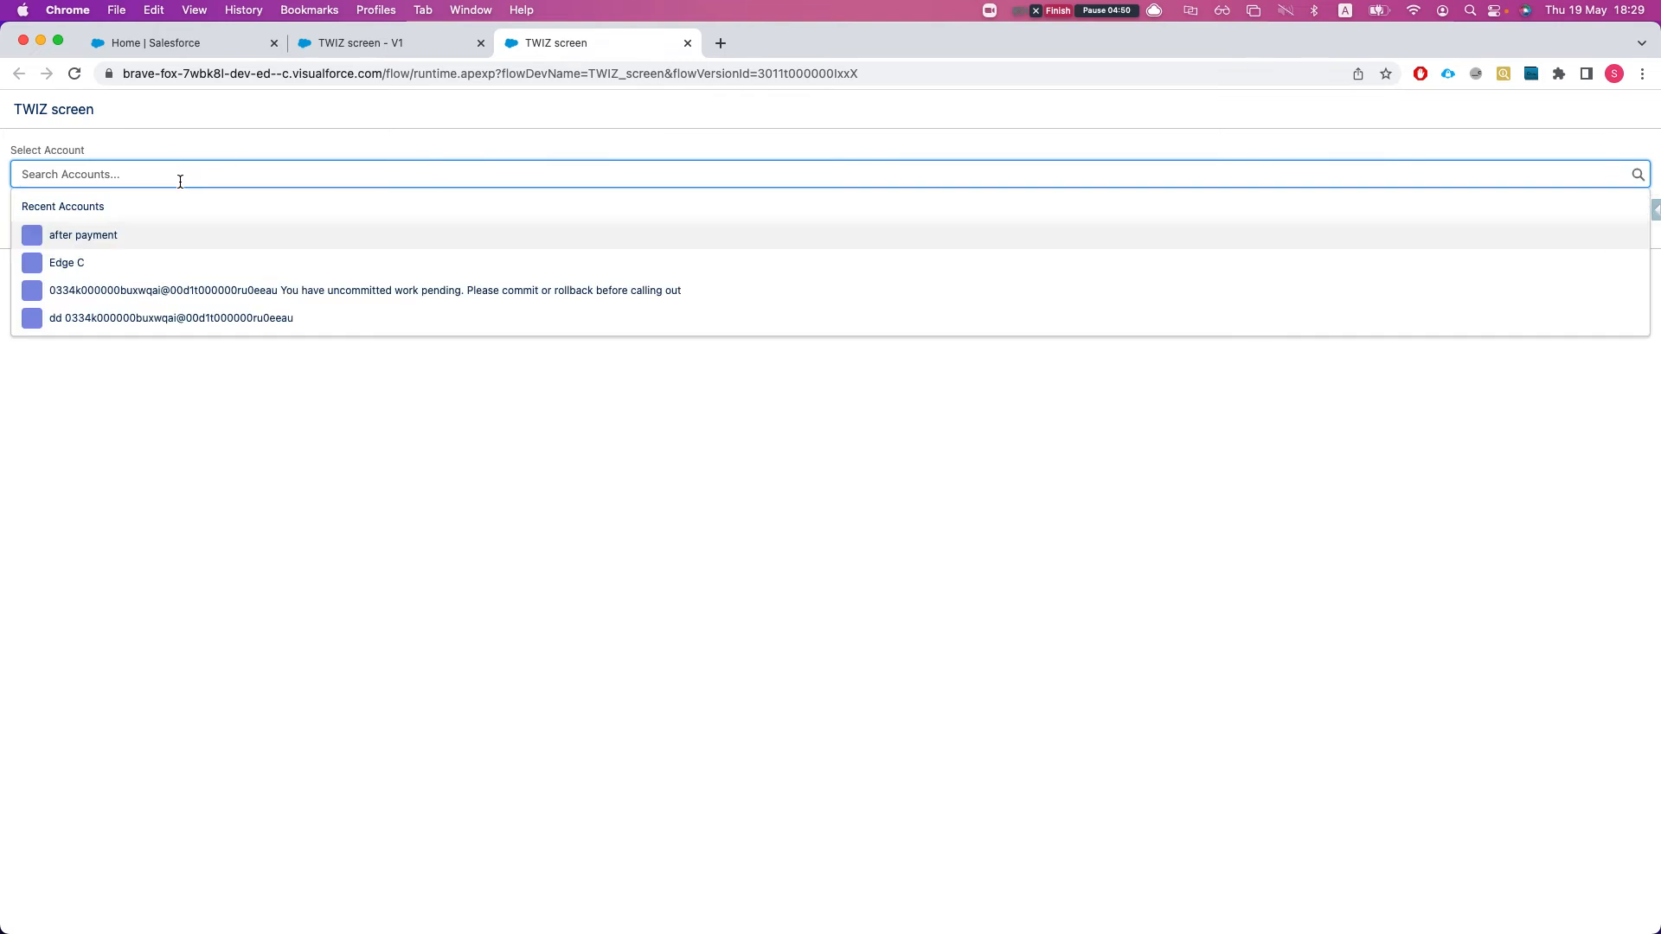
click(214, 235)
click(131, 224)
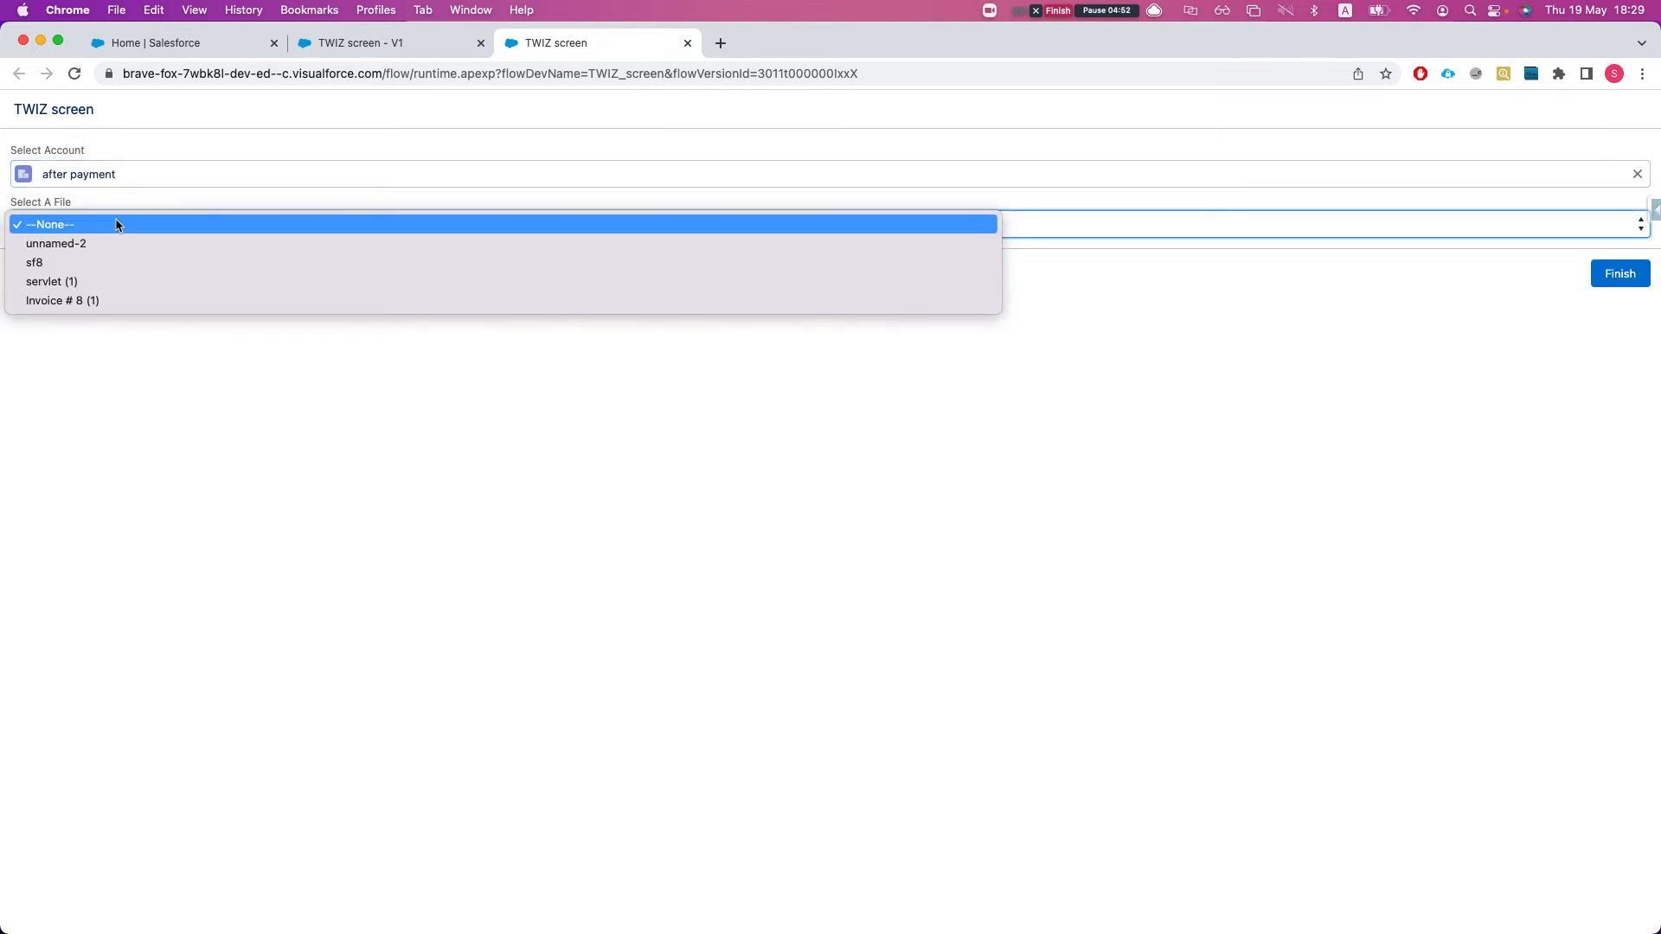
click(145, 381)
click(131, 224)
click(98, 300)
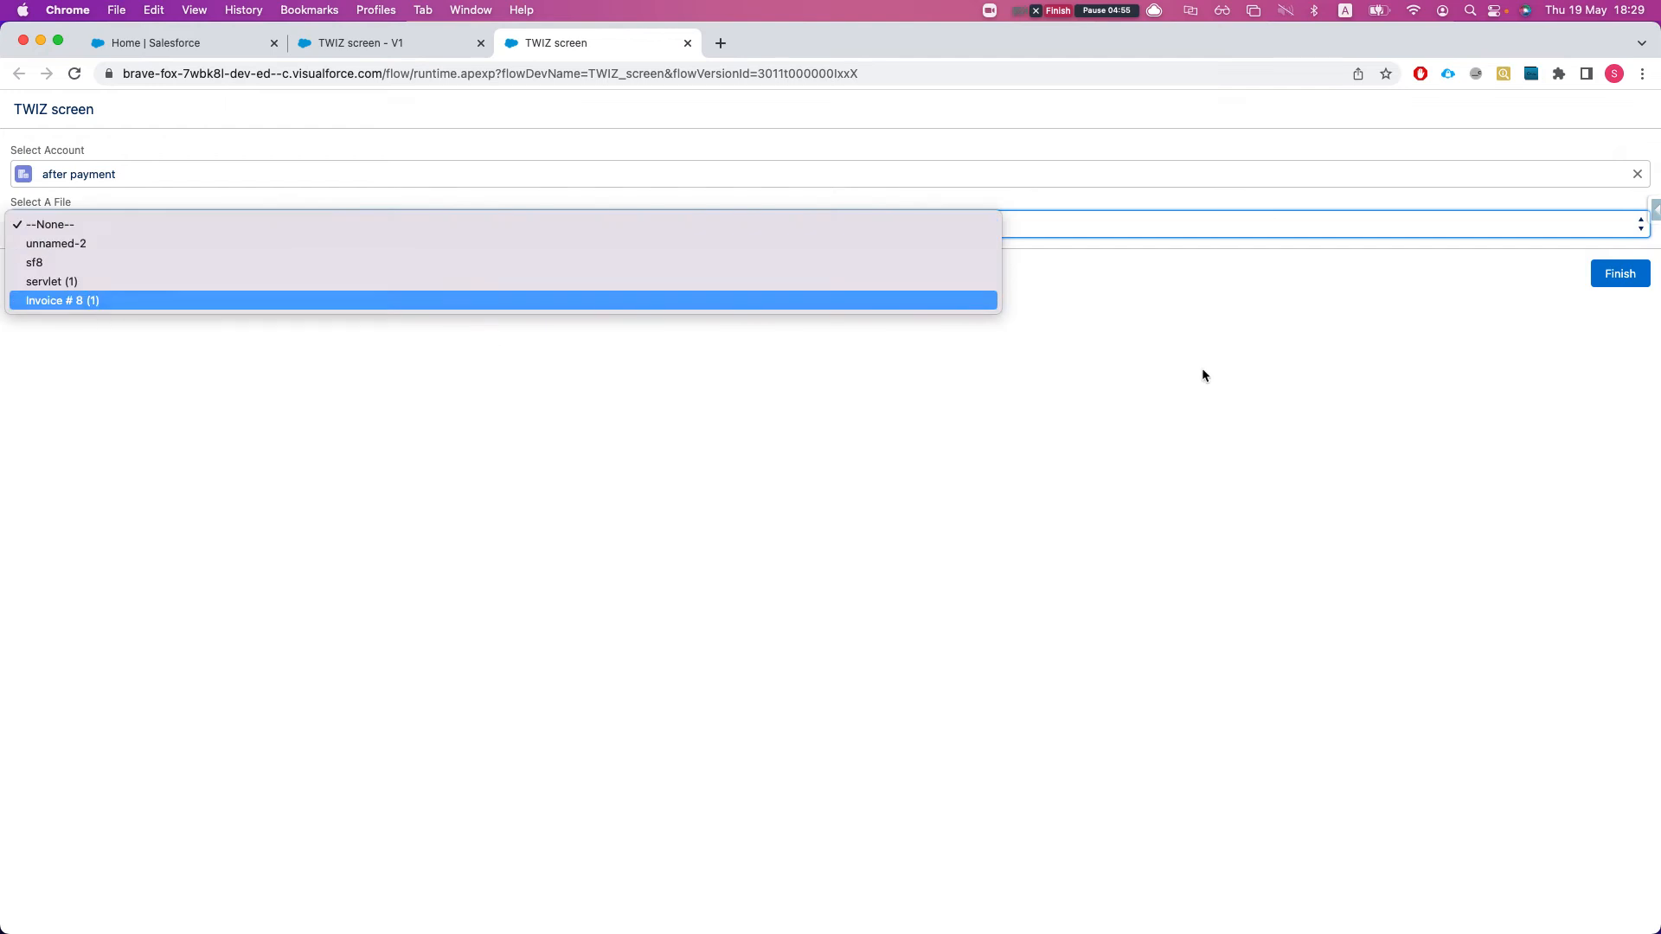
click(1619, 273)
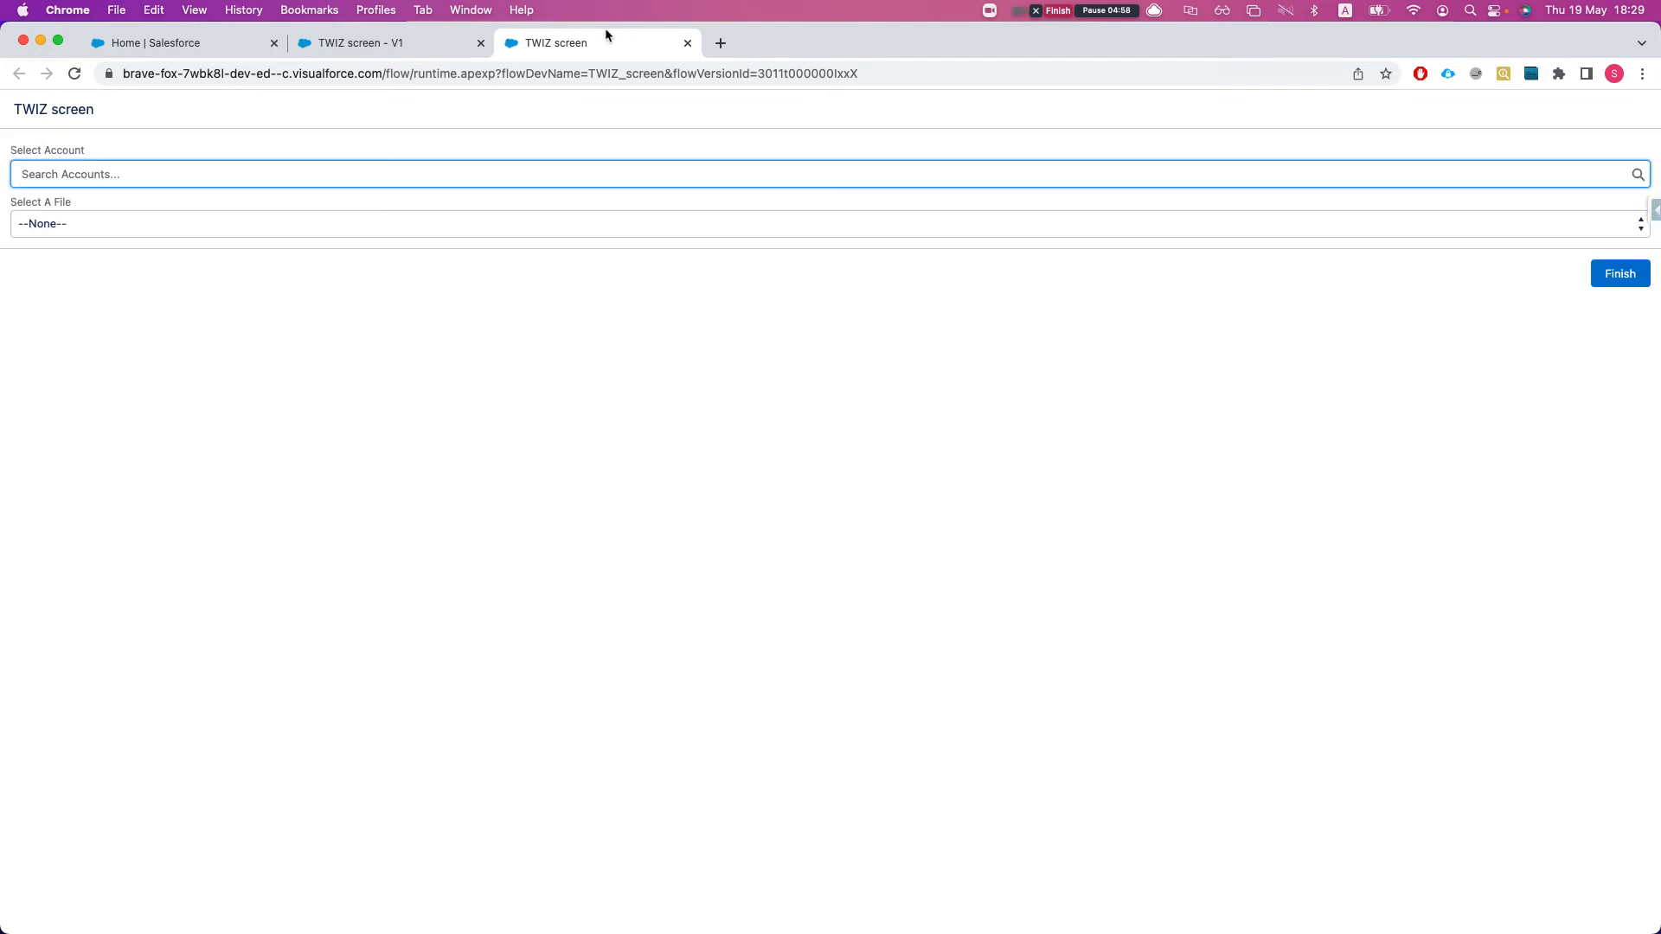
key(super+w)
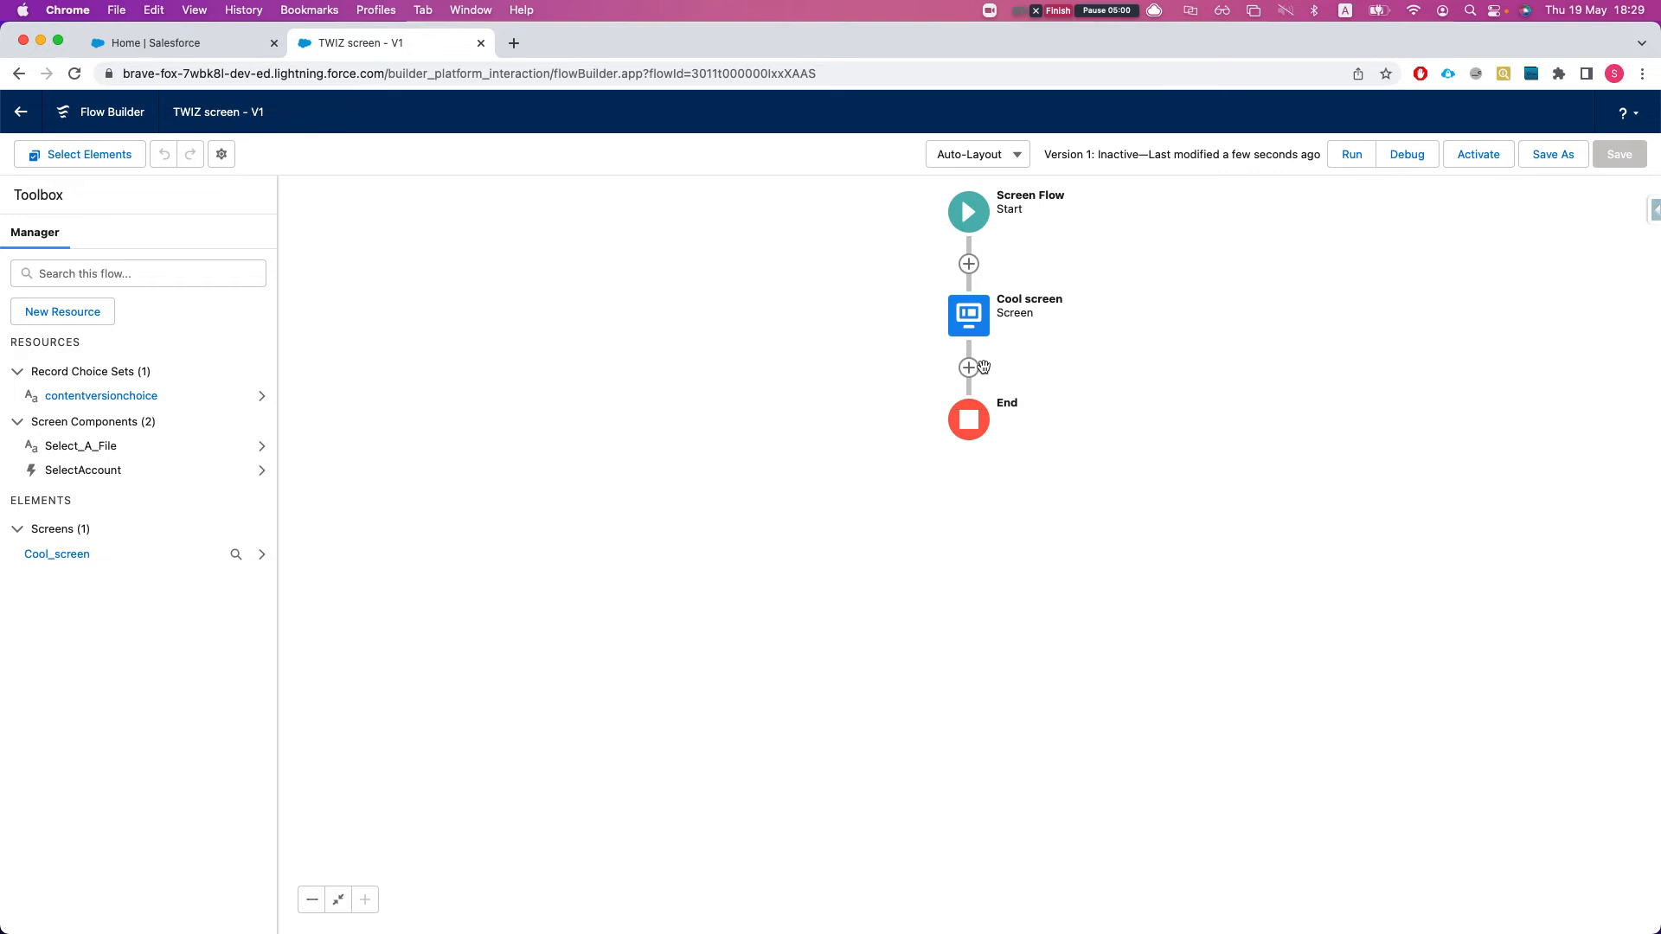
- Add an Action element after Cool screen and choose TITAN Sign Wizard as its action
click(969, 368)
scroll(925, 613, down, 5)
scroll(922, 597, up, 5)
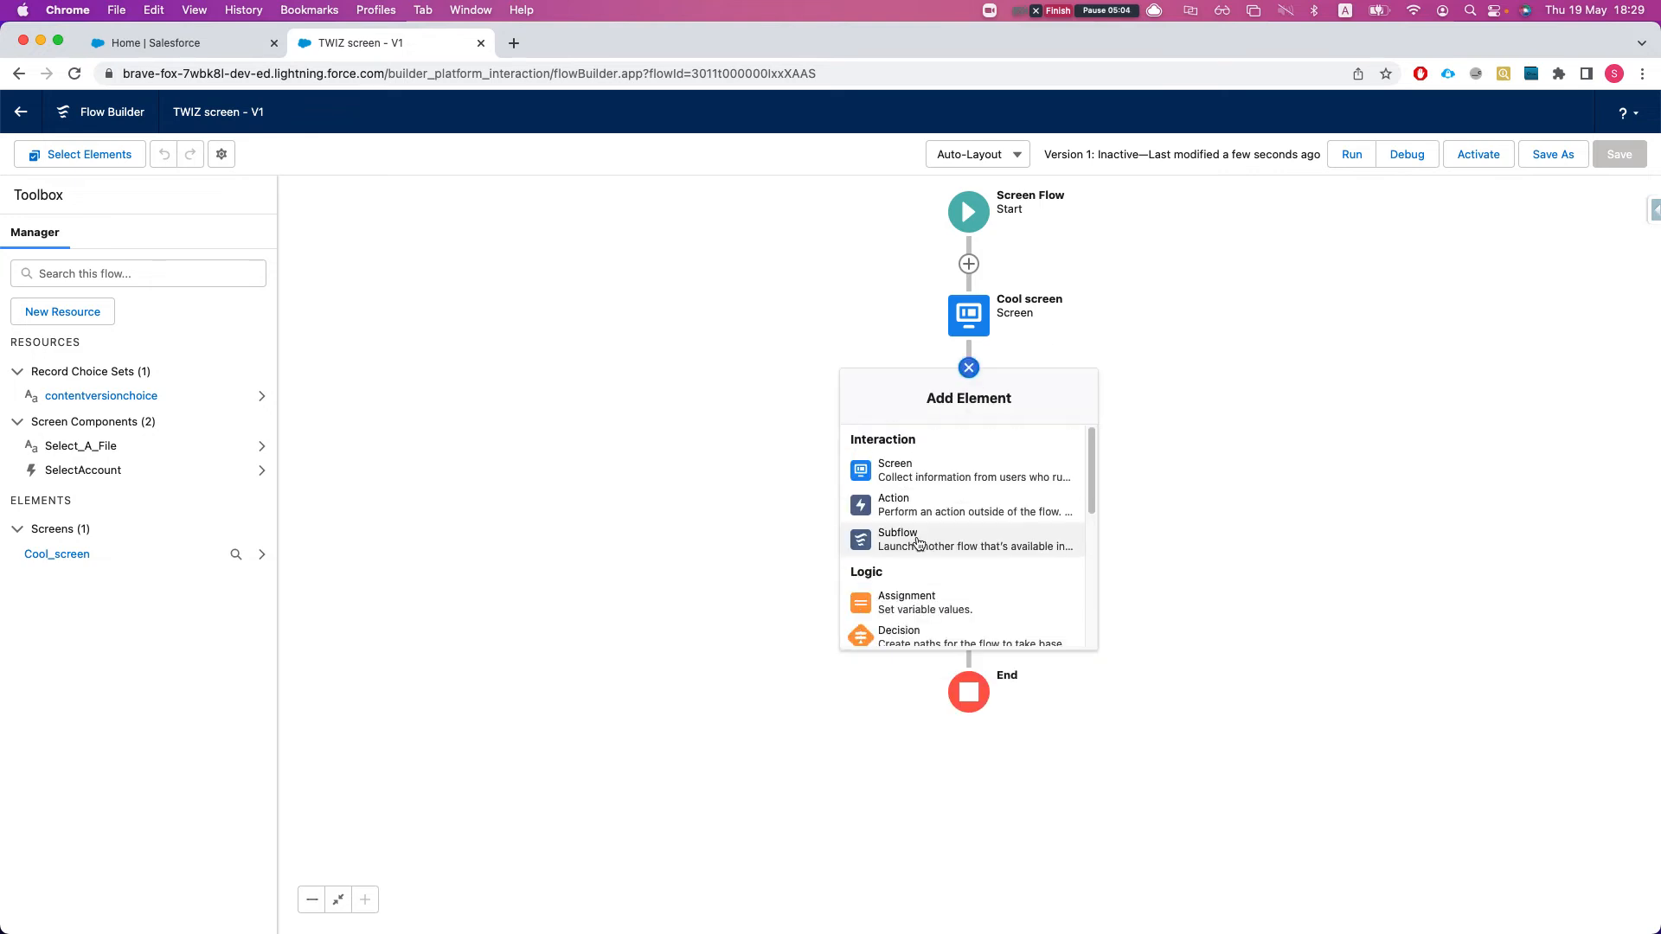
click(900, 506)
click(837, 322)
text(wiza)
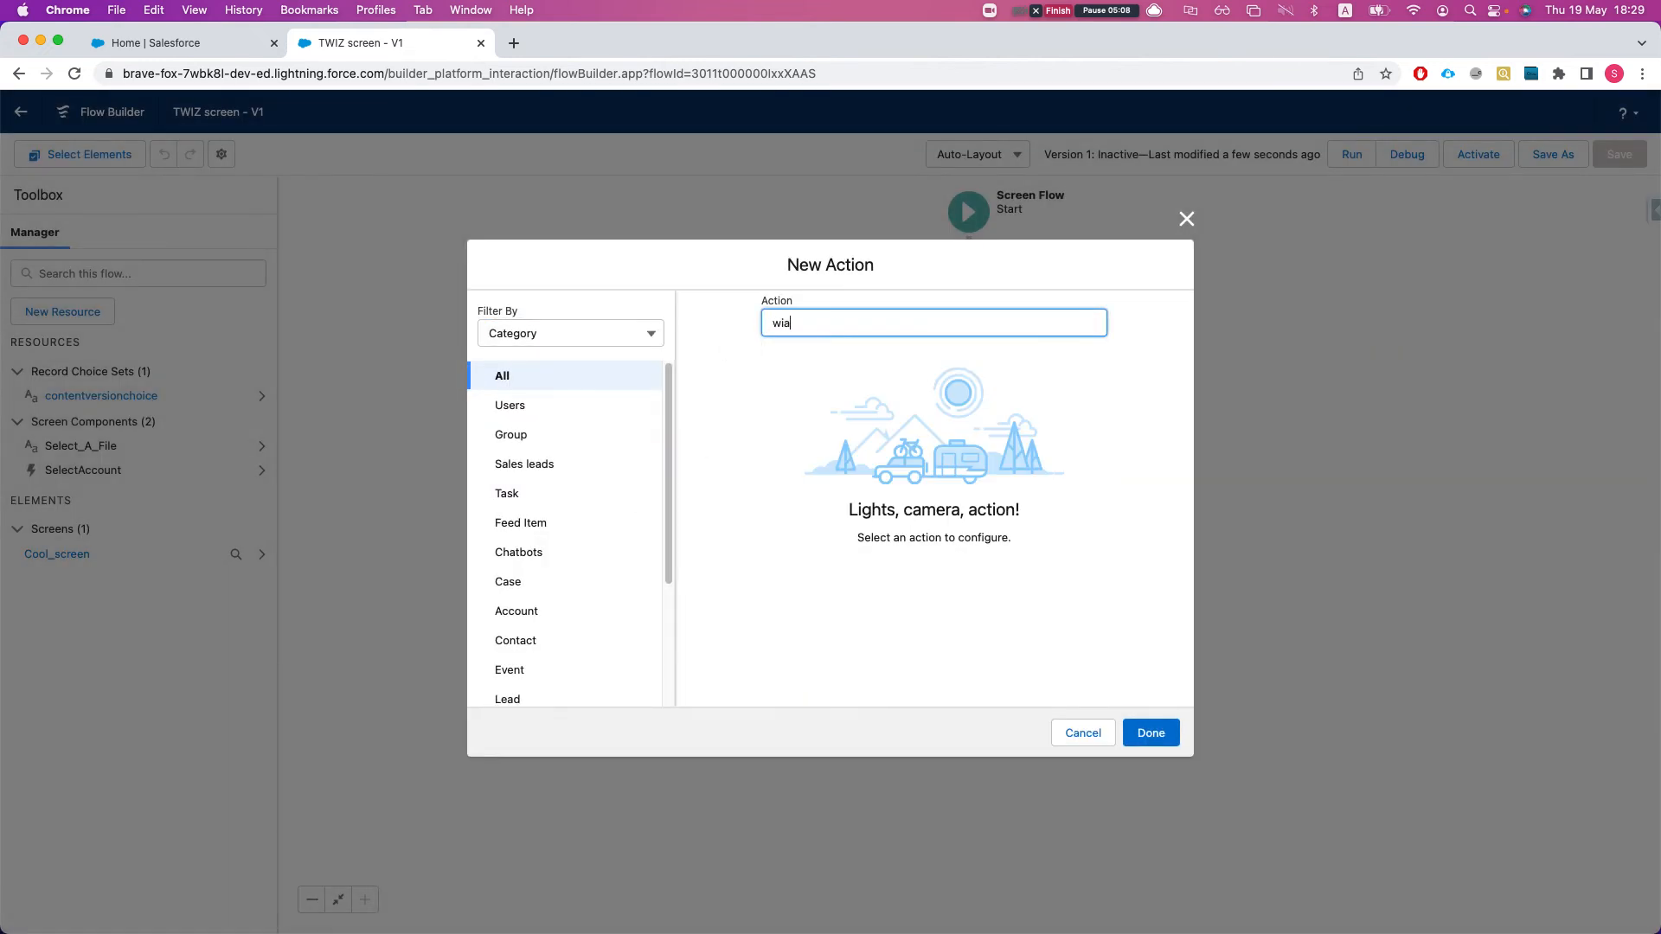
click(836, 357)
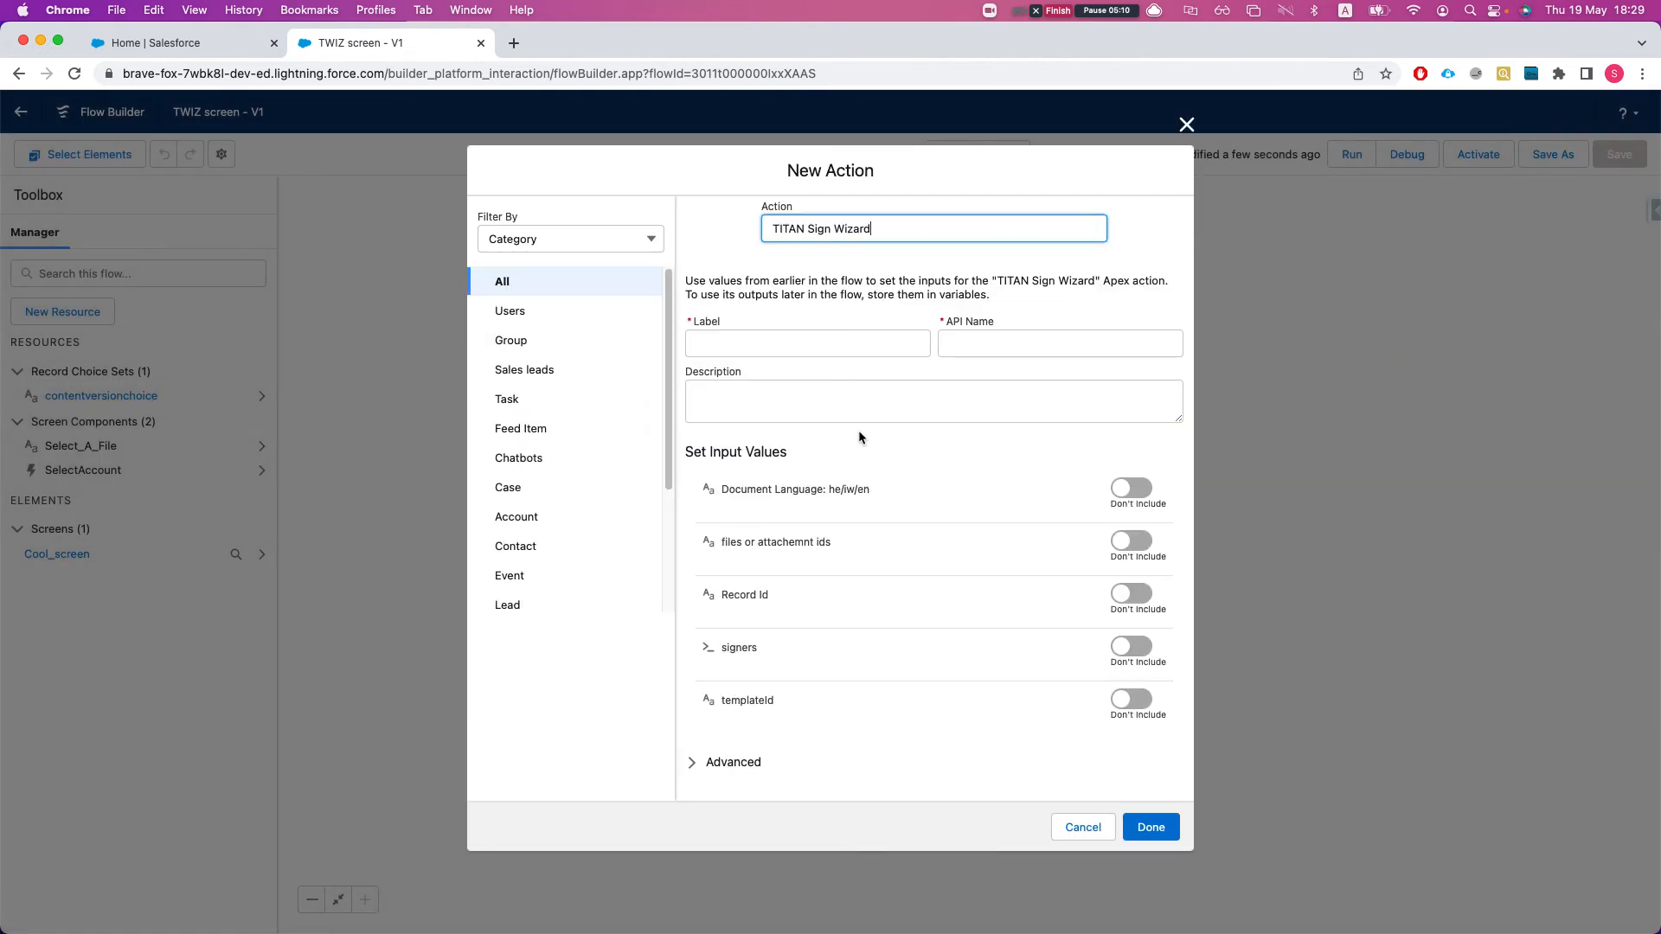
- Label the TITAN Sign Wizard action "Call TWIZ"
click(805, 346)
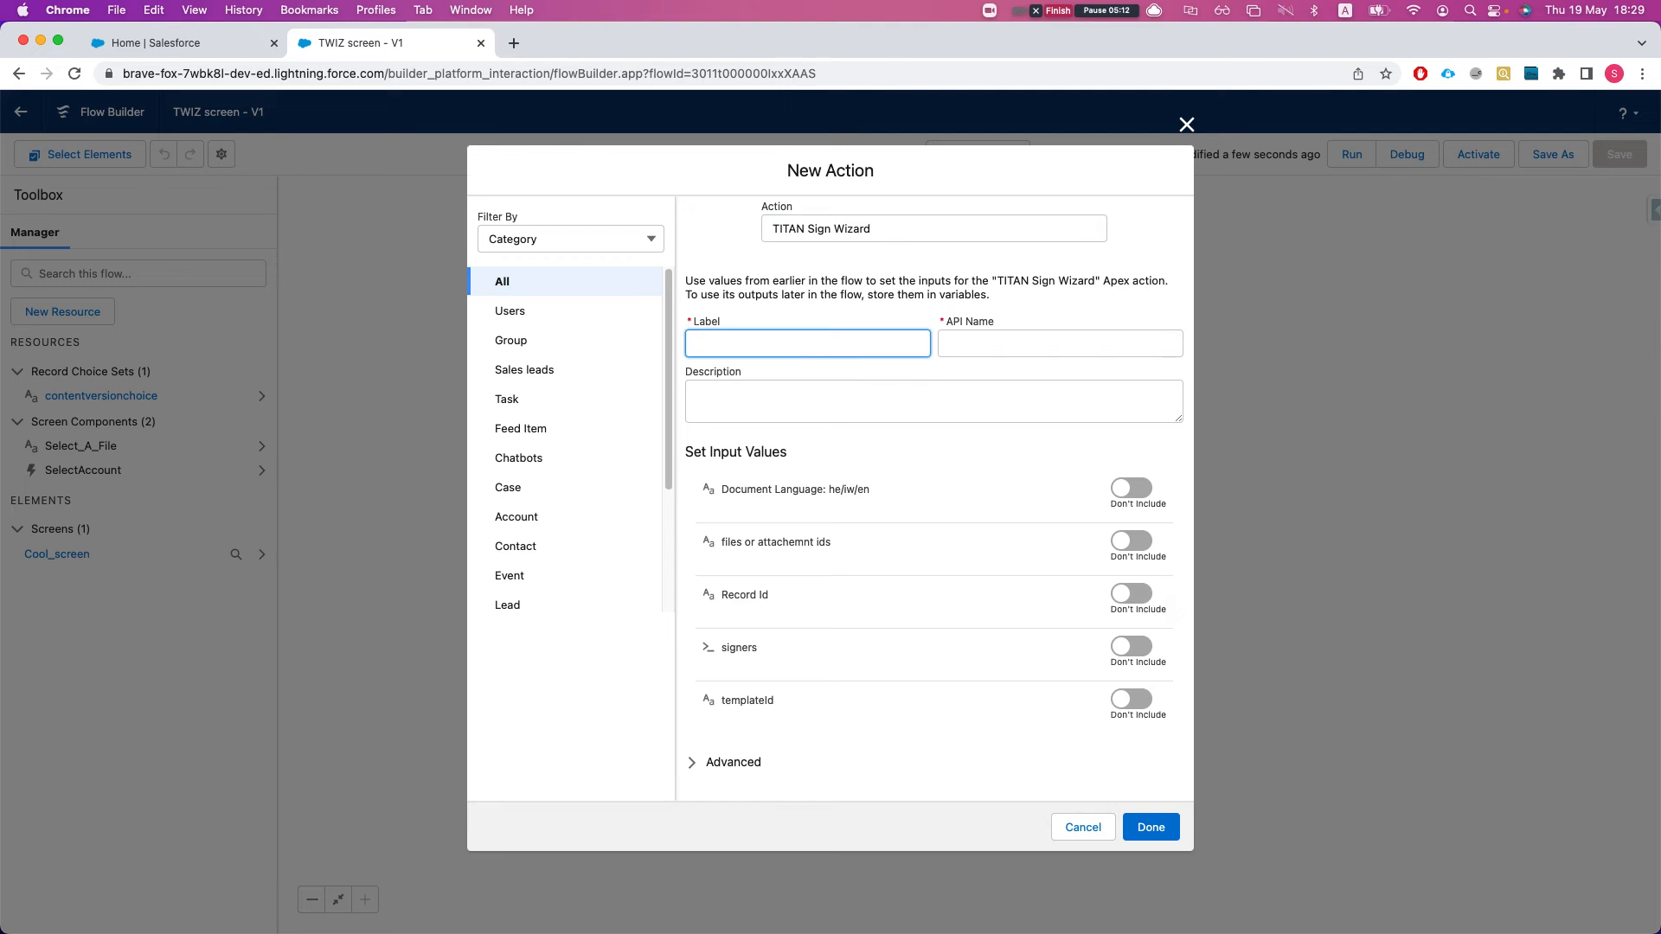
text(The amazin tin)
key(BackSpace)
key(BackSpace)
key(BackSpace)
text(WIZ)
key(Tab)
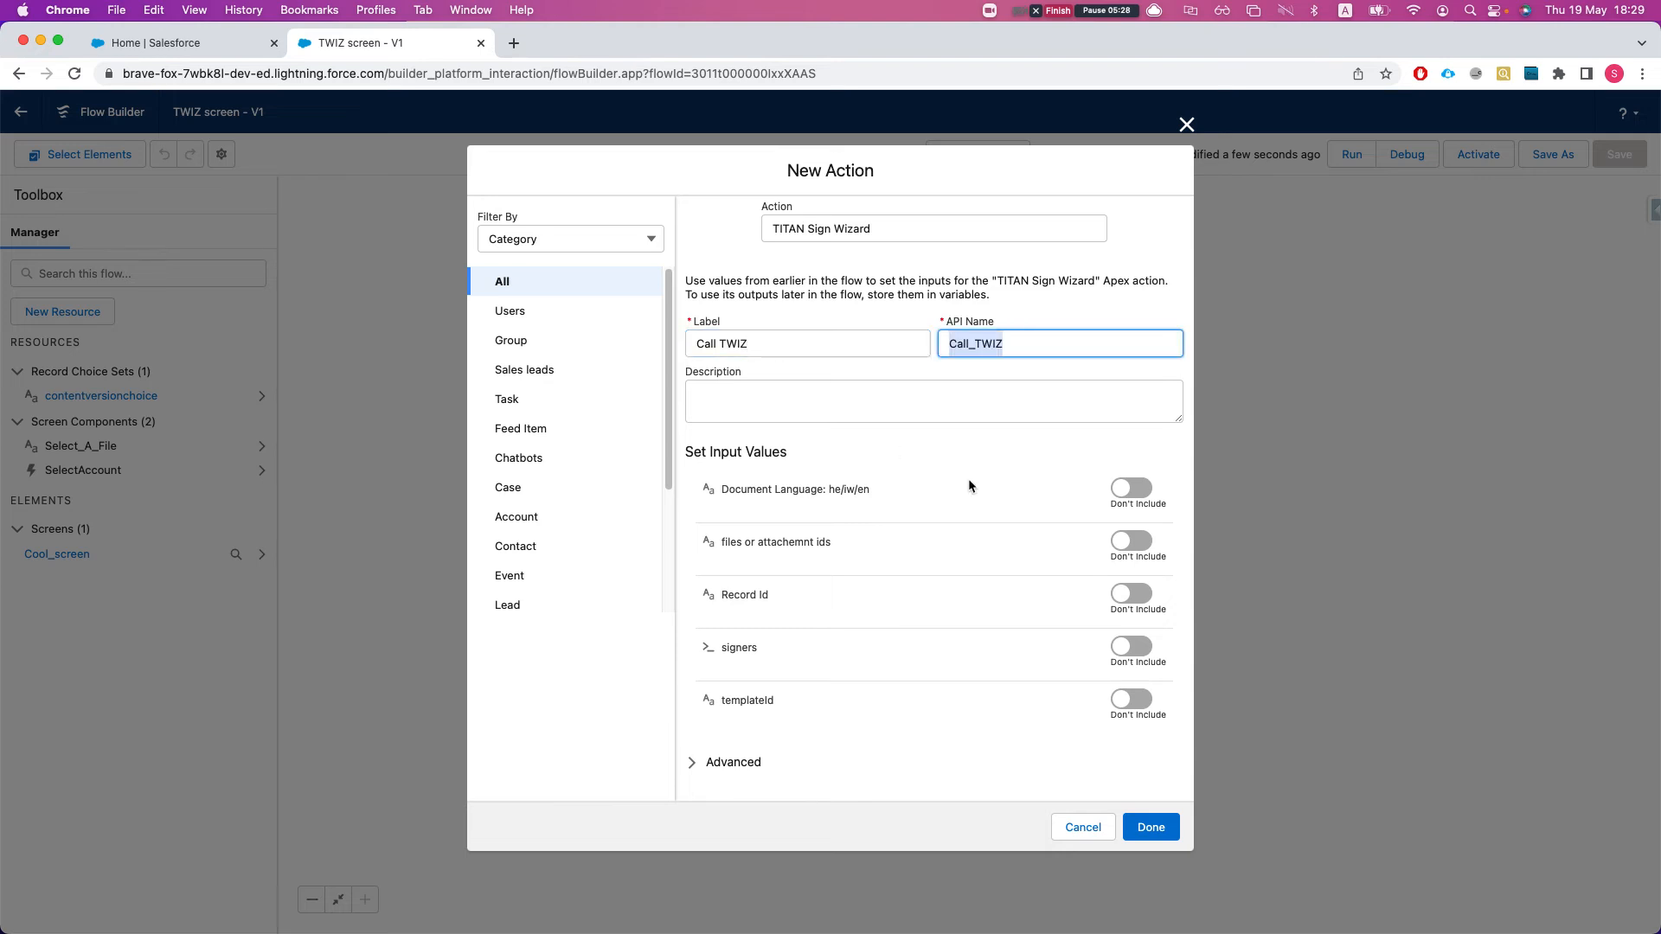
- Examine the action's document language, file ids, Record Id and signers inputs, and discard the new action
click(800, 517)
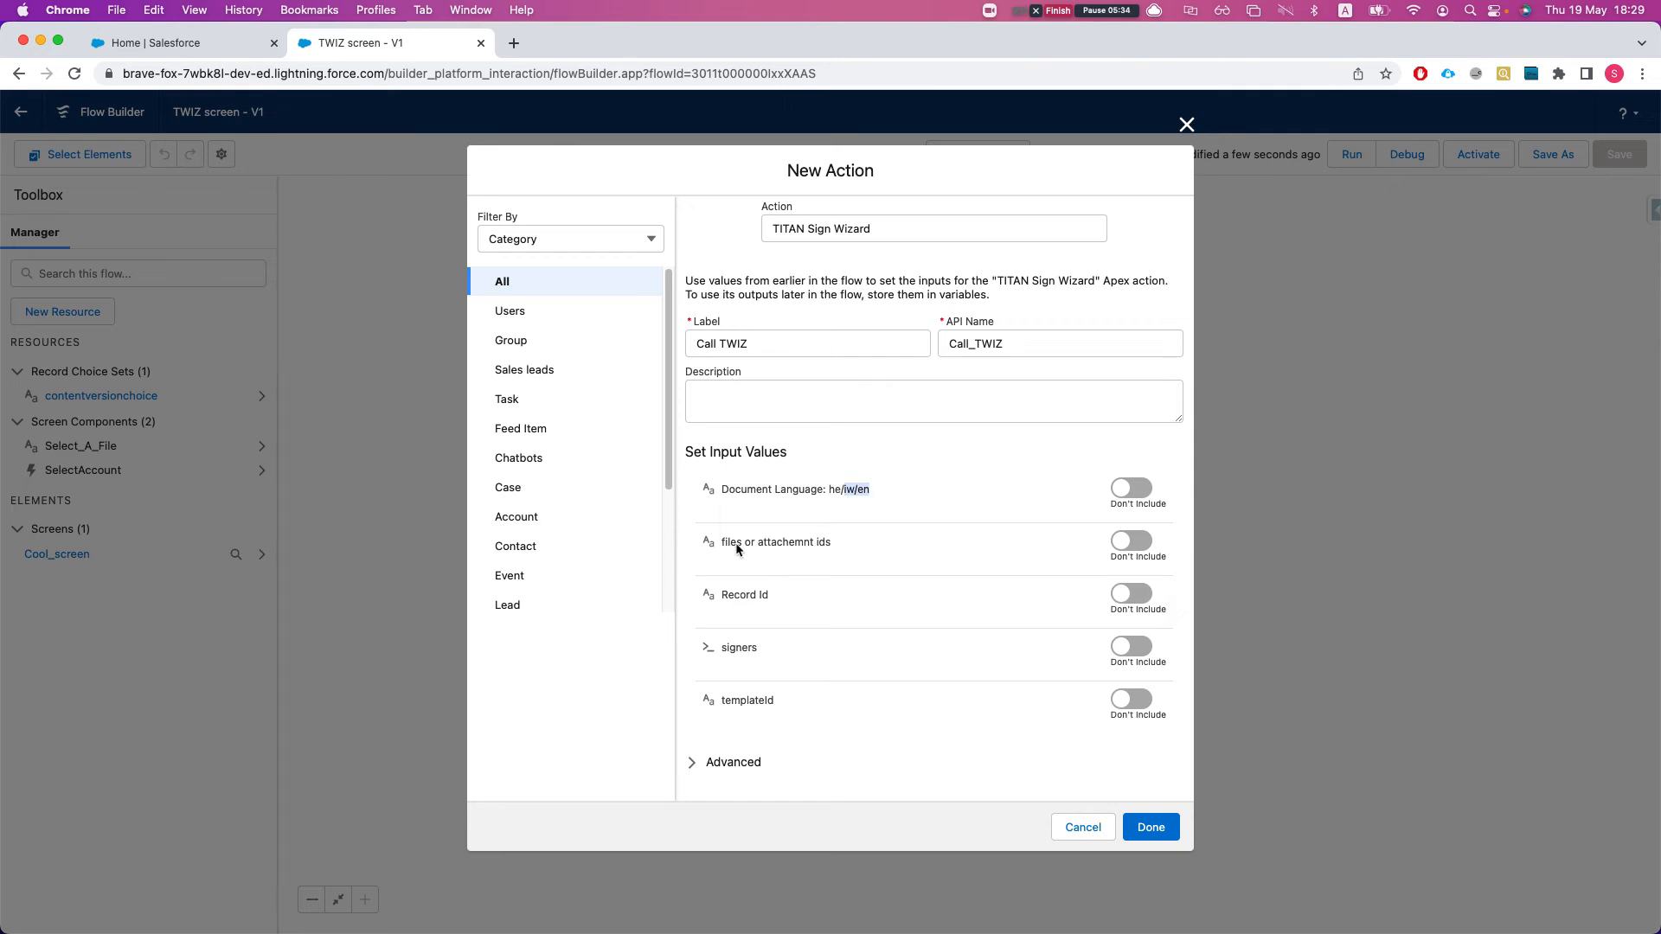
drag(737, 545, 814, 552)
click(733, 595)
drag(719, 594, 780, 594)
drag(727, 649, 775, 651)
click(1082, 828)
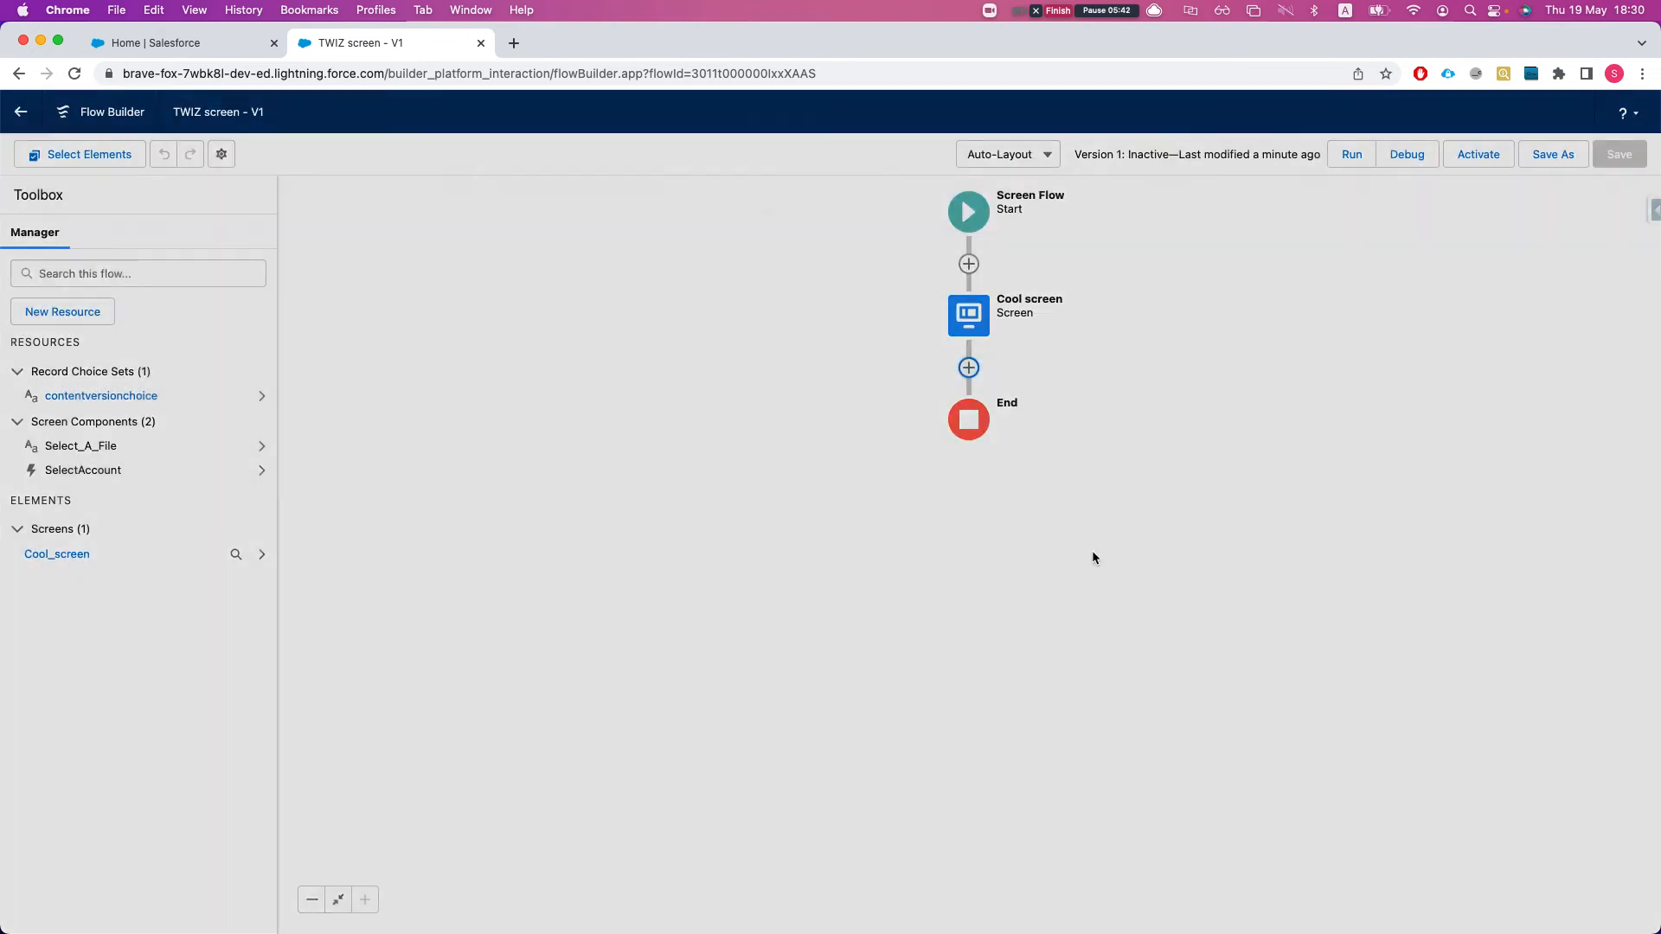
- Start a new variable resource and set its data type to Apex-Defined
click(975, 366)
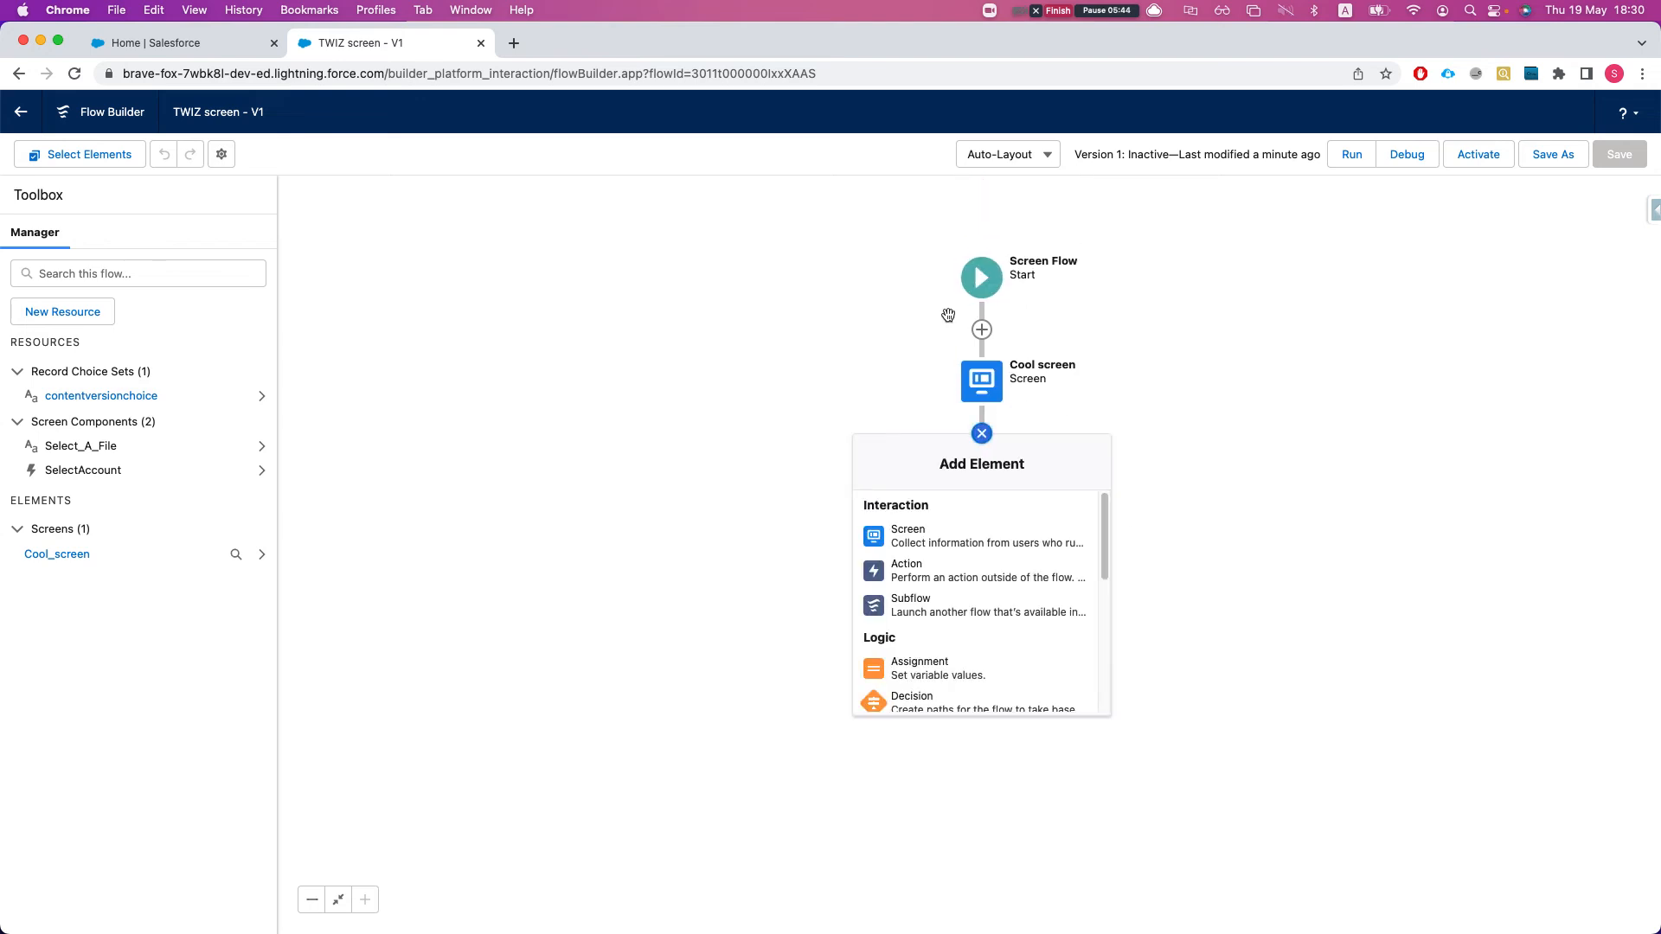
click(151, 335)
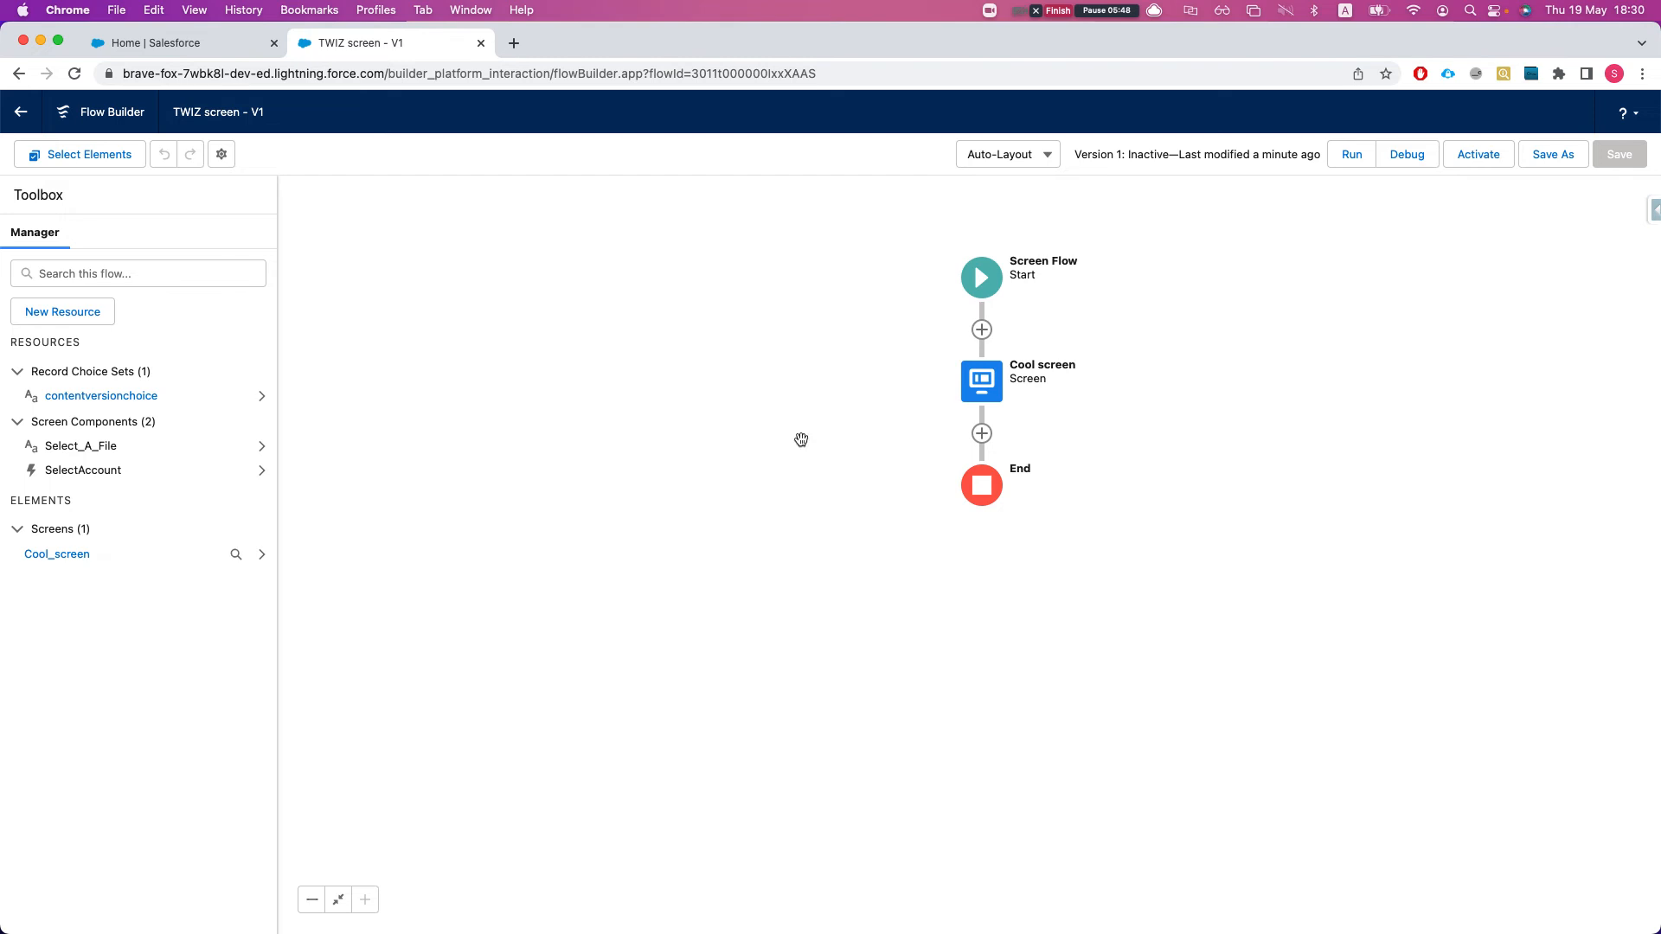
click(50, 318)
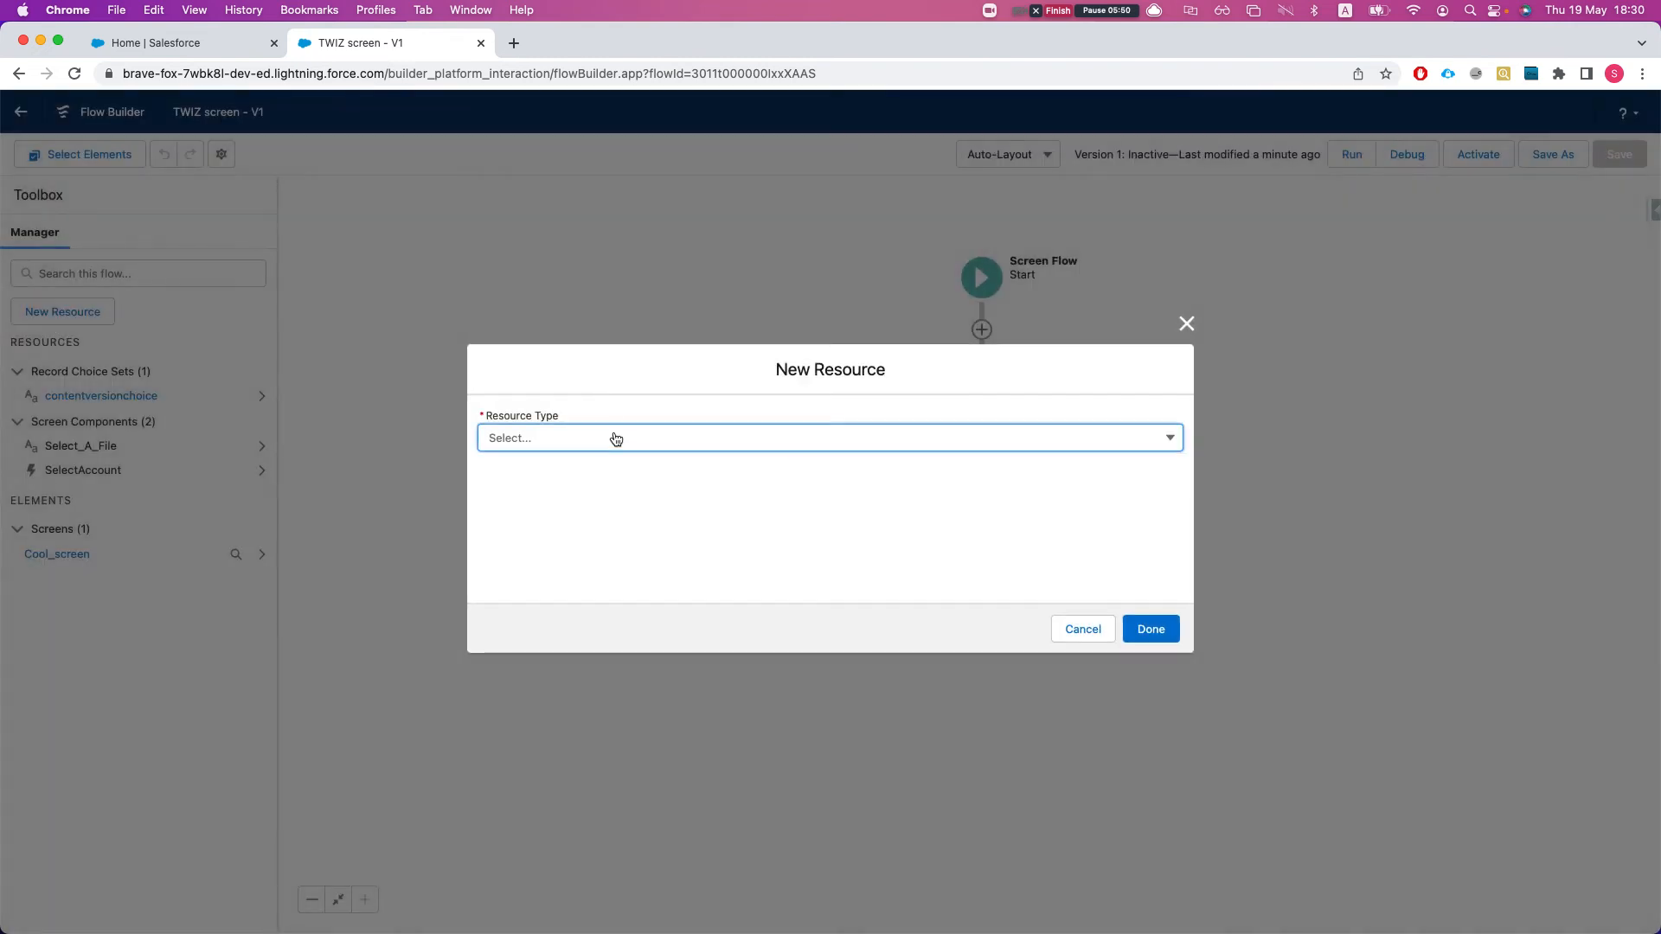
click(618, 441)
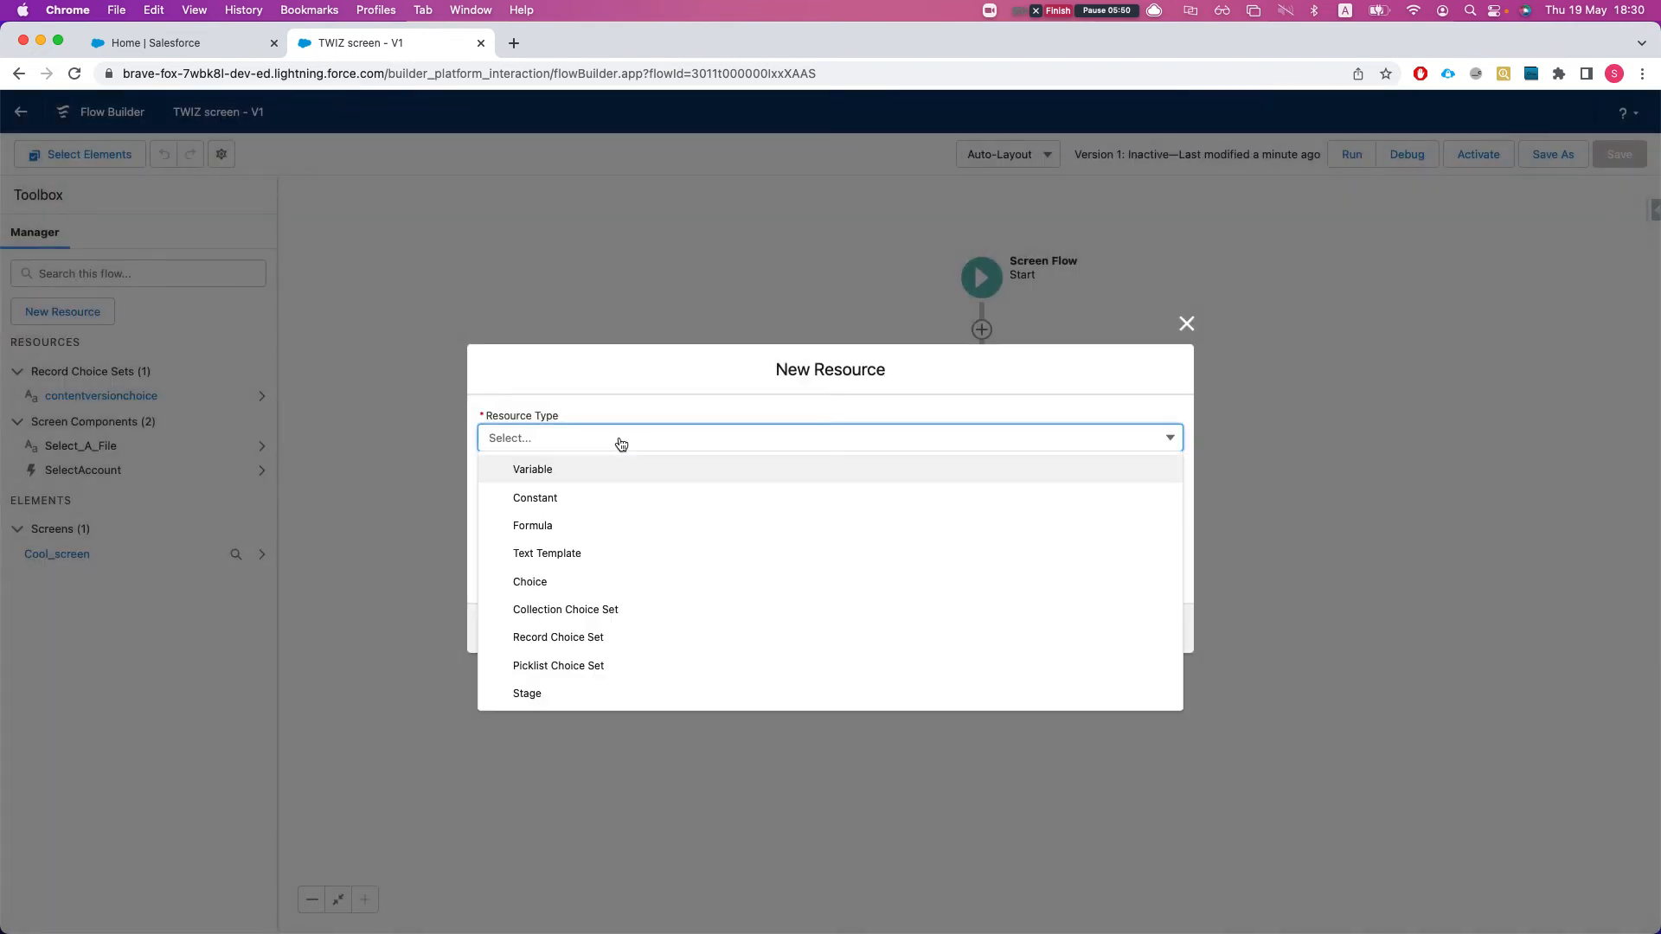
click(574, 472)
click(582, 610)
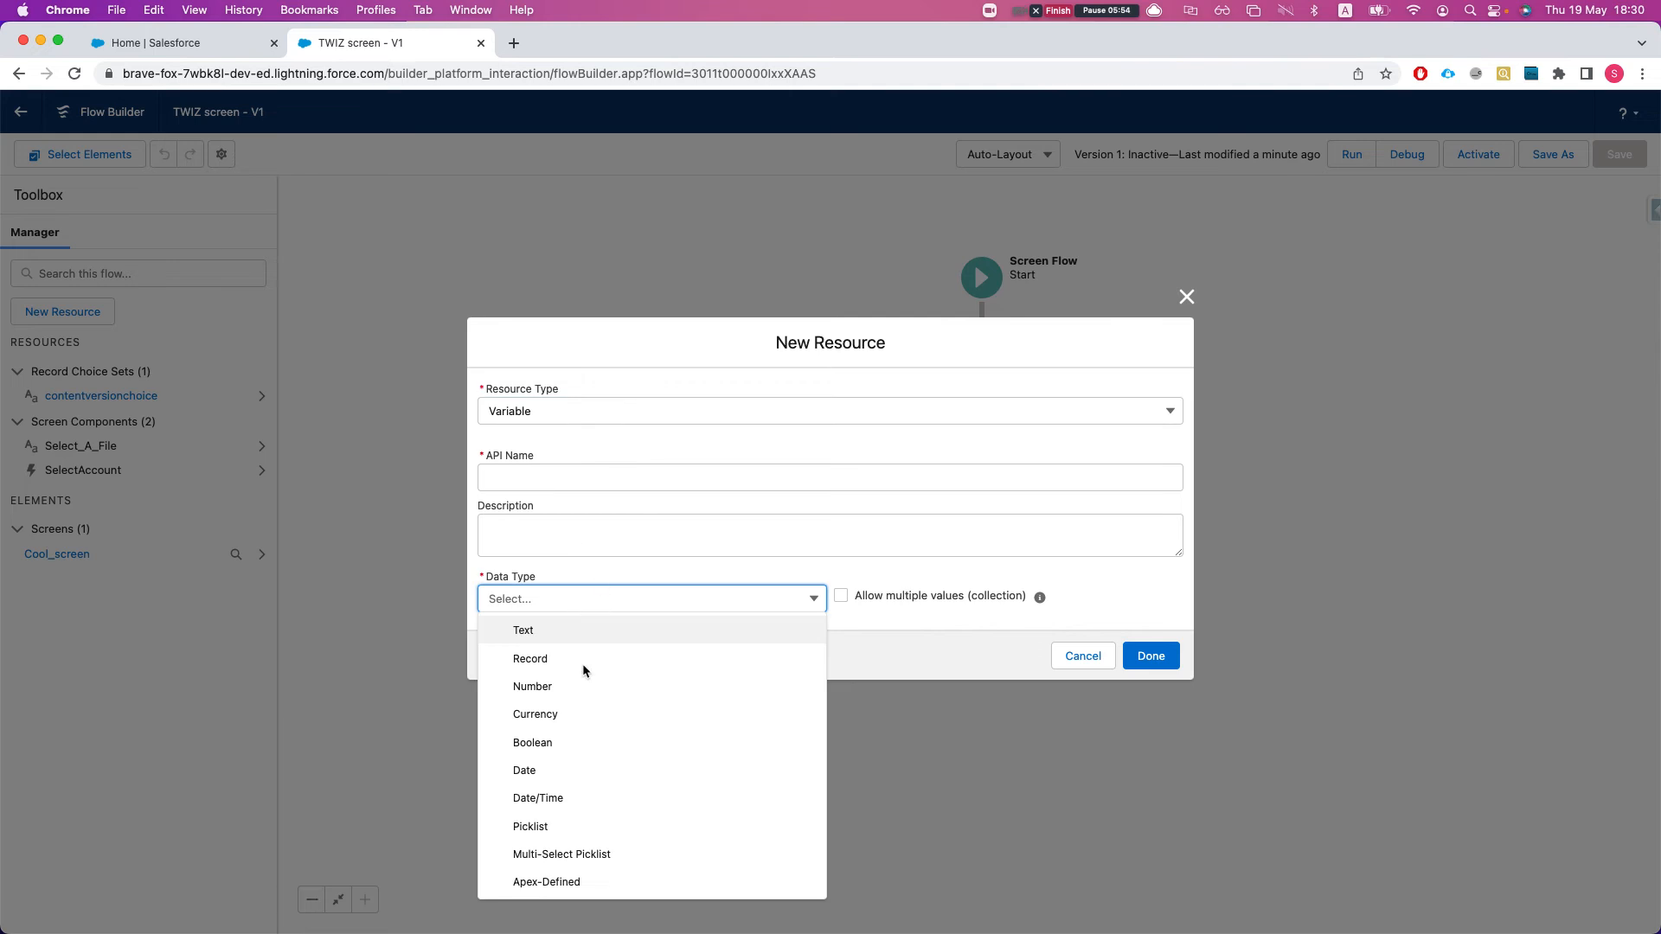
click(597, 878)
- Give the new variable the API name Signer_collection and allow multiple values
click(510, 429)
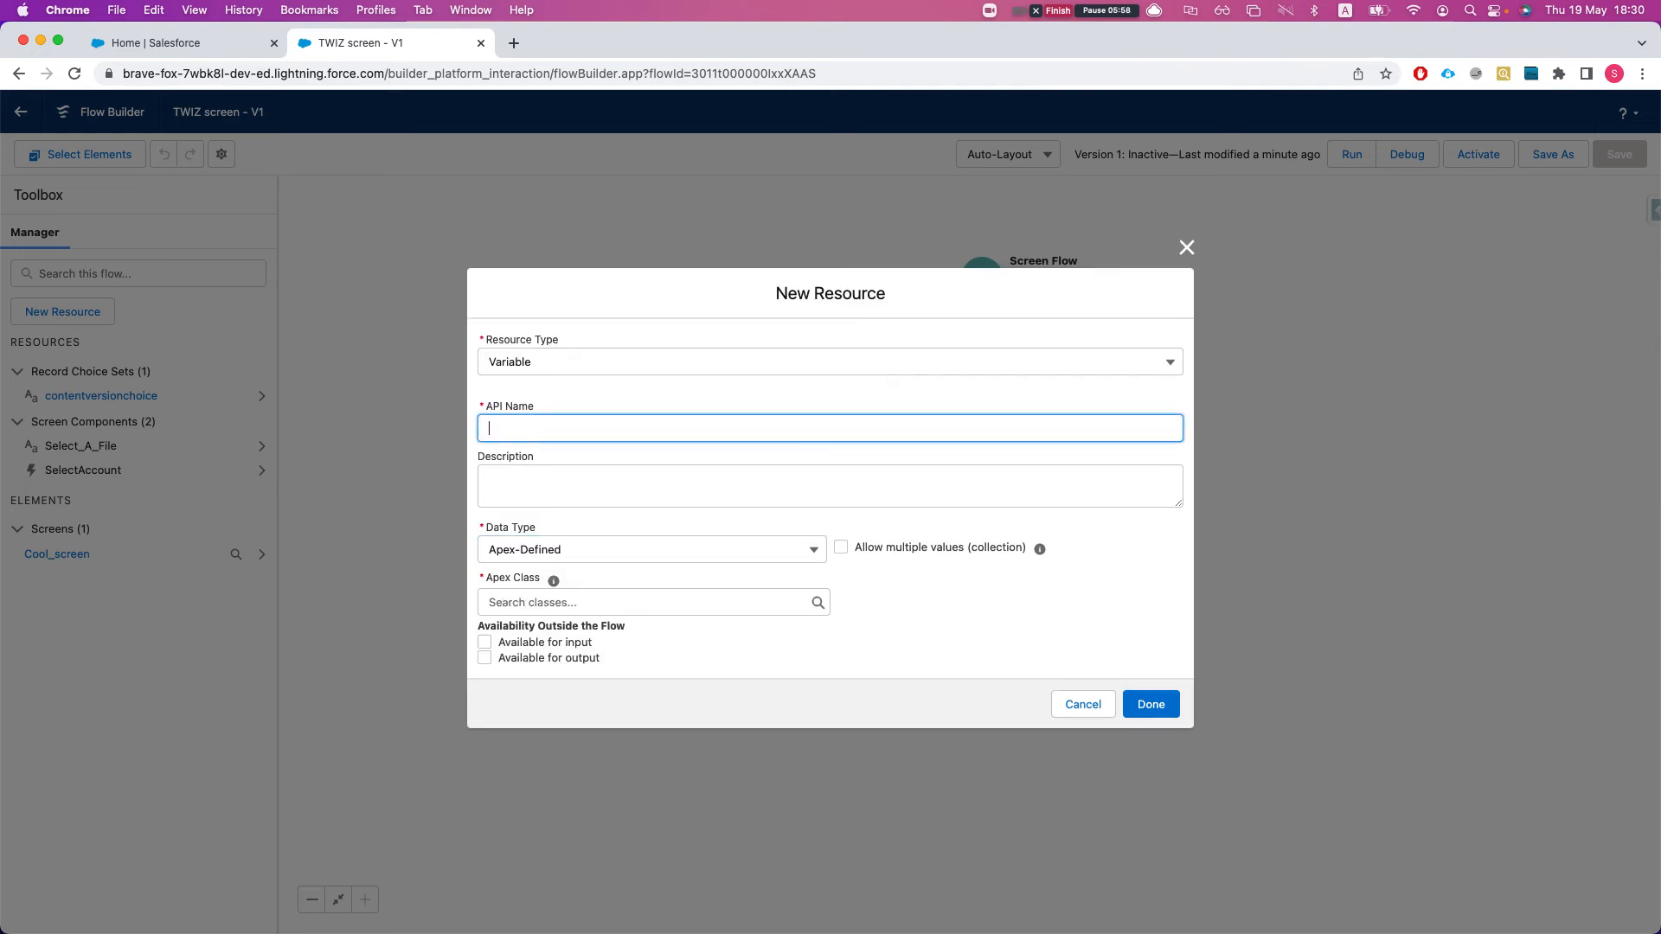
text(Signer collection)
click(841, 548)
click(518, 429)
text(_)
click(977, 628)
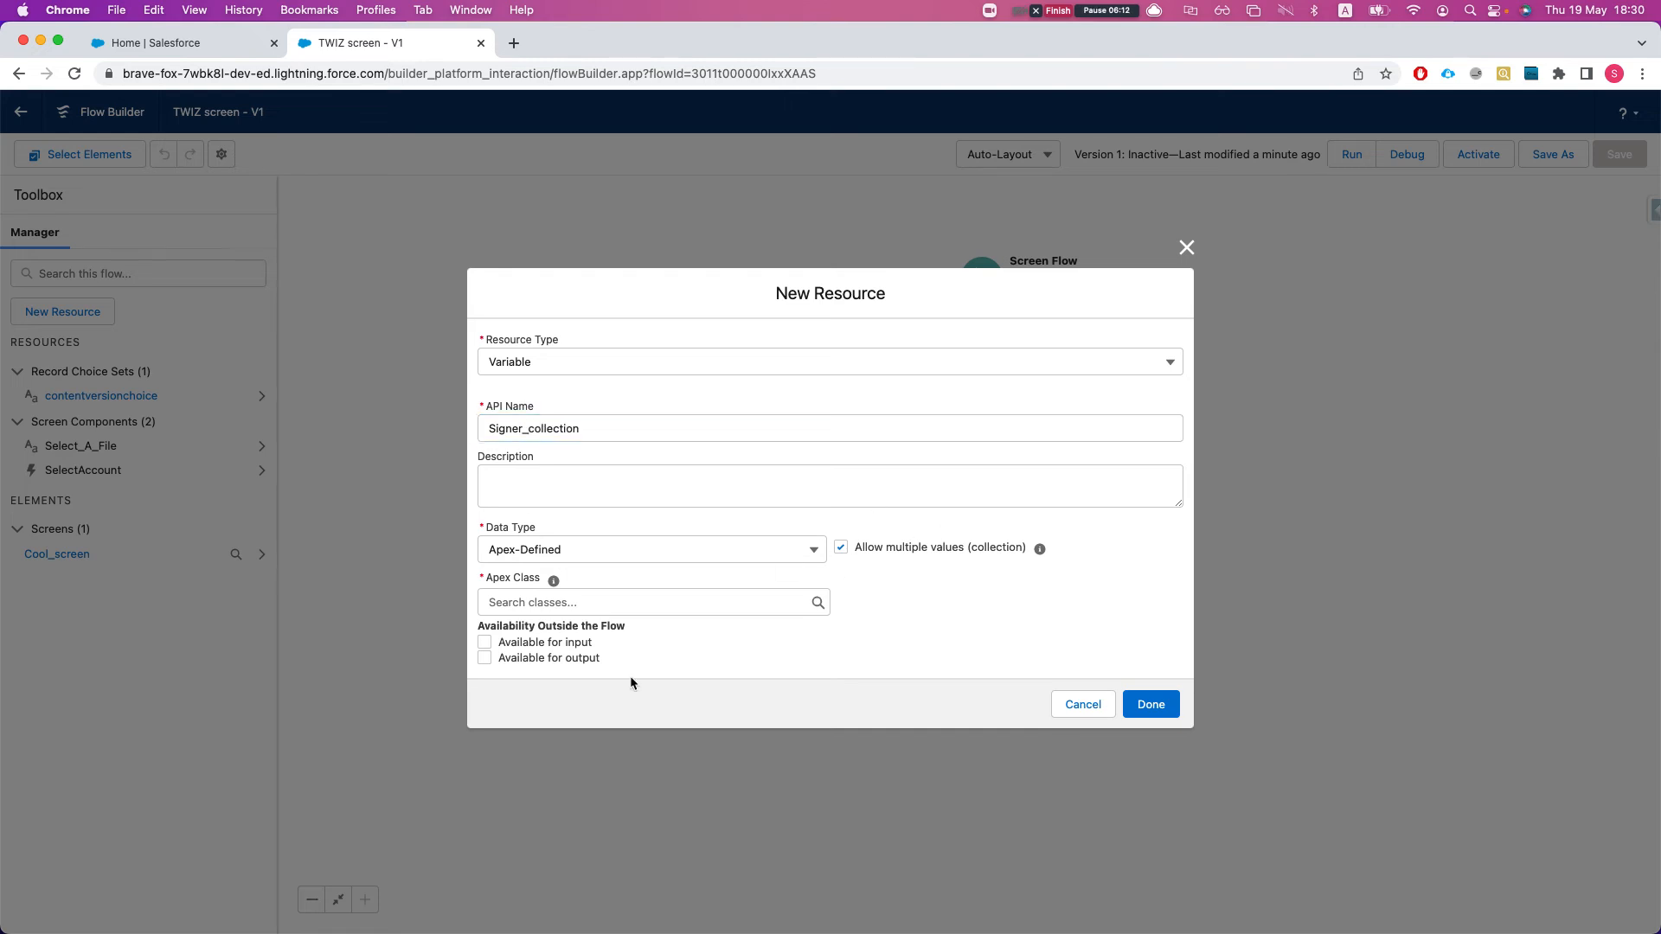
- Assign the Apex class Form_Builder__TitanSignWizardUserStructure to the Signer_collection variable and save the resource
click(582, 603)
text(titan)
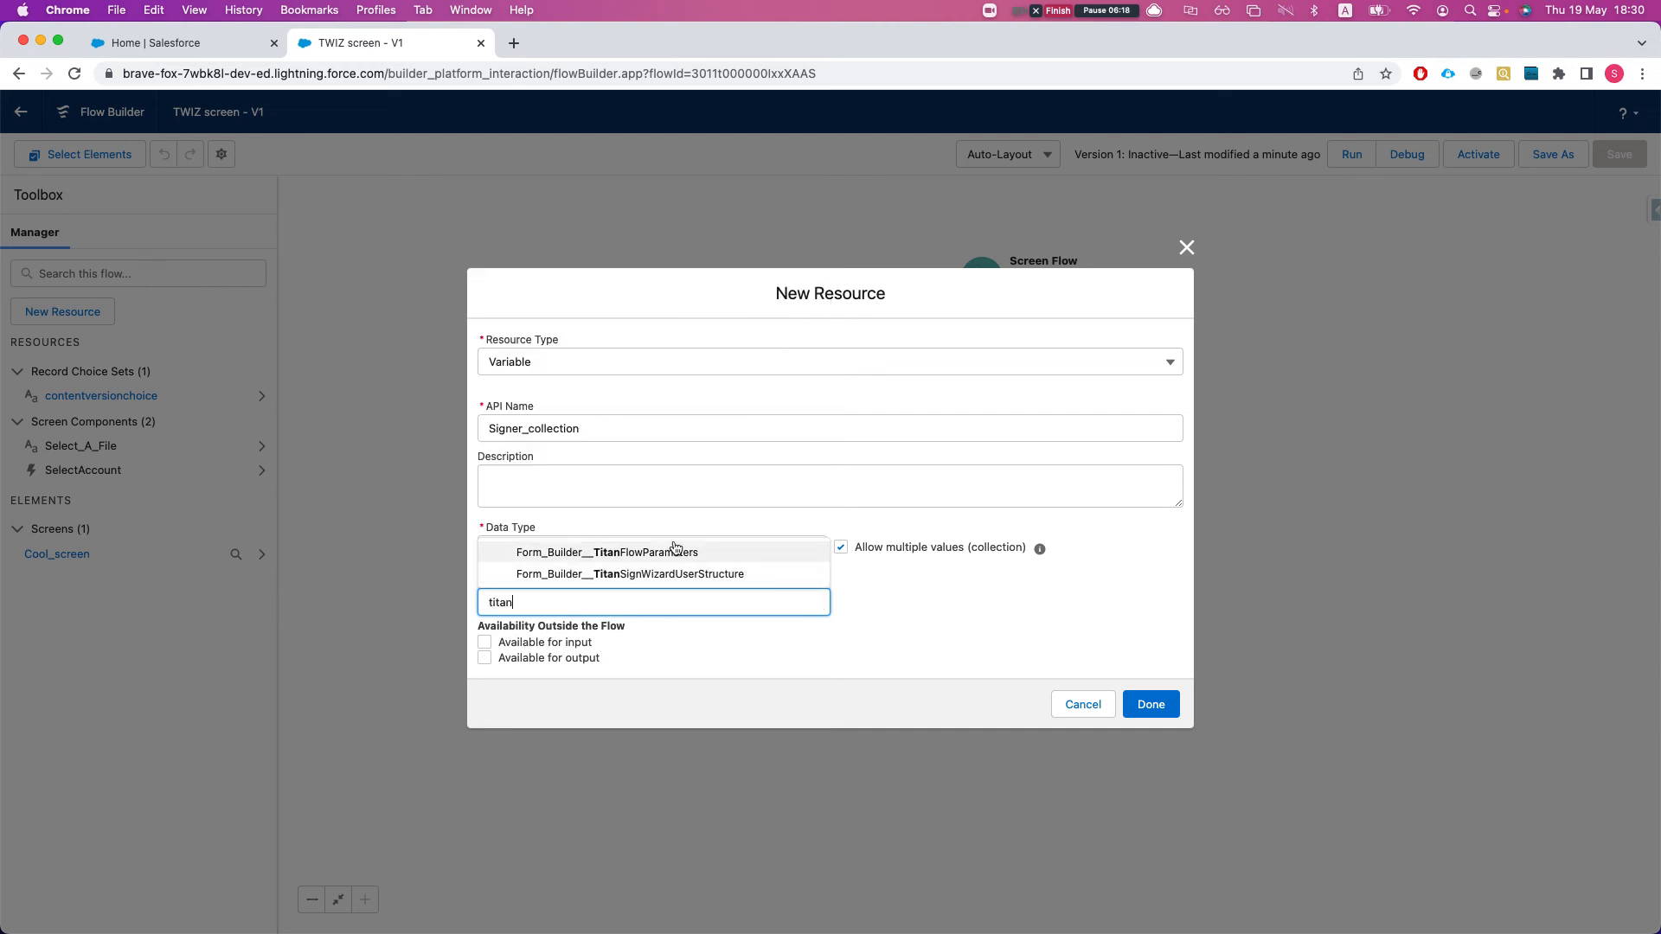
click(676, 575)
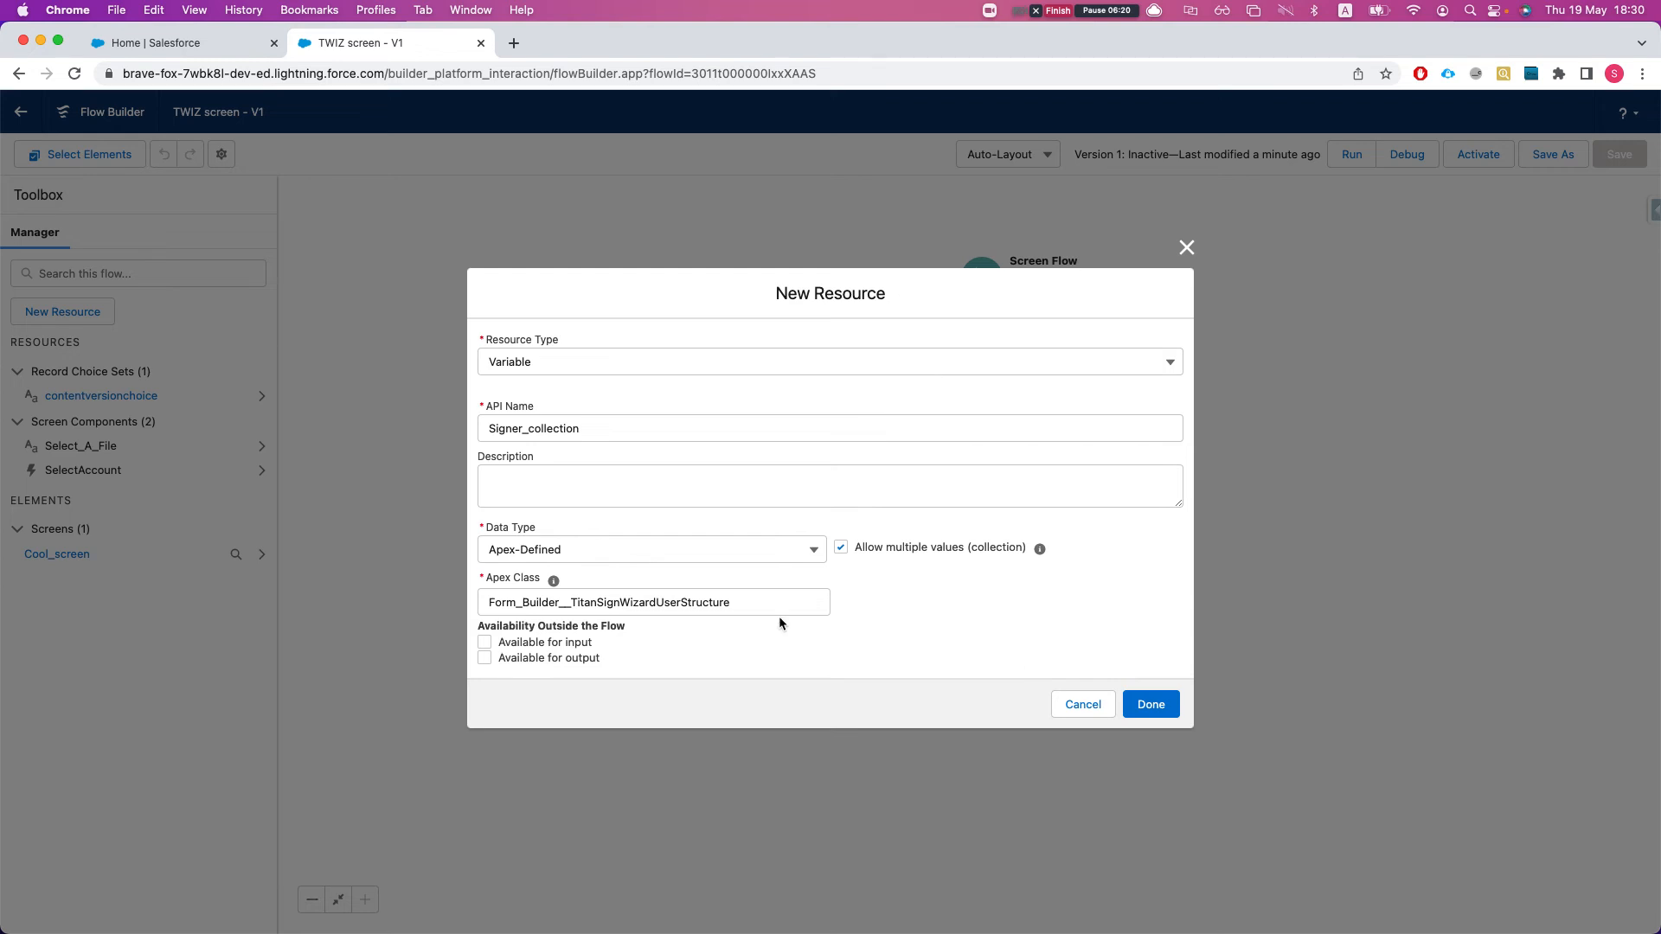
click(1133, 705)
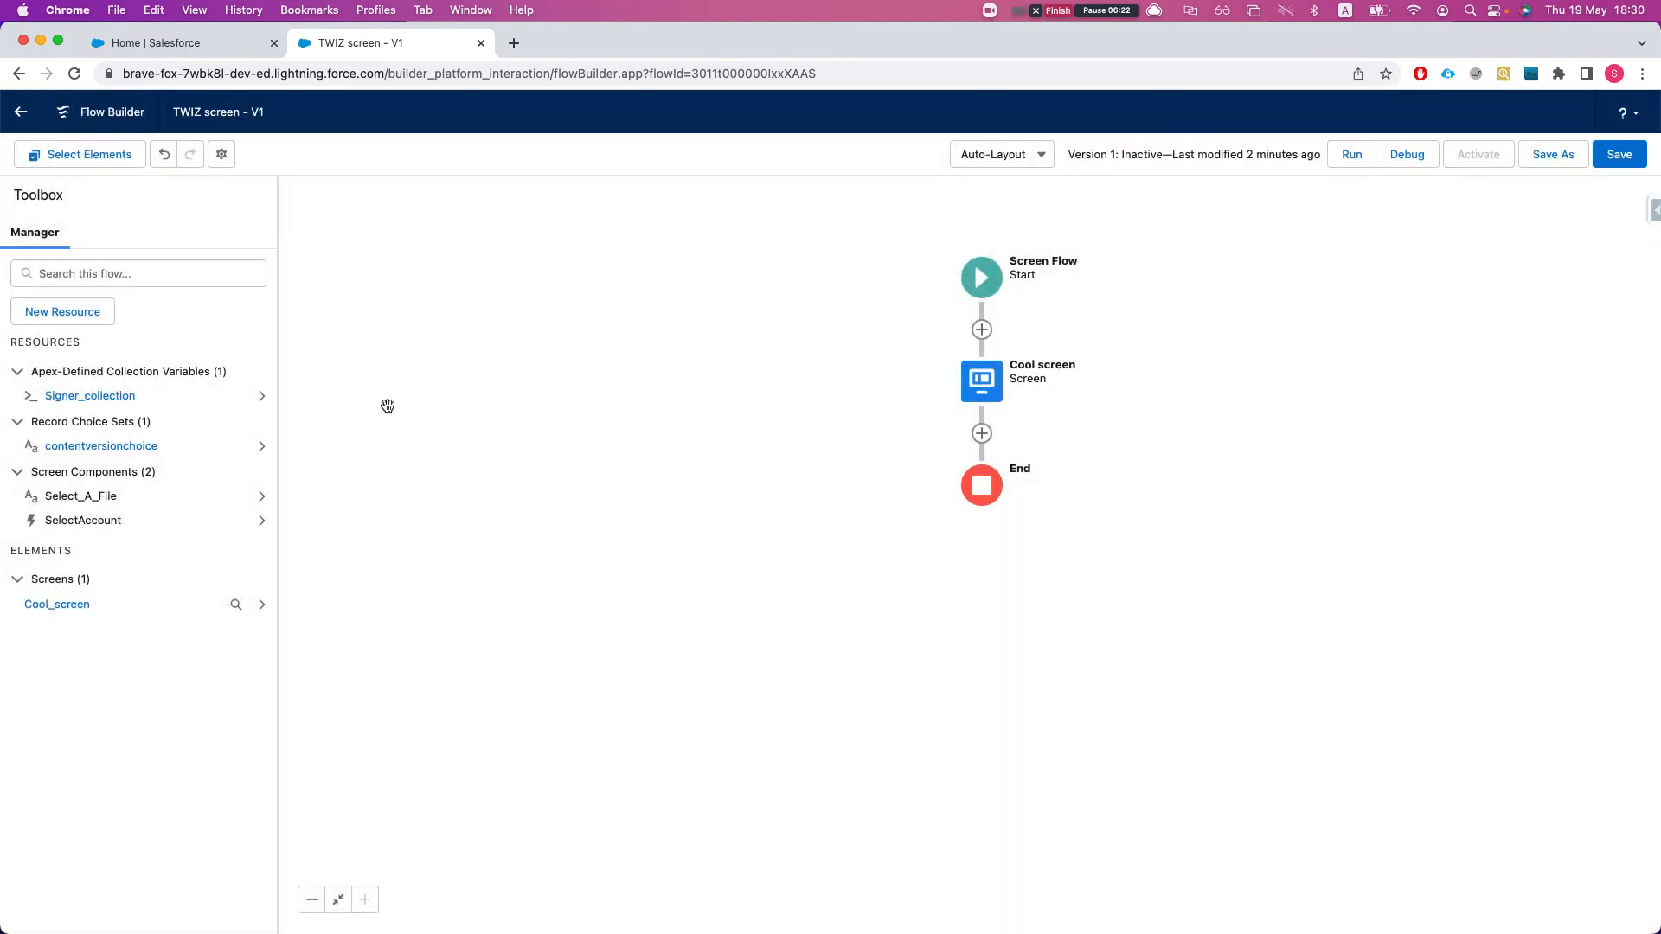
- Start another variable resource with the API name Signer and the Apex-Defined data type
click(39, 317)
click(697, 442)
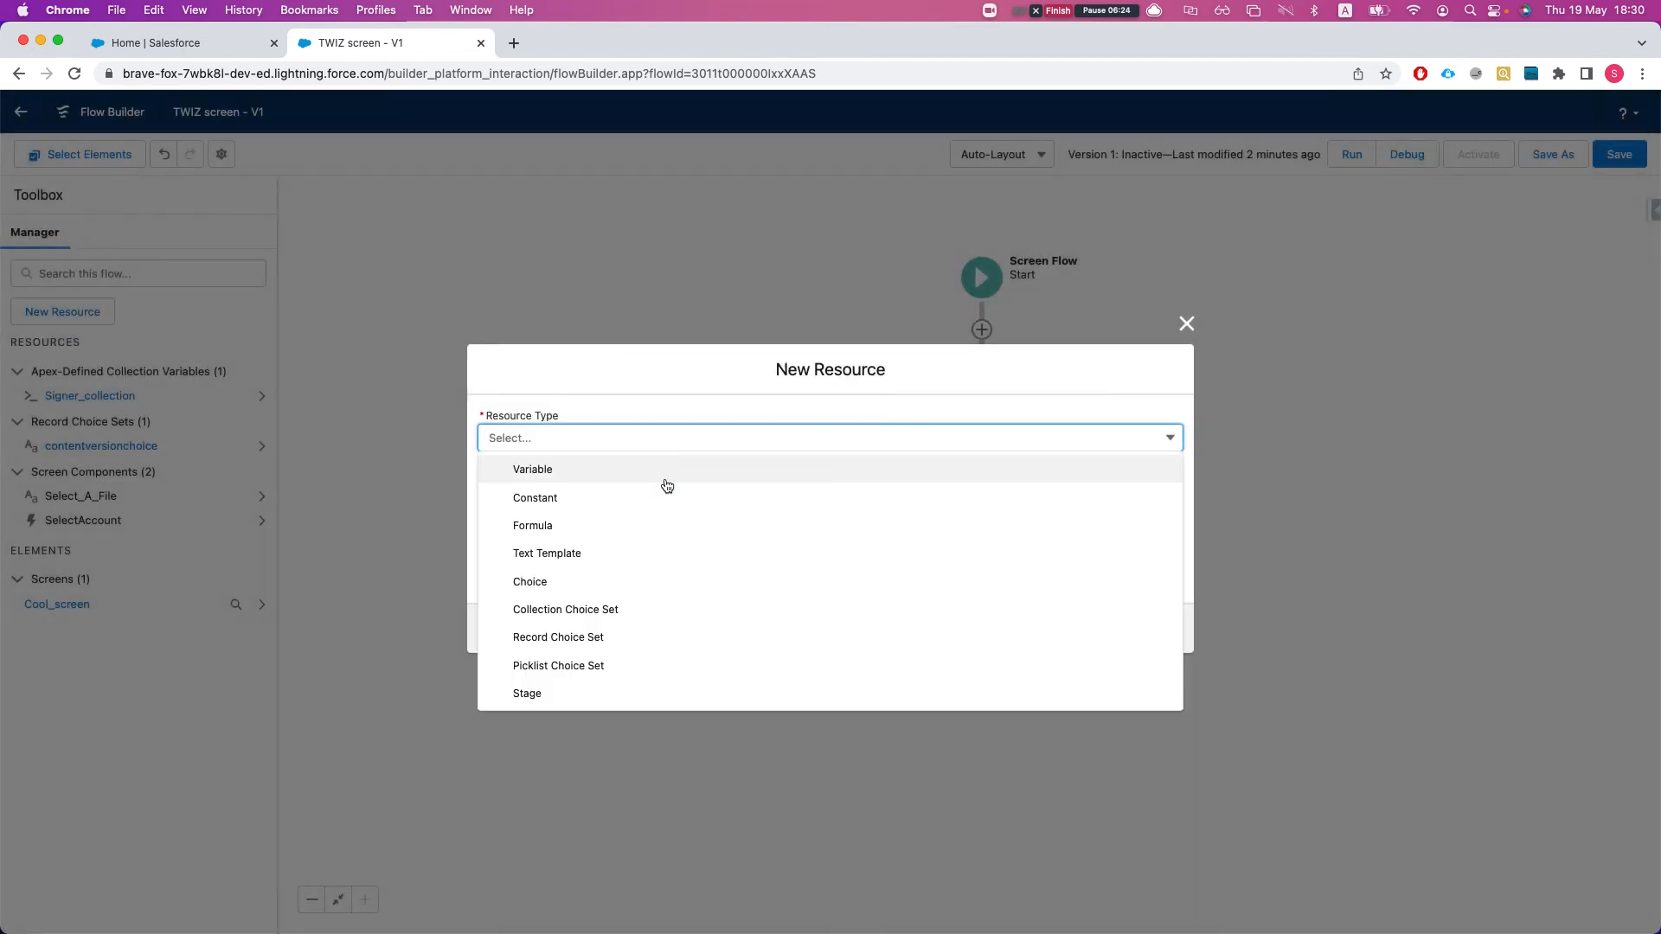
click(660, 470)
click(571, 474)
text(Sio)
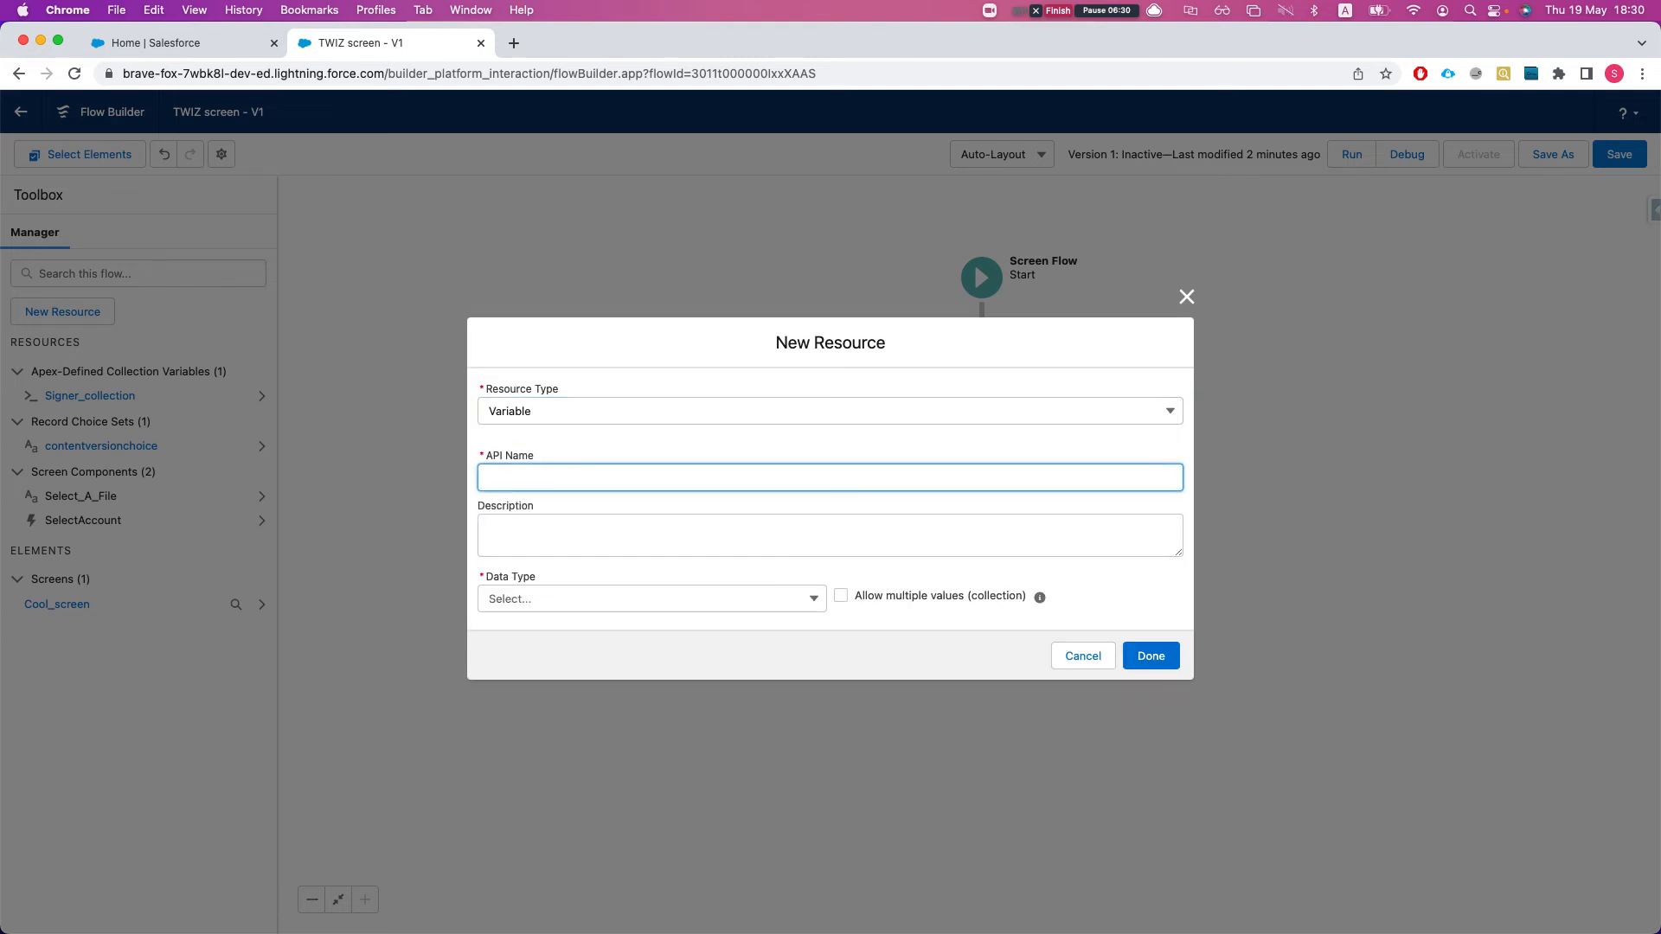
text(gner)
click(655, 601)
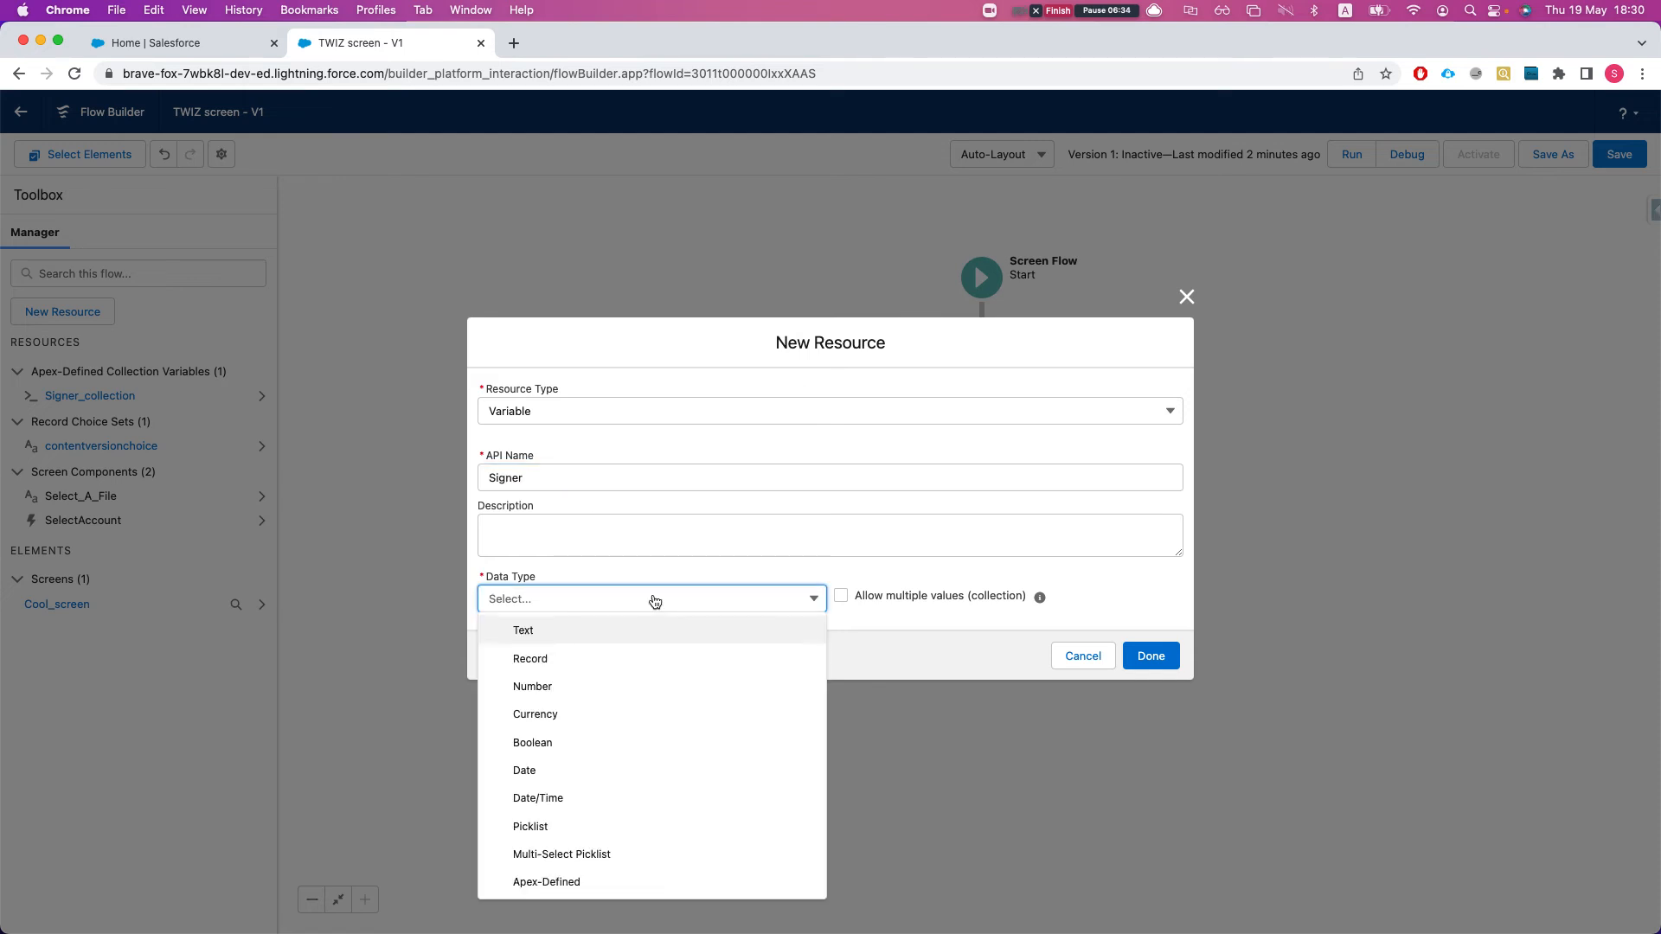
click(546, 883)
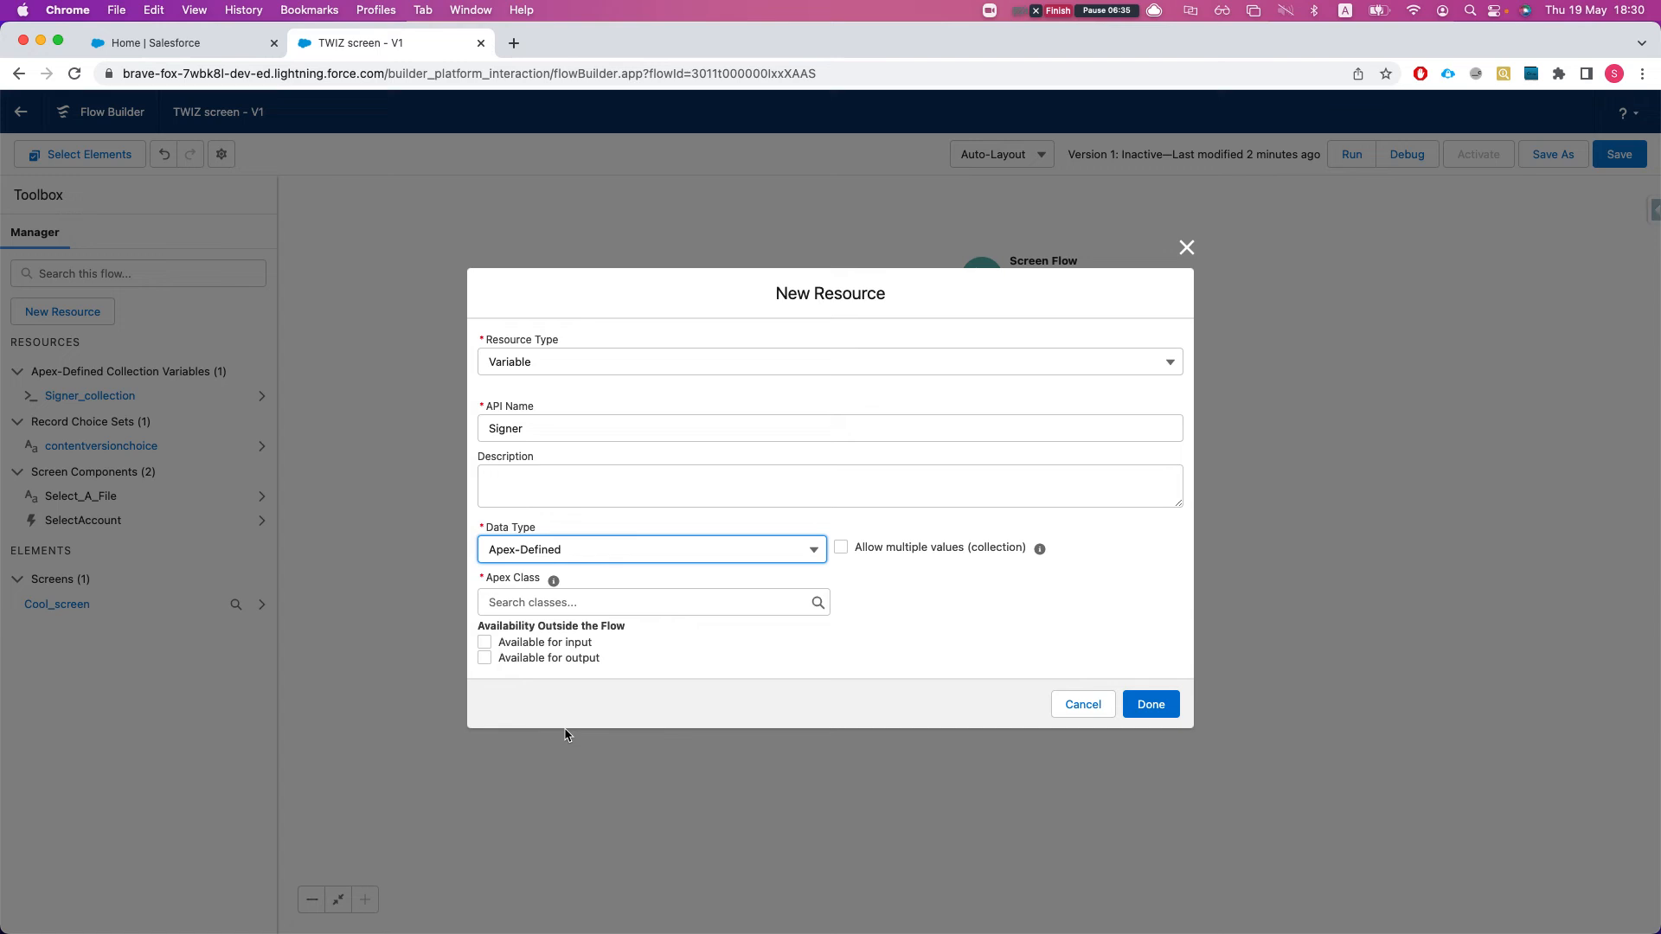
- Assign the Apex class Form_Builder__TitanSignWizardUserStructure to the Signer variable and save the resource
click(533, 604)
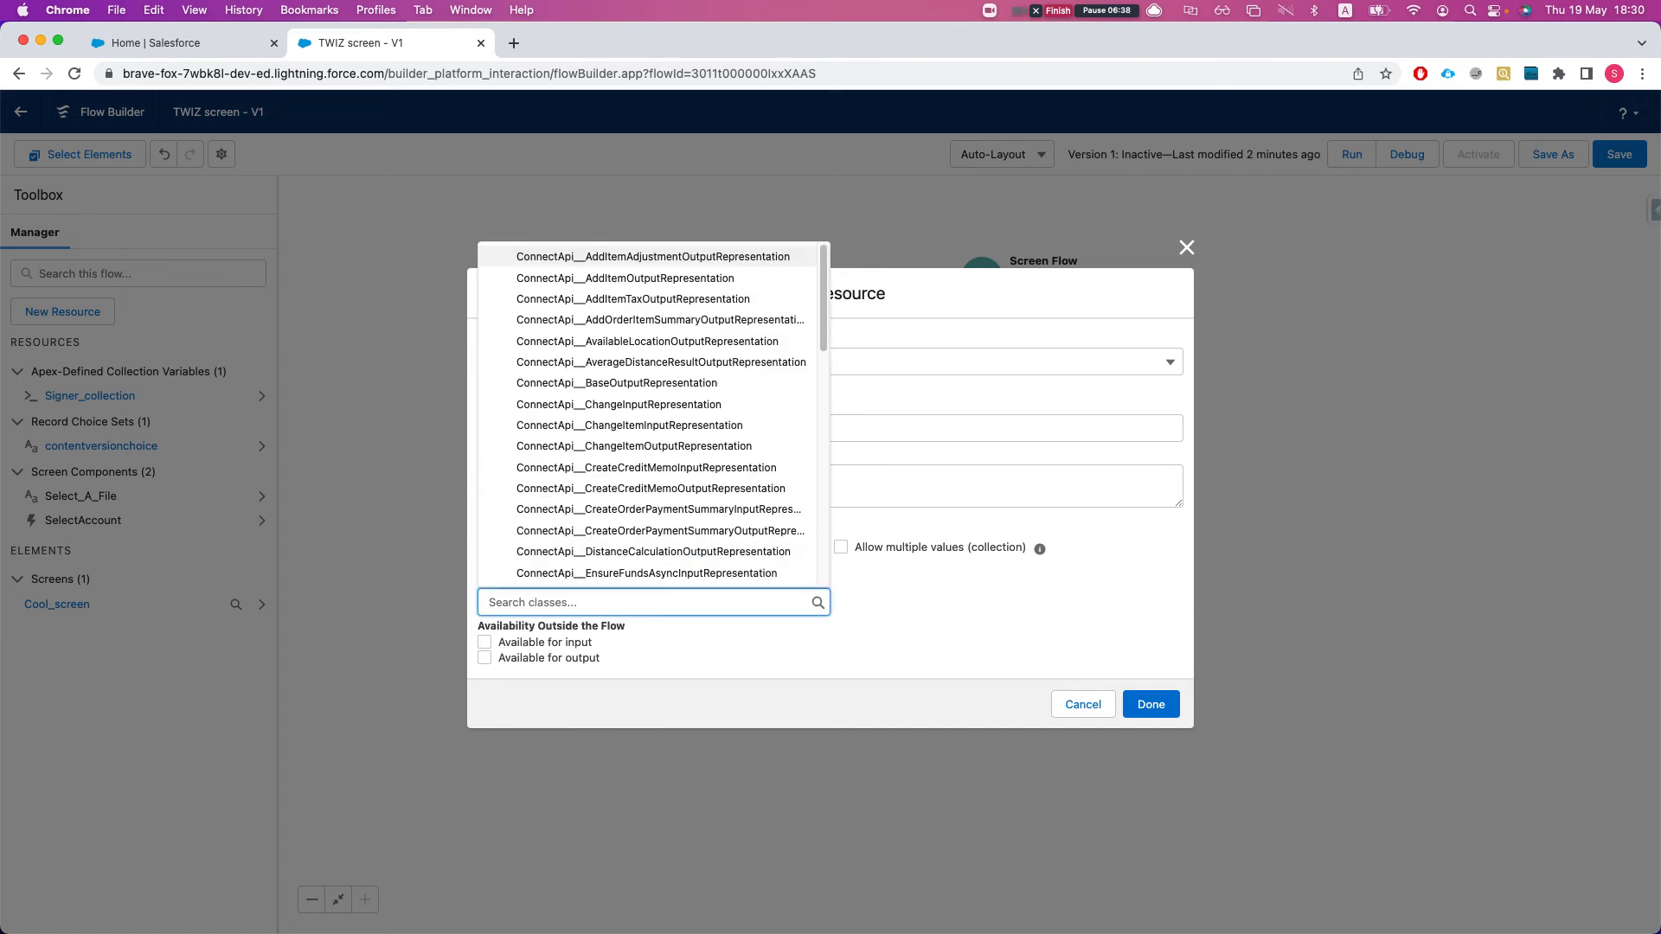
text(wiz)
key(Return)
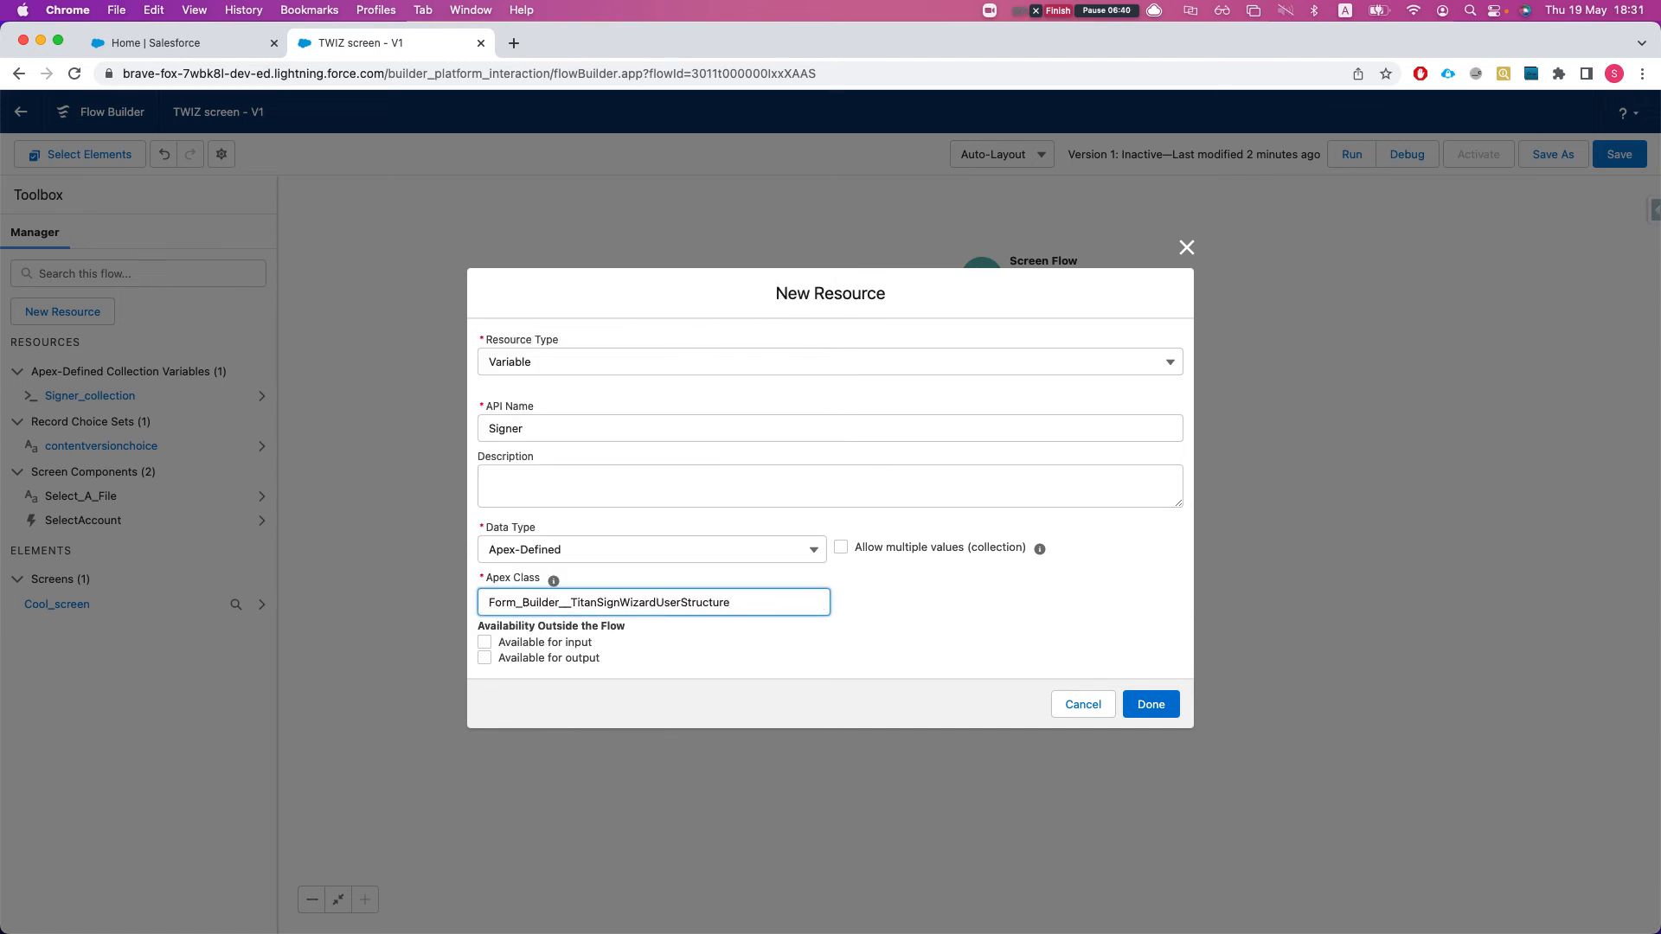
click(1160, 703)
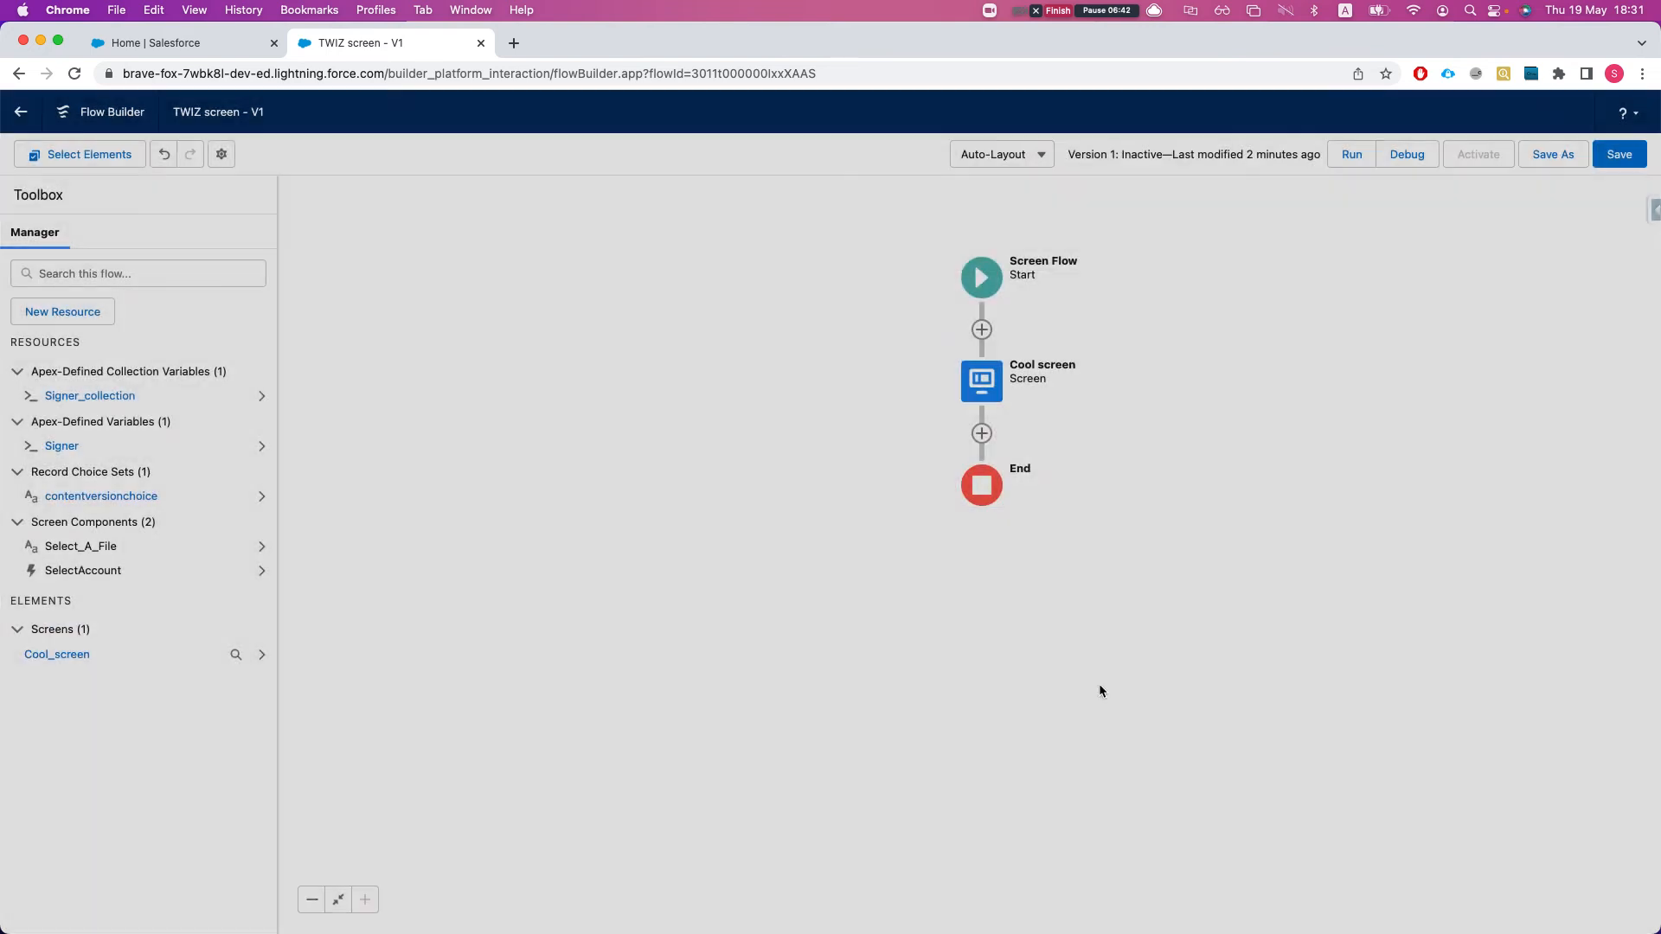
- Add a Get Records element after Cool screen and label it "get contacts" with the API name get_contacts
click(982, 432)
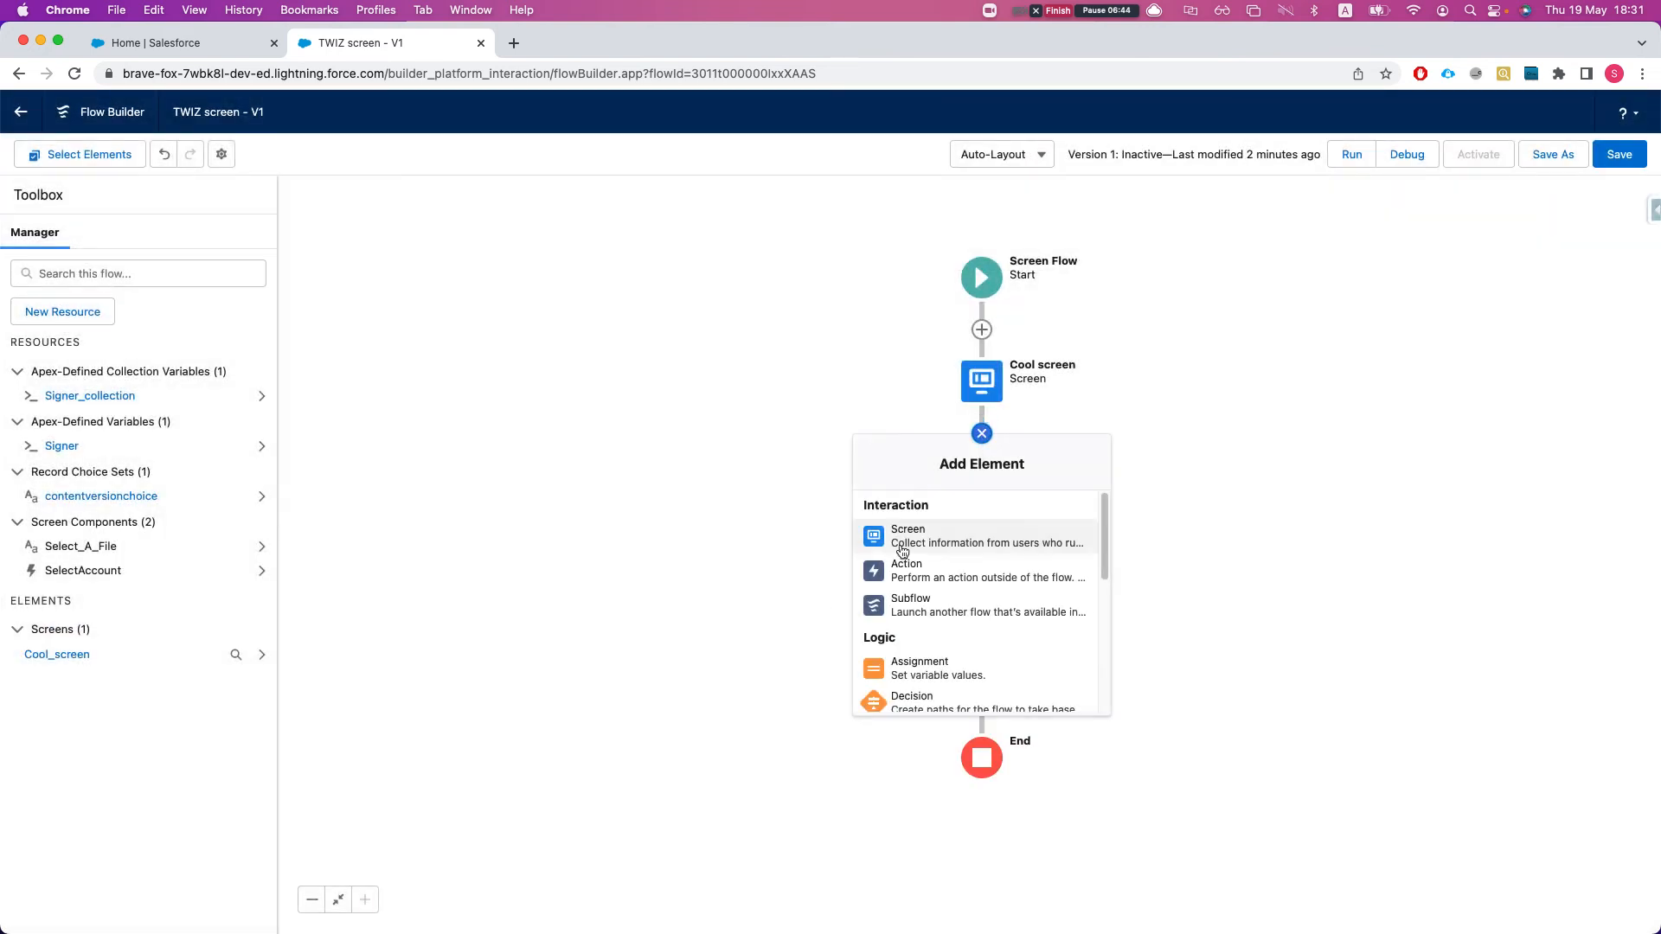
scroll(967, 636, down, 3)
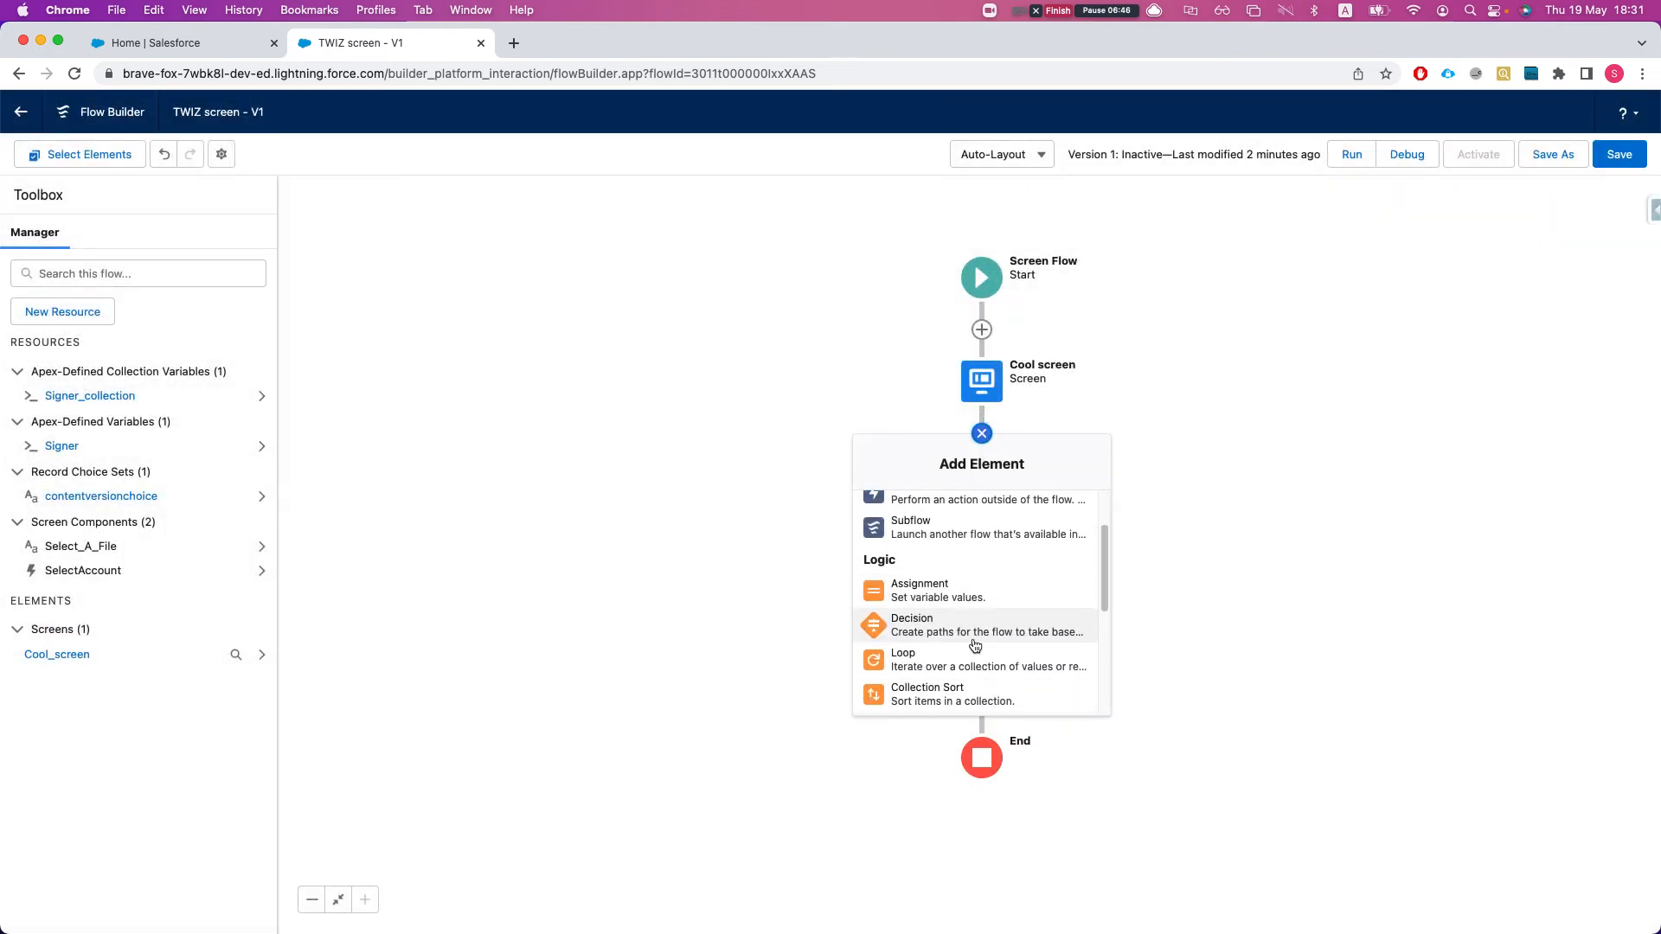
scroll(967, 640, down, 5)
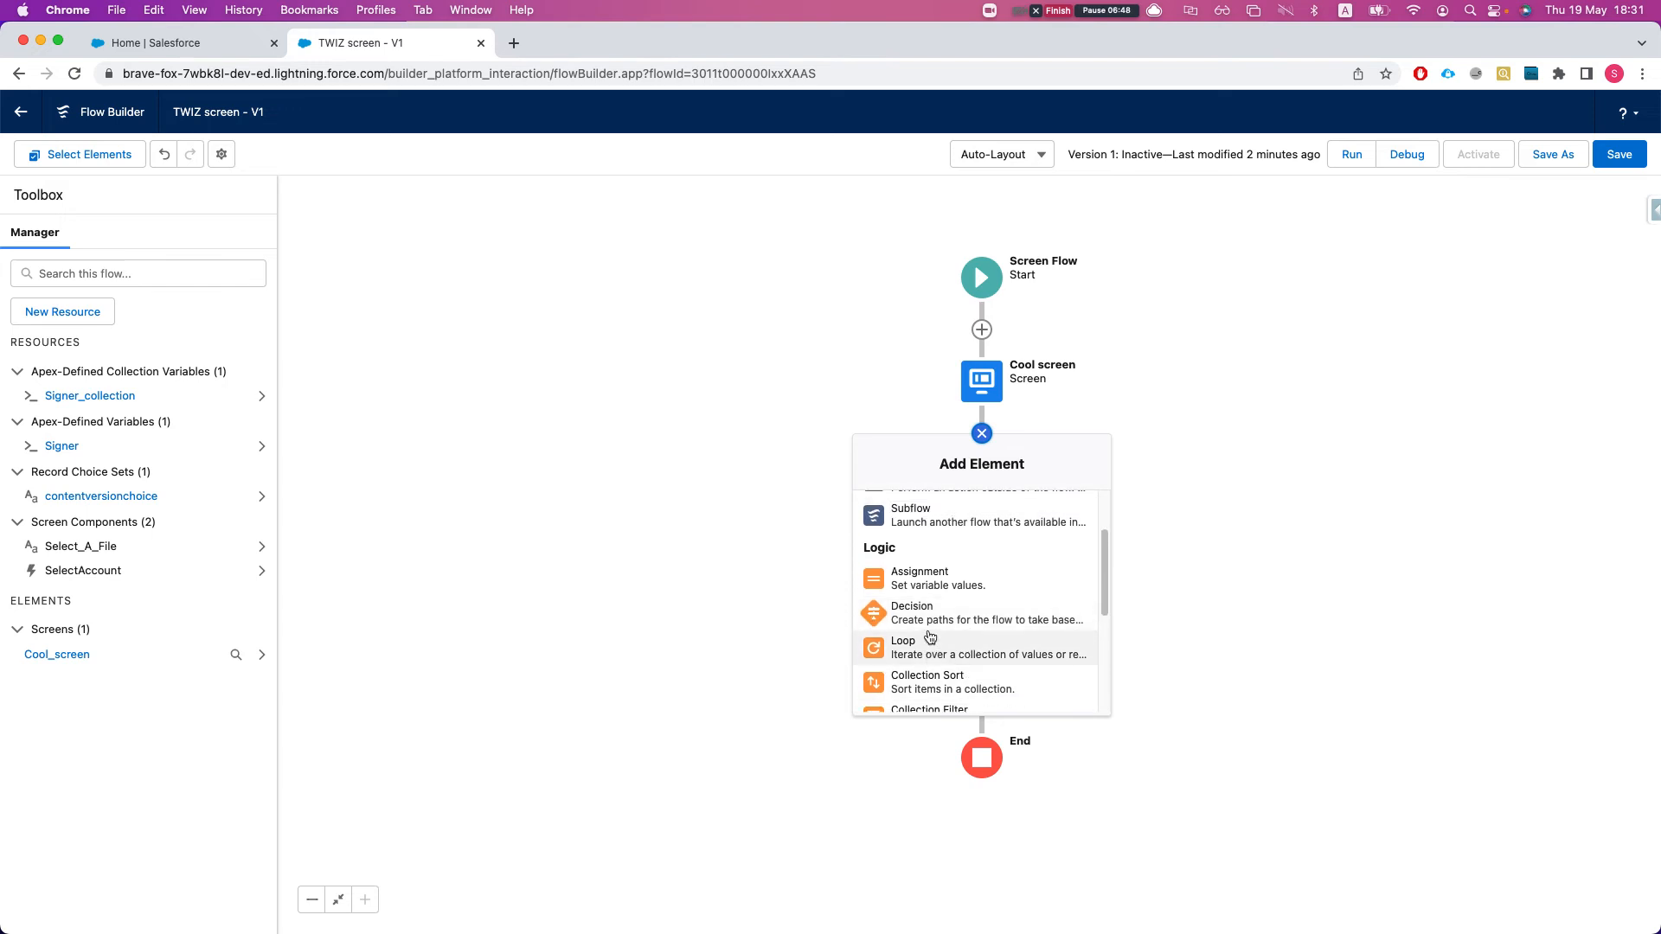
scroll(931, 639, up, 5)
scroll(943, 628, down, 3)
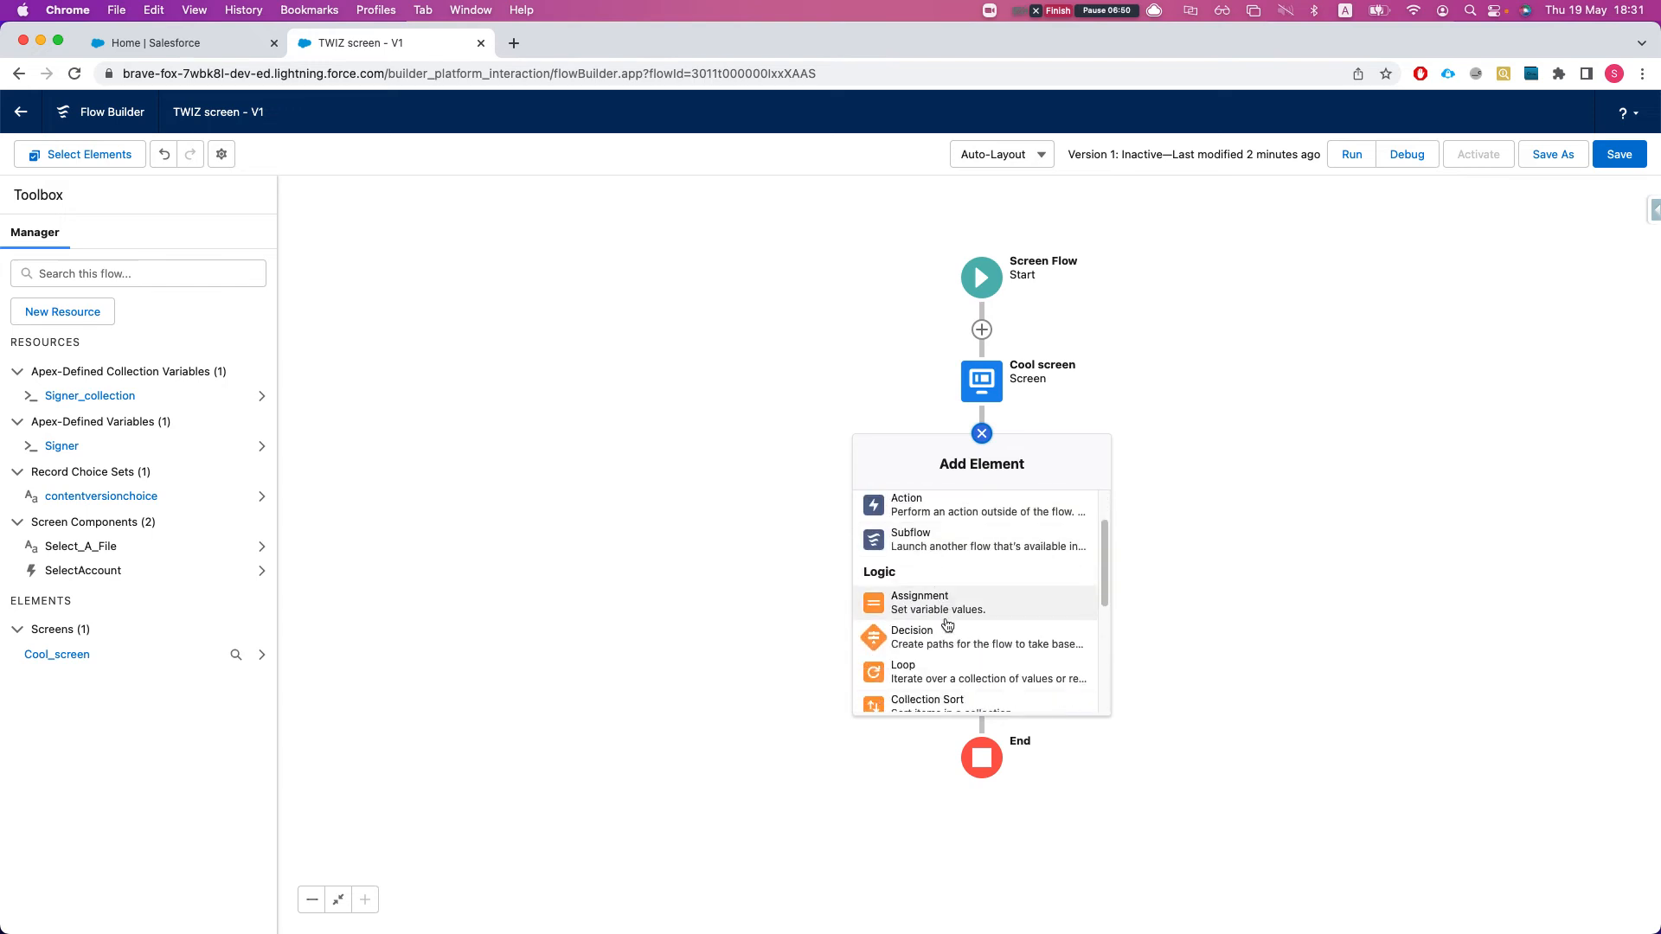
scroll(948, 624, down, 1)
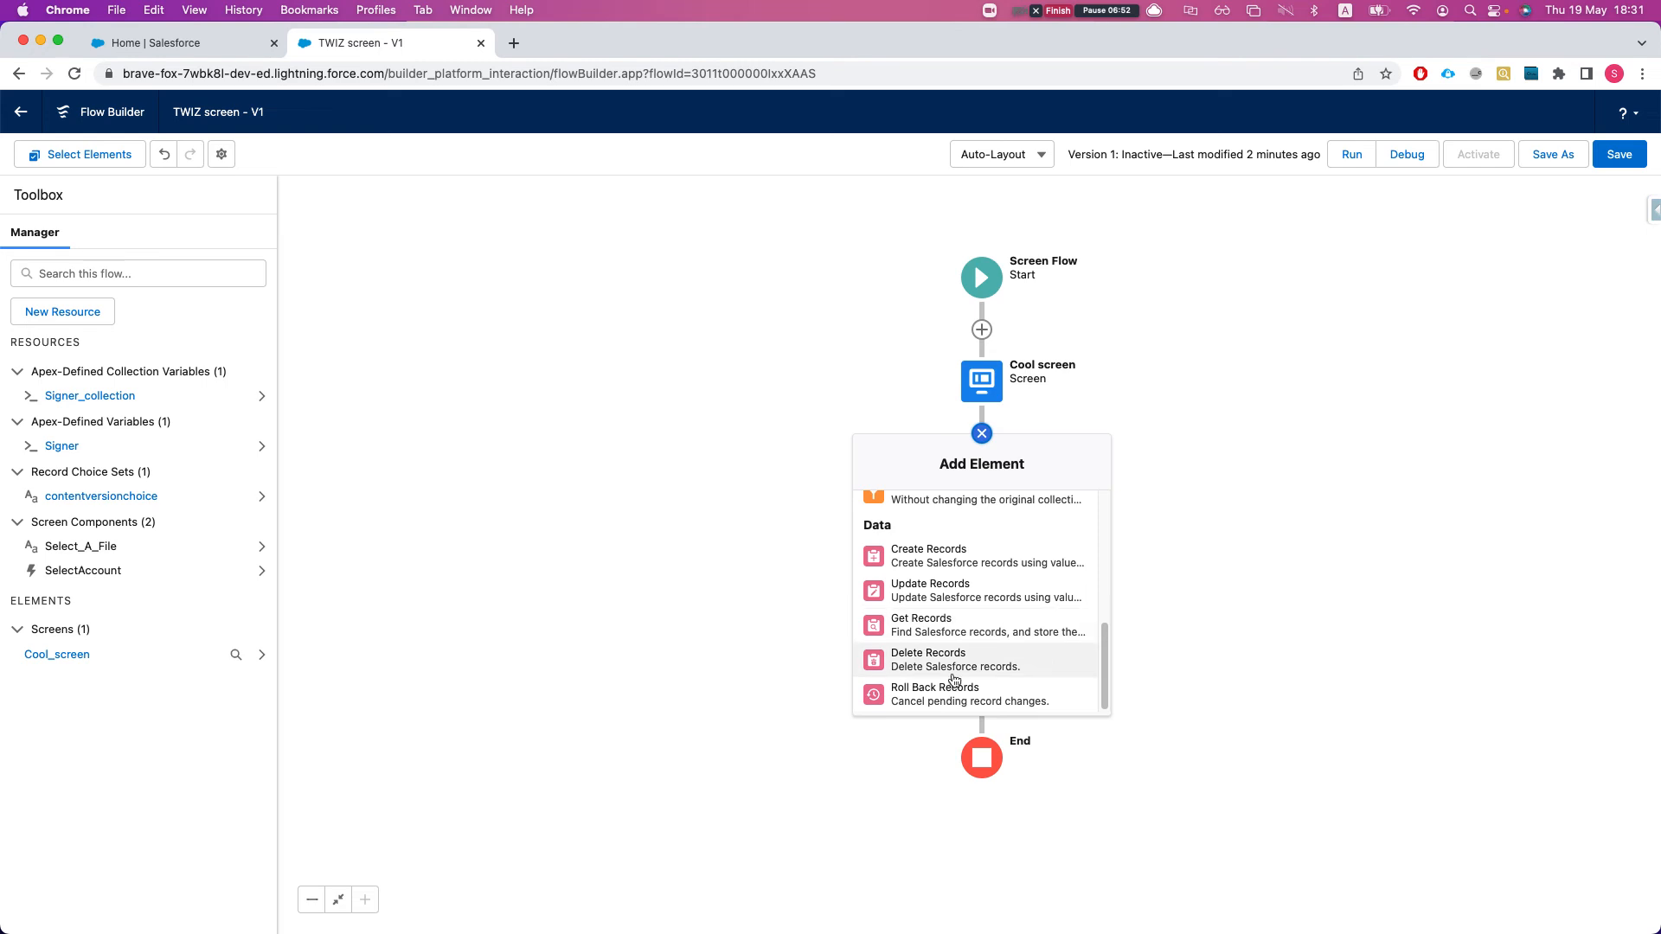
click(946, 632)
click(611, 433)
text(get contacts)
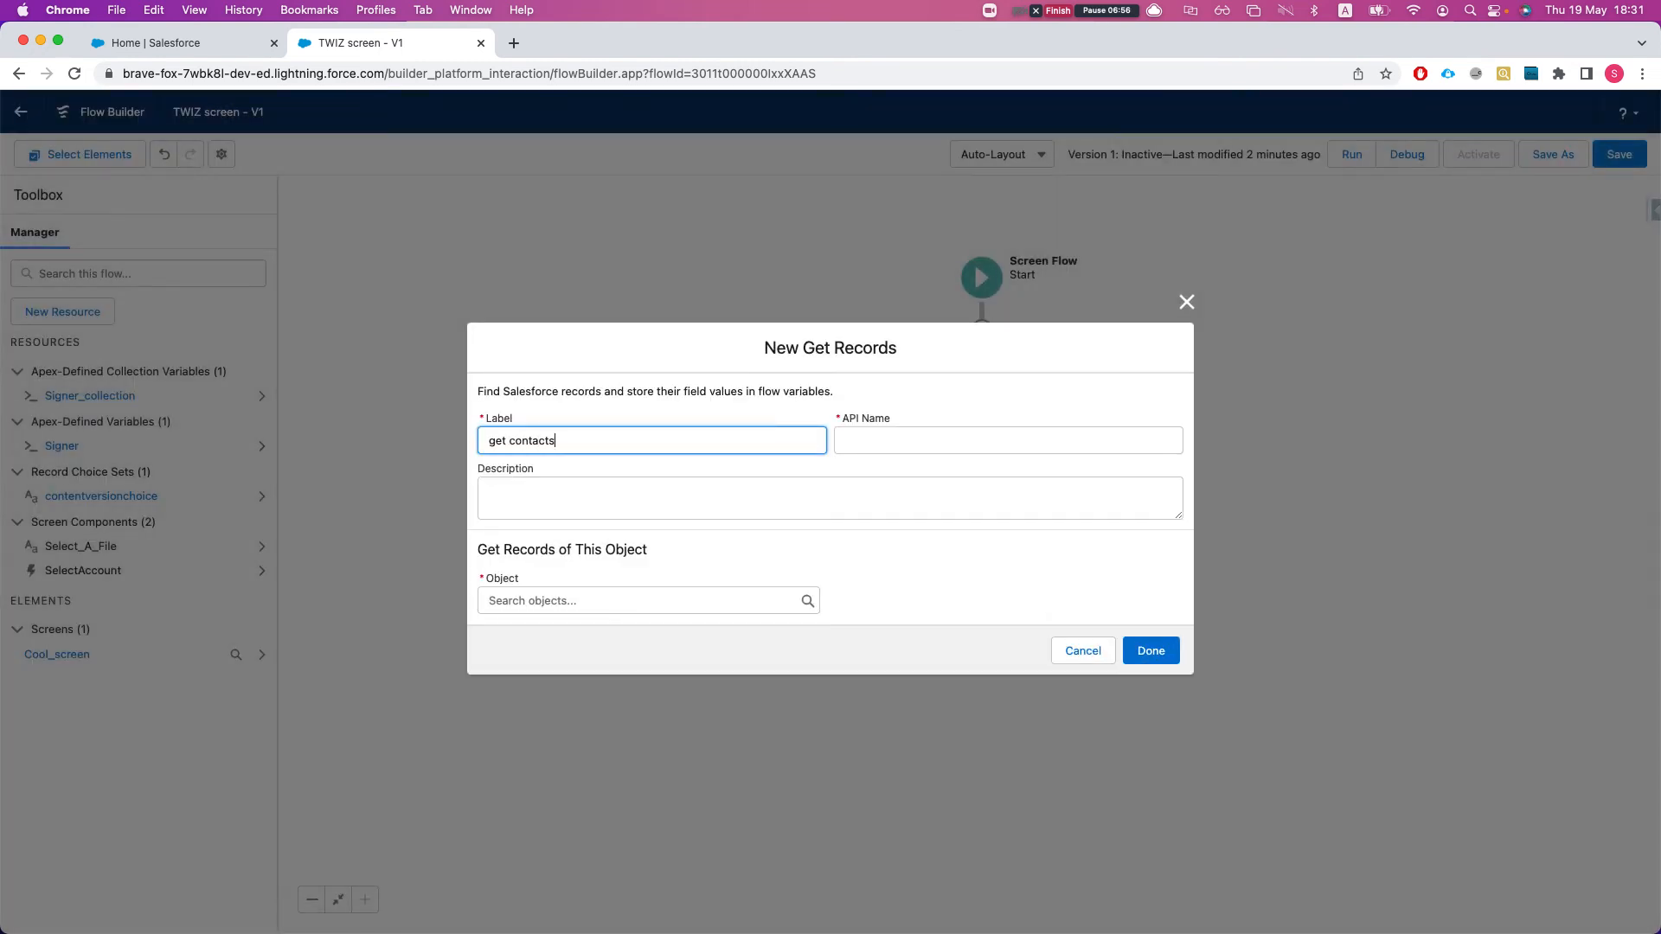
key(Tab)
- Set Contact as the object whose records the get contacts element retrieves
click(575, 603)
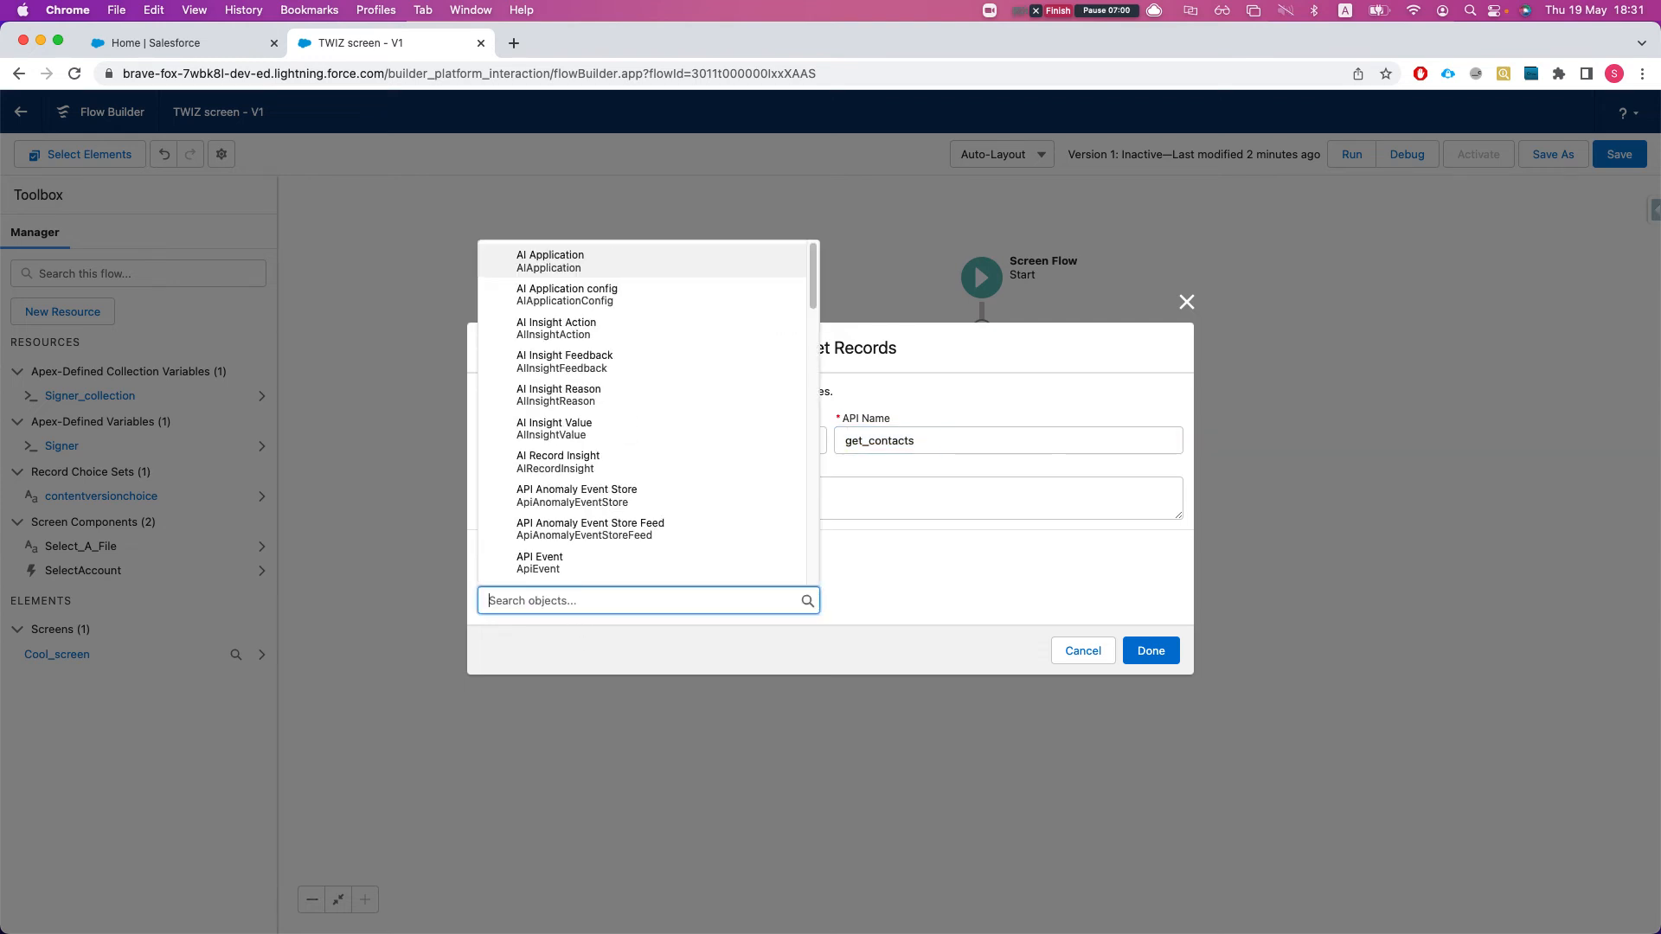
text(contact)
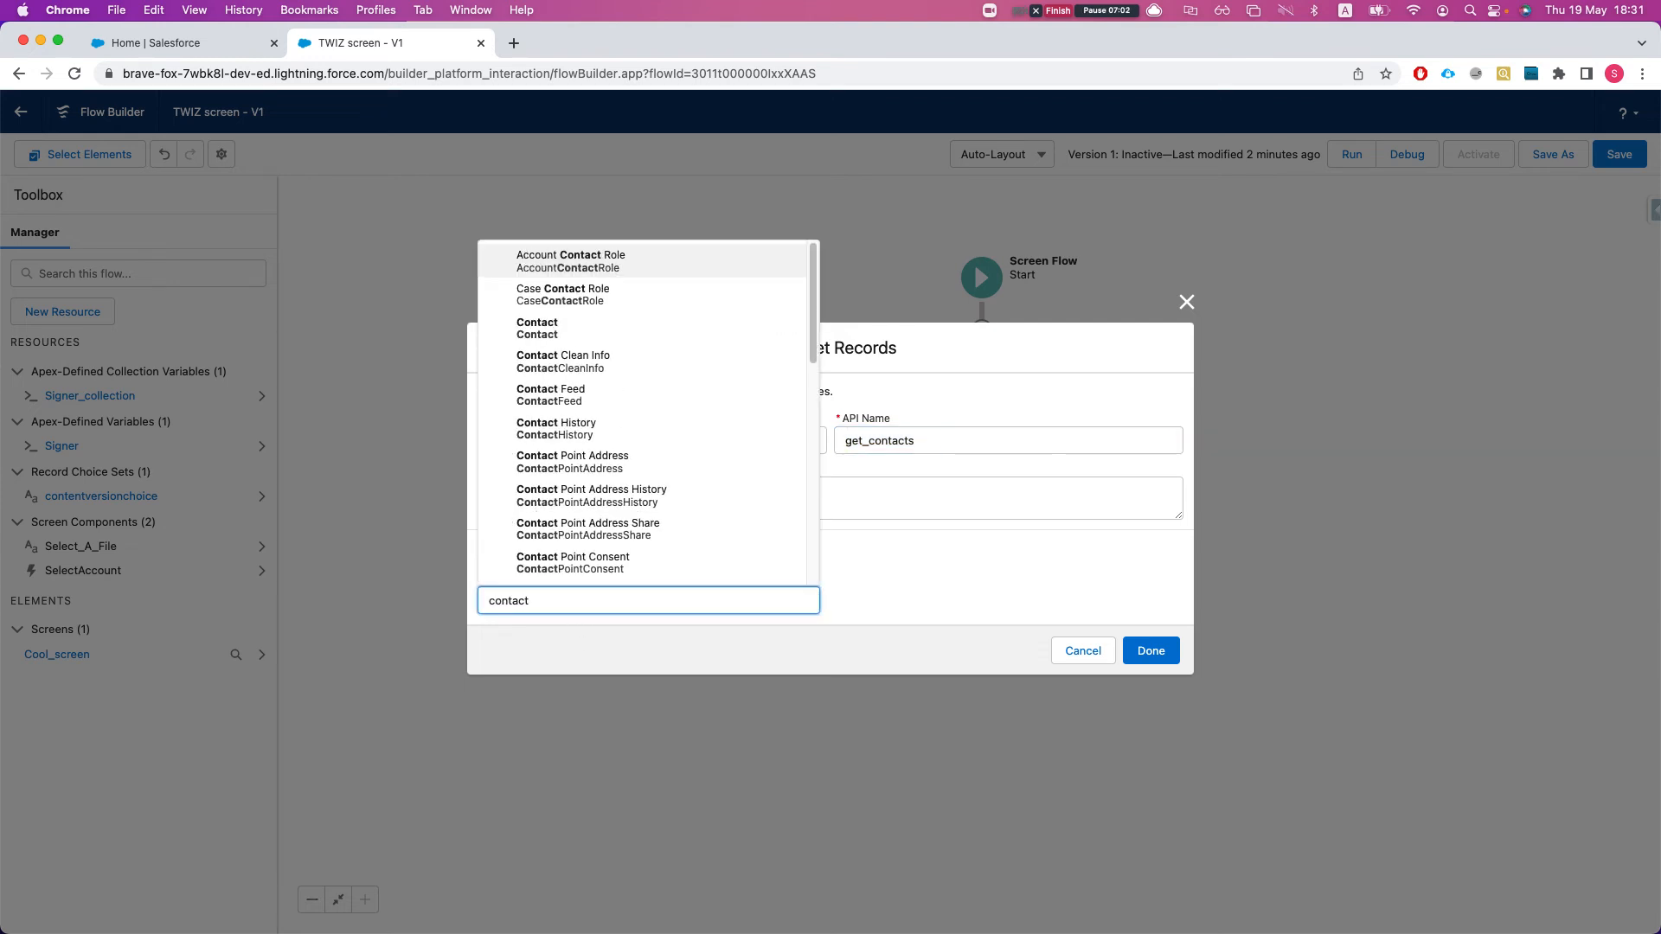
click(550, 330)
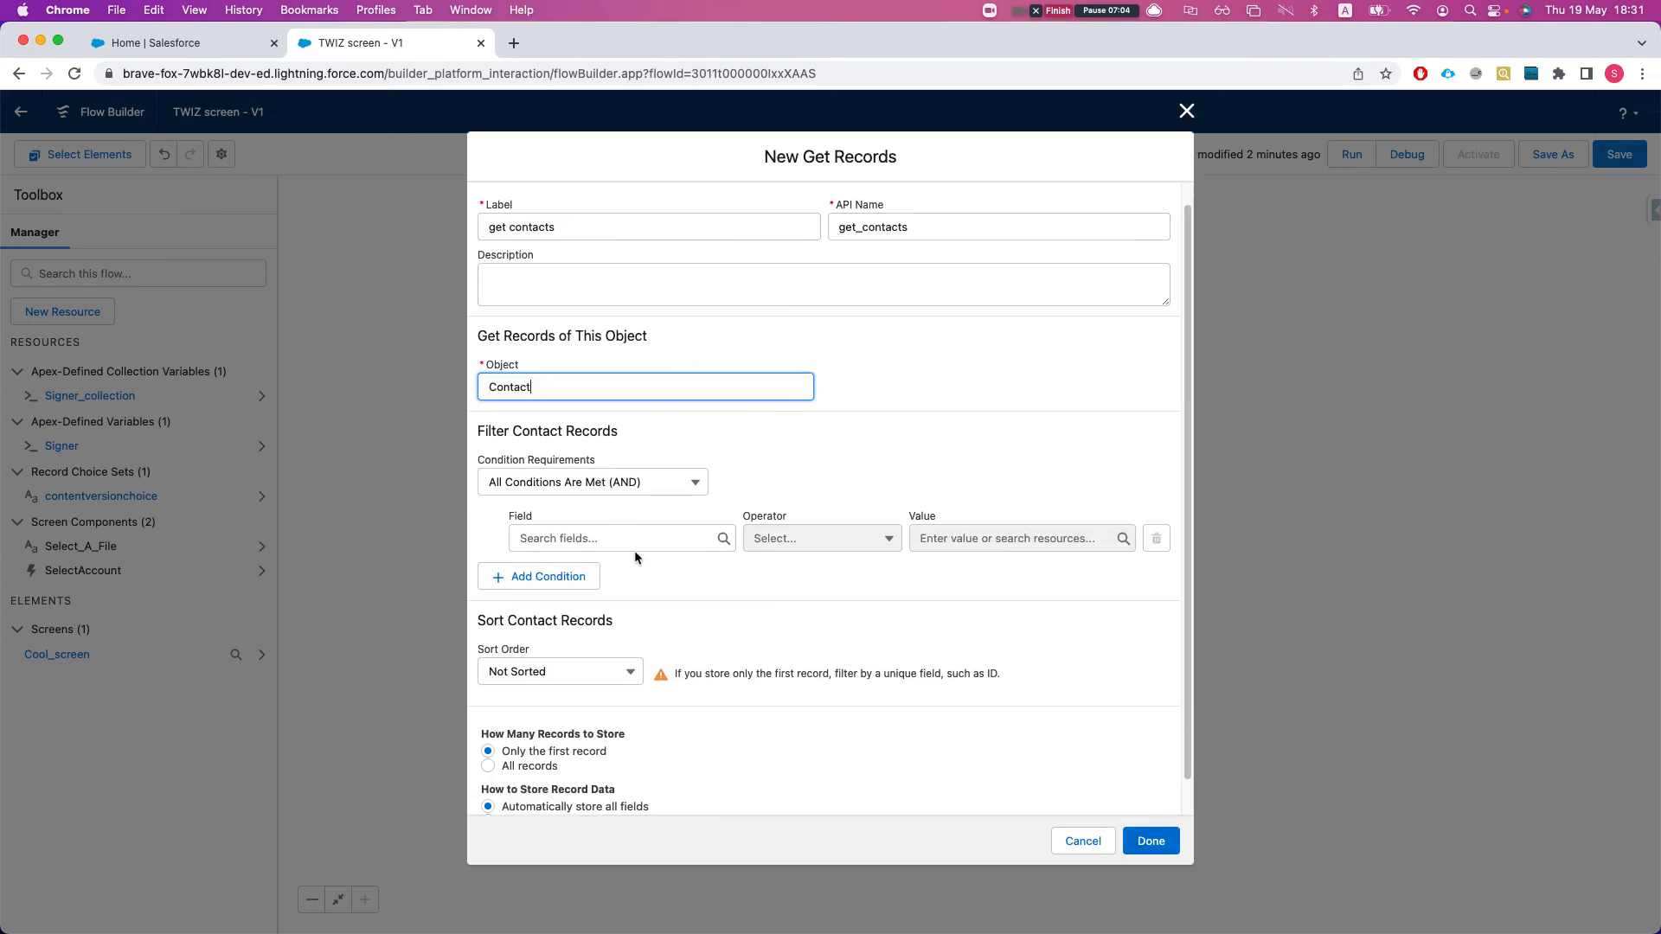
- Filter the contact records so that AccountId equals the Record Id of the SelectAccount component
click(634, 545)
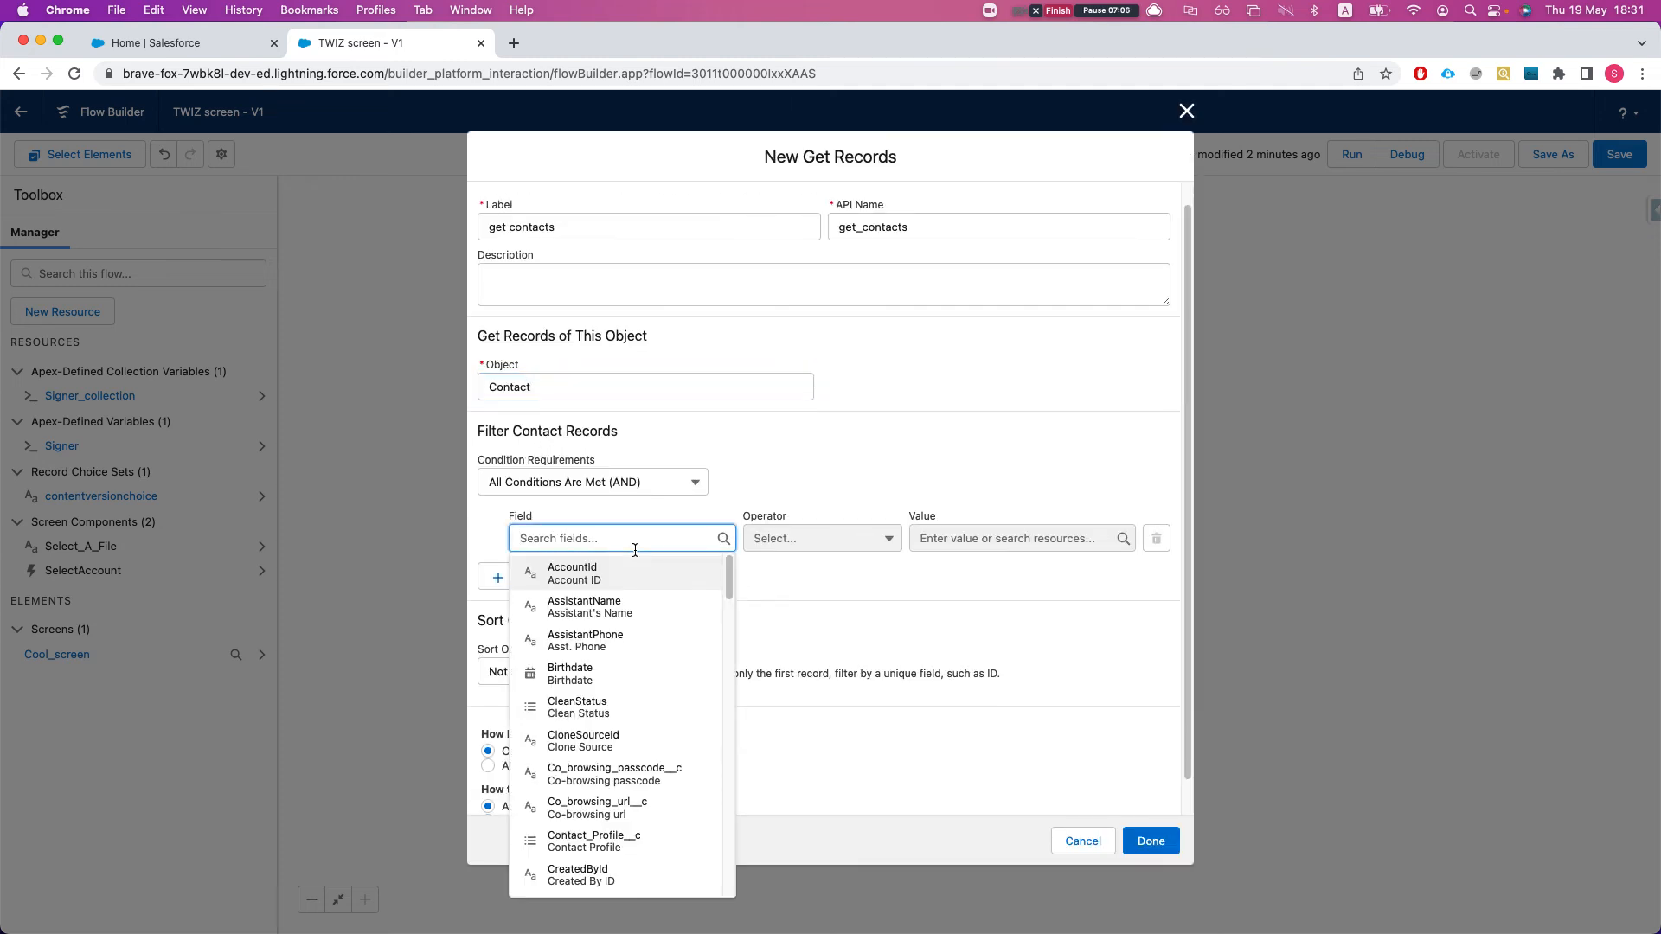
click(634, 574)
click(980, 540)
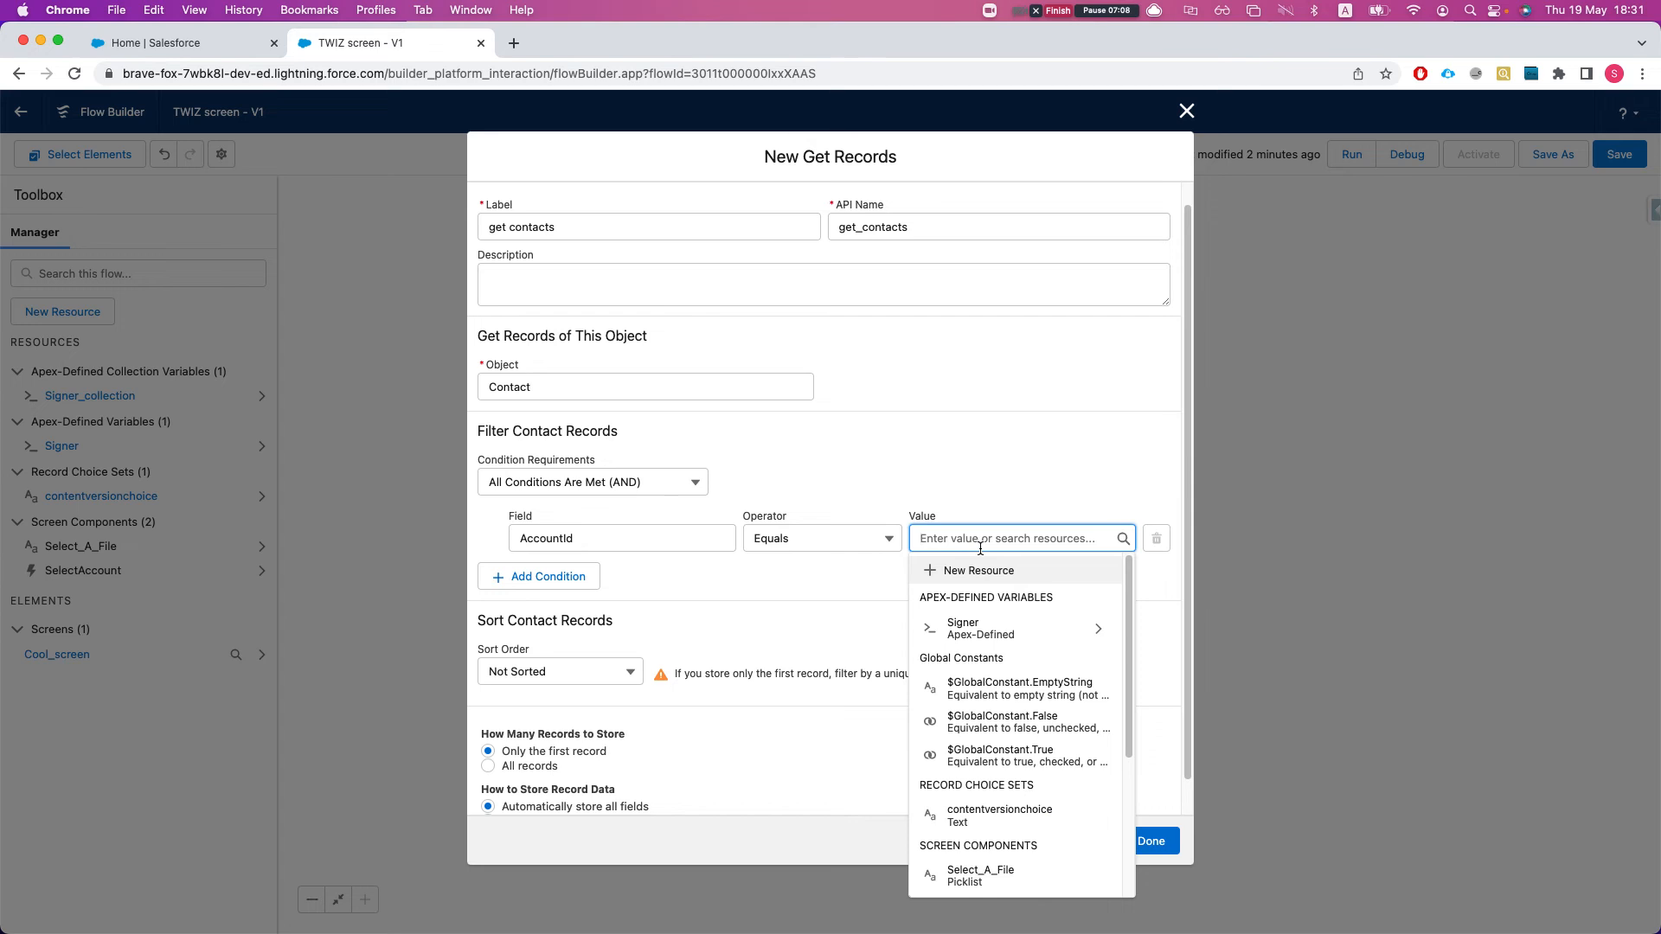
text(sec)
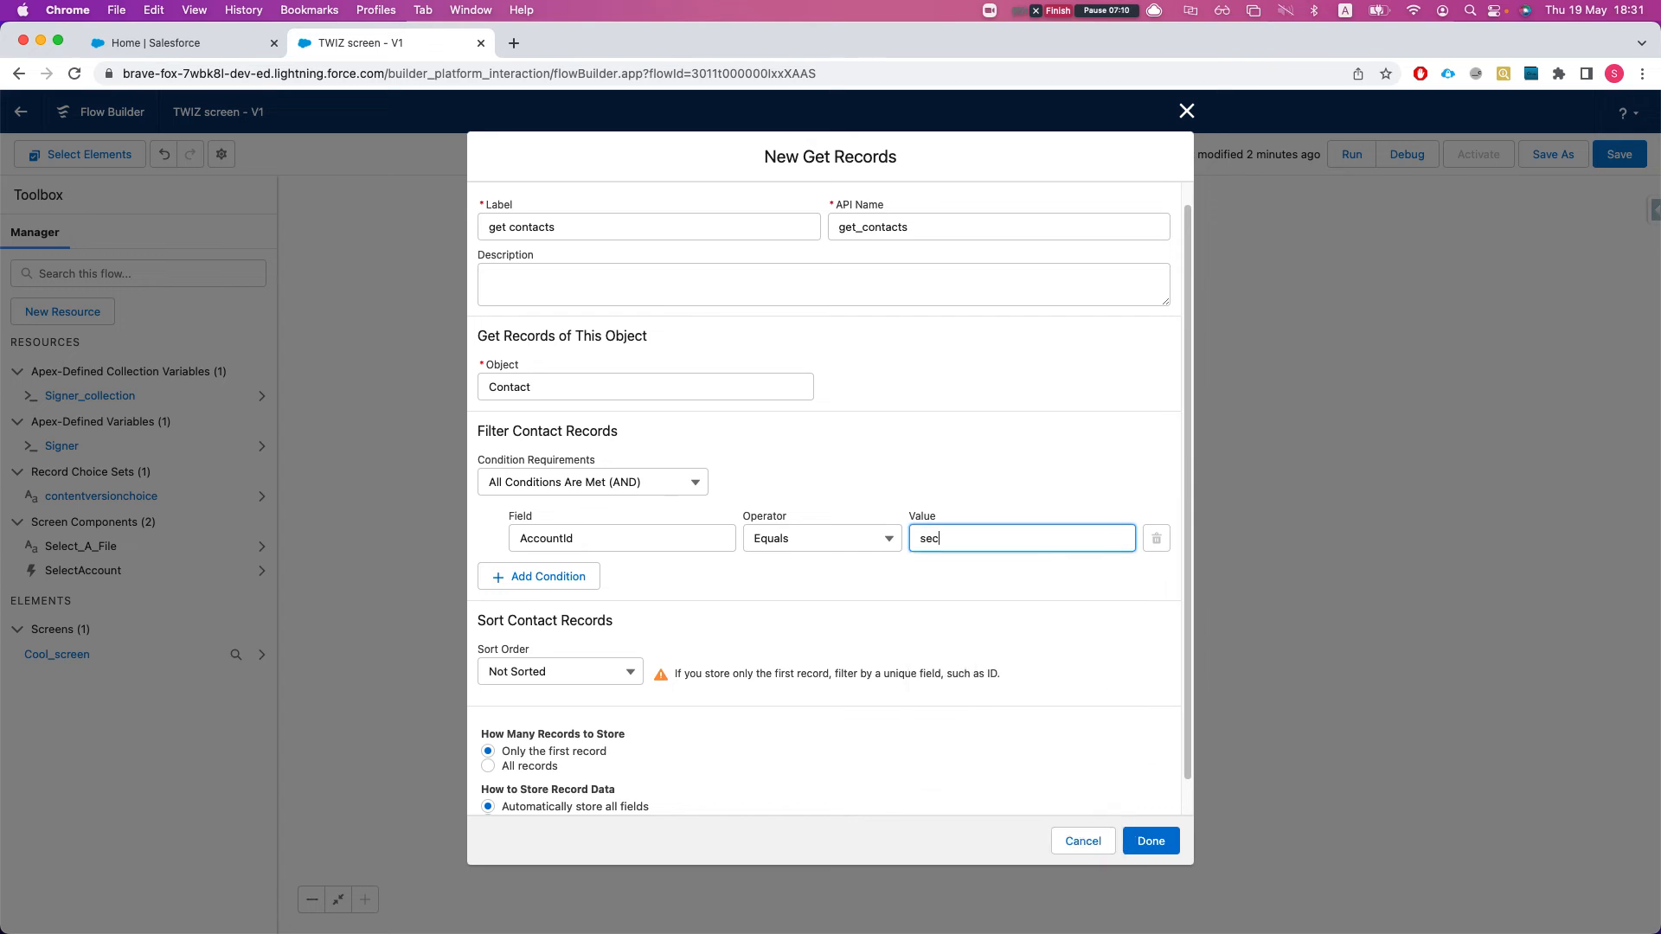
key(BackSpace)
key(BackSpace)
text(acc)
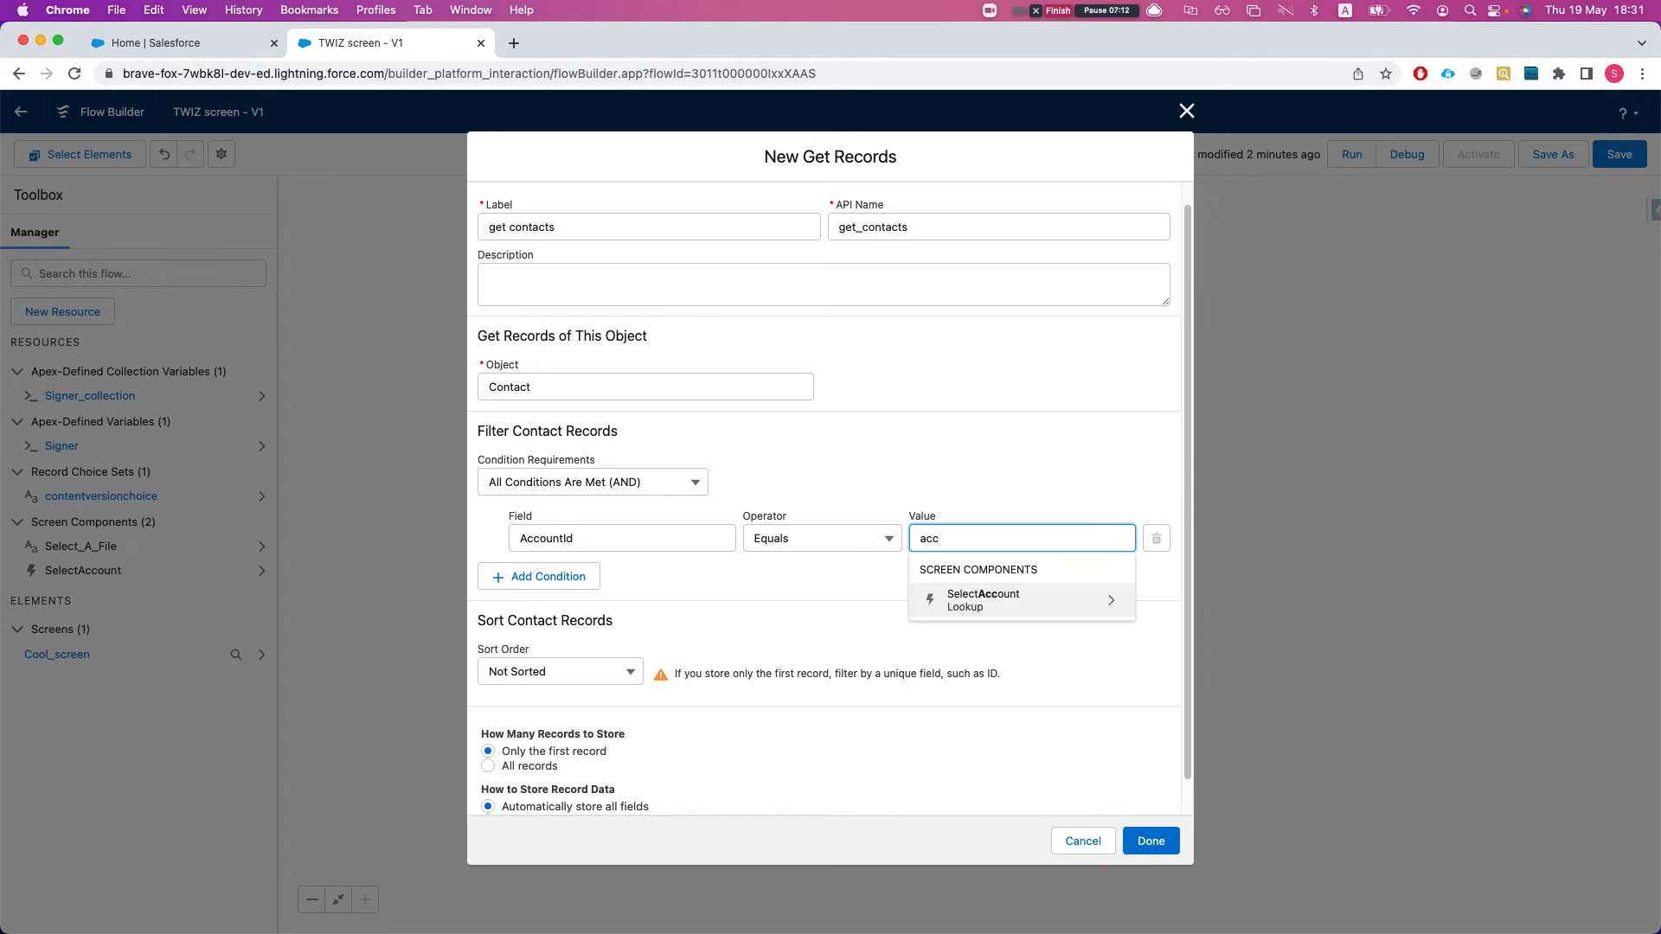
click(1030, 606)
click(952, 569)
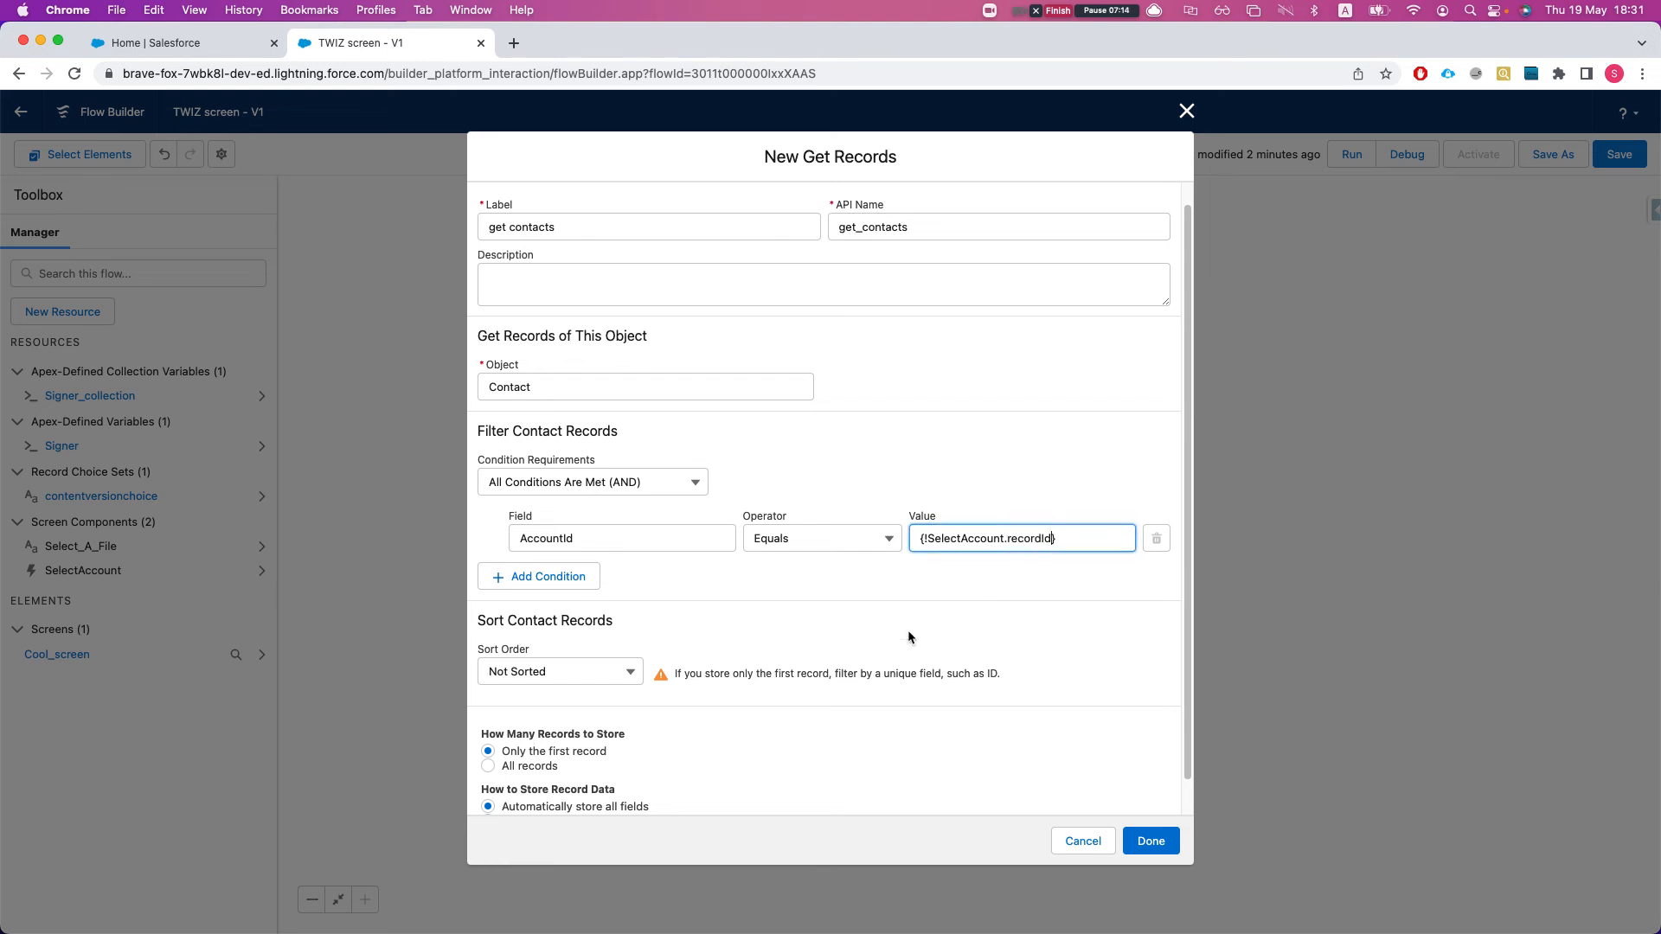
- Store only the first contact record and finish the get contacts element
scroll(716, 647, down, 1)
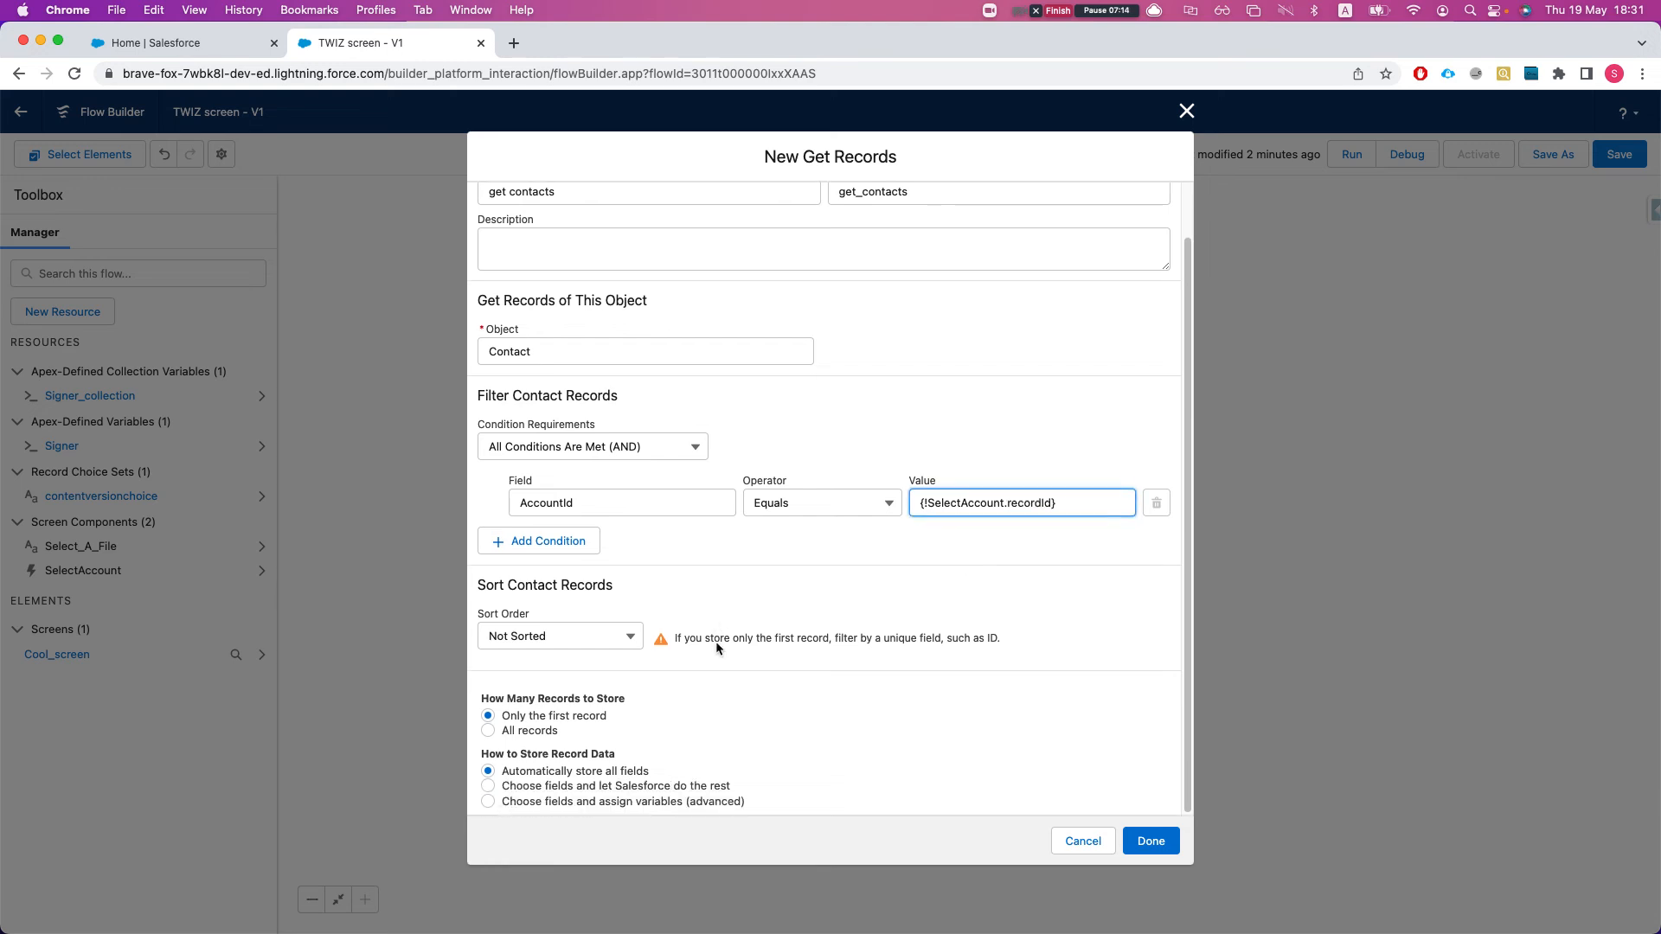
click(488, 732)
click(489, 716)
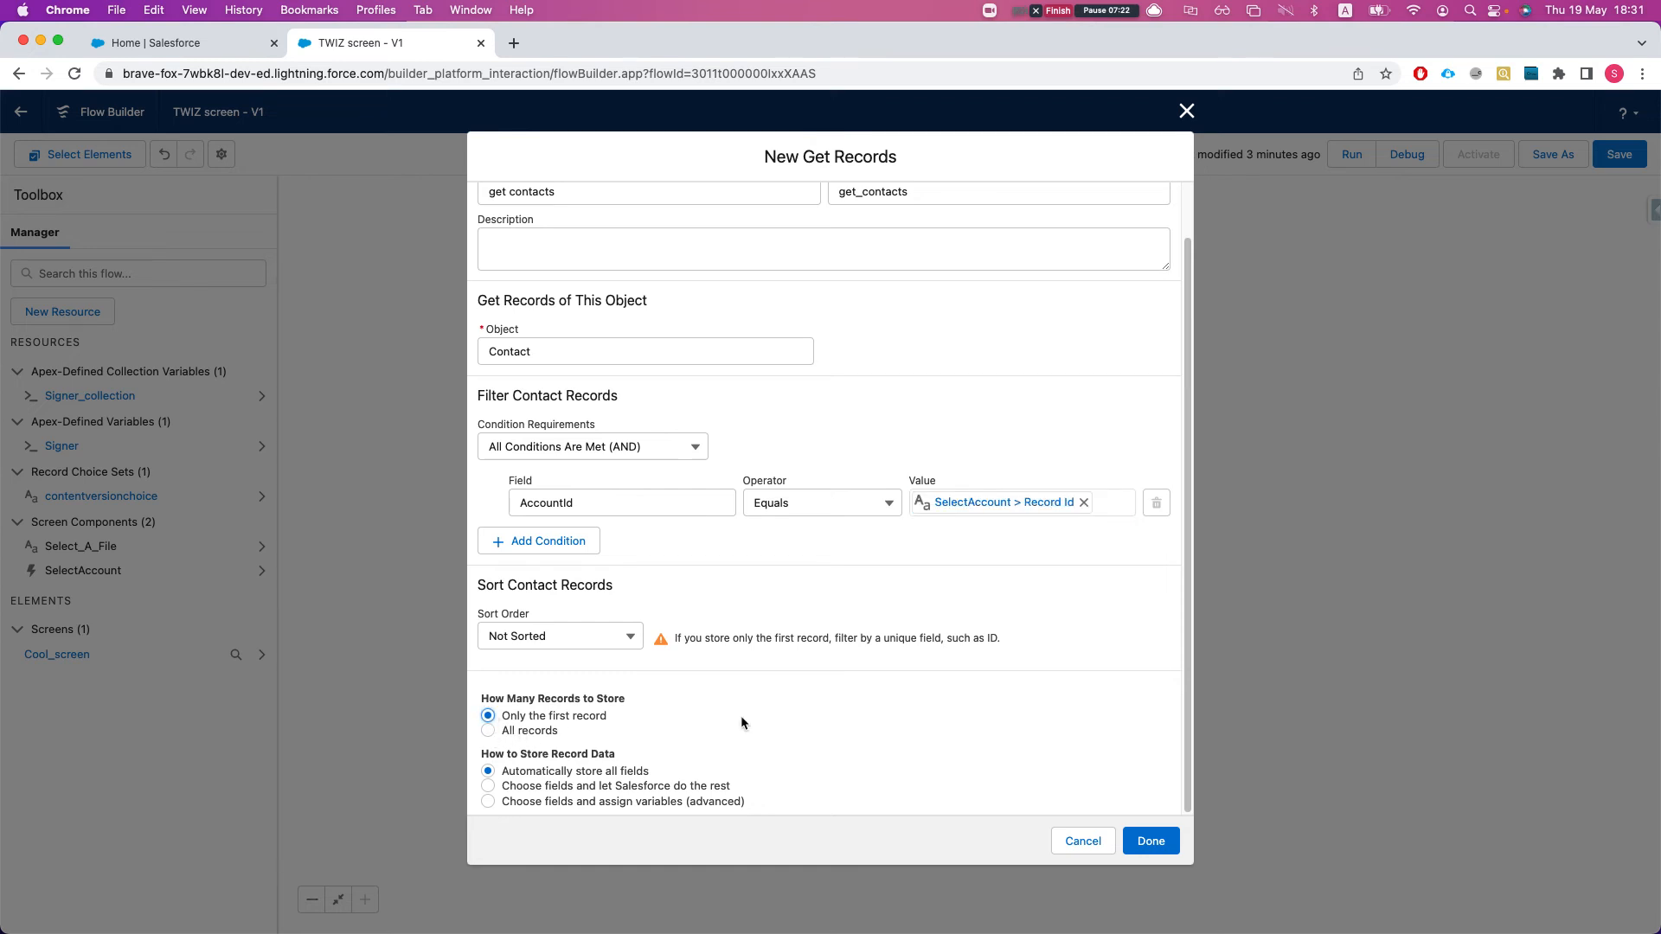
click(1149, 846)
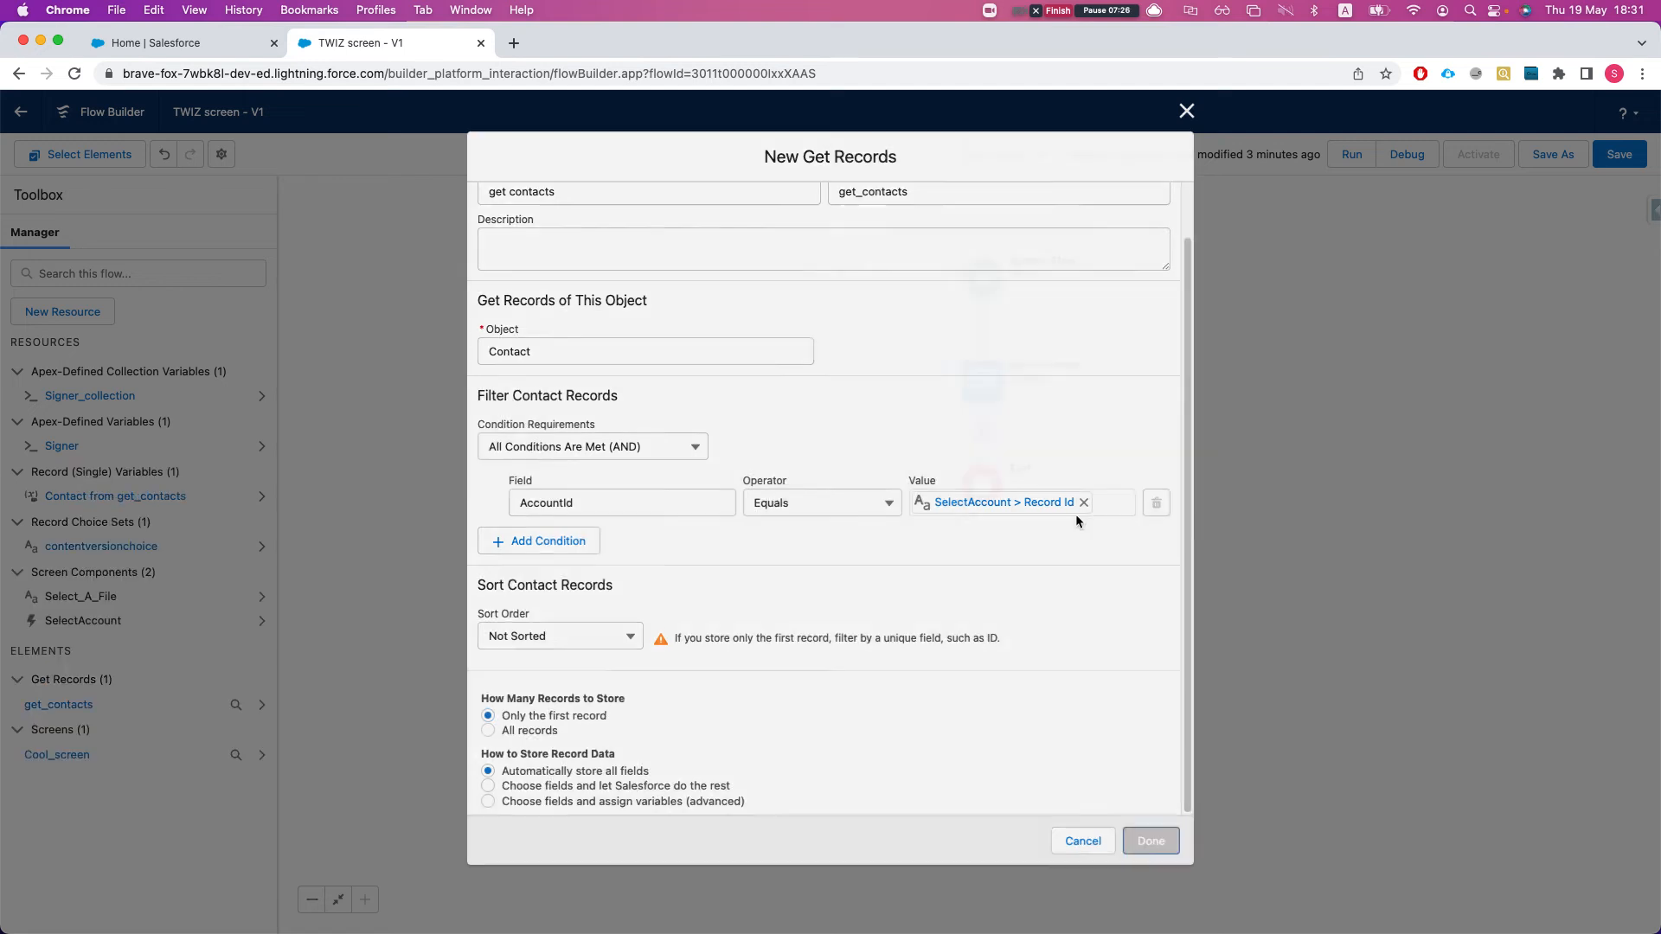
- Add an Assignment element after get contacts and label it "Set the signer"
click(982, 537)
scroll(973, 736, down, 3)
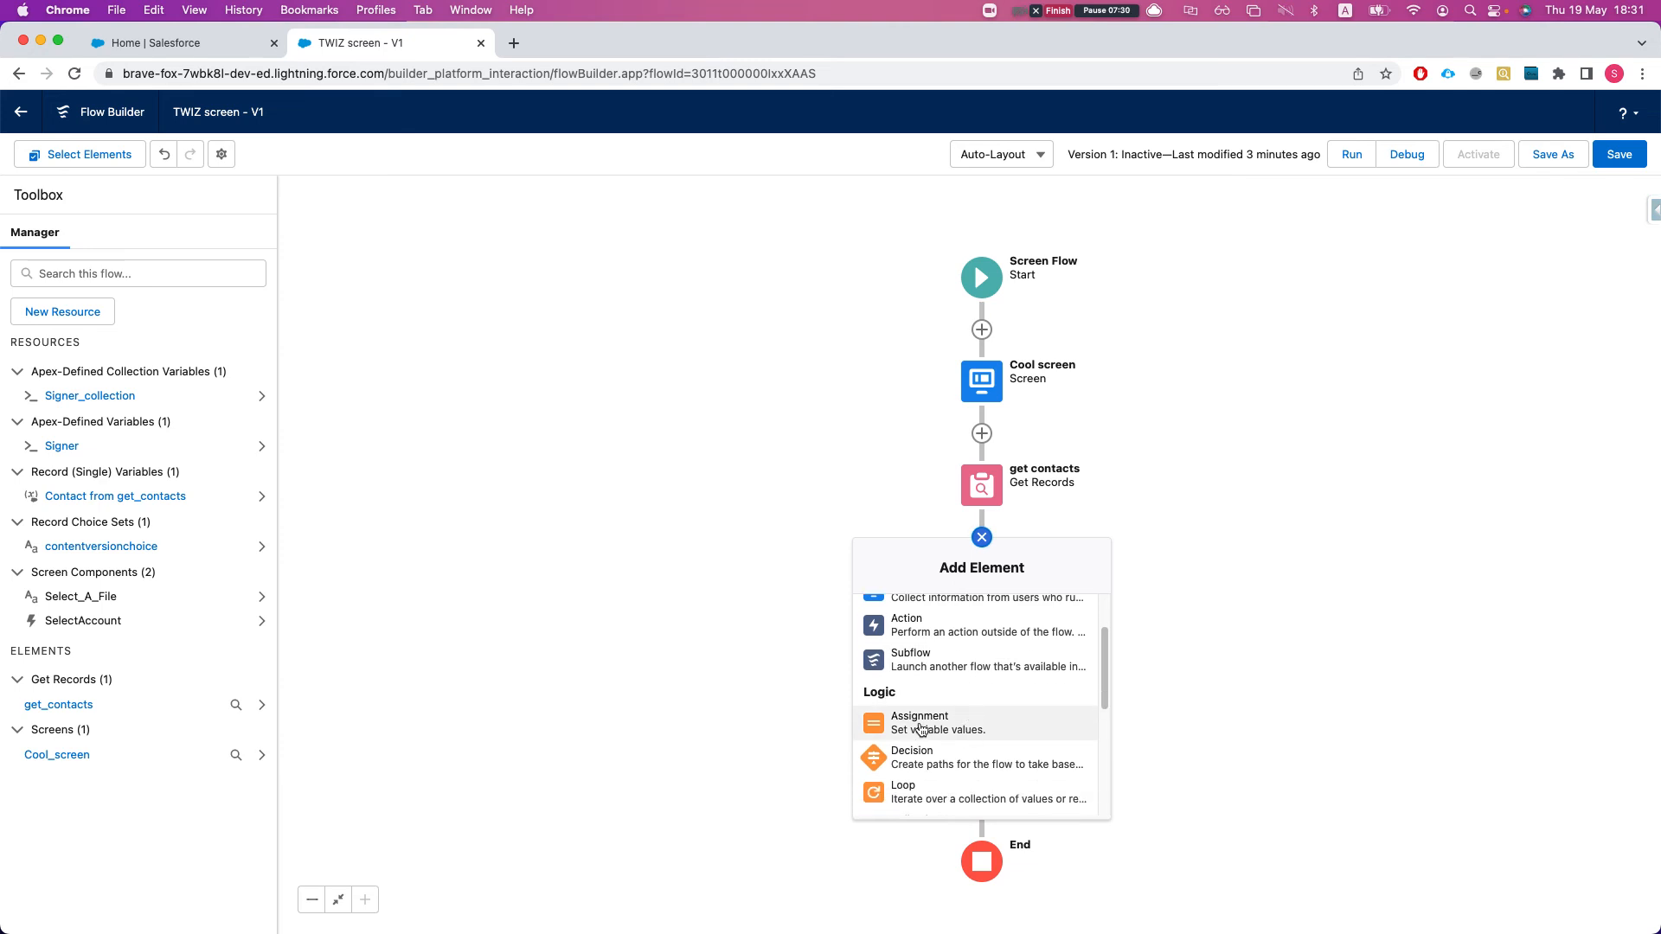
click(969, 735)
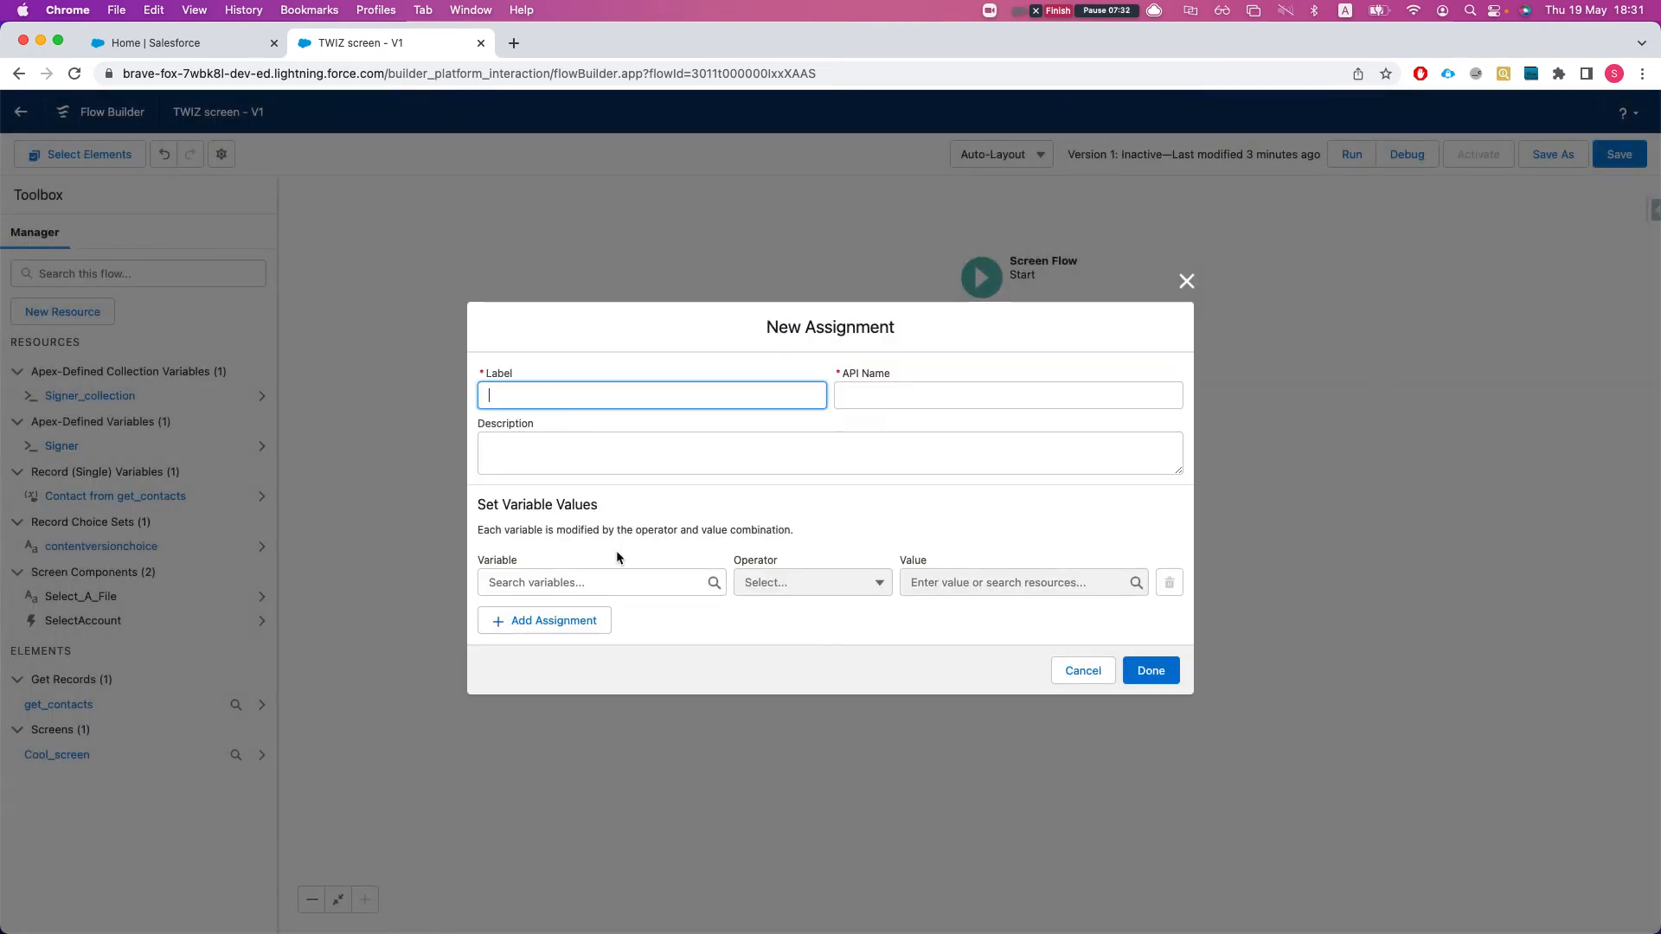
text(Set the signer)
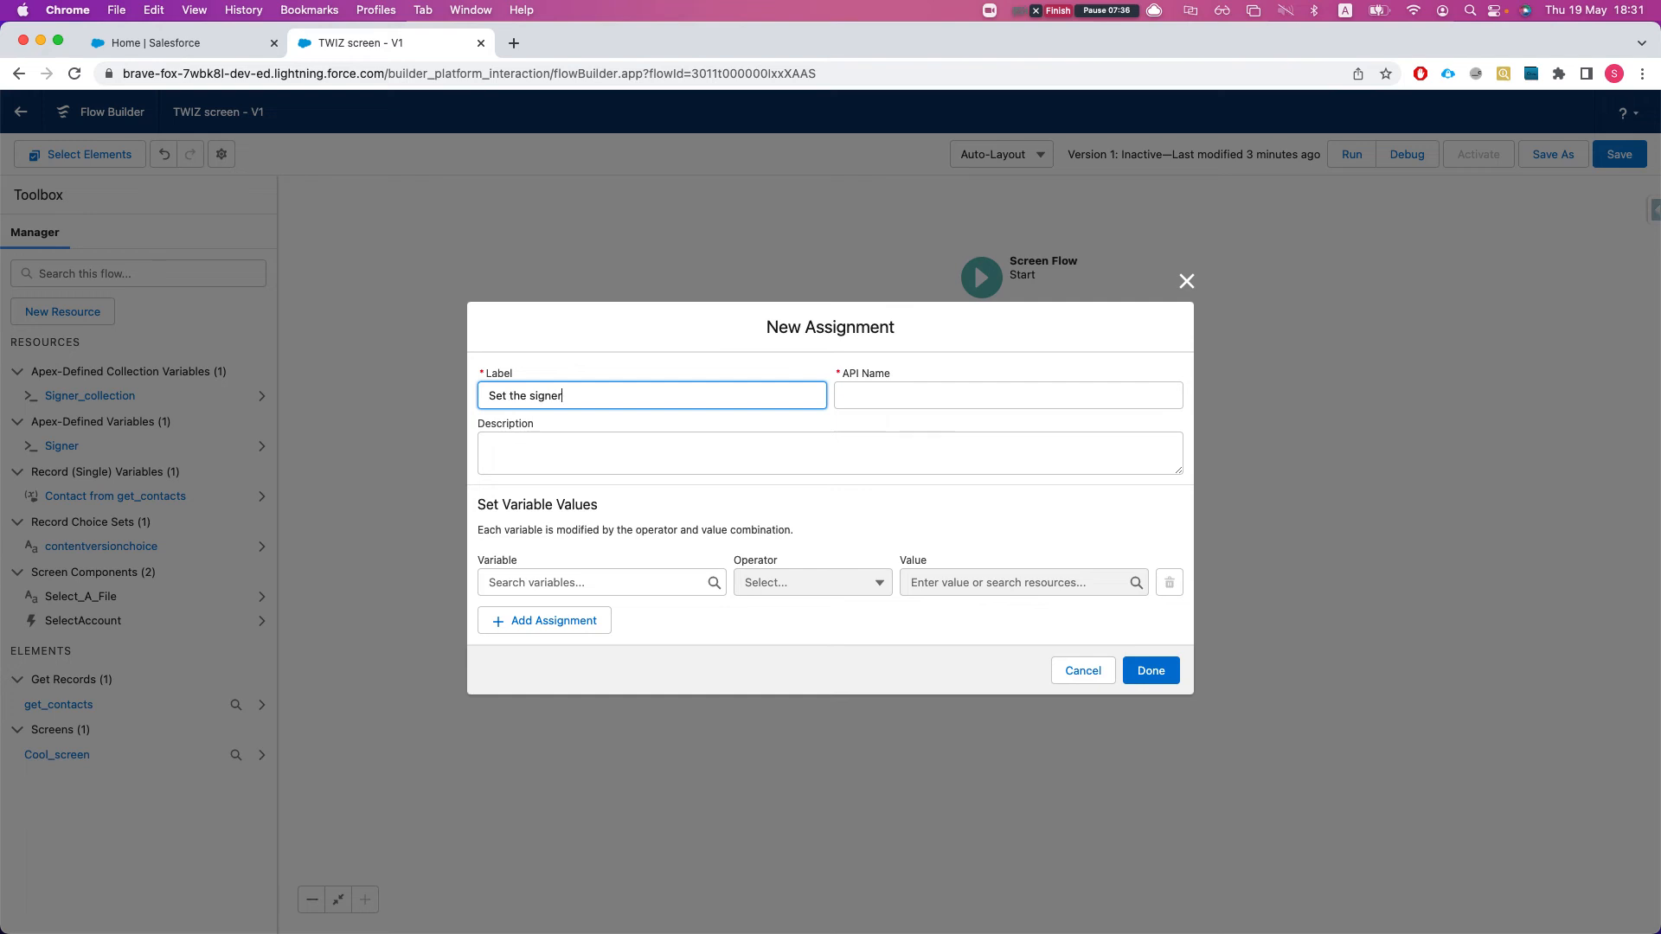
- Choose the Signer variable's Email field as the first variable in the Set the signer assignment
click(608, 581)
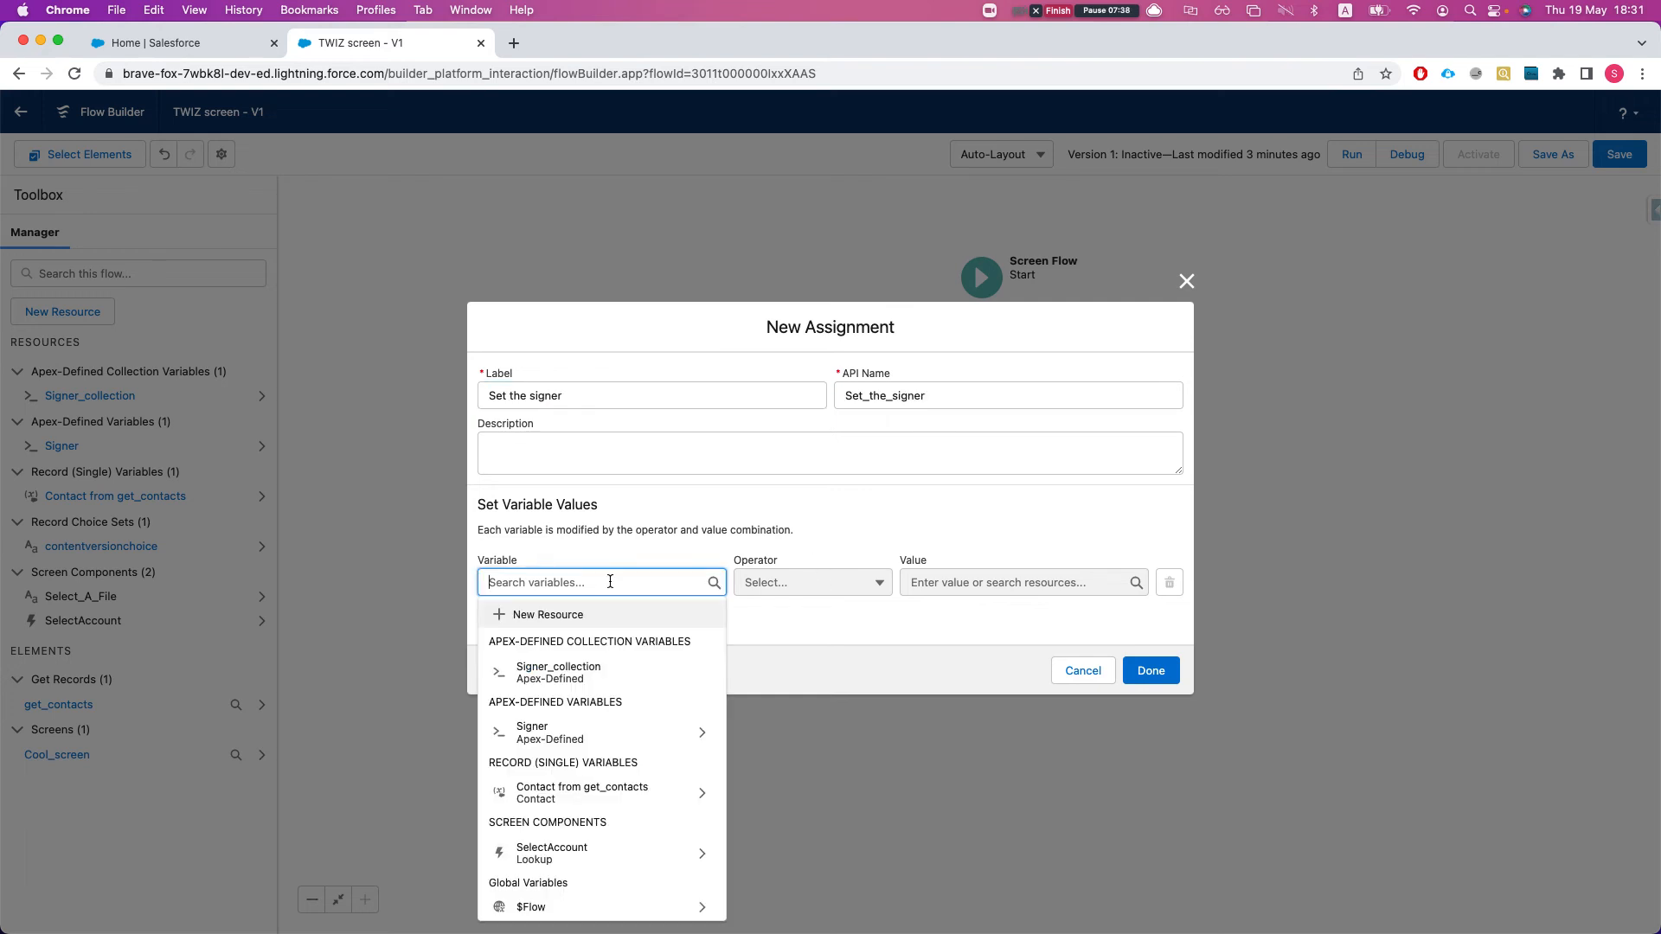
click(574, 734)
click(619, 623)
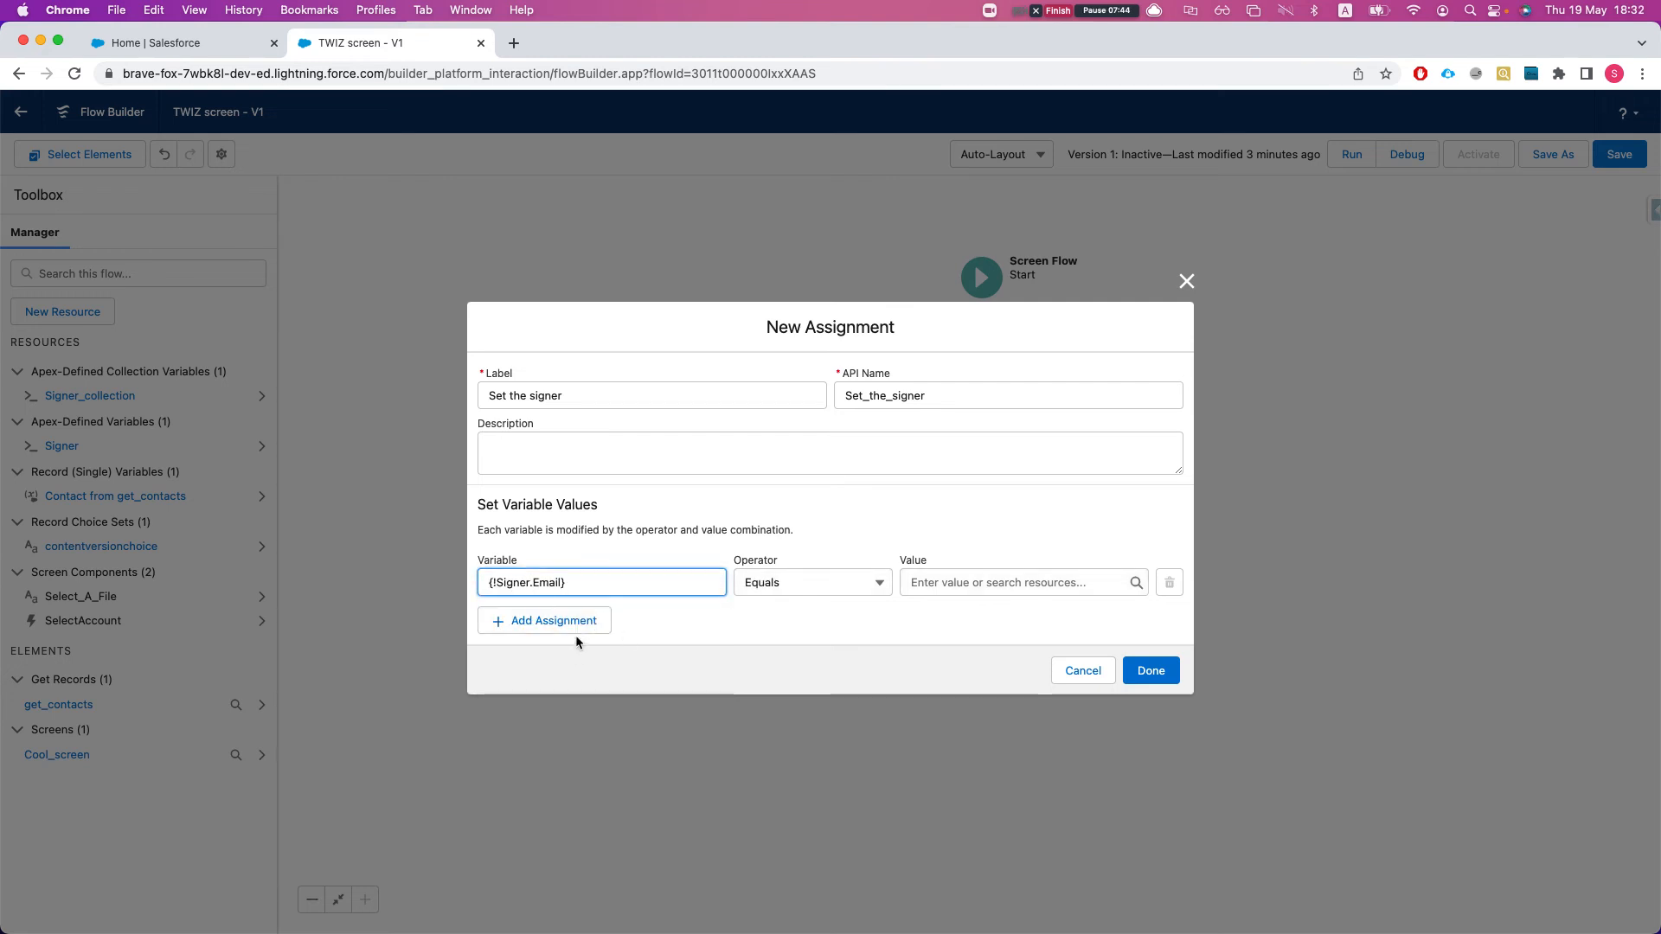
- Add a second assignment row that uses the Signer variable's FirstName field
click(575, 629)
click(589, 609)
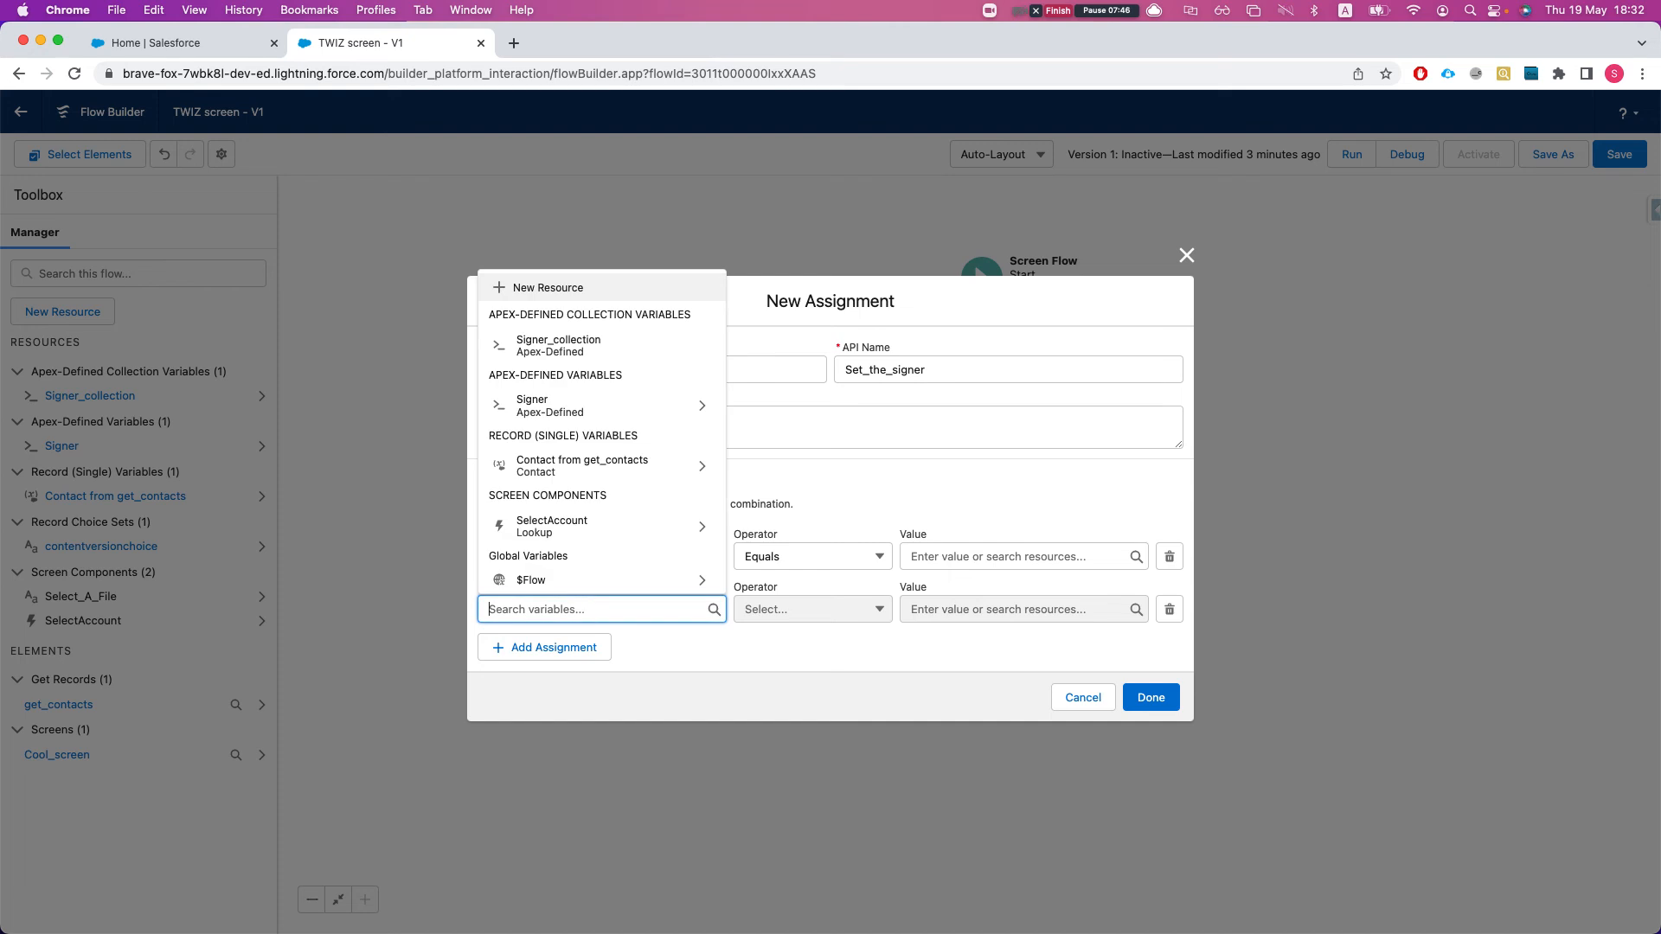
text(sign)
key(Down)
key(Down)
key(Down)
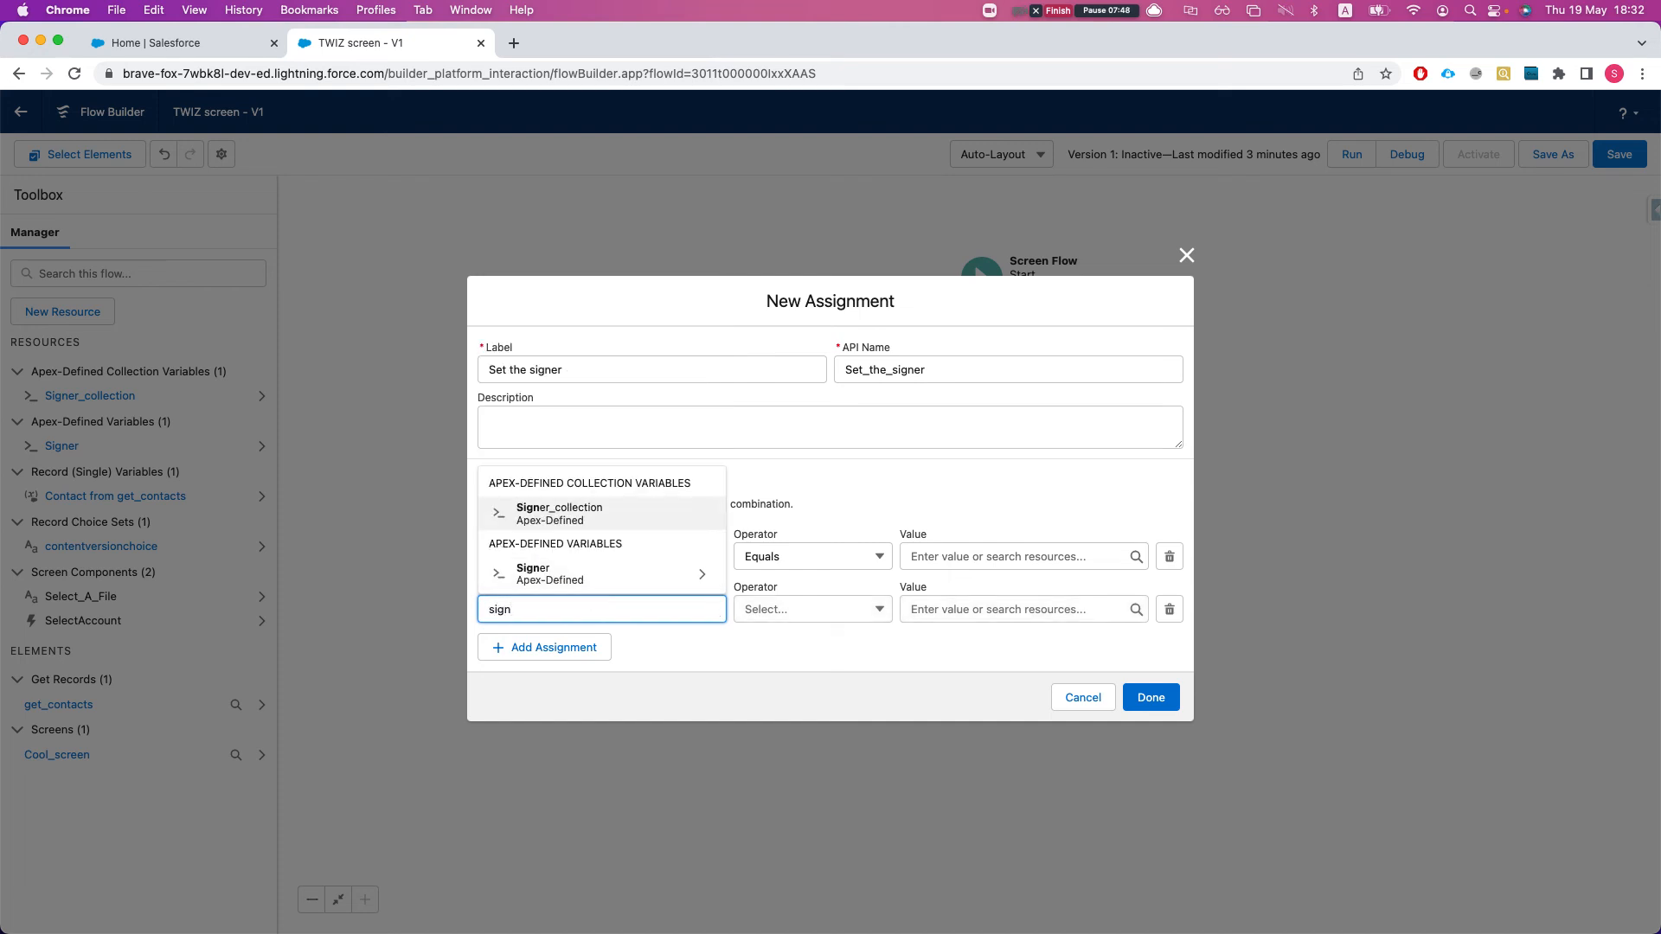
key(Return)
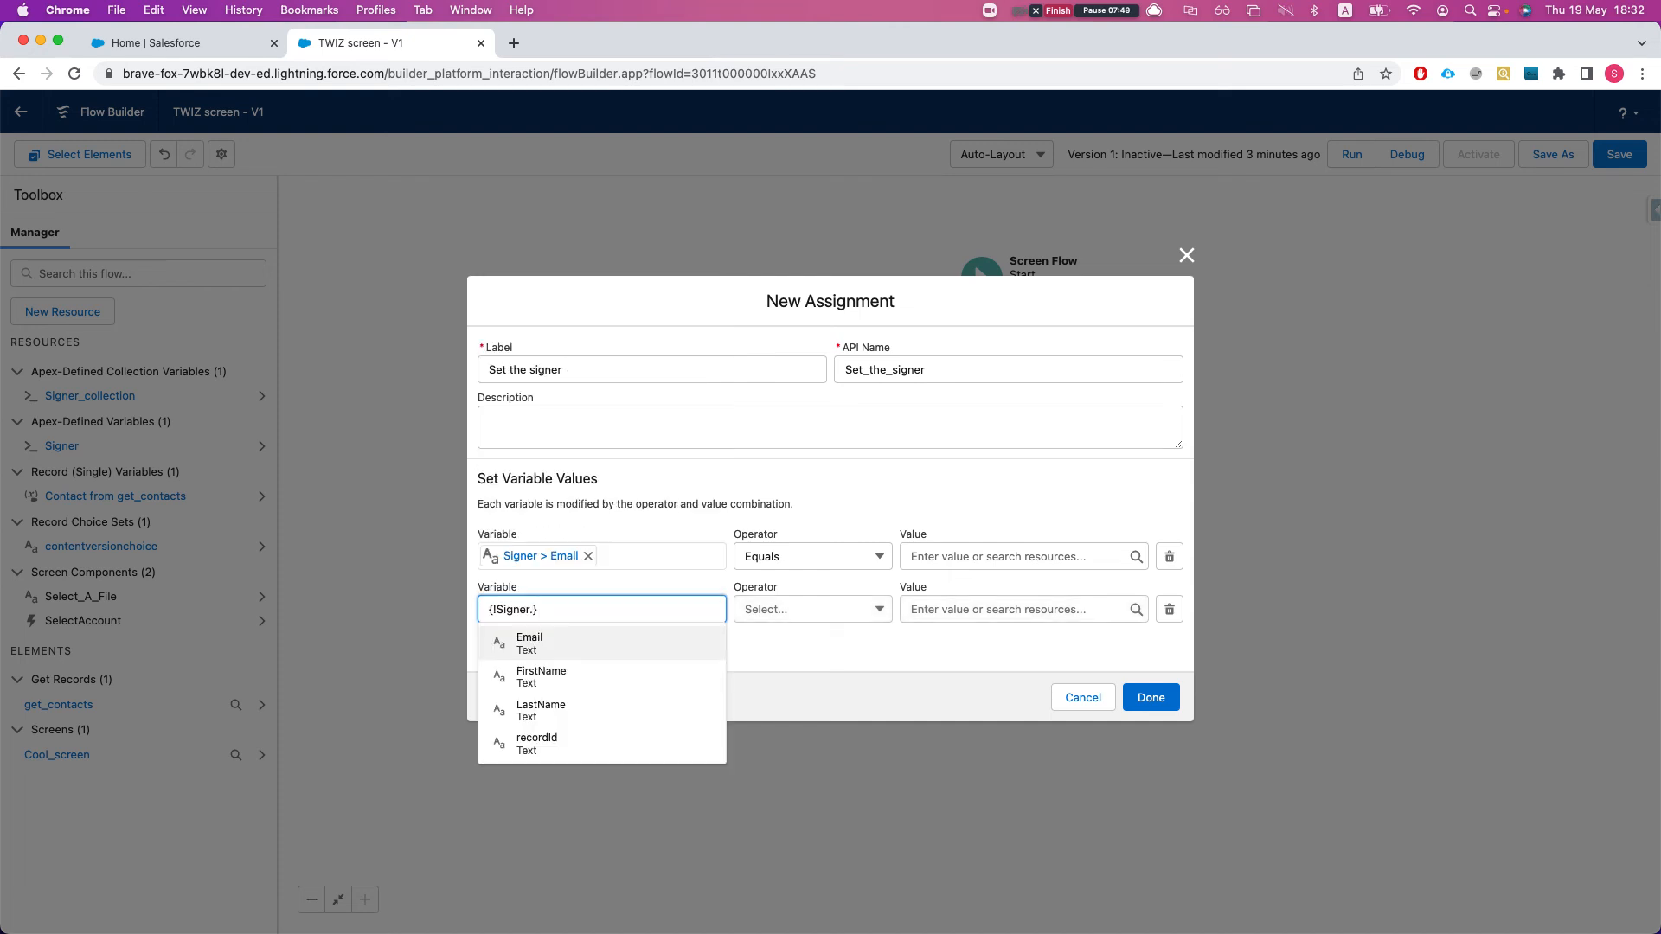
click(576, 679)
- Add a third assignment row that uses the Signer variable's LastName field
click(556, 661)
click(564, 642)
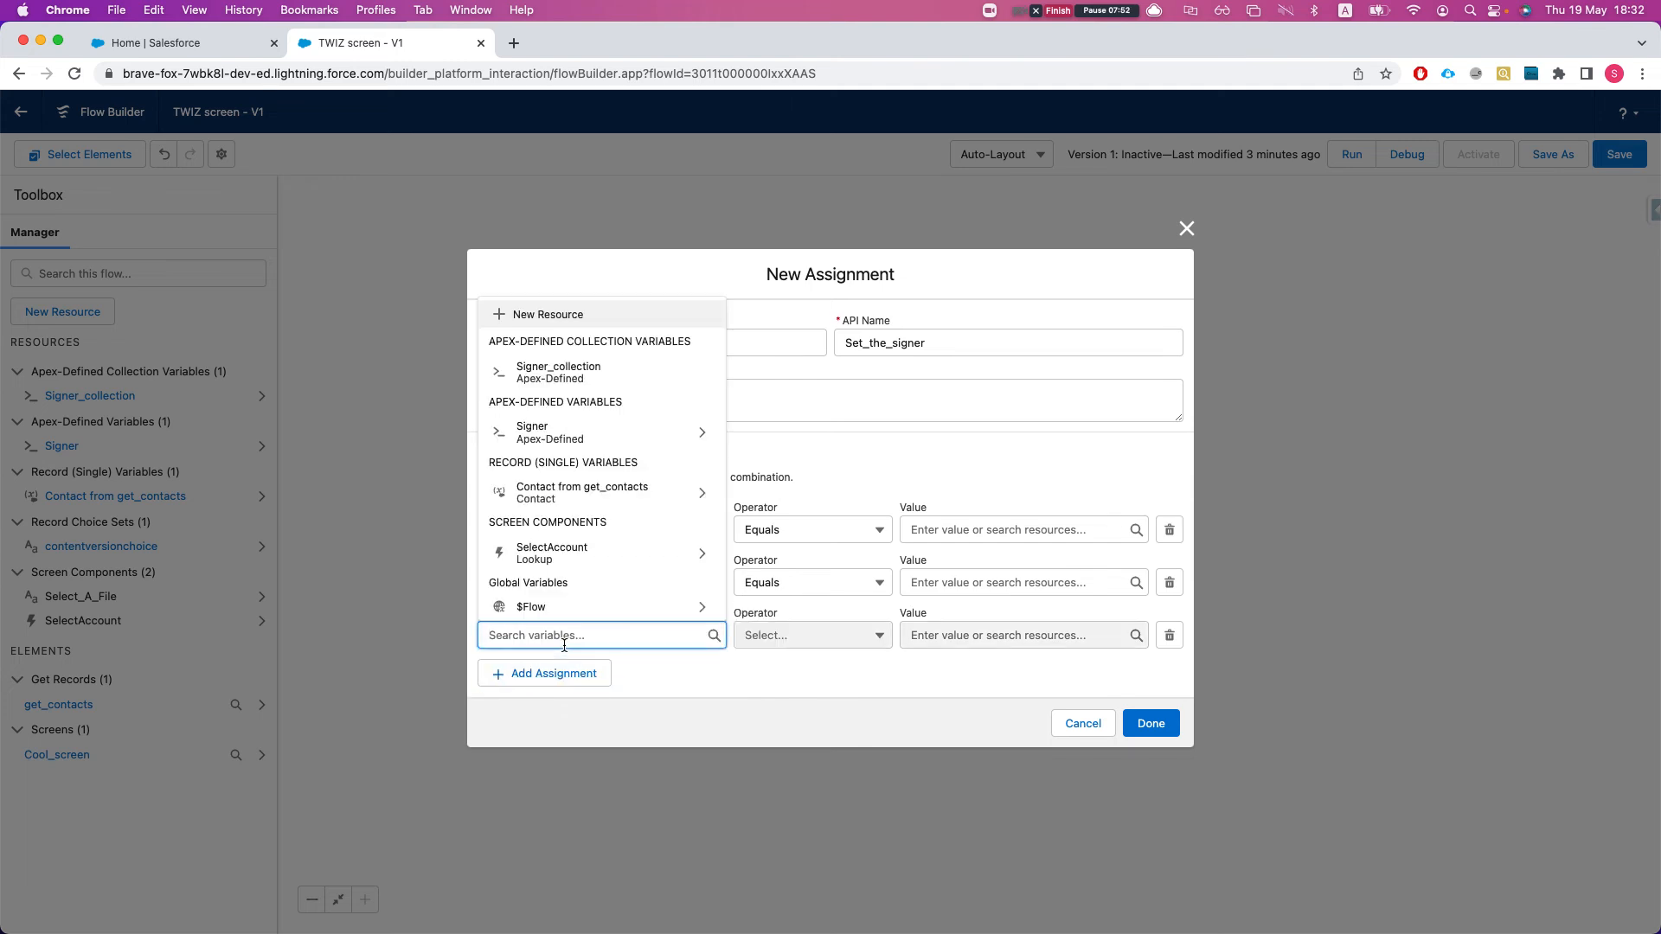
text(signer)
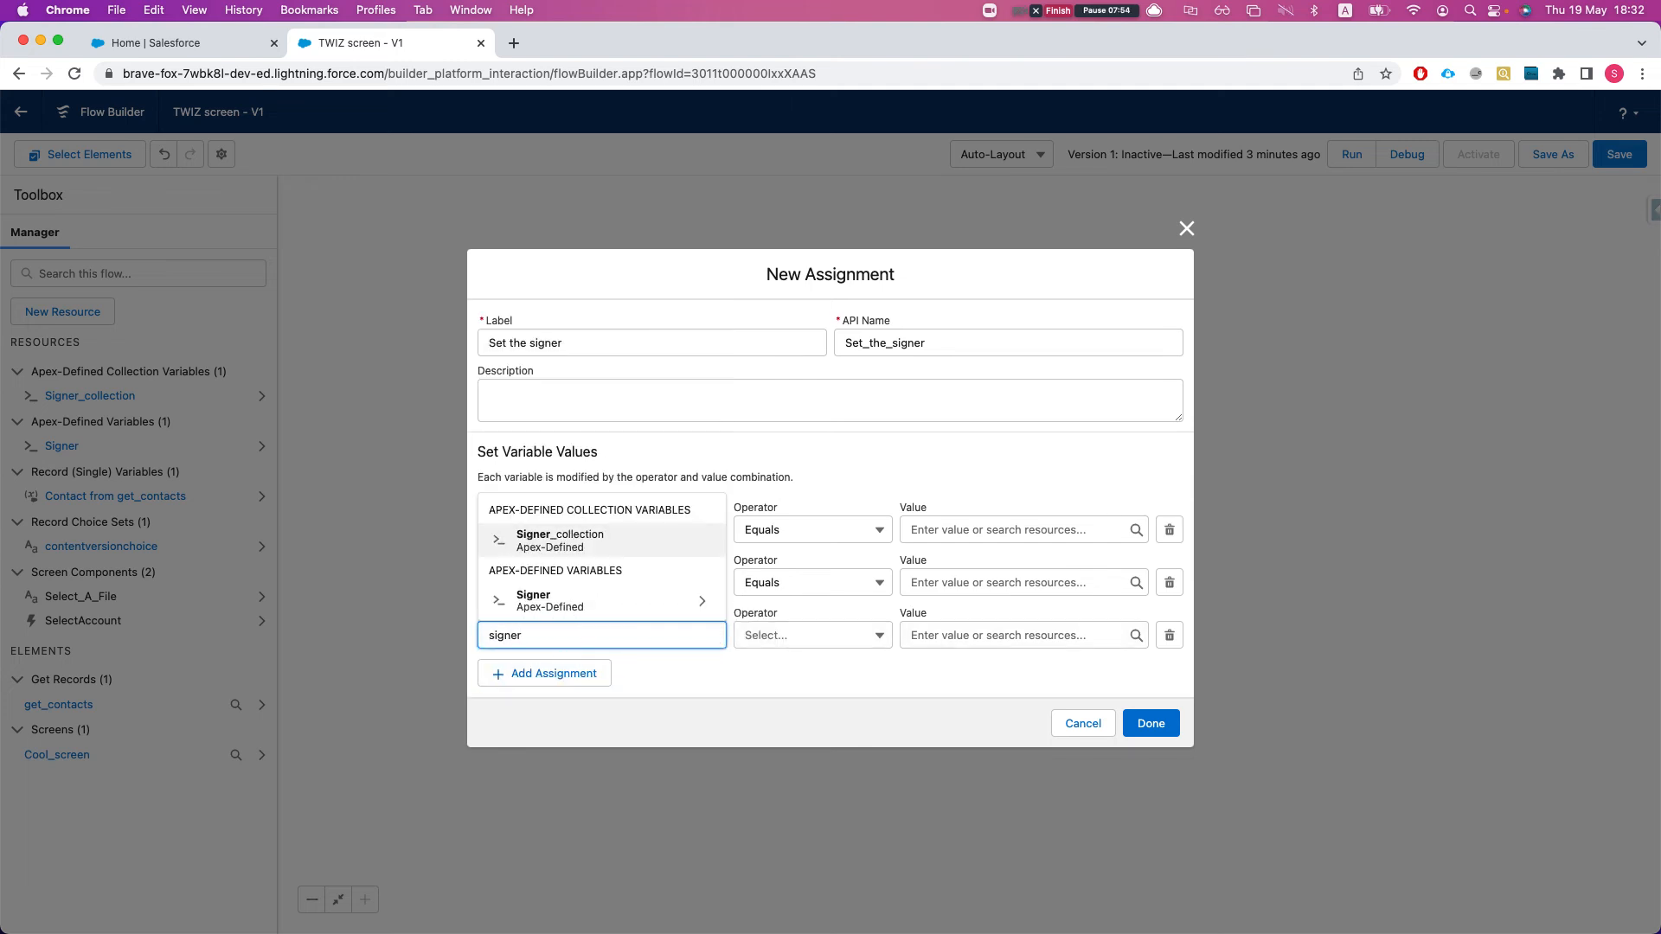
click(563, 600)
click(545, 738)
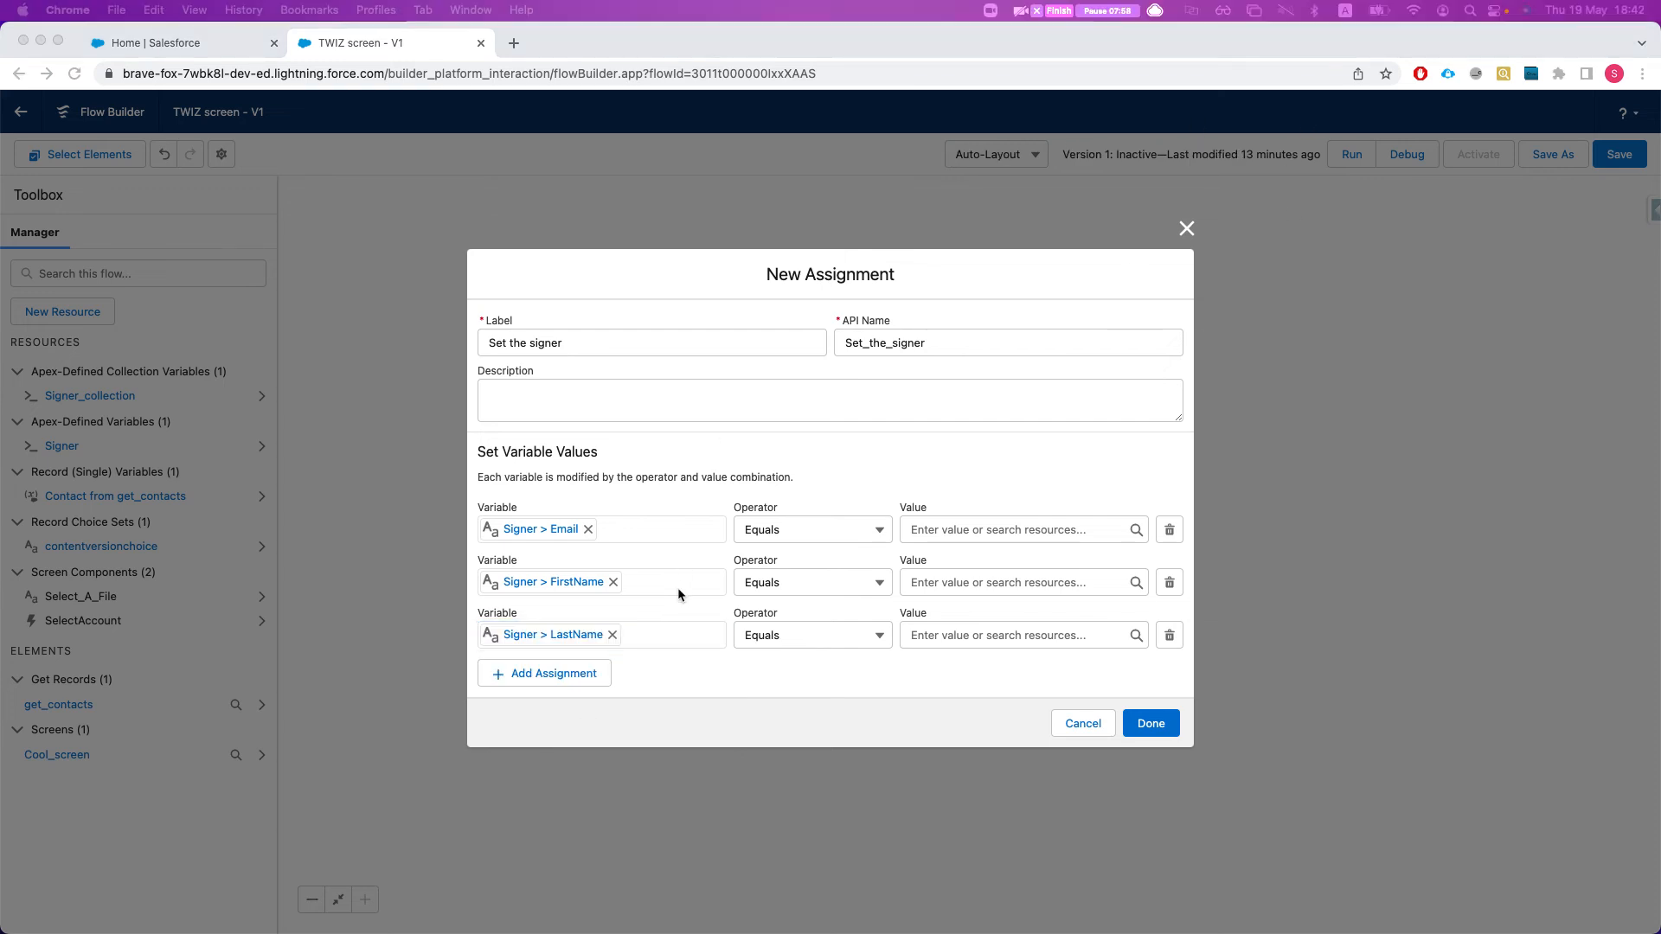
- Add a fourth assignment row that uses the Signer variable's recordId field
click(543, 680)
click(544, 674)
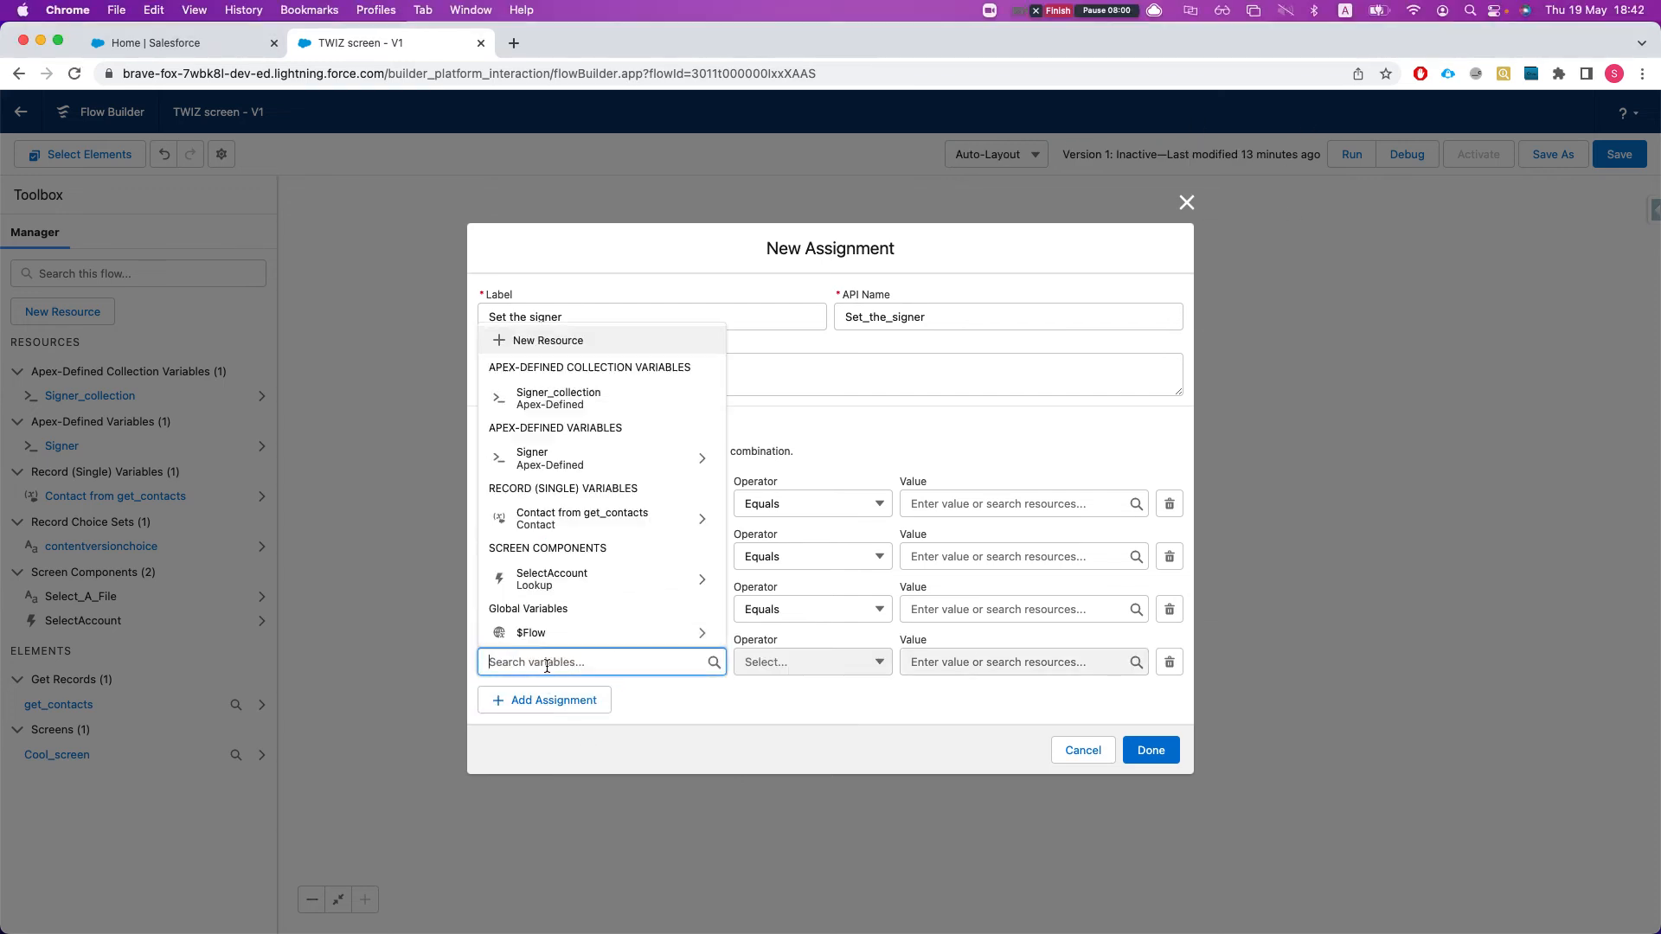
text(signer)
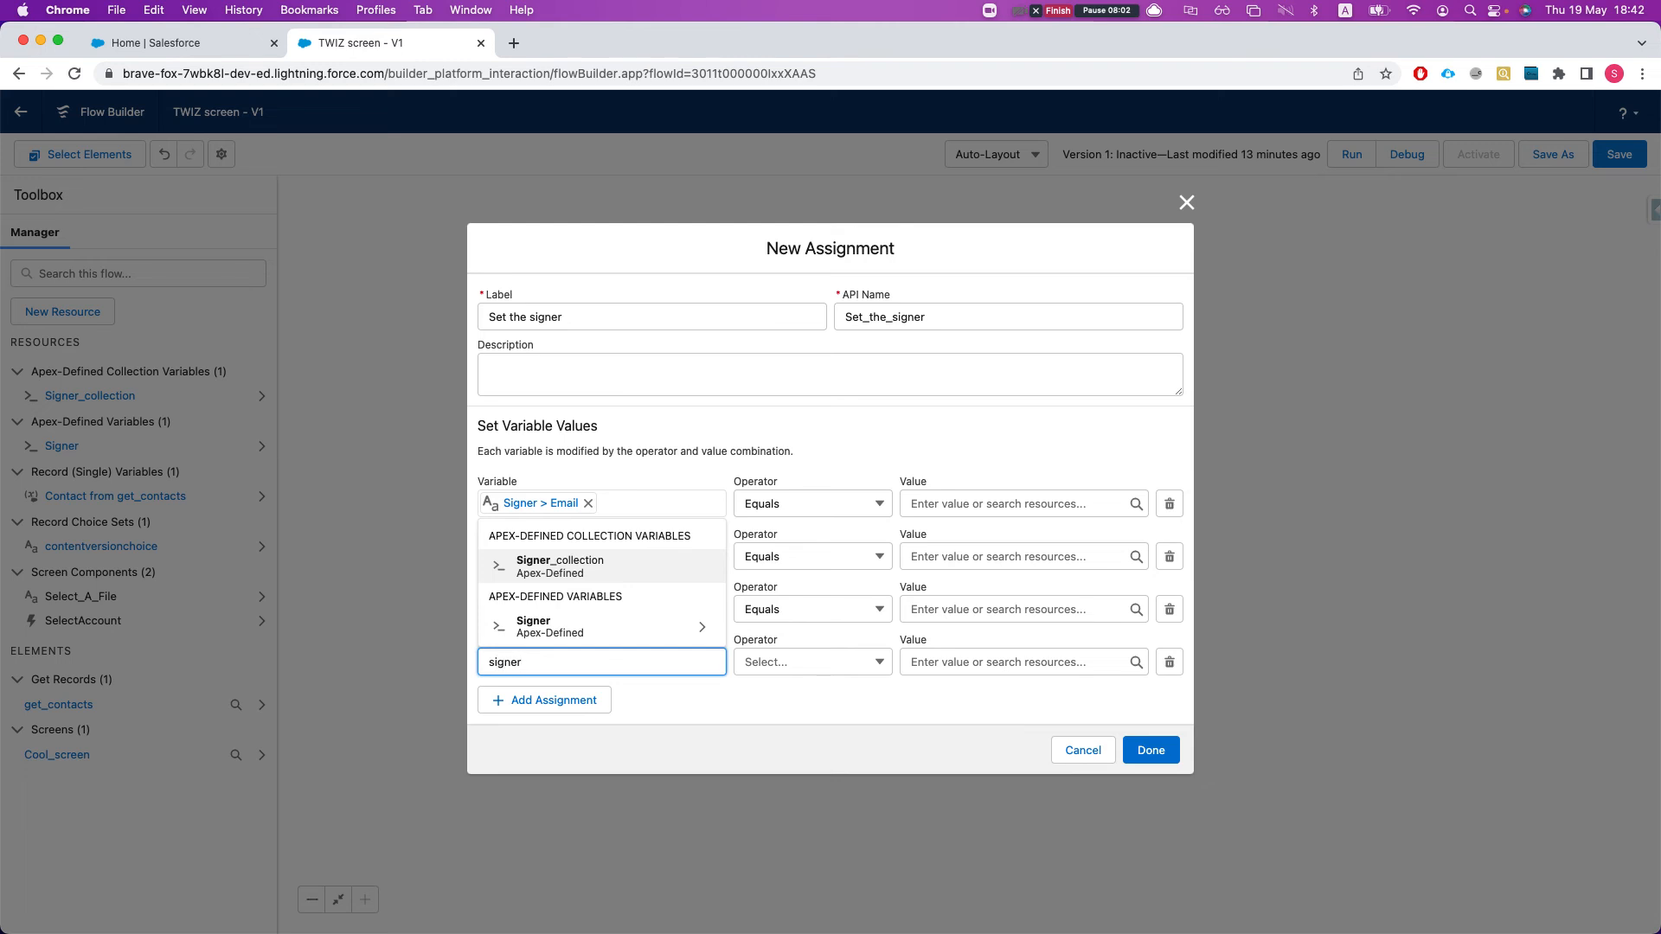
key(Return)
key(Down)
key(Down)
key(Down)
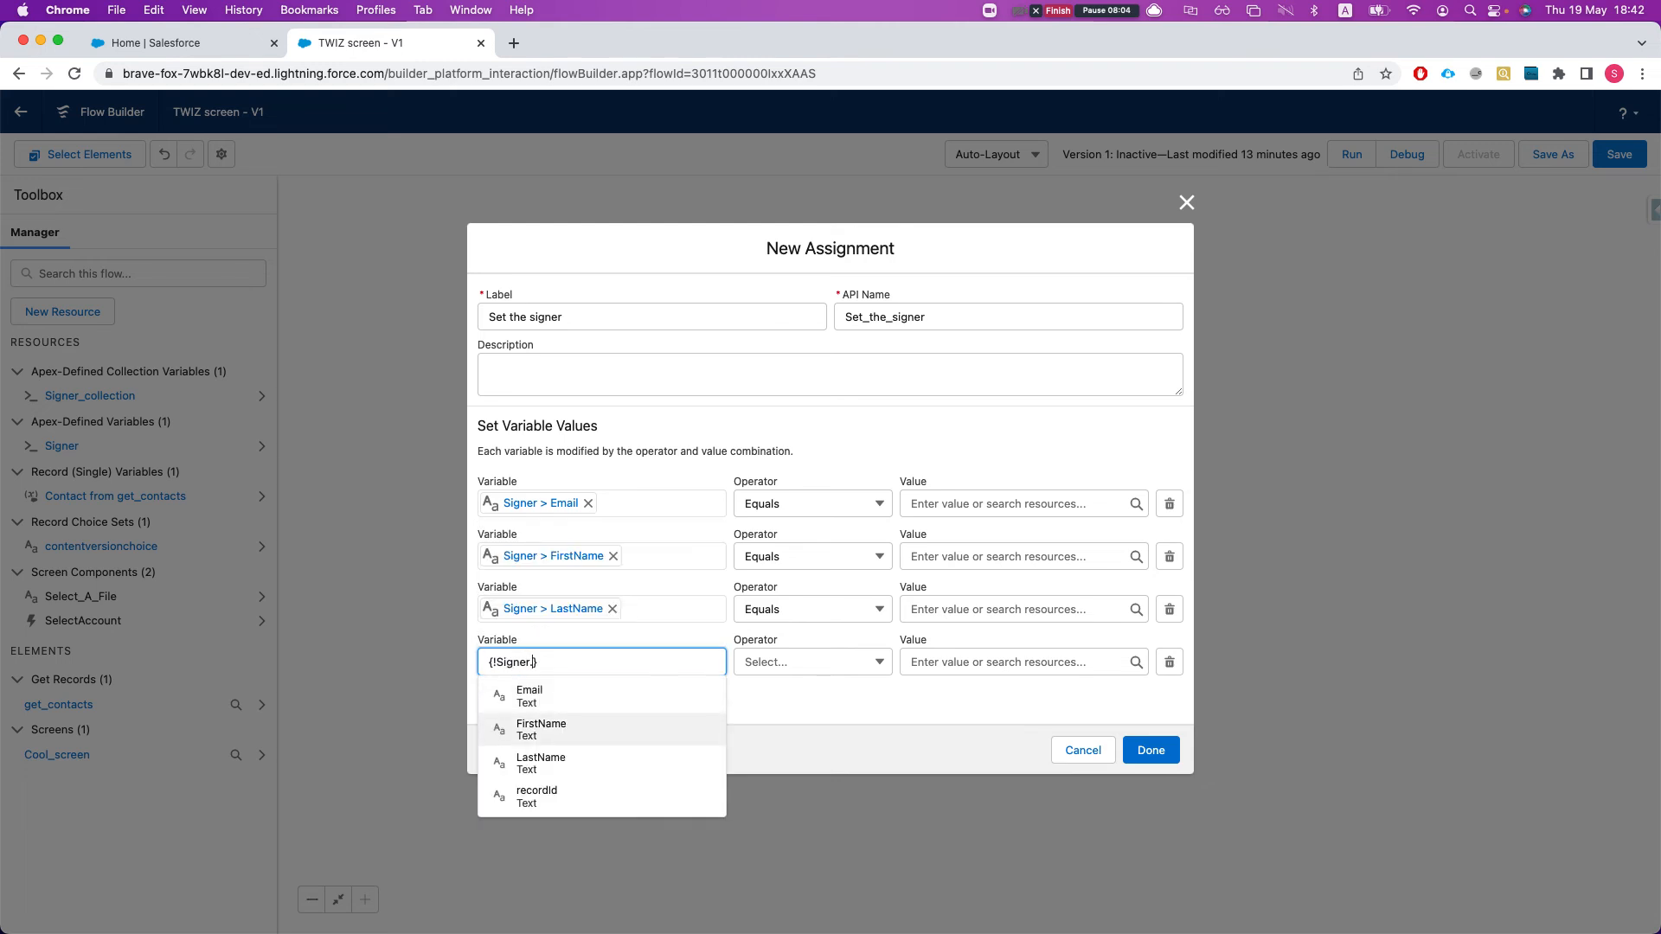
key(Return)
click(642, 456)
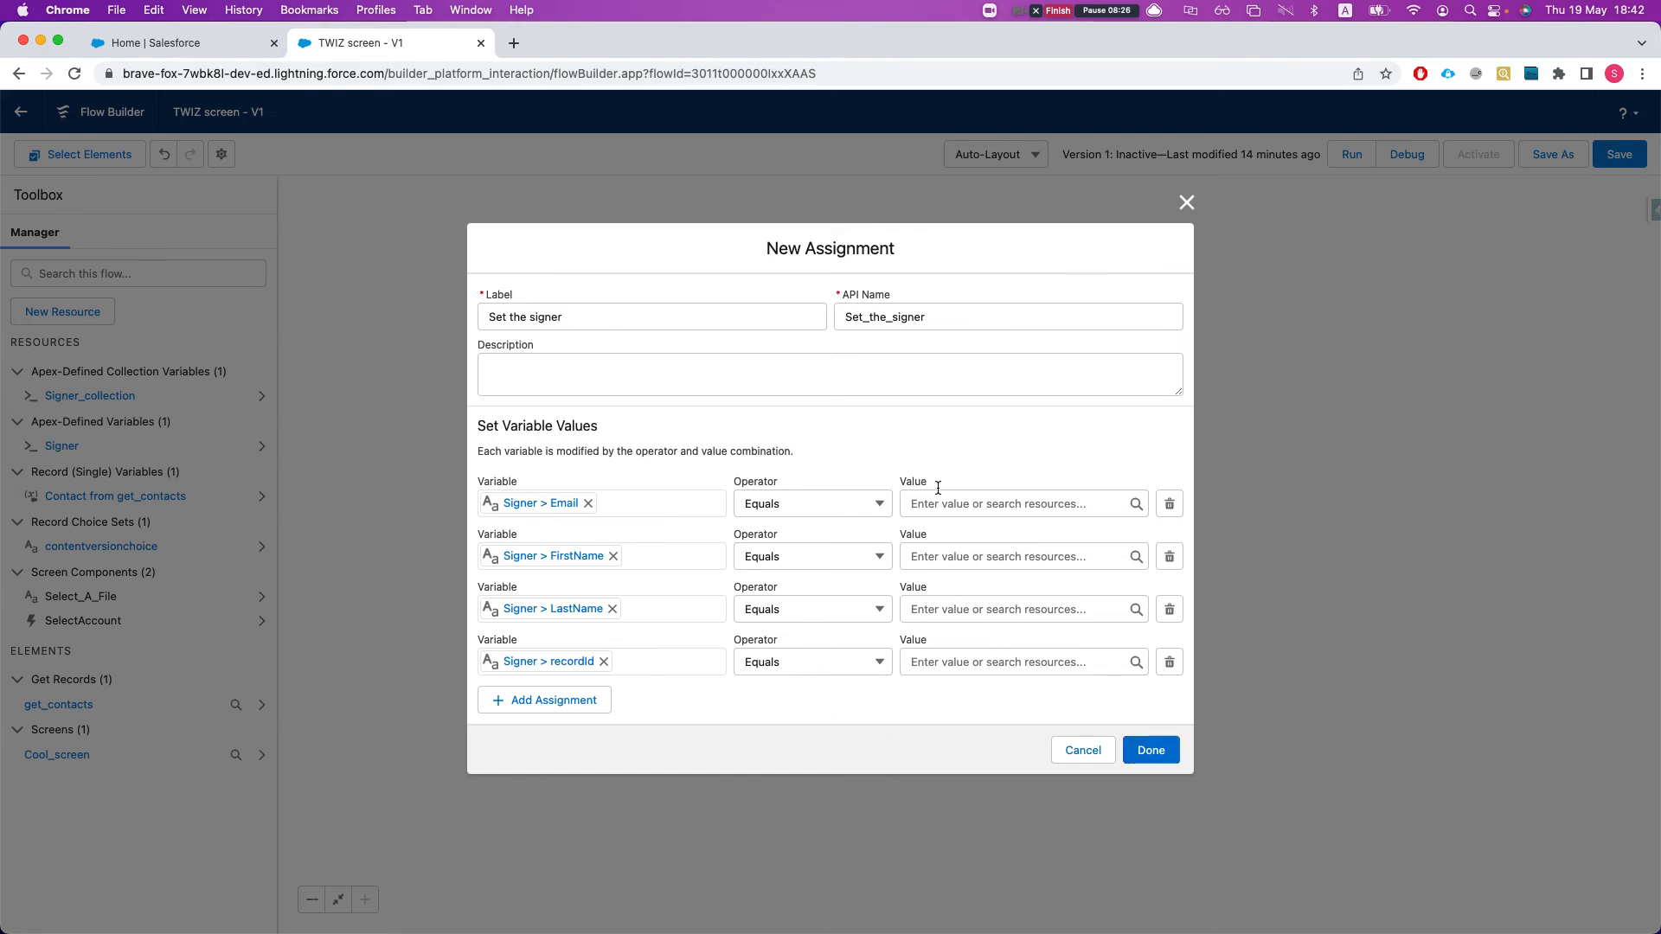
- Set the Signer Email value to the Email of the contact from get_contacts
click(961, 509)
text(get)
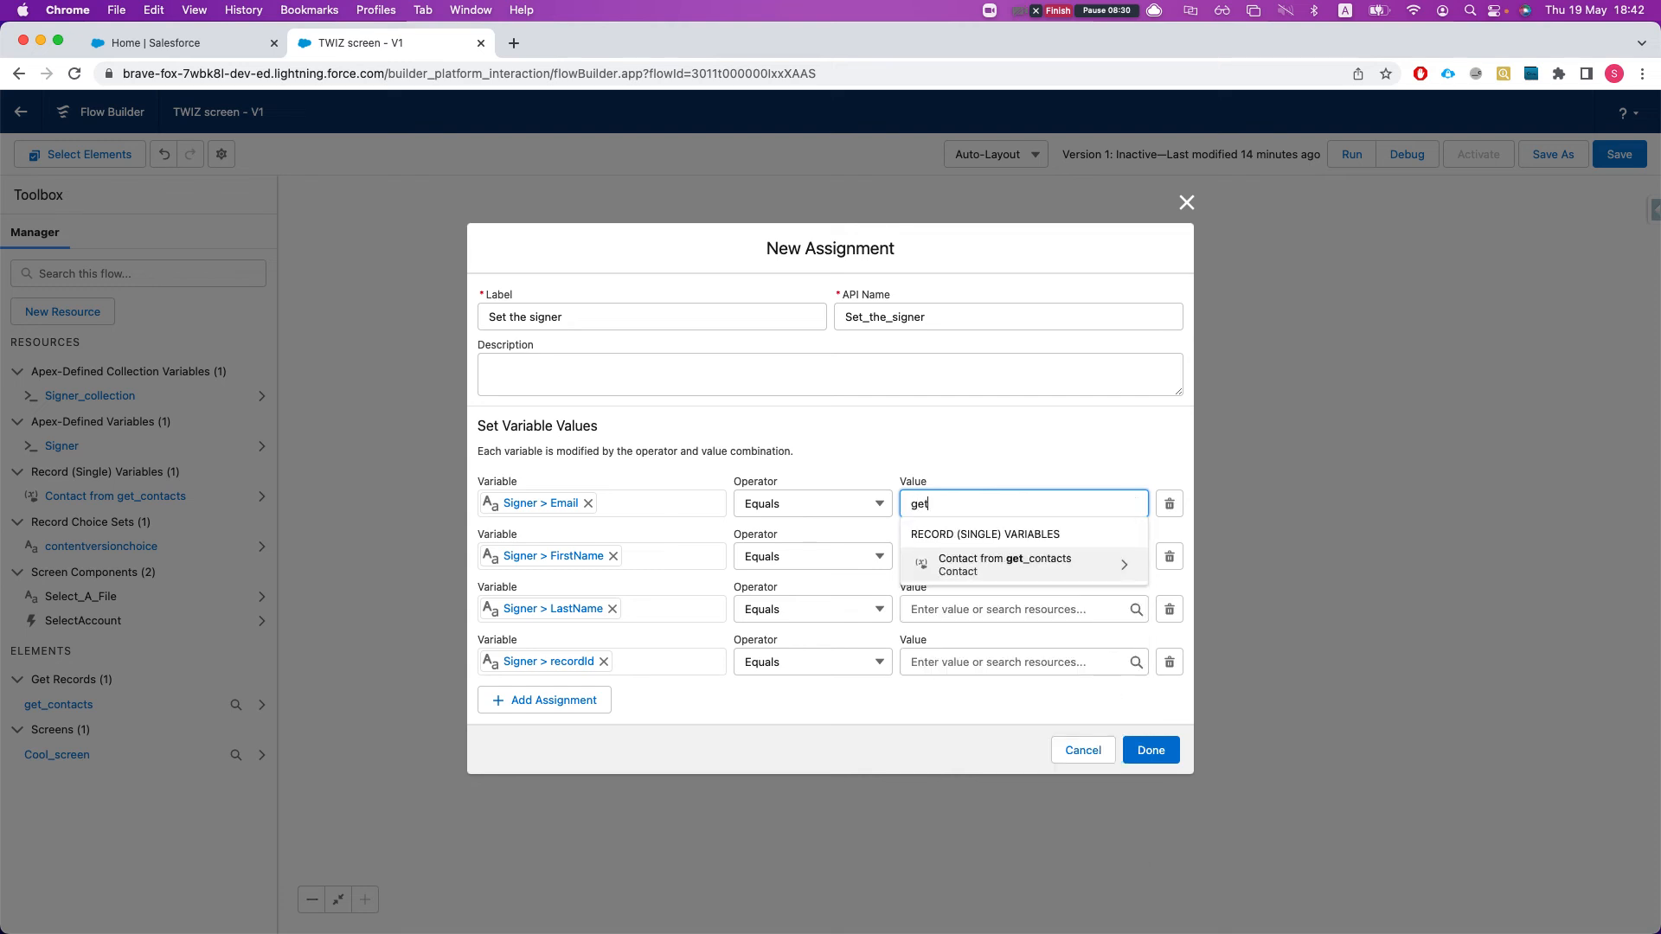
key(Return)
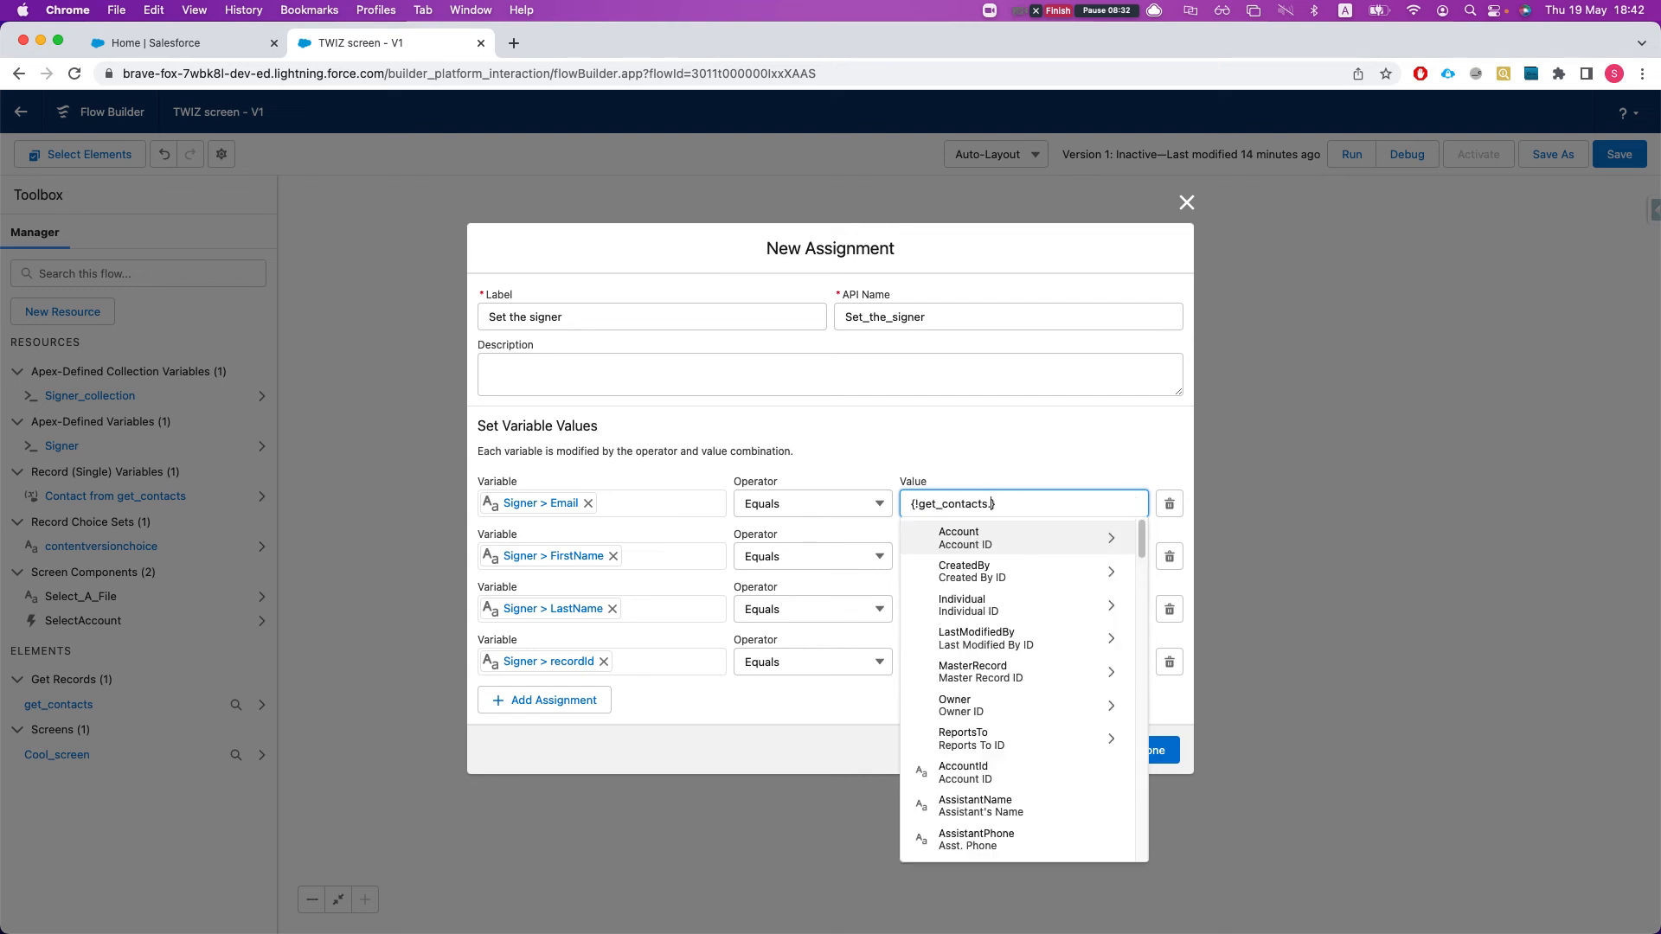
text(email)
key(Return)
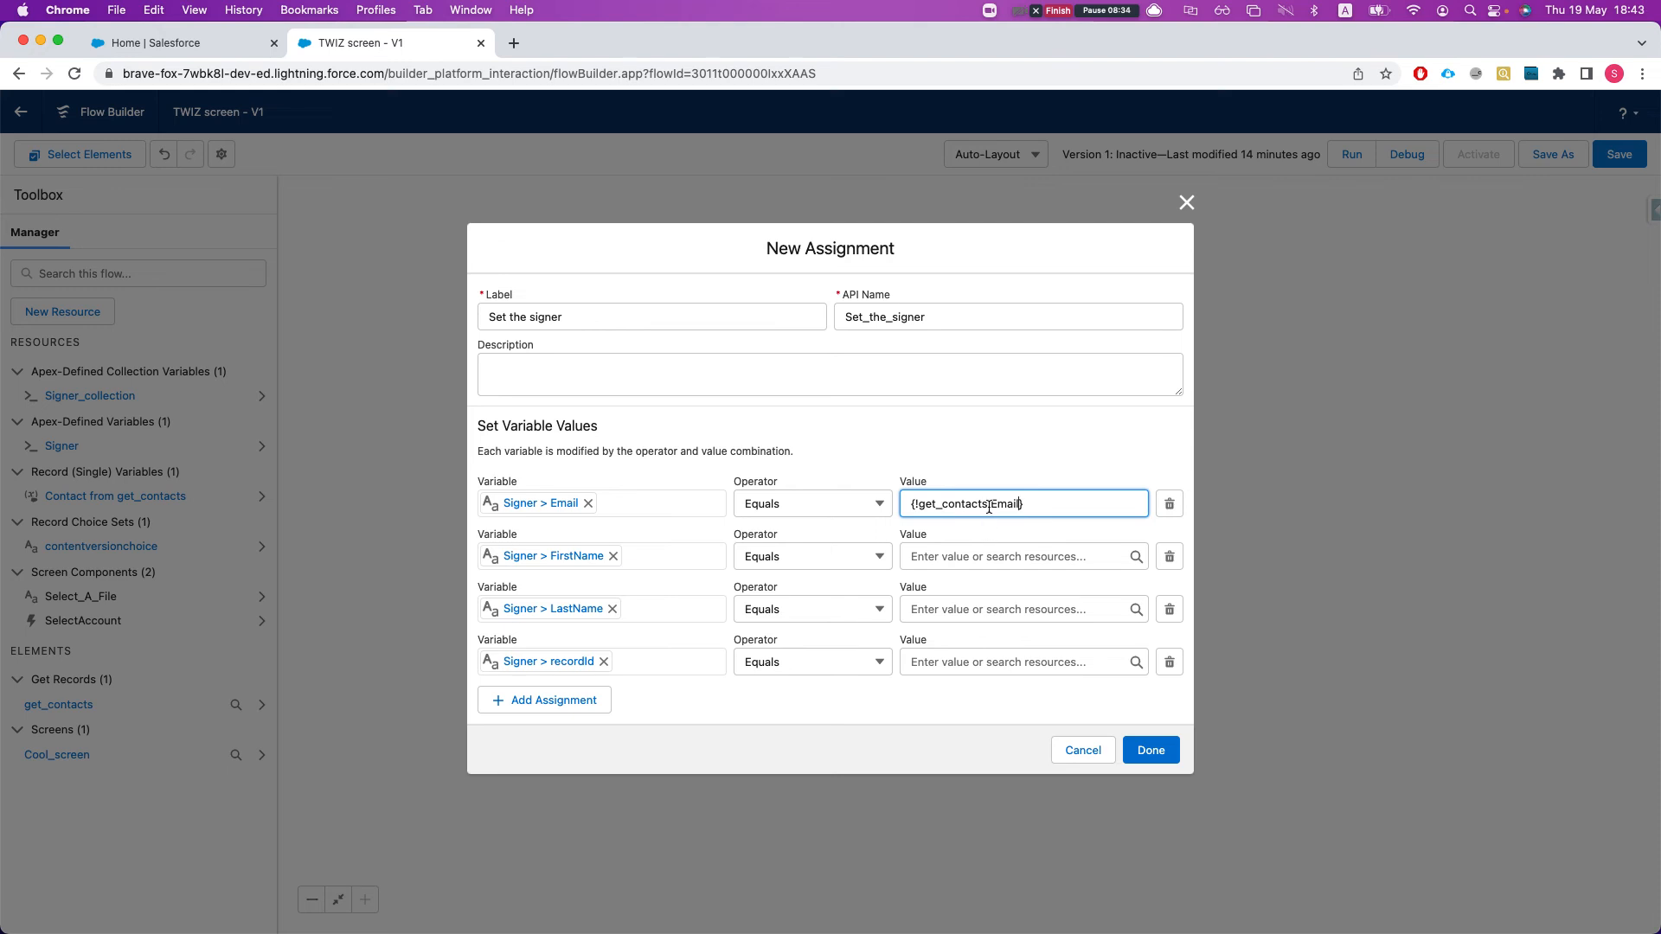
click(1028, 554)
text({!get_contacts.Email})
key(BackSpace)
key(BackSpace)
key(BackSpace)
key(BackSpace)
key(BackSpace)
key(BackSpace)
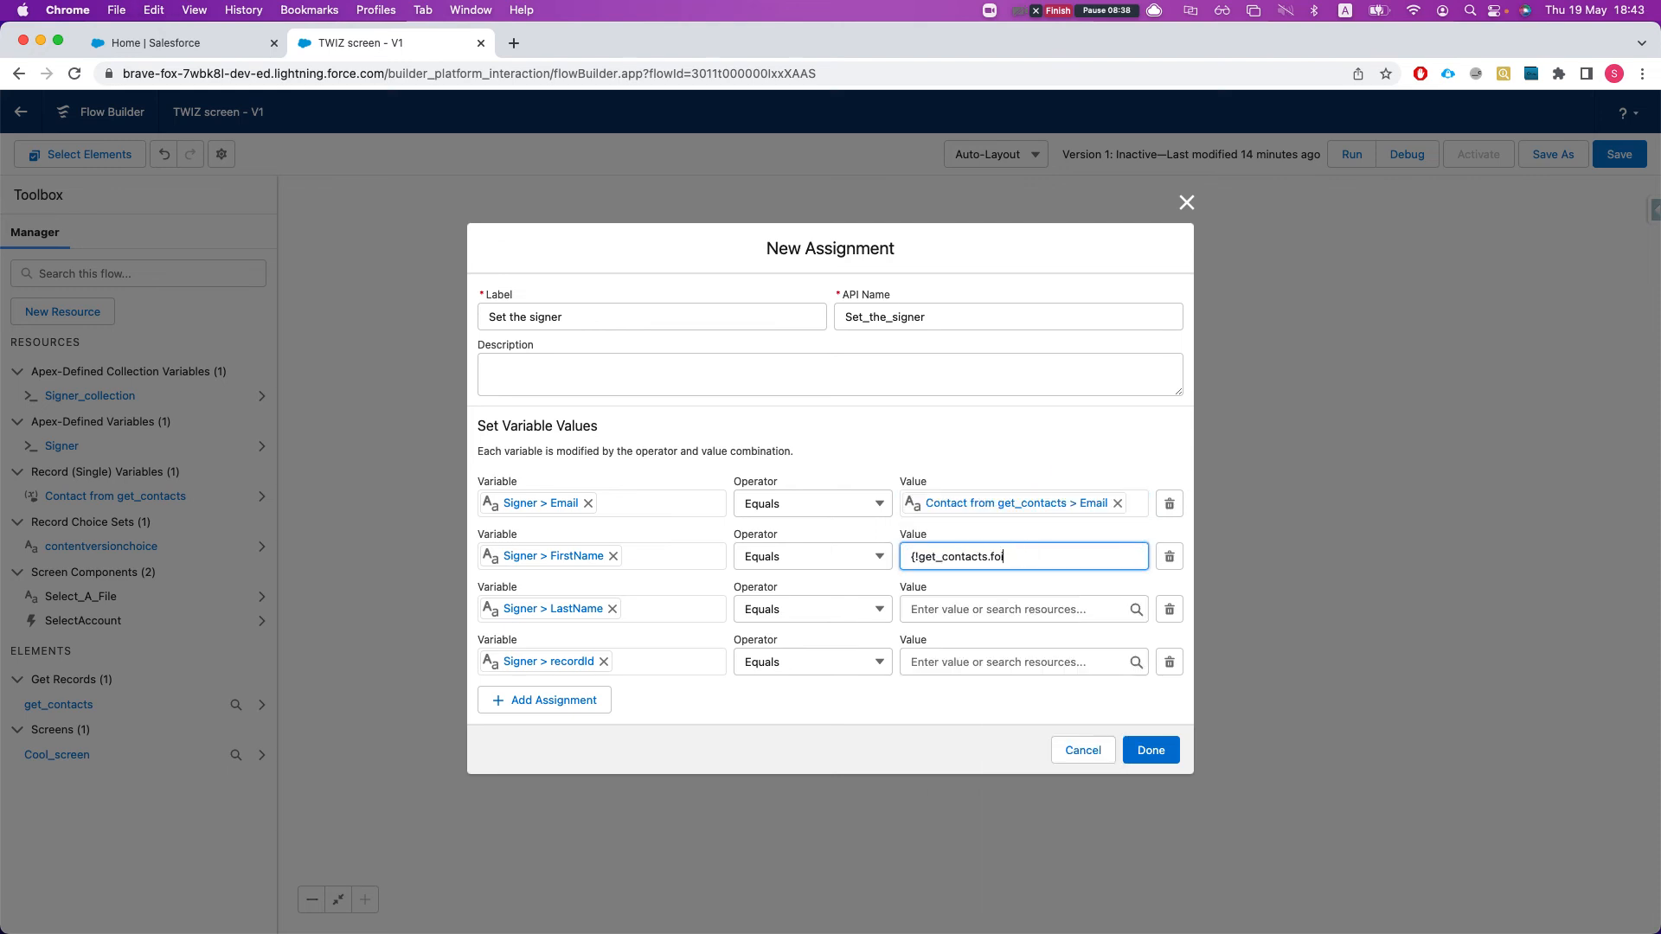
text(fi)
key(super+a)
key(BackSpace)
- Set the Signer FirstName value to the First Name of the contact from get_contacts
text(get)
key(Return)
text(fi)
key(Return)
- Set the Signer LastName value to the LastName of the contact from get_contacts
click(1041, 609)
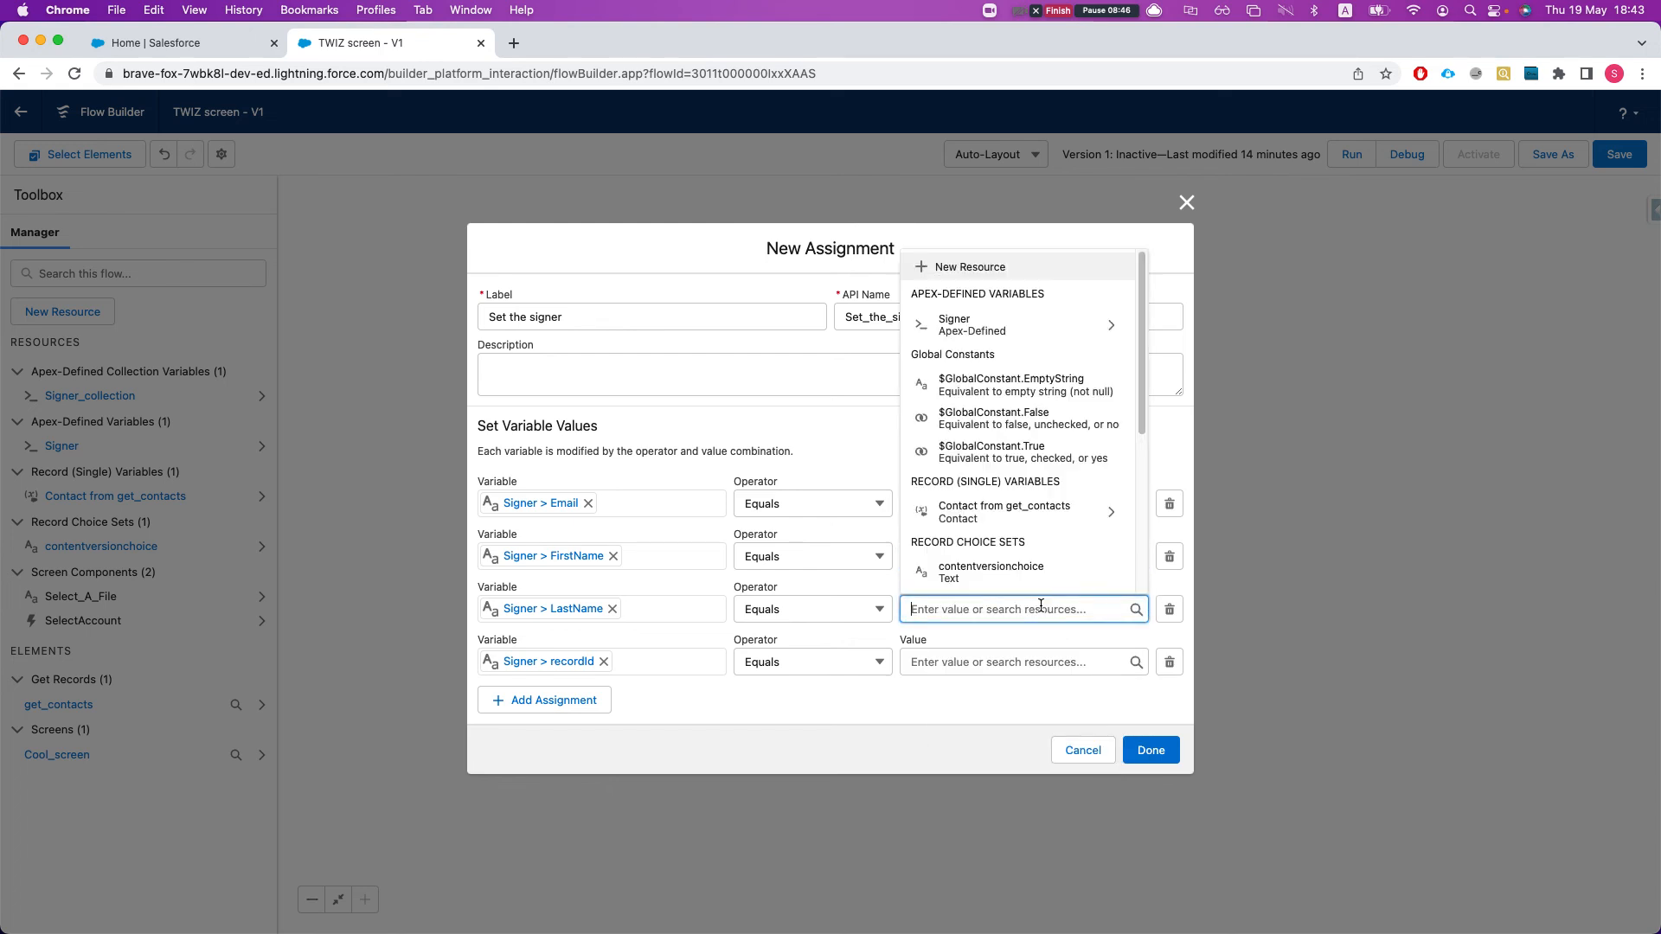
text(contact)
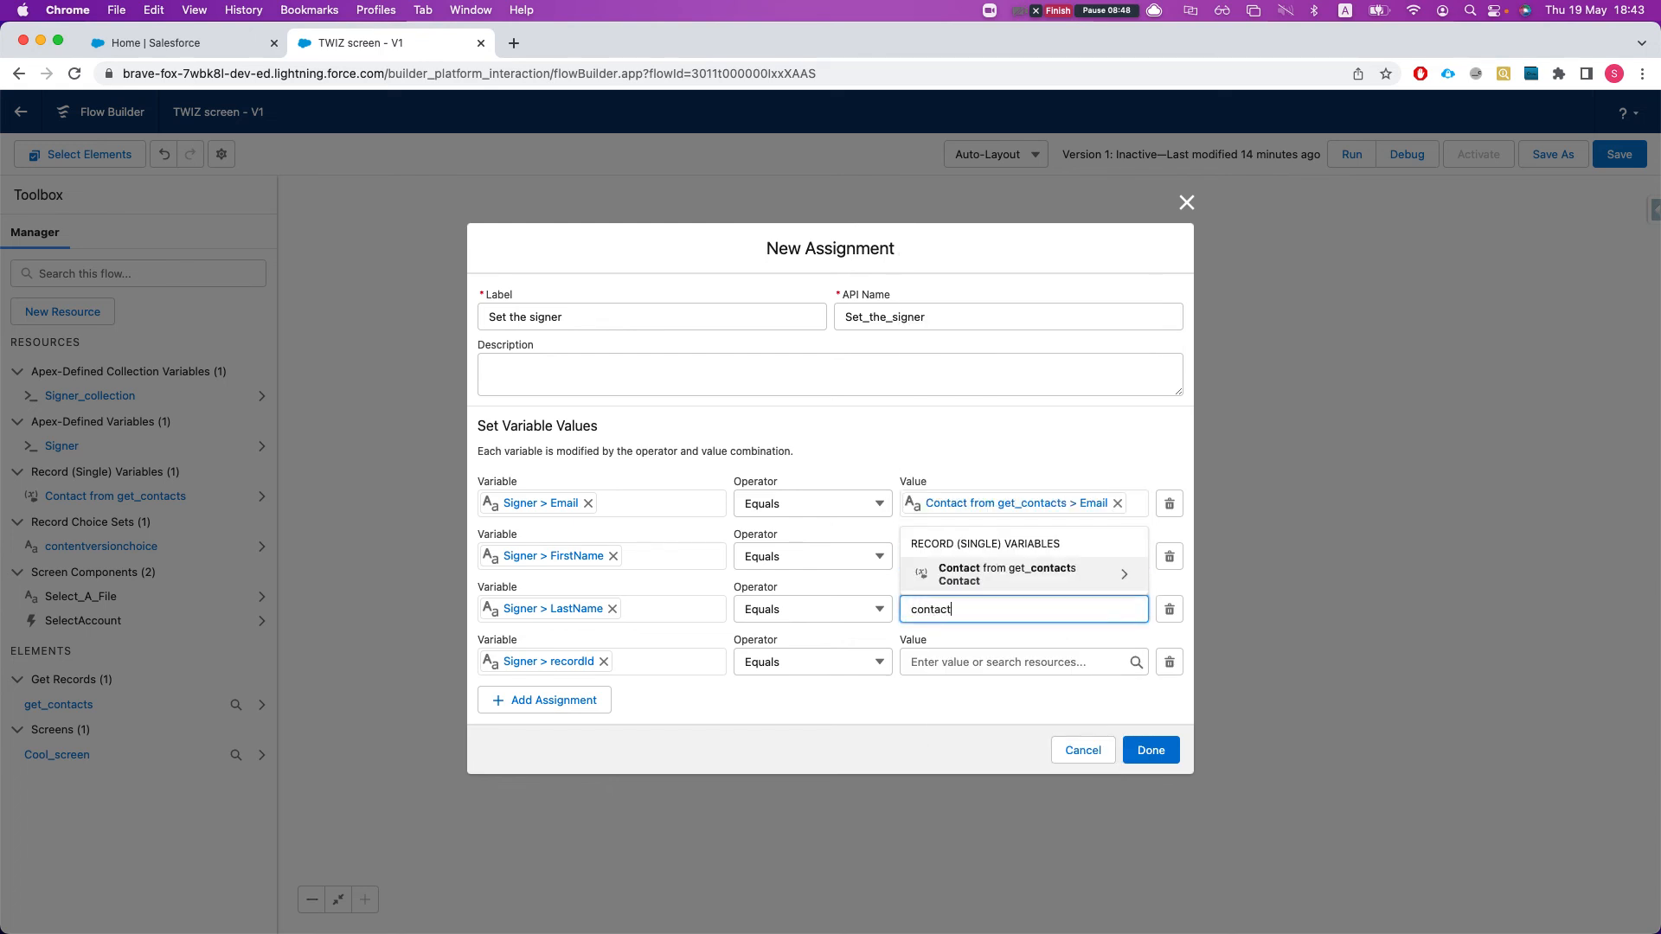
key(Return)
text(last)
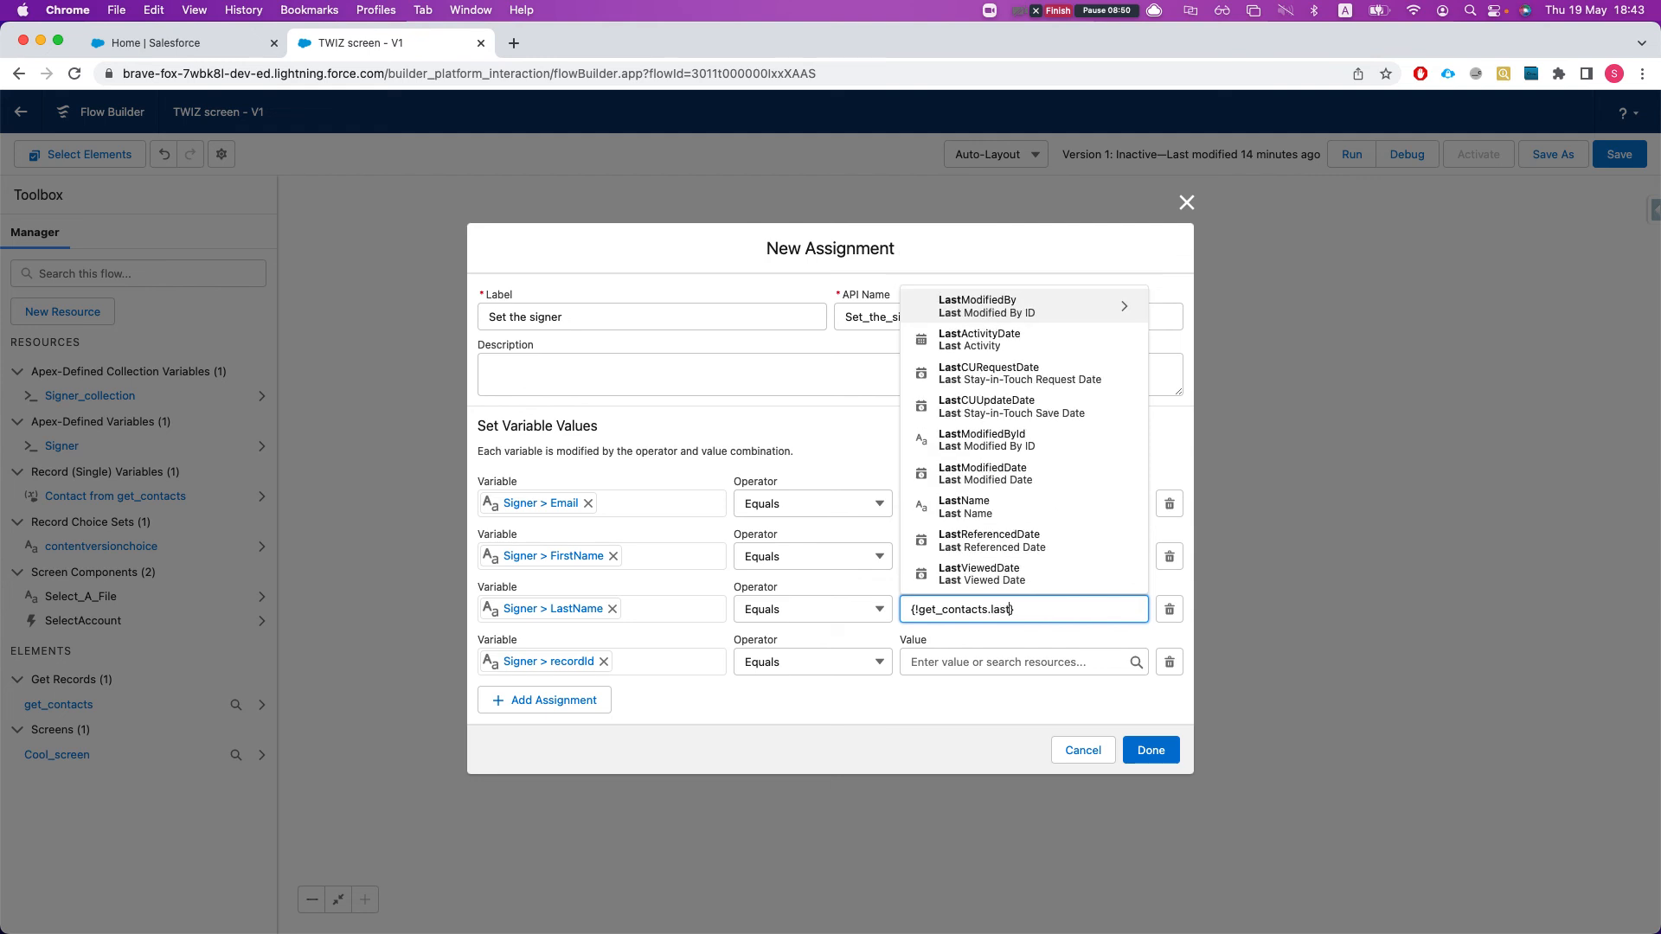
text(name)
key(Return)
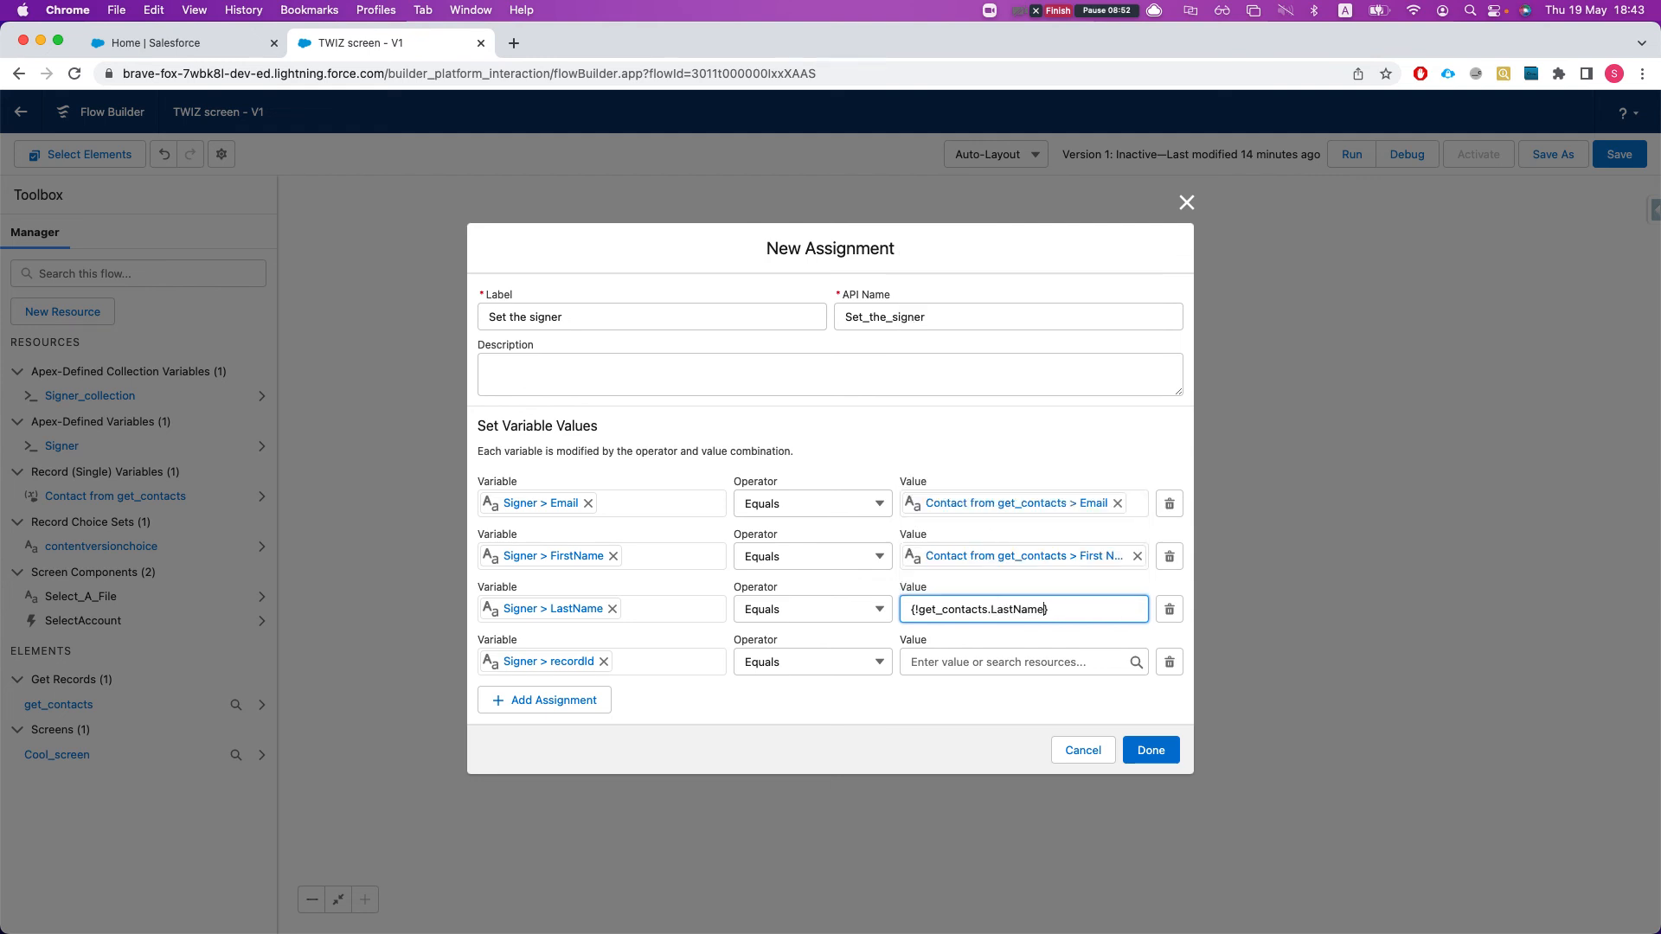
- Choose the contact record from get_contacts as the source of the Signer recordId value
click(1032, 662)
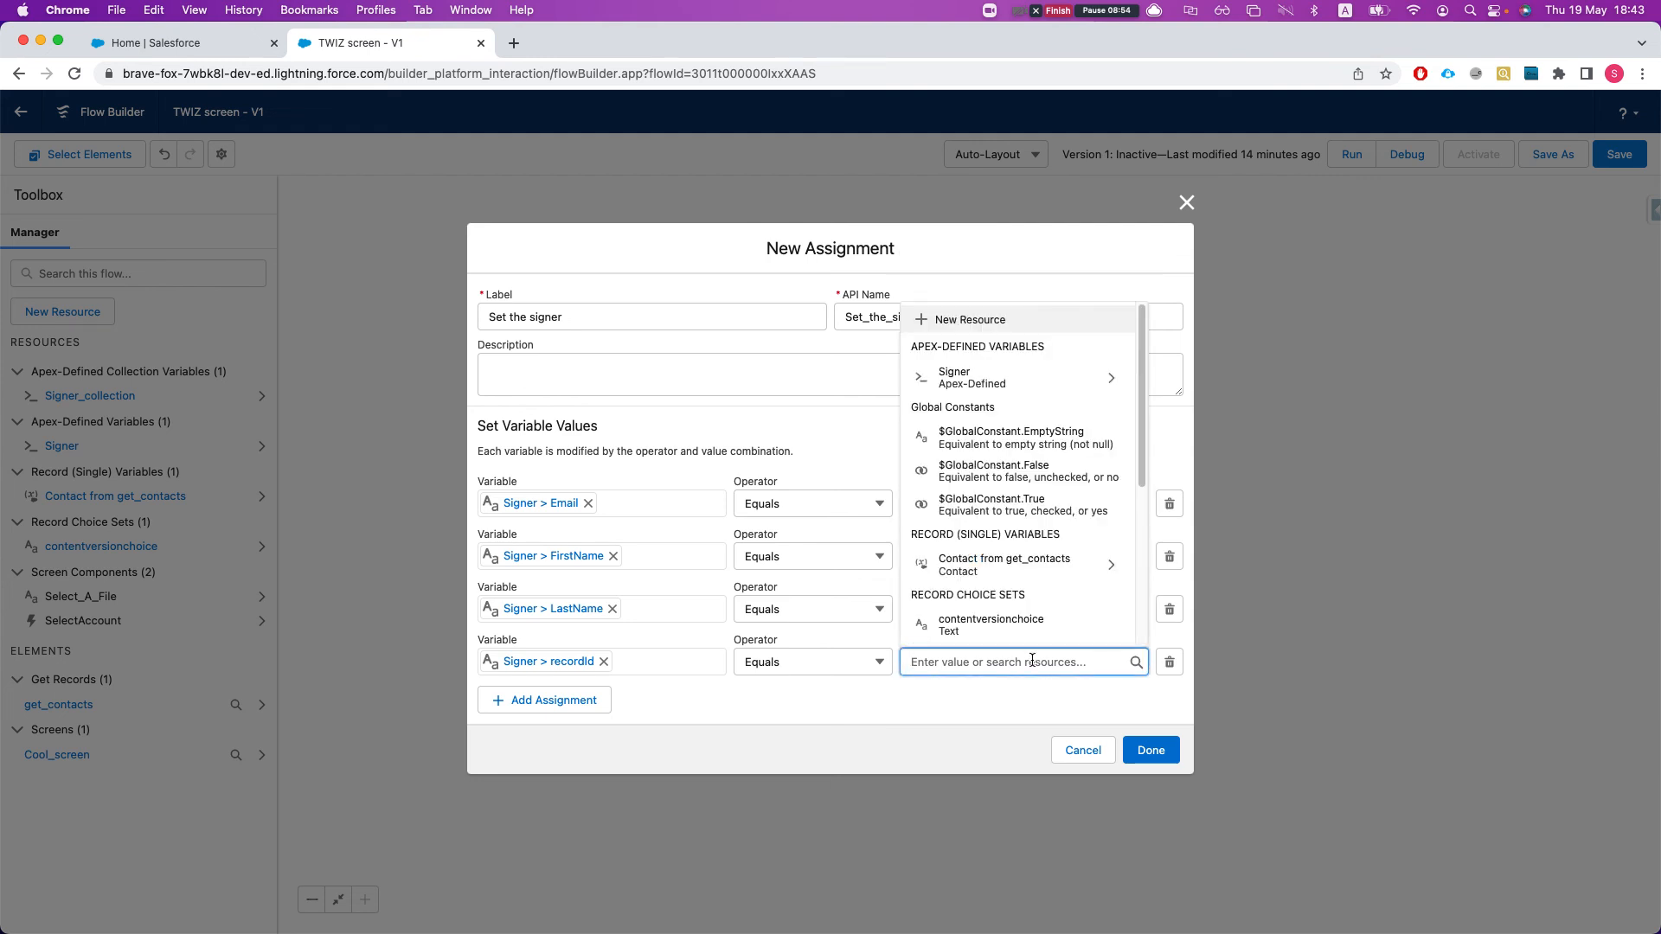
text(contact)
key(Return)
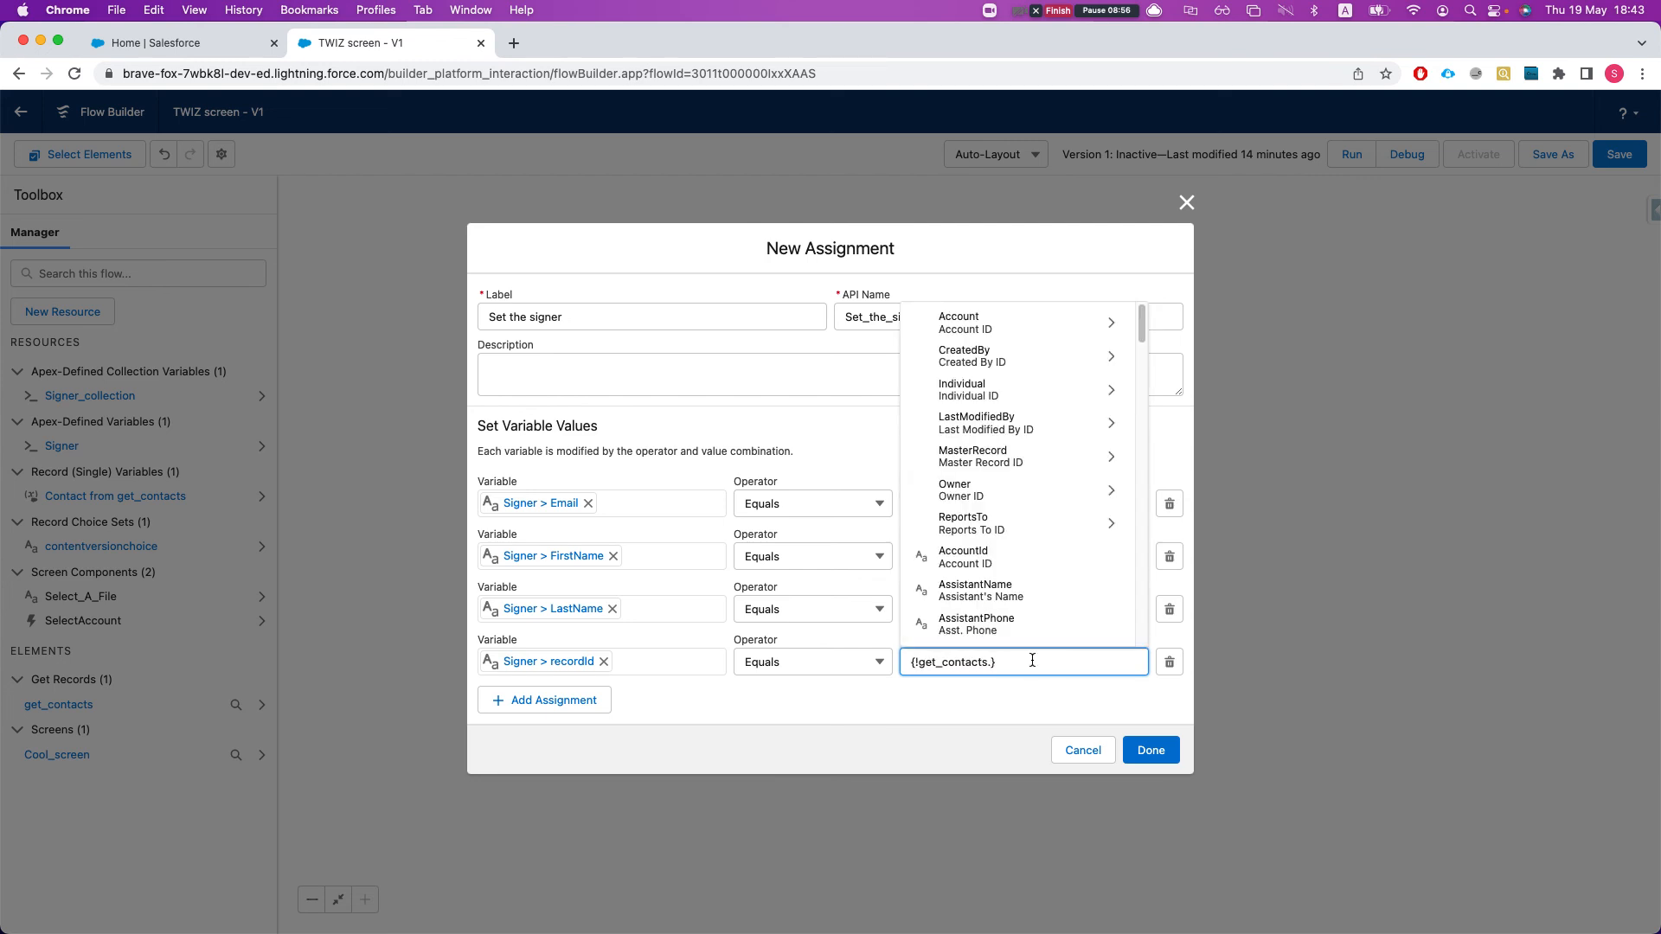
text(contactid)
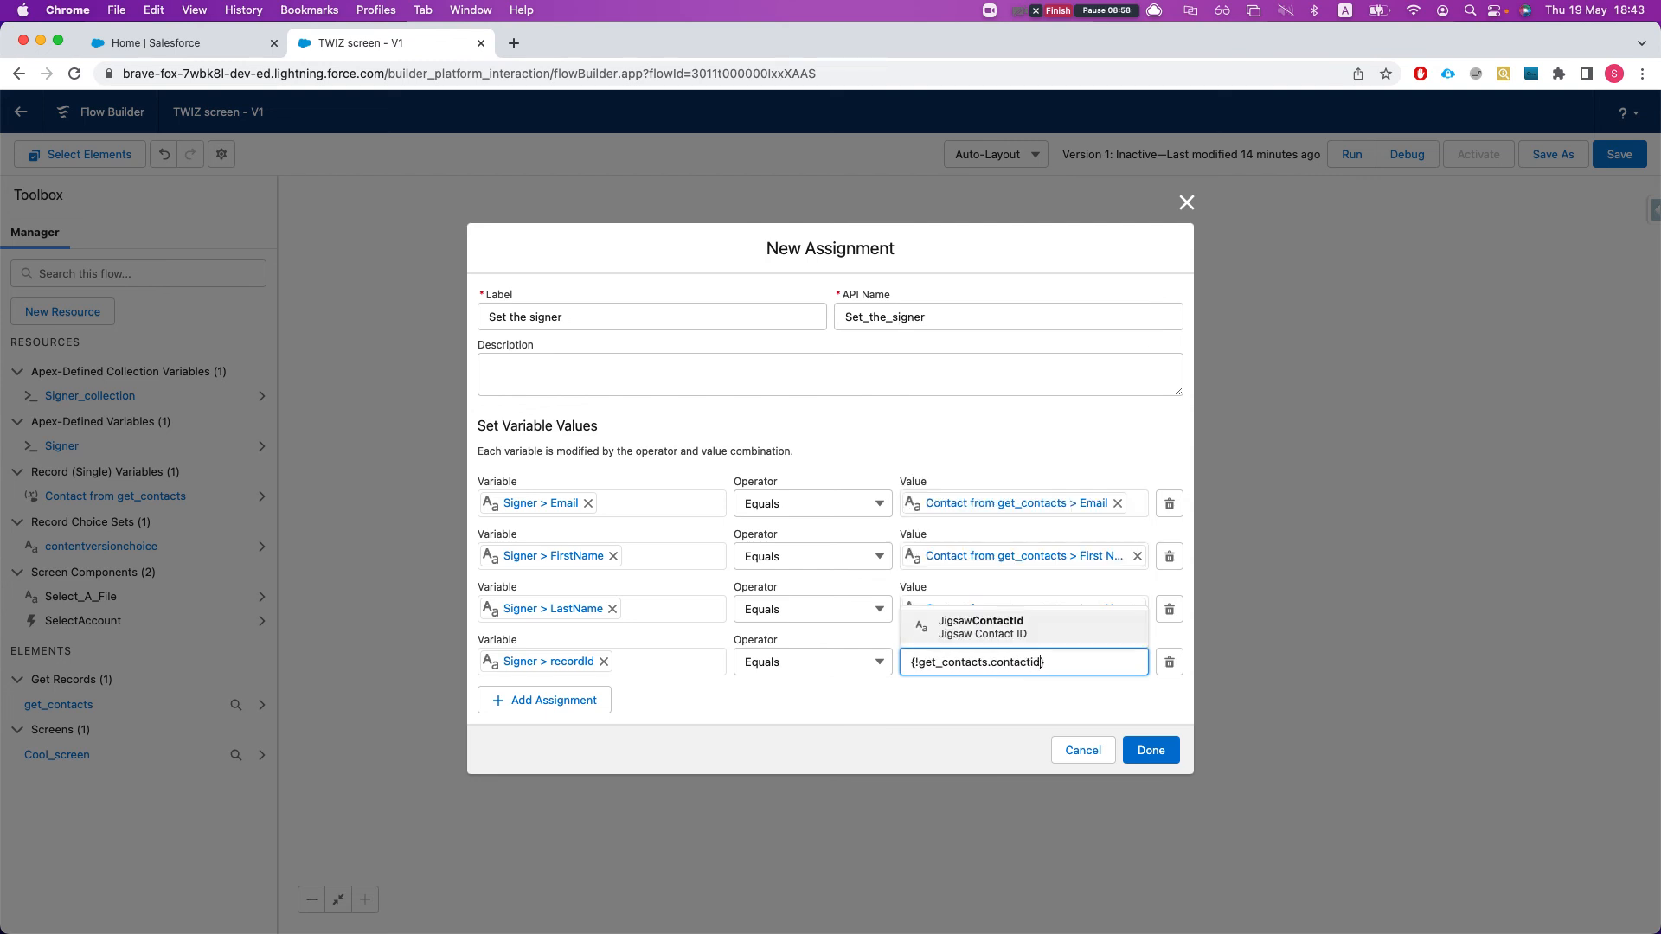
key(BackSpace)
key(BackSpace)
key(BackSpace)
key(BackSpace)
key(BackSpace)
key(BackSpace)
key(BackSpace)
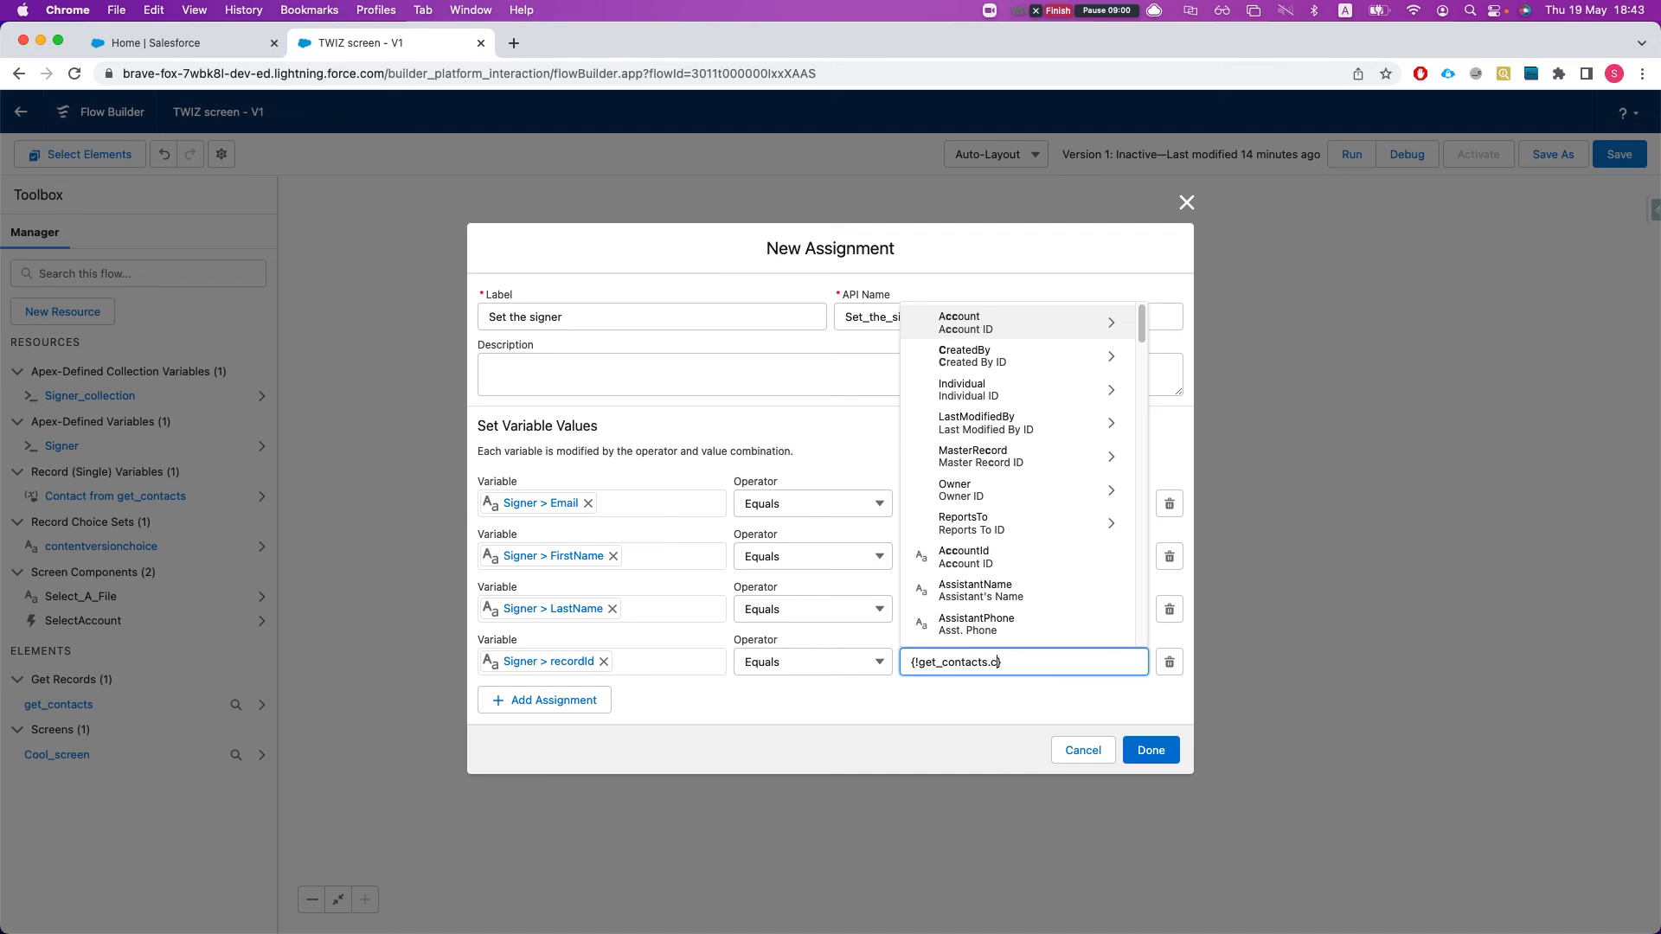
- Complete the Signer recordId value with the contact's Id field and finish the Set the signer assignment
text(Id)
click(982, 708)
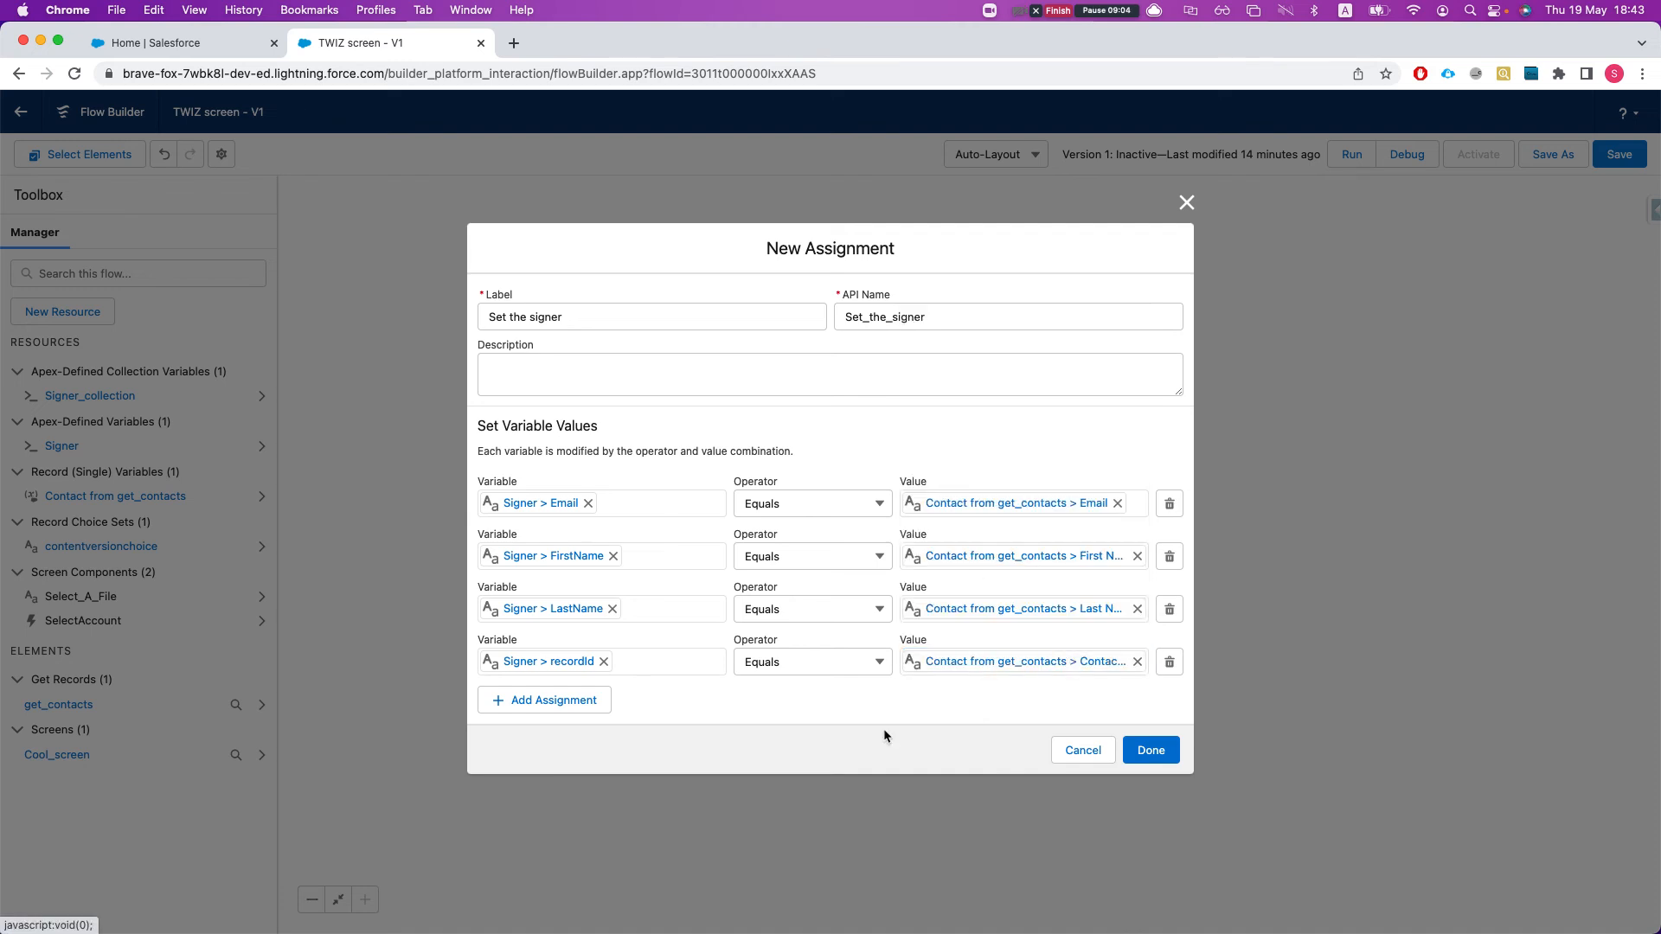
click(1150, 750)
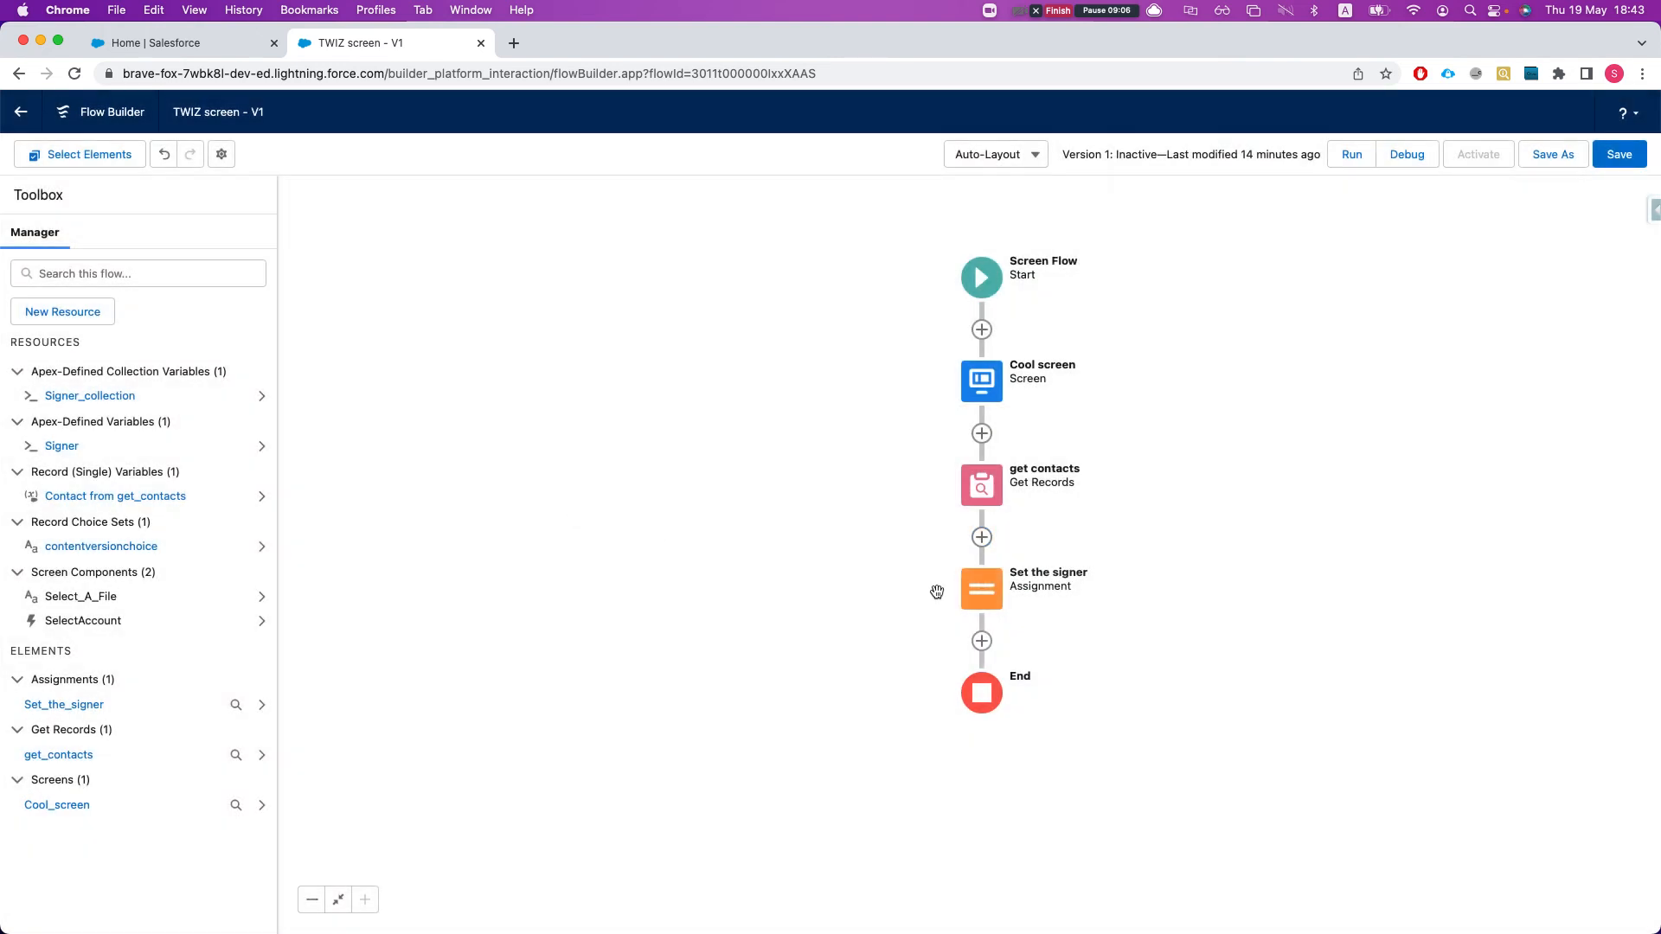
- Reopen the Set the signer assignment for editing and add a row for the Signer_collection variable
click(982, 601)
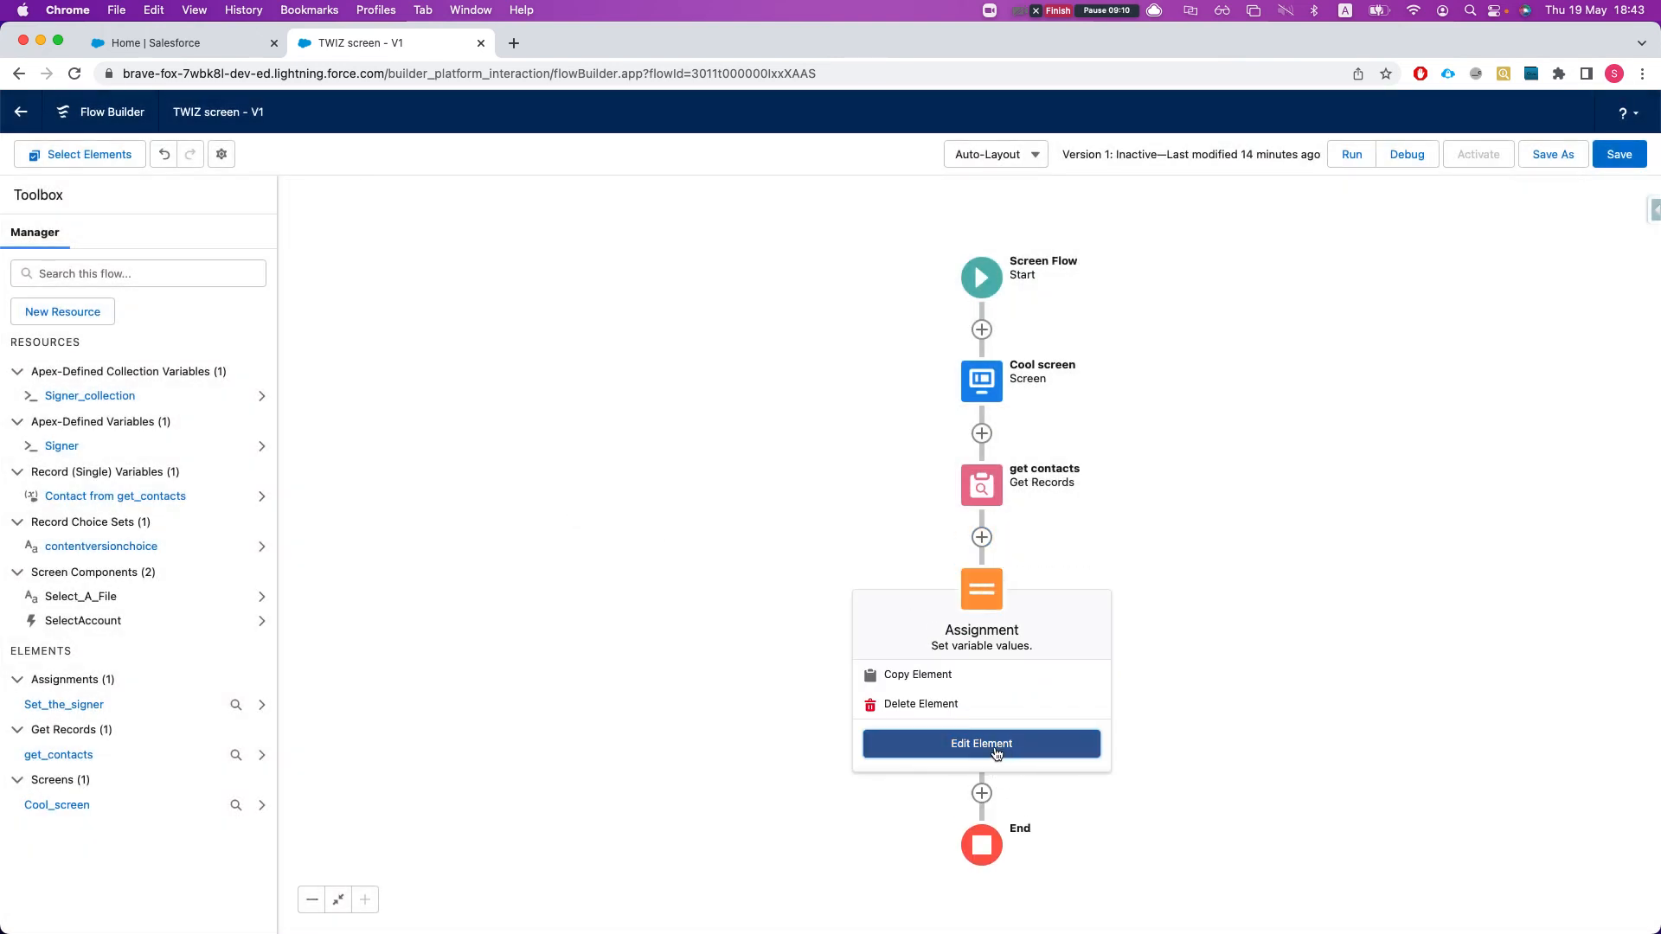
click(1000, 749)
click(589, 656)
click(587, 642)
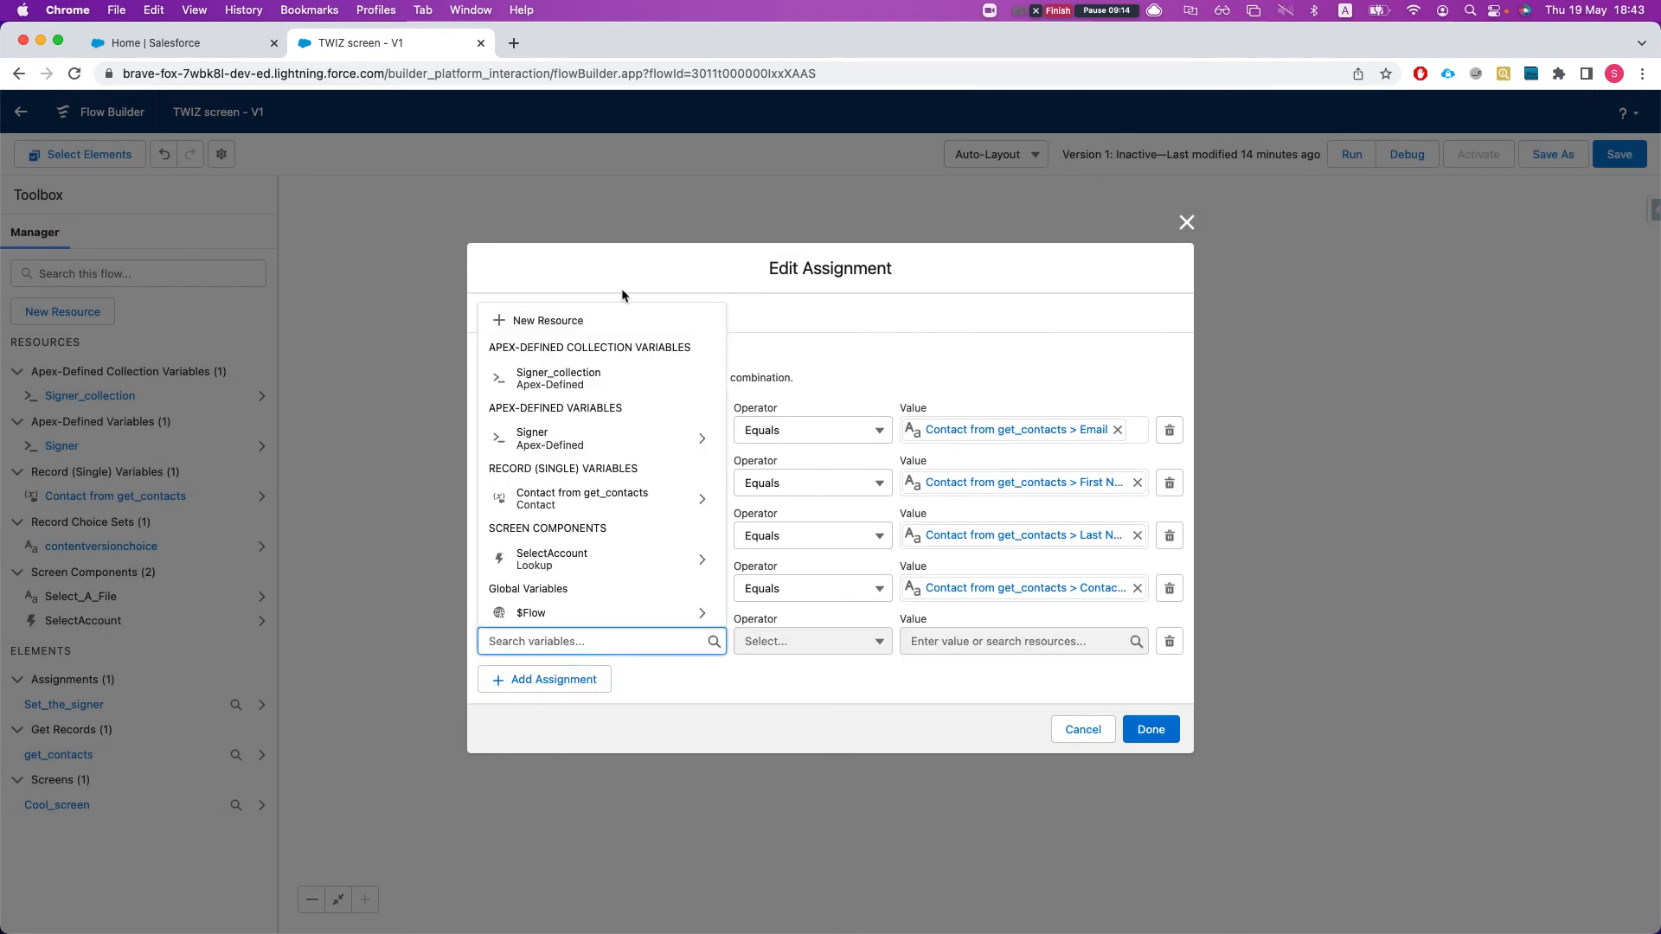
click(558, 378)
- Set the Signer_collection row to the Add operator with the whole Signer variable, {!Signer}, as its value
click(832, 641)
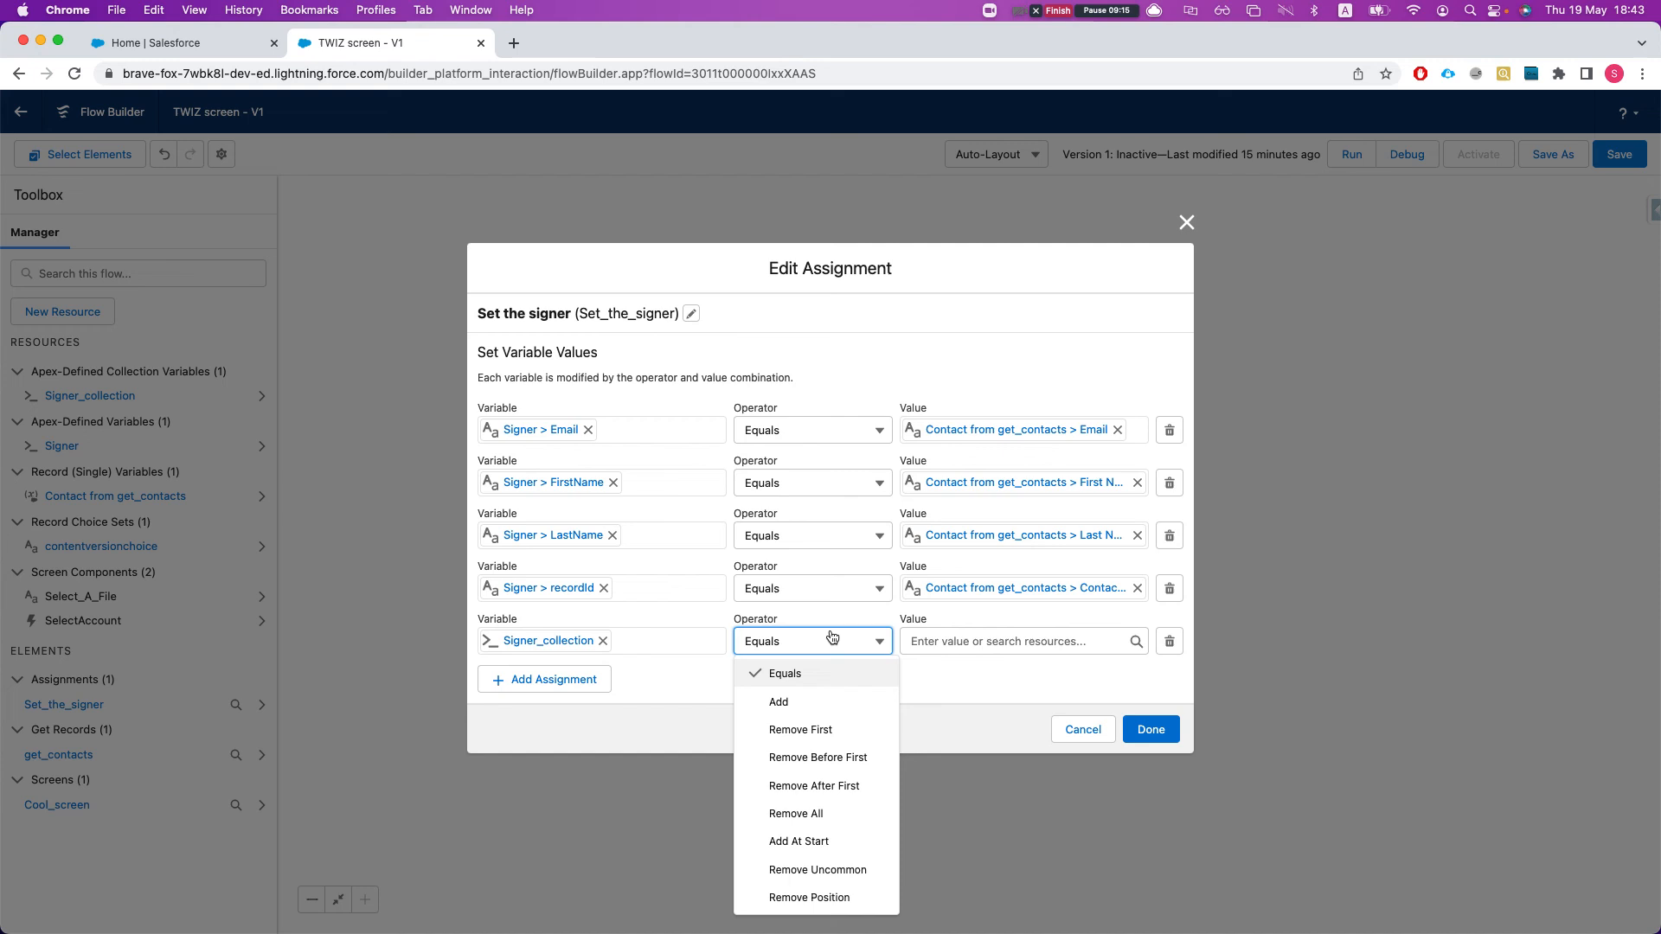
click(822, 703)
click(959, 645)
text(si)
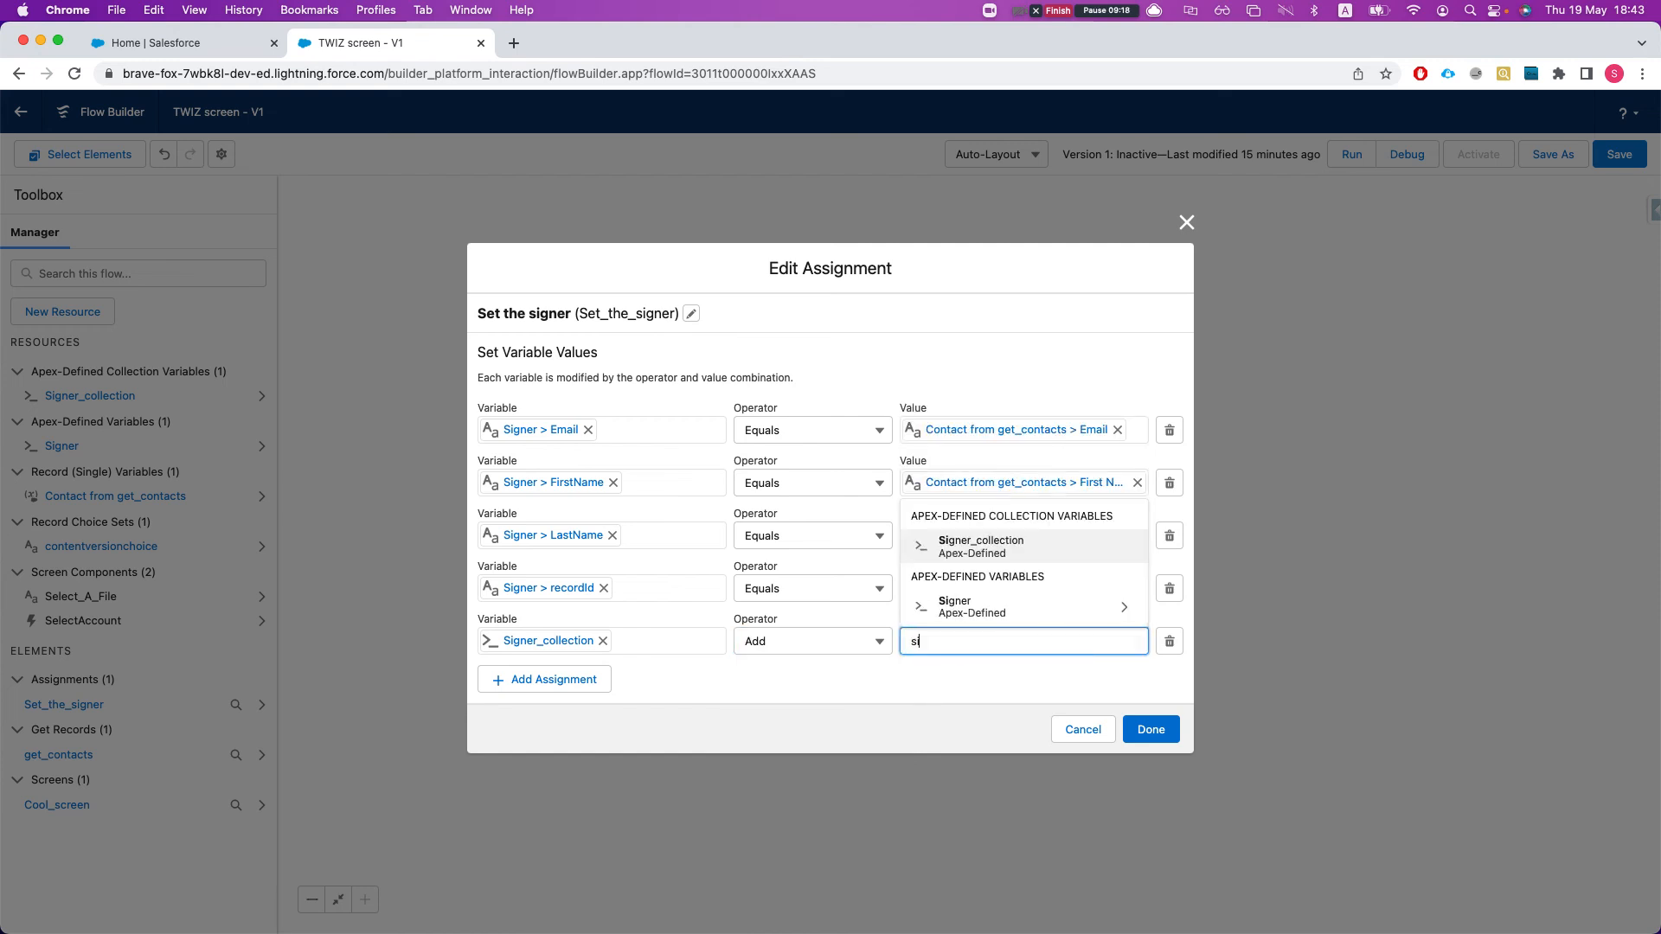
key(Down)
key(Return)
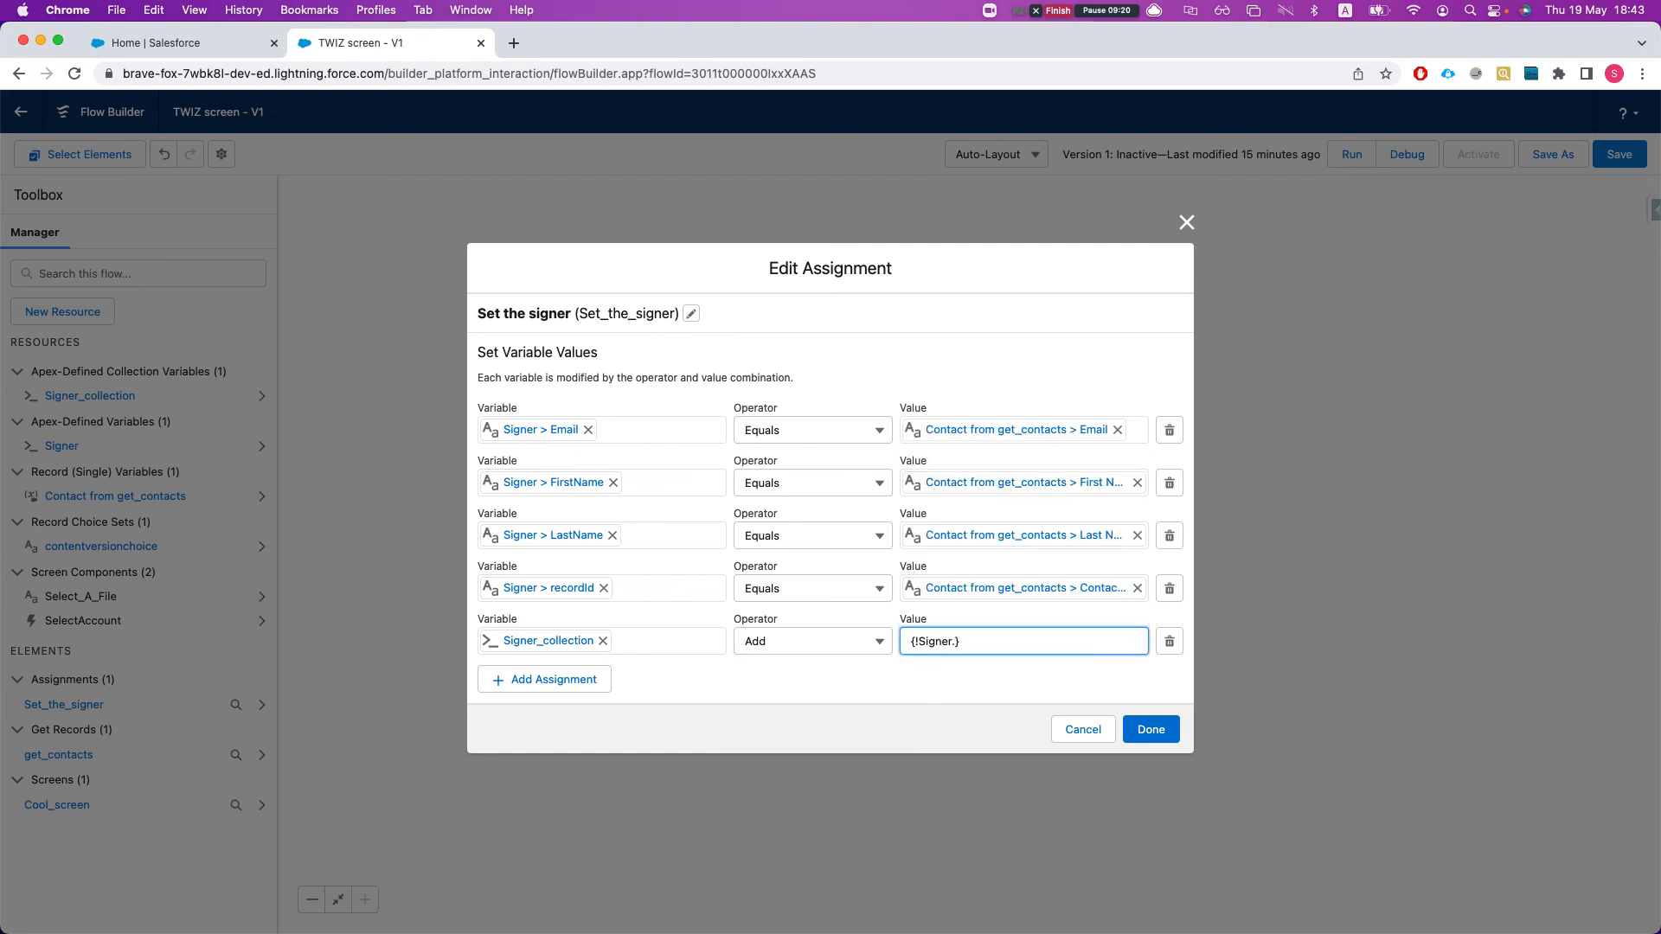
key(BackSpace)
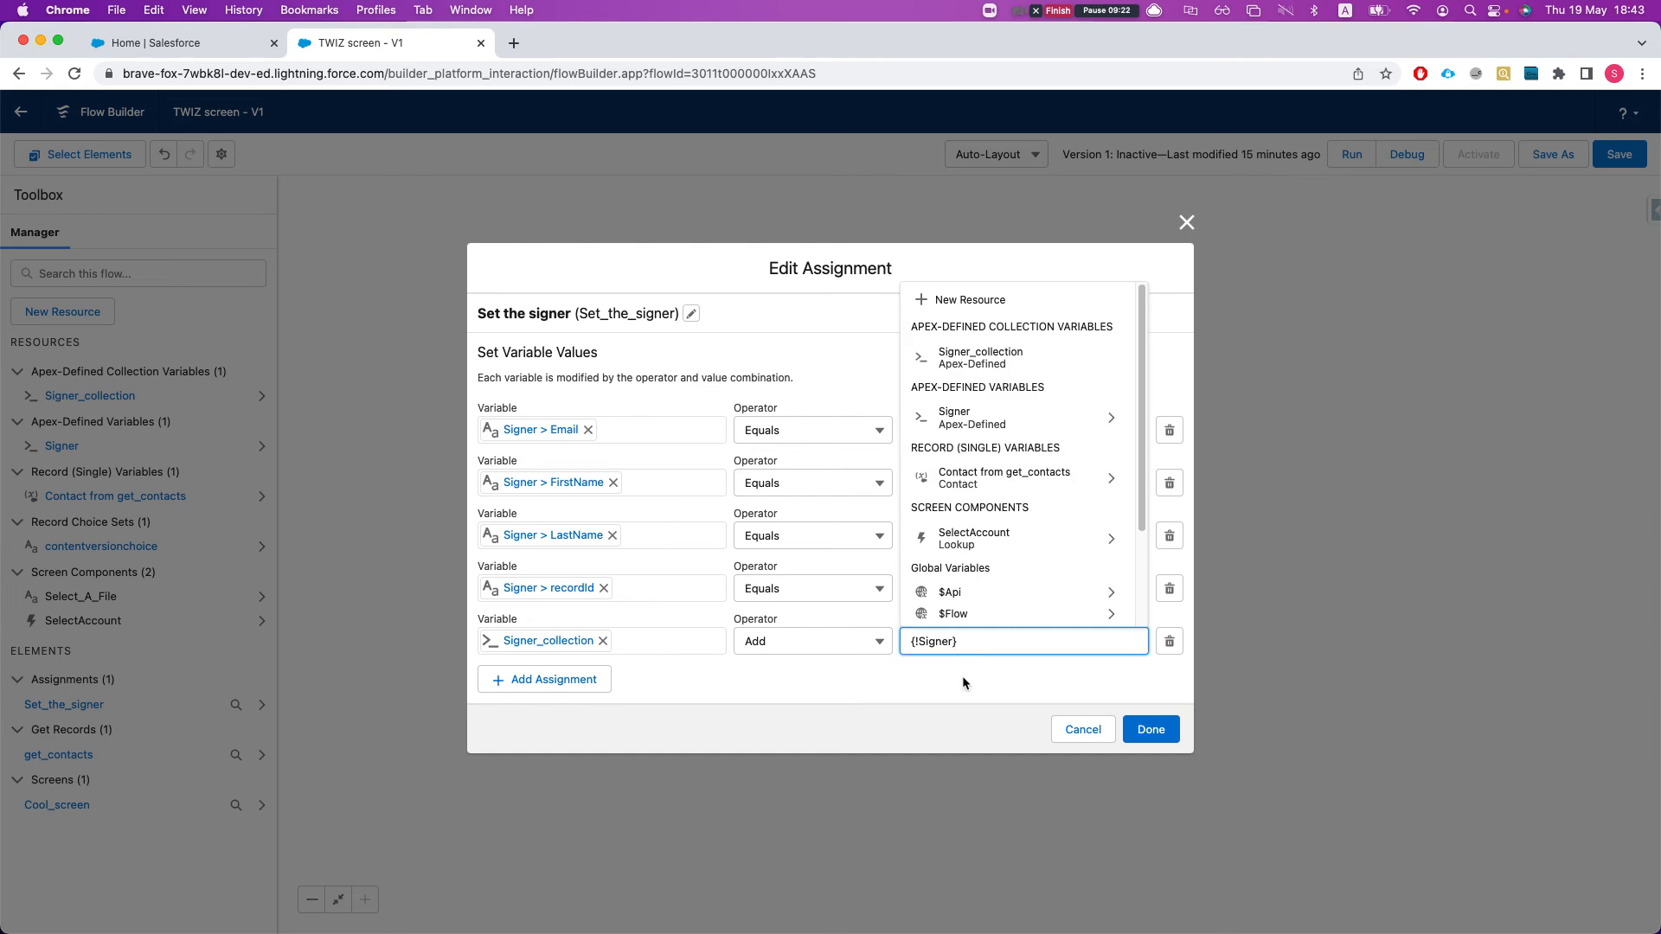
- Accept the Signer value for the Signer_collection row and finish editing the Set the signer assignment
click(970, 702)
click(1151, 729)
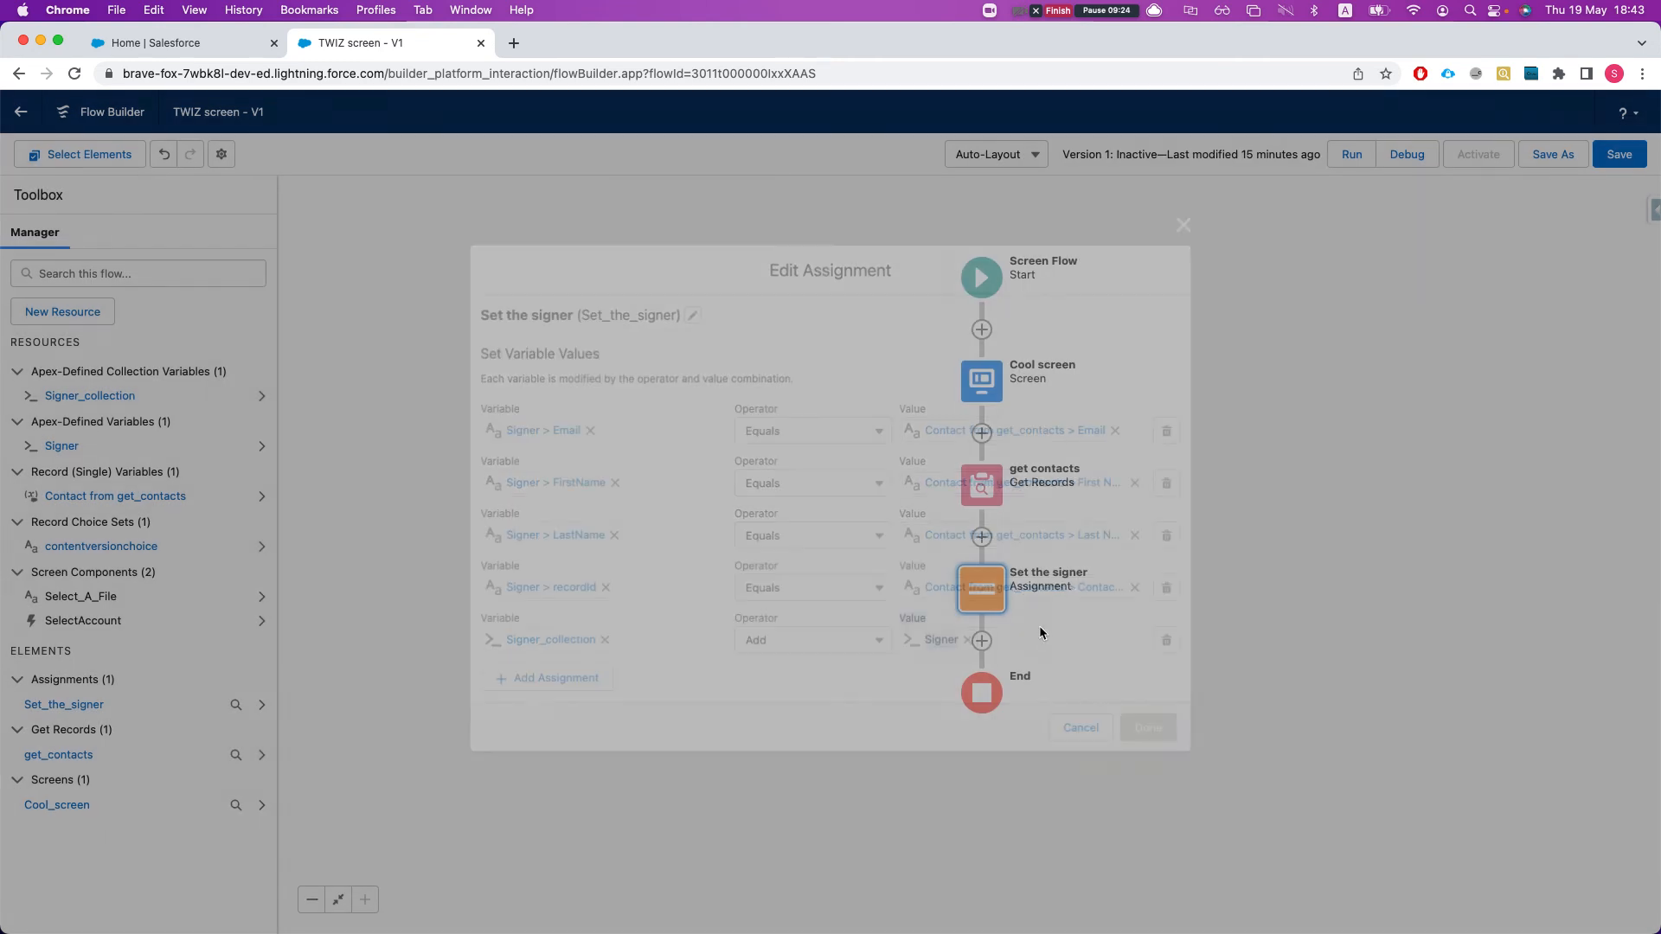
- Start a TITAN Sign Wizard action after the Set the signer assignment, labelled call titan WIZ
click(978, 641)
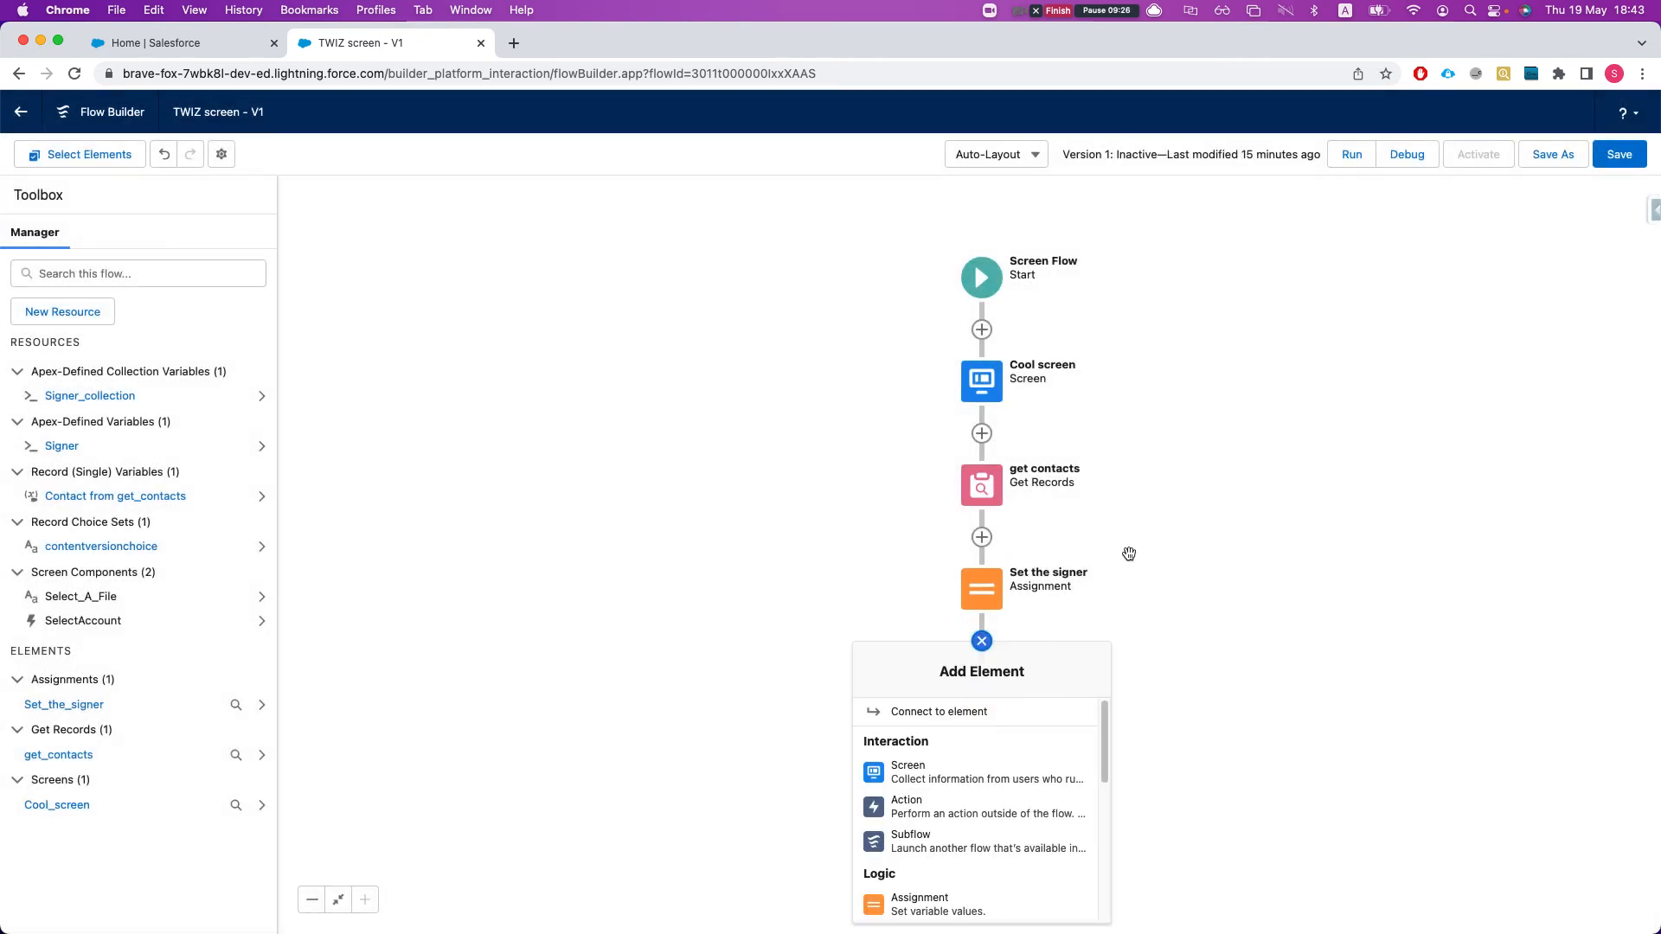
scroll(1073, 699, down, 1)
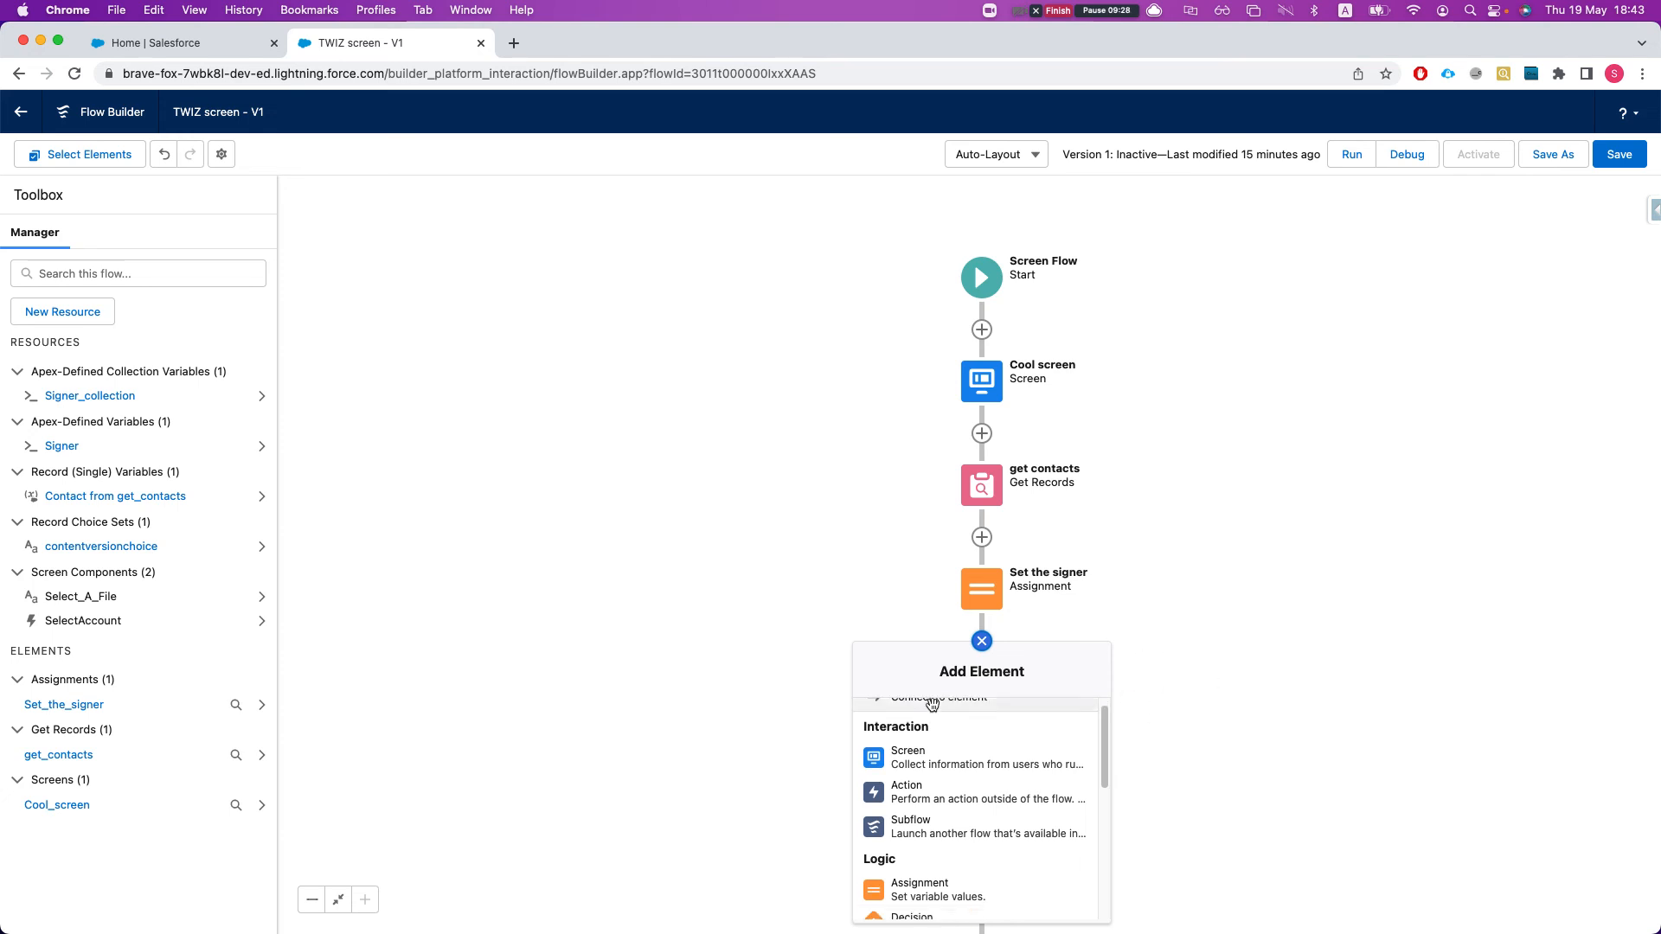
click(781, 577)
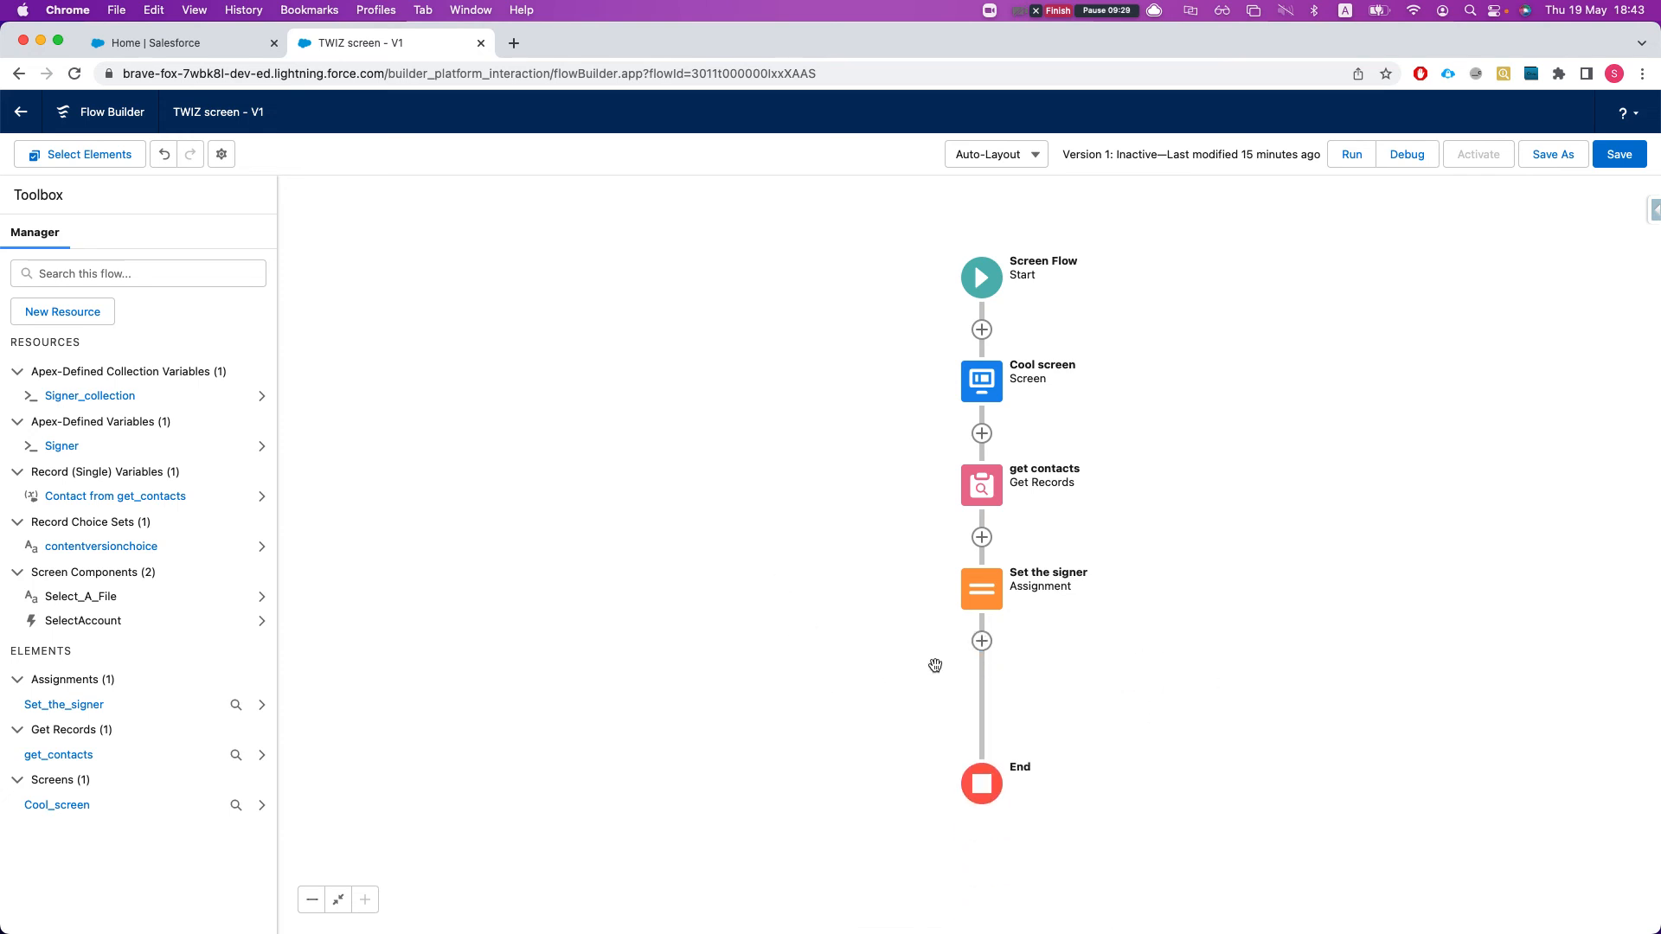
click(982, 641)
scroll(936, 781, down, 3)
scroll(936, 781, up, 2)
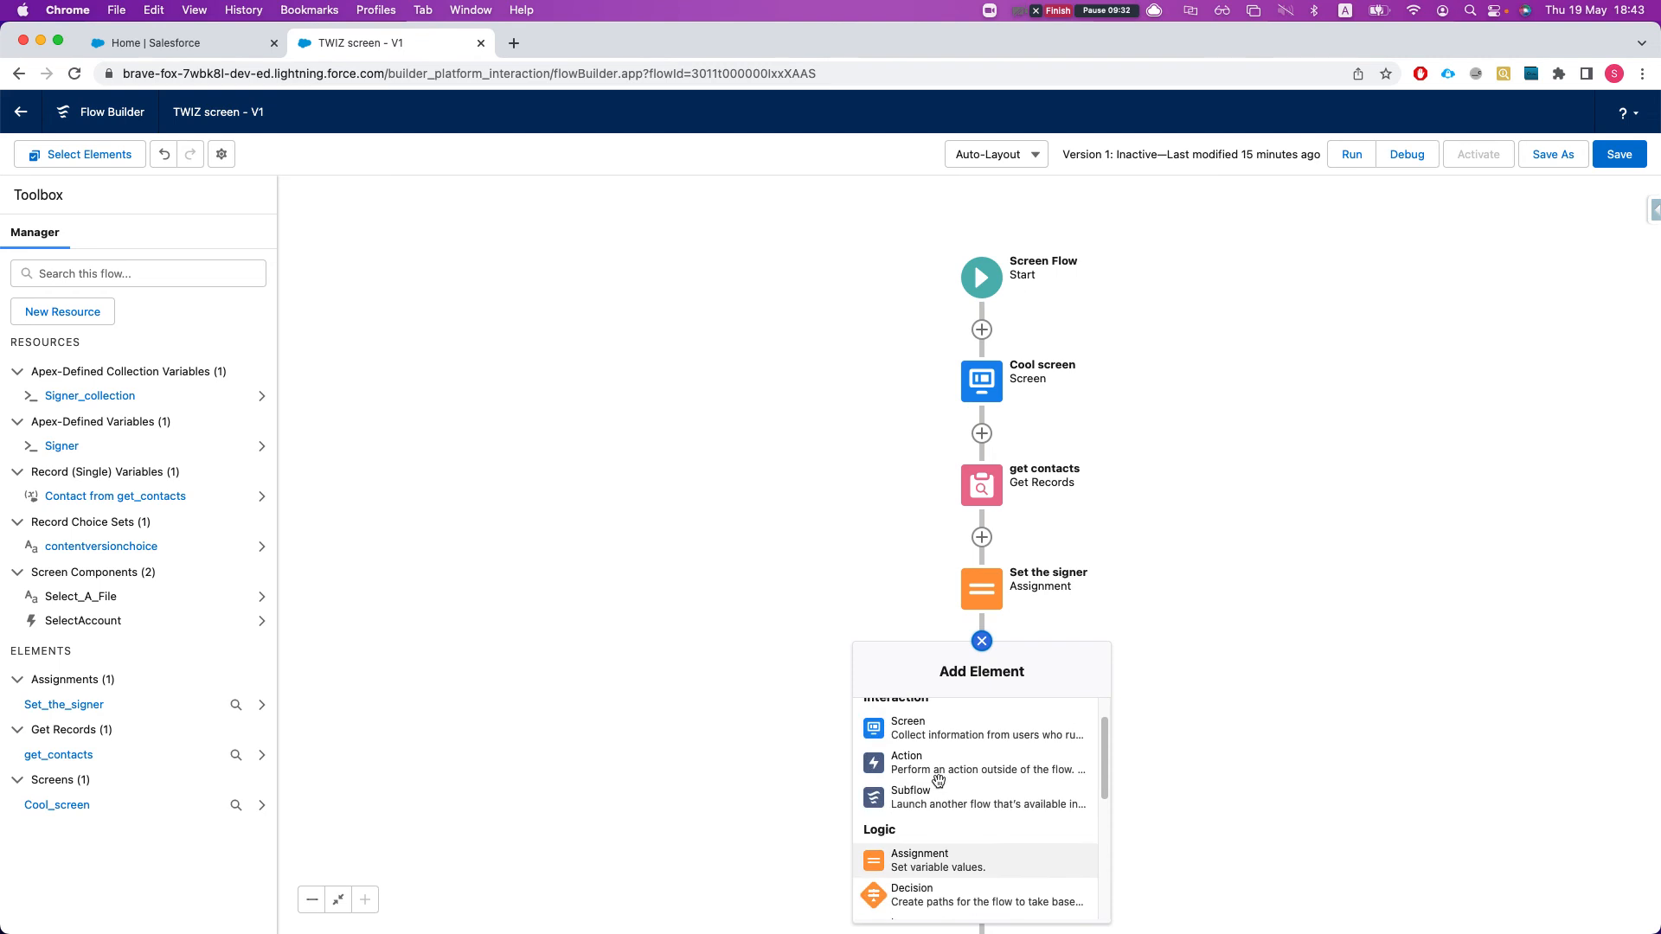
scroll(932, 800, down, 5)
scroll(932, 800, up, 4)
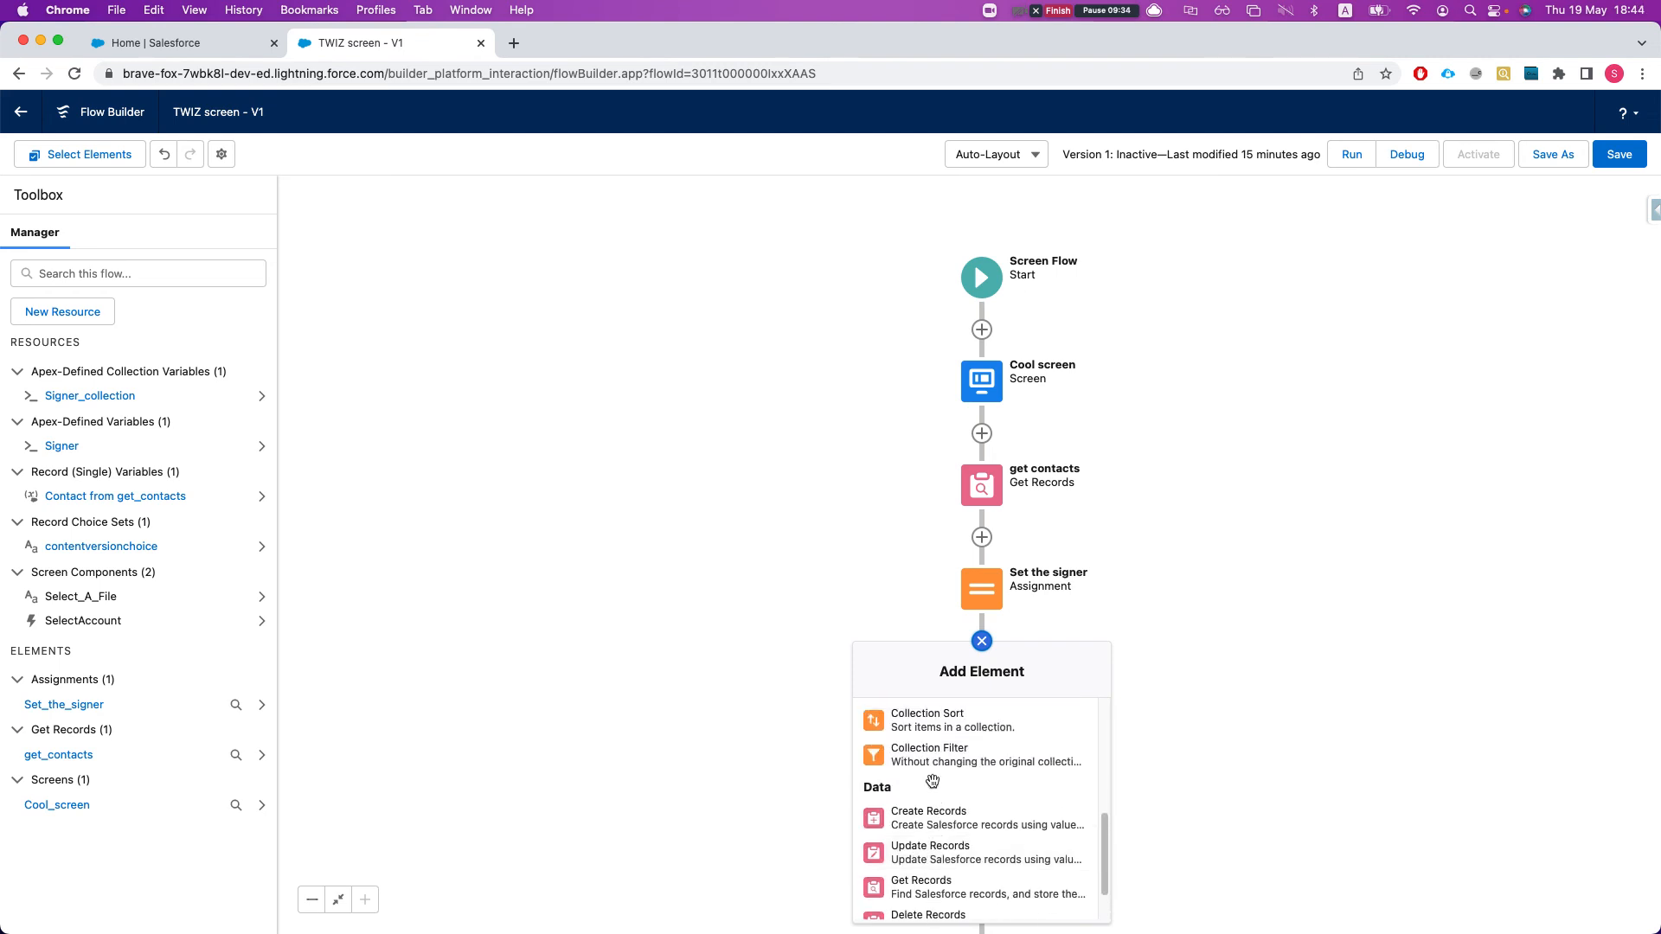
scroll(936, 767, up, 2)
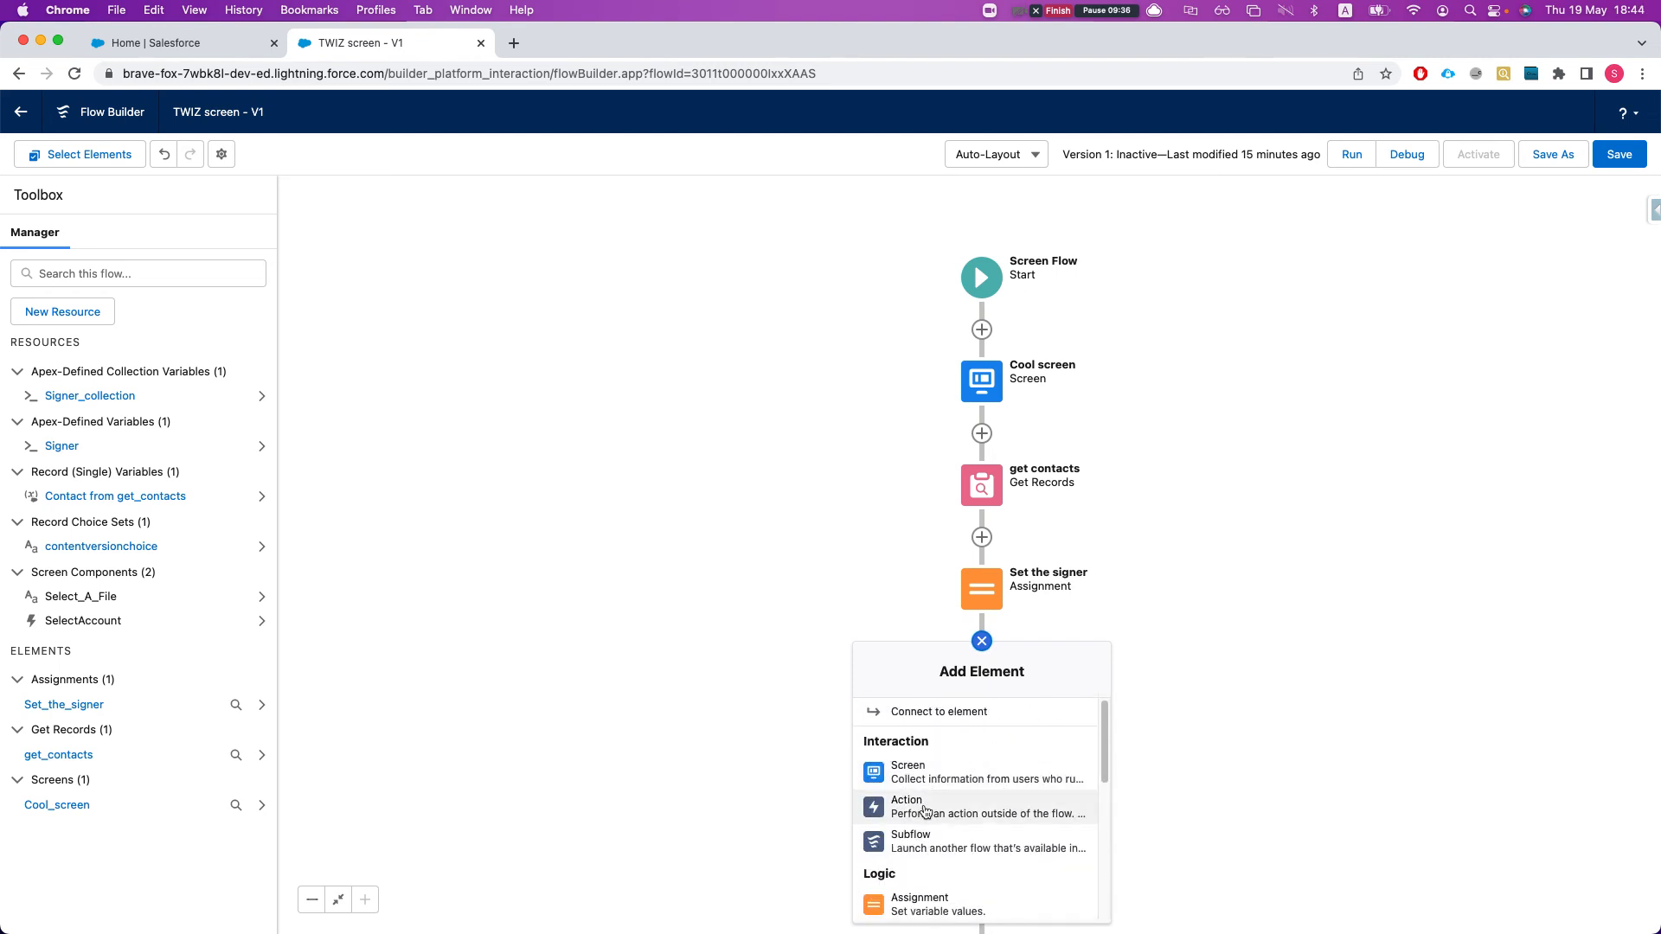
click(934, 801)
click(800, 323)
text(ti)
click(830, 365)
click(797, 344)
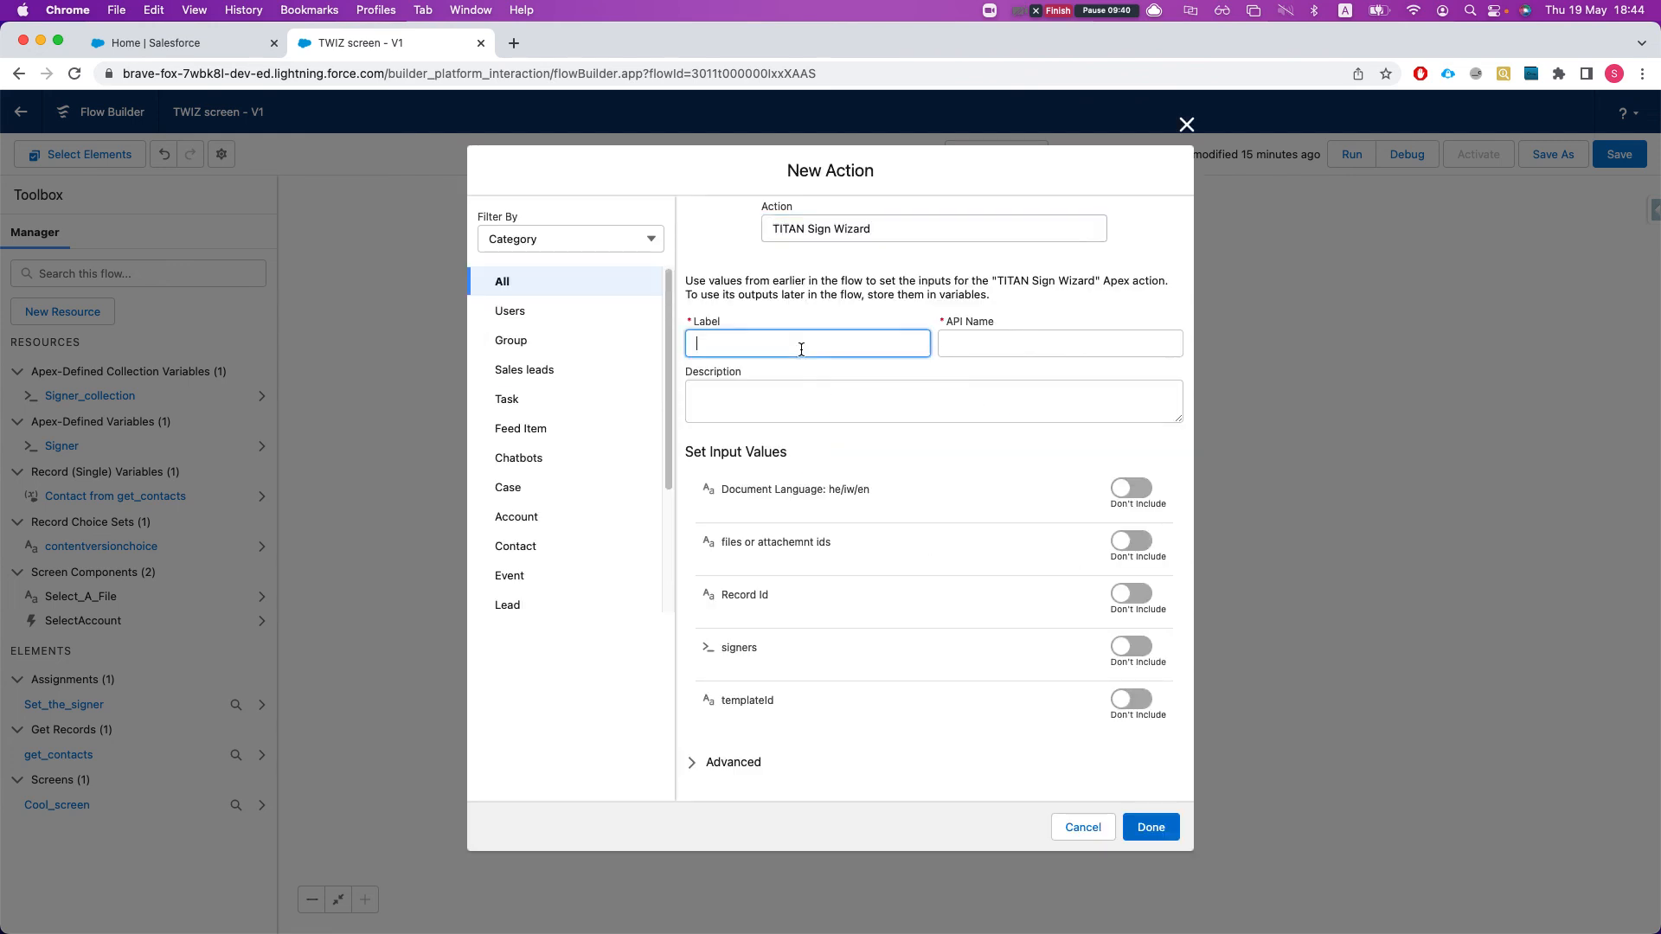
text(call titan WIZ)
key(Tab)
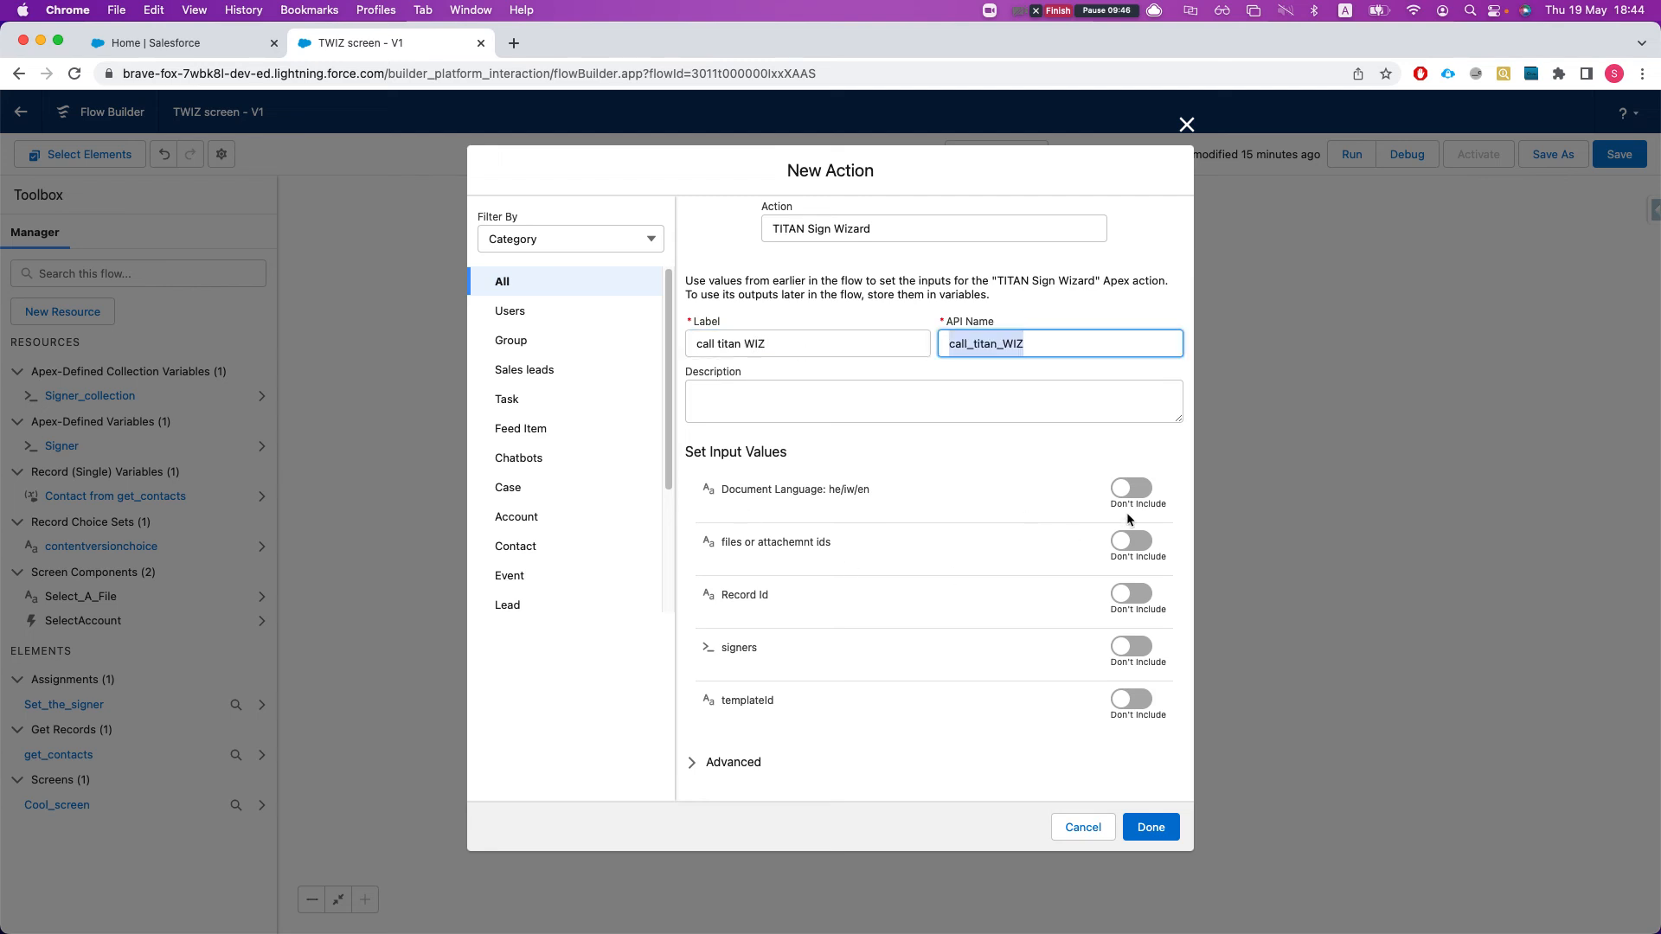
- Try to find the selected file as the resource for the files or attachment ids input, and cancel the new action
click(1138, 543)
click(878, 558)
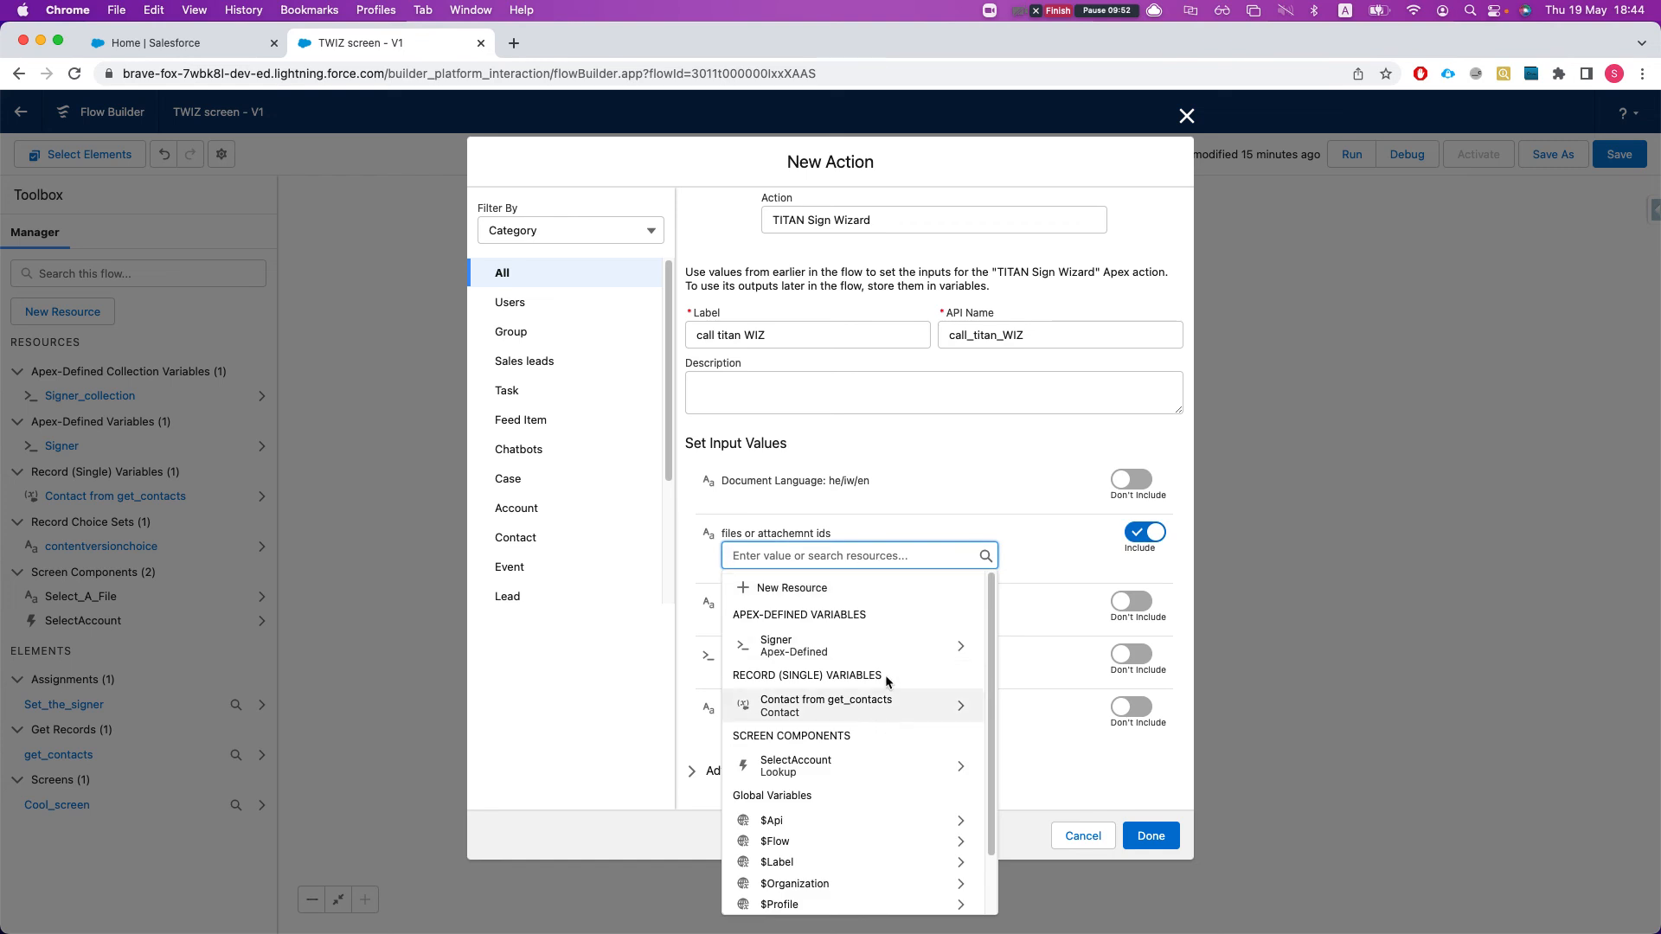
text(sel)
key(BackSpace)
key(BackSpace)
key(BackSpace)
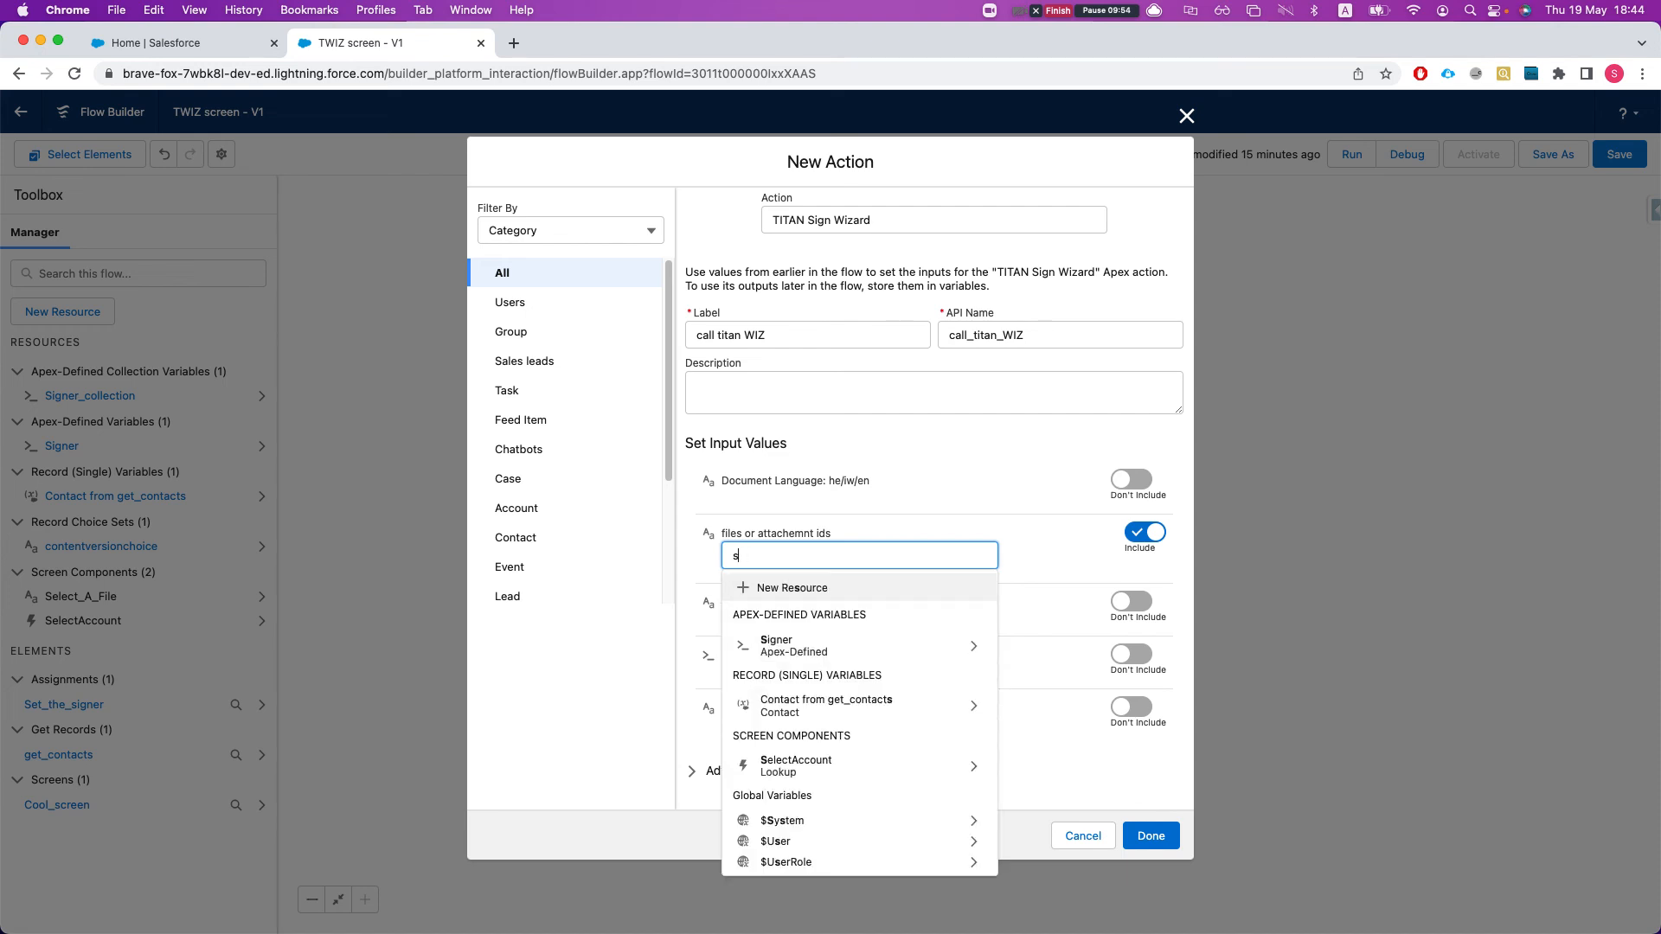
text(se)
key(BackSpace)
key(BackSpace)
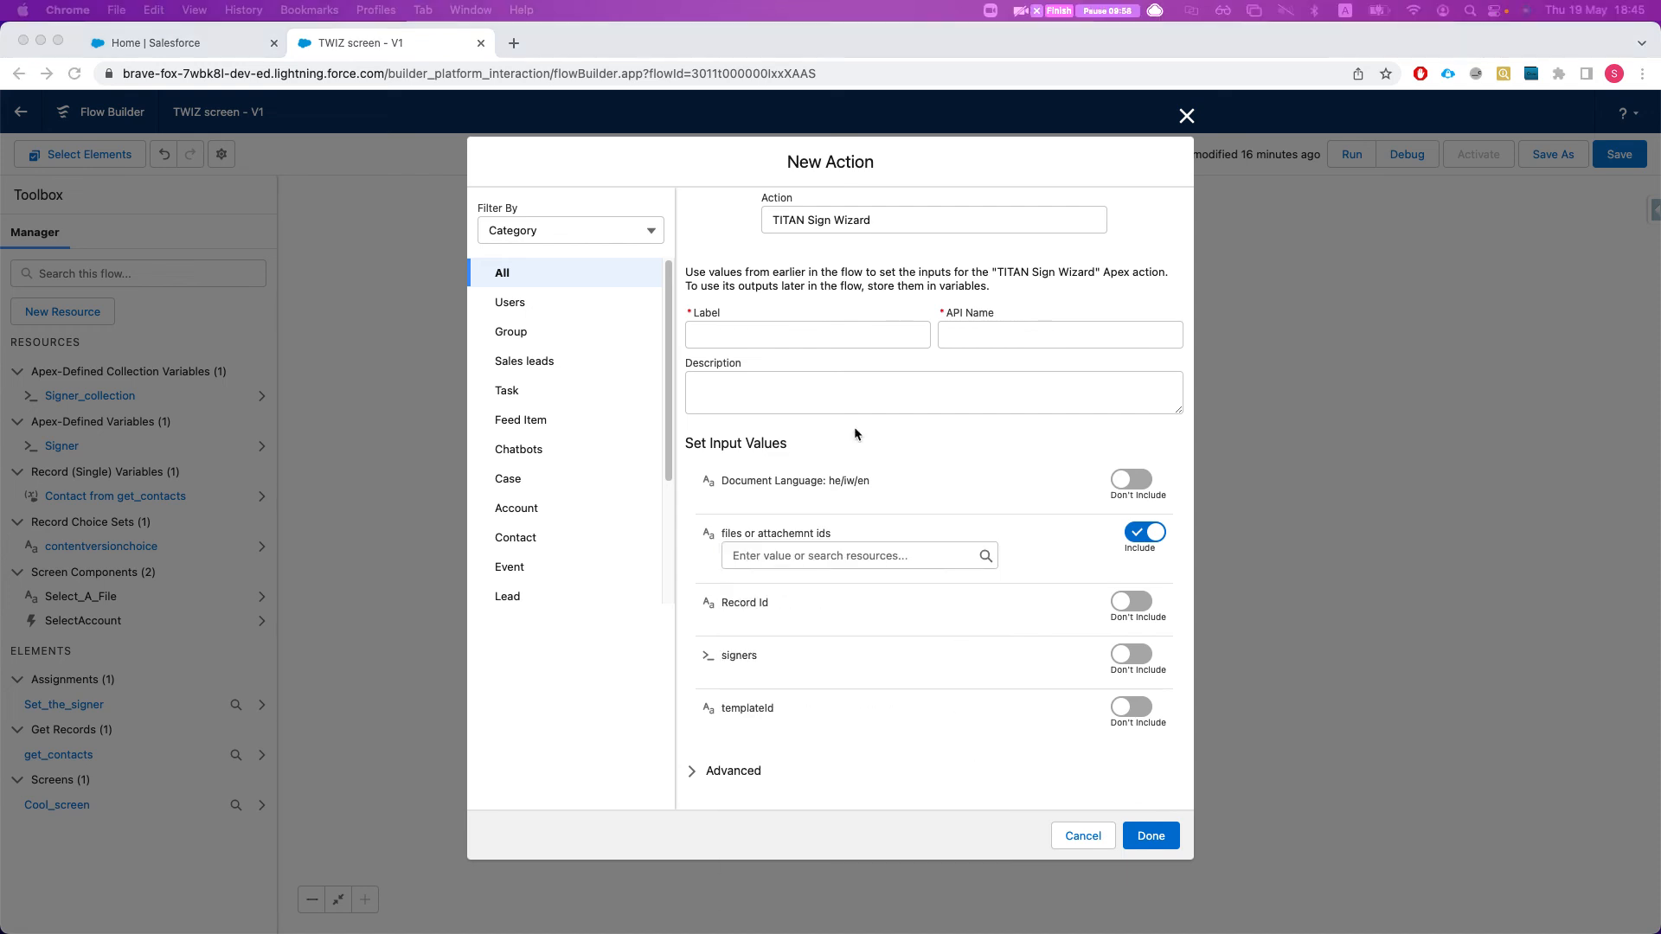
click(838, 556)
text(s)
key(BackSpace)
text(x)
key(BackSpace)
click(1082, 836)
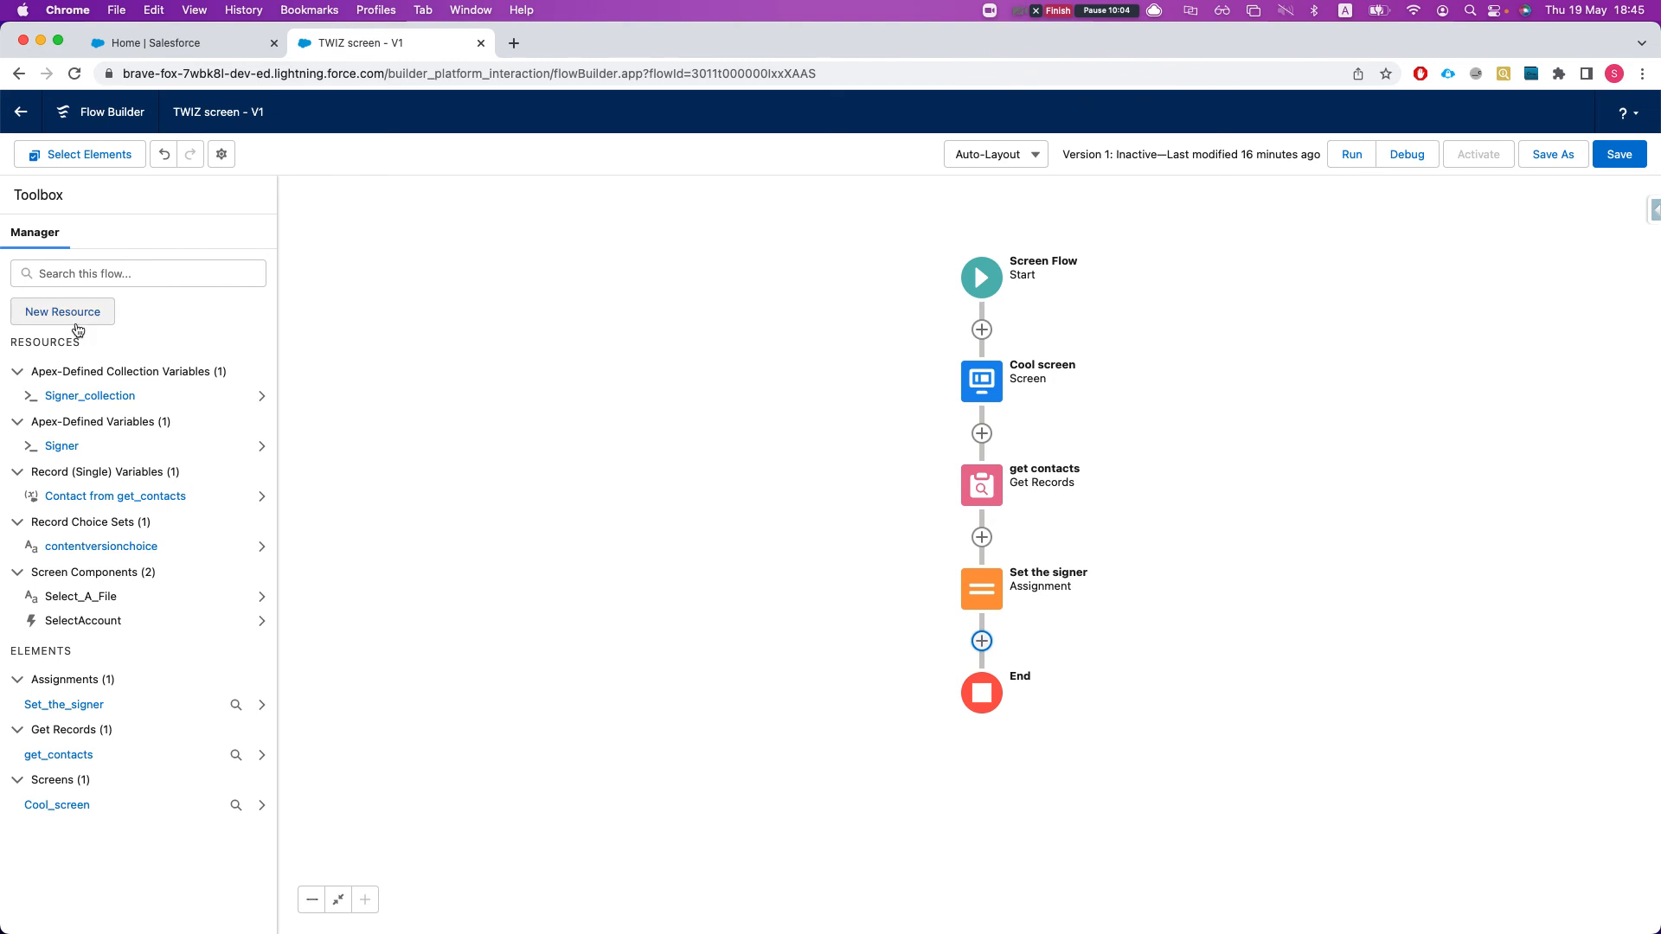
- Create a Text variable resource named fileIds that allows multiple values as a collection
click(88, 316)
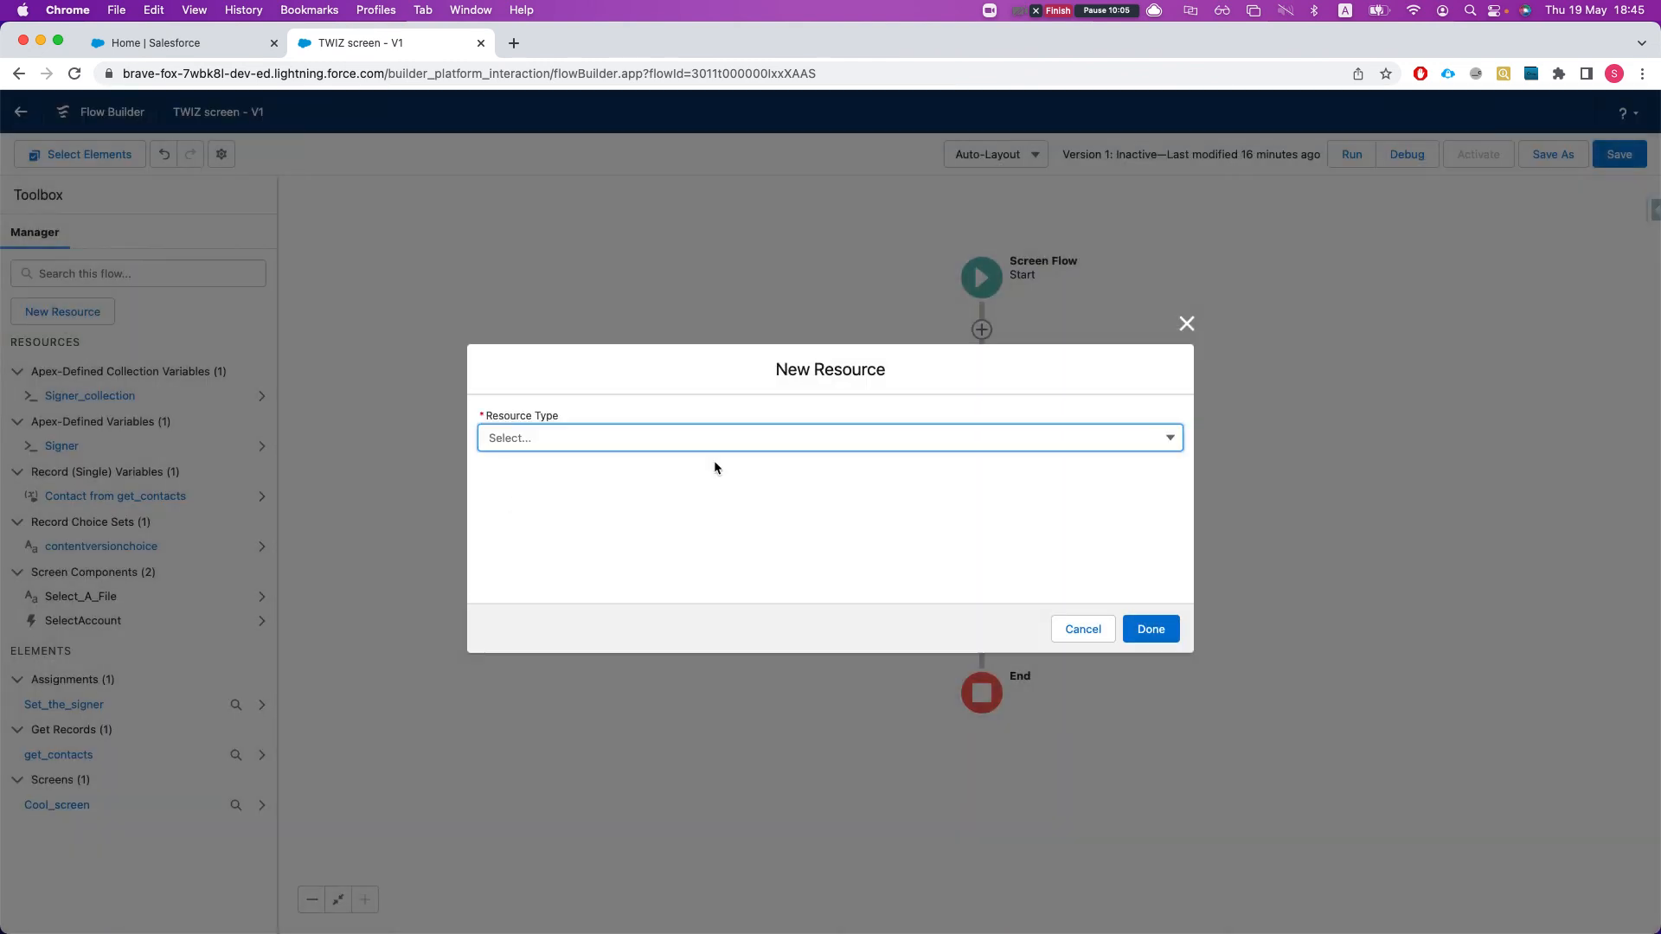
click(647, 440)
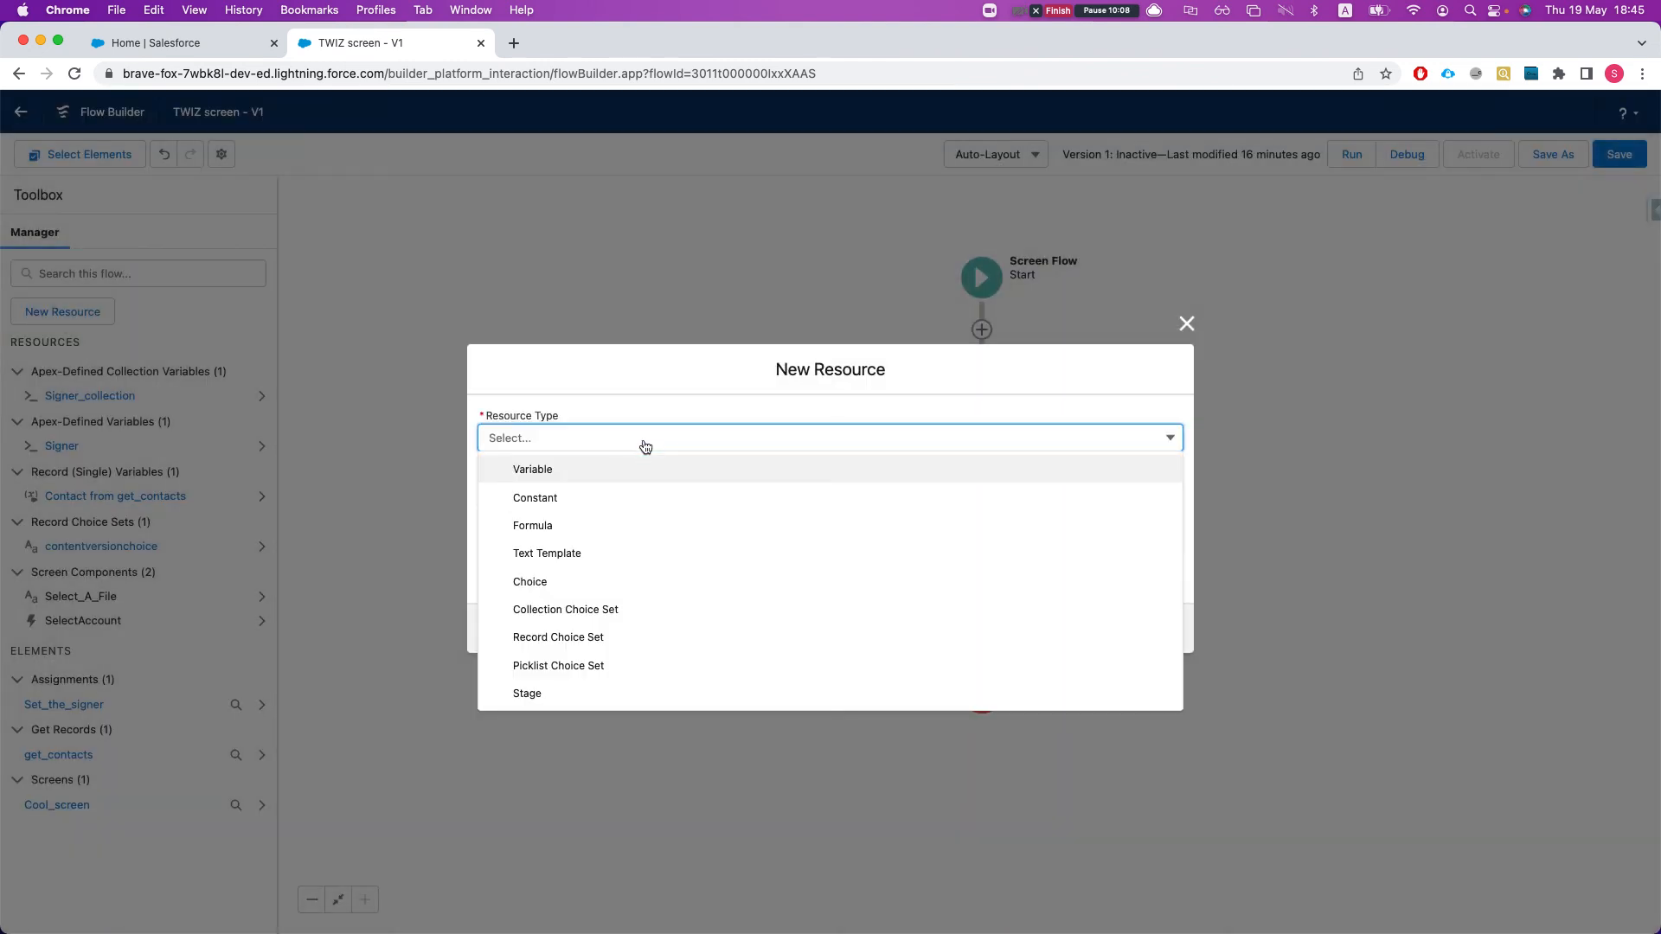
click(634, 468)
click(553, 481)
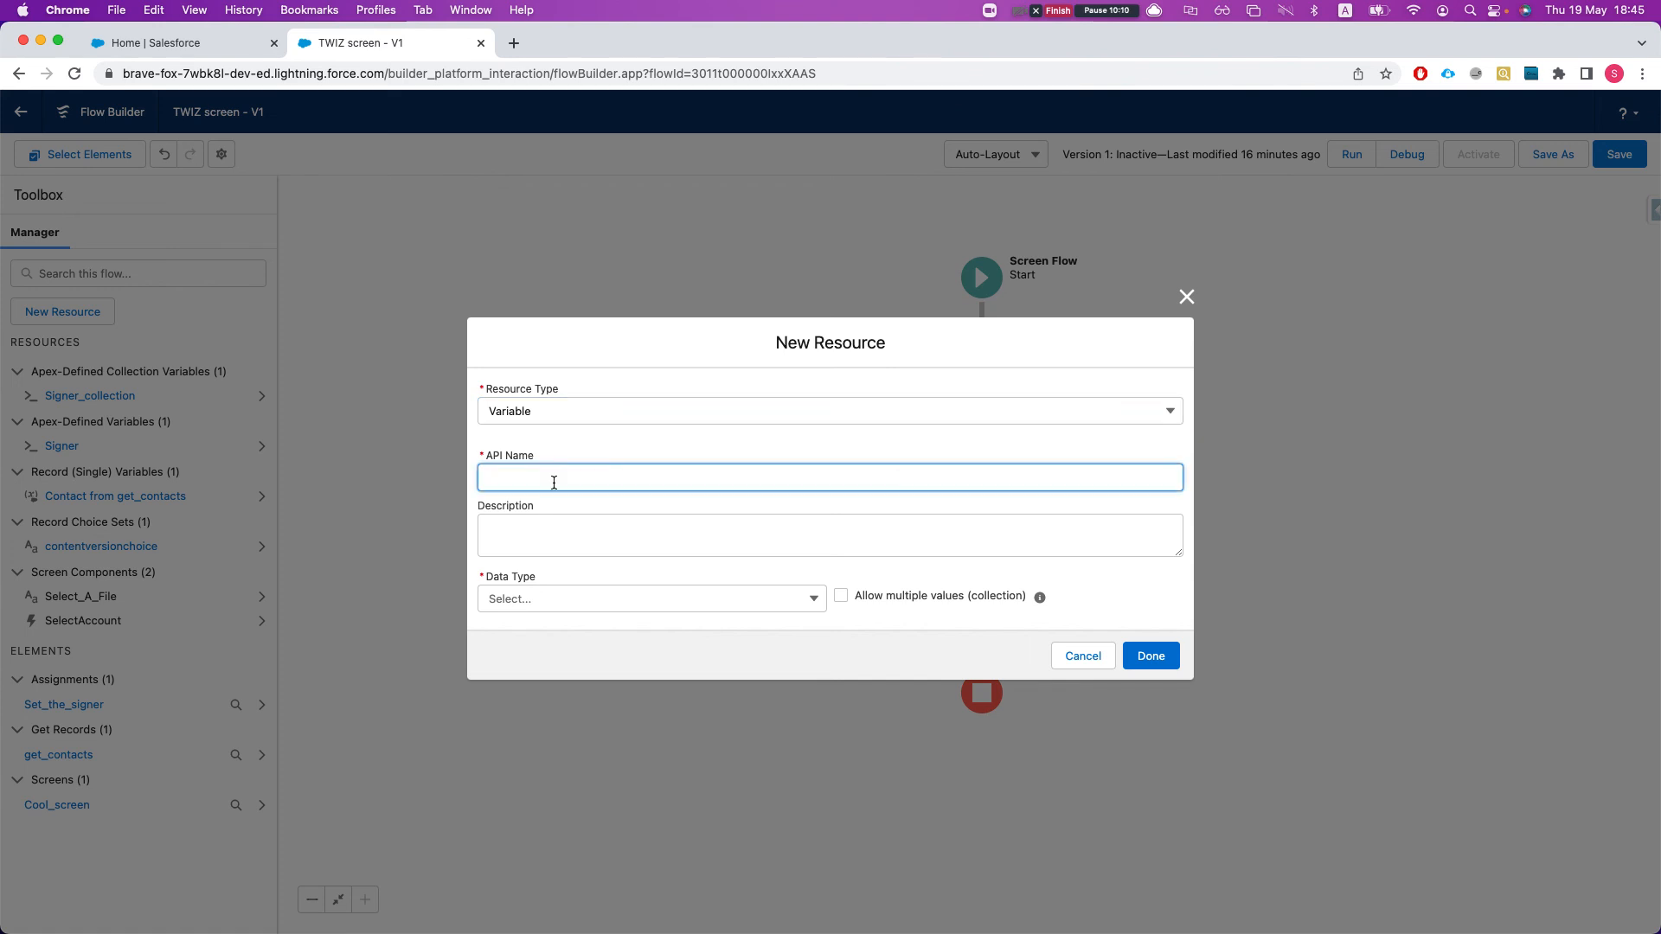
text(fiel)
click(583, 597)
click(582, 631)
click(839, 550)
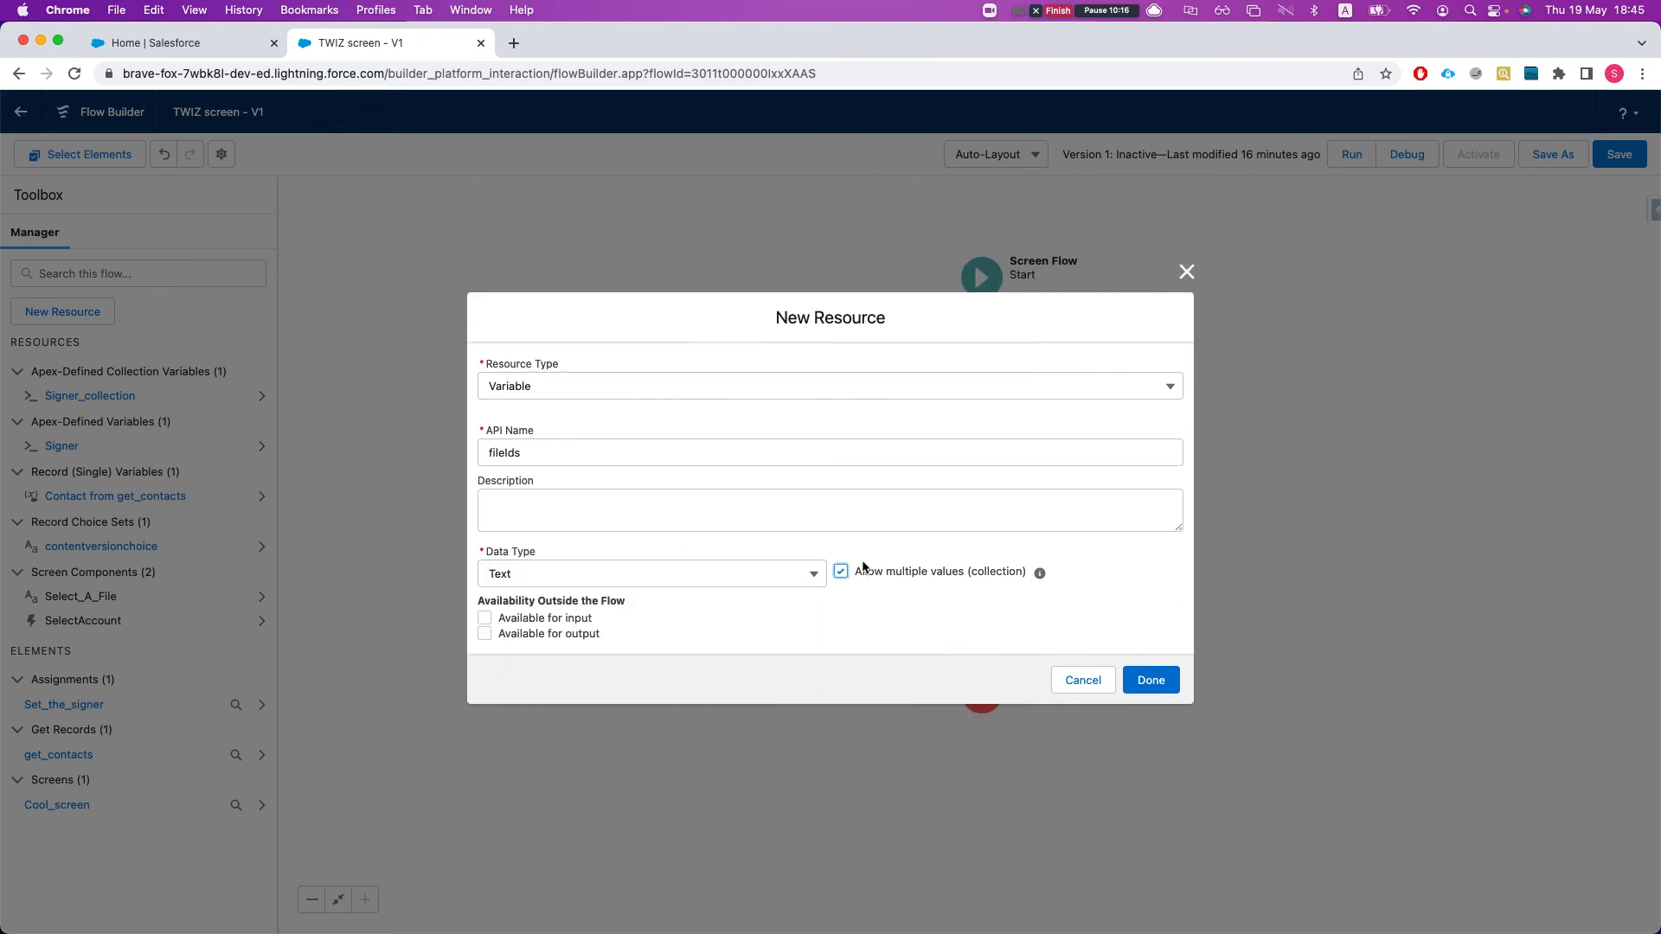
click(1140, 682)
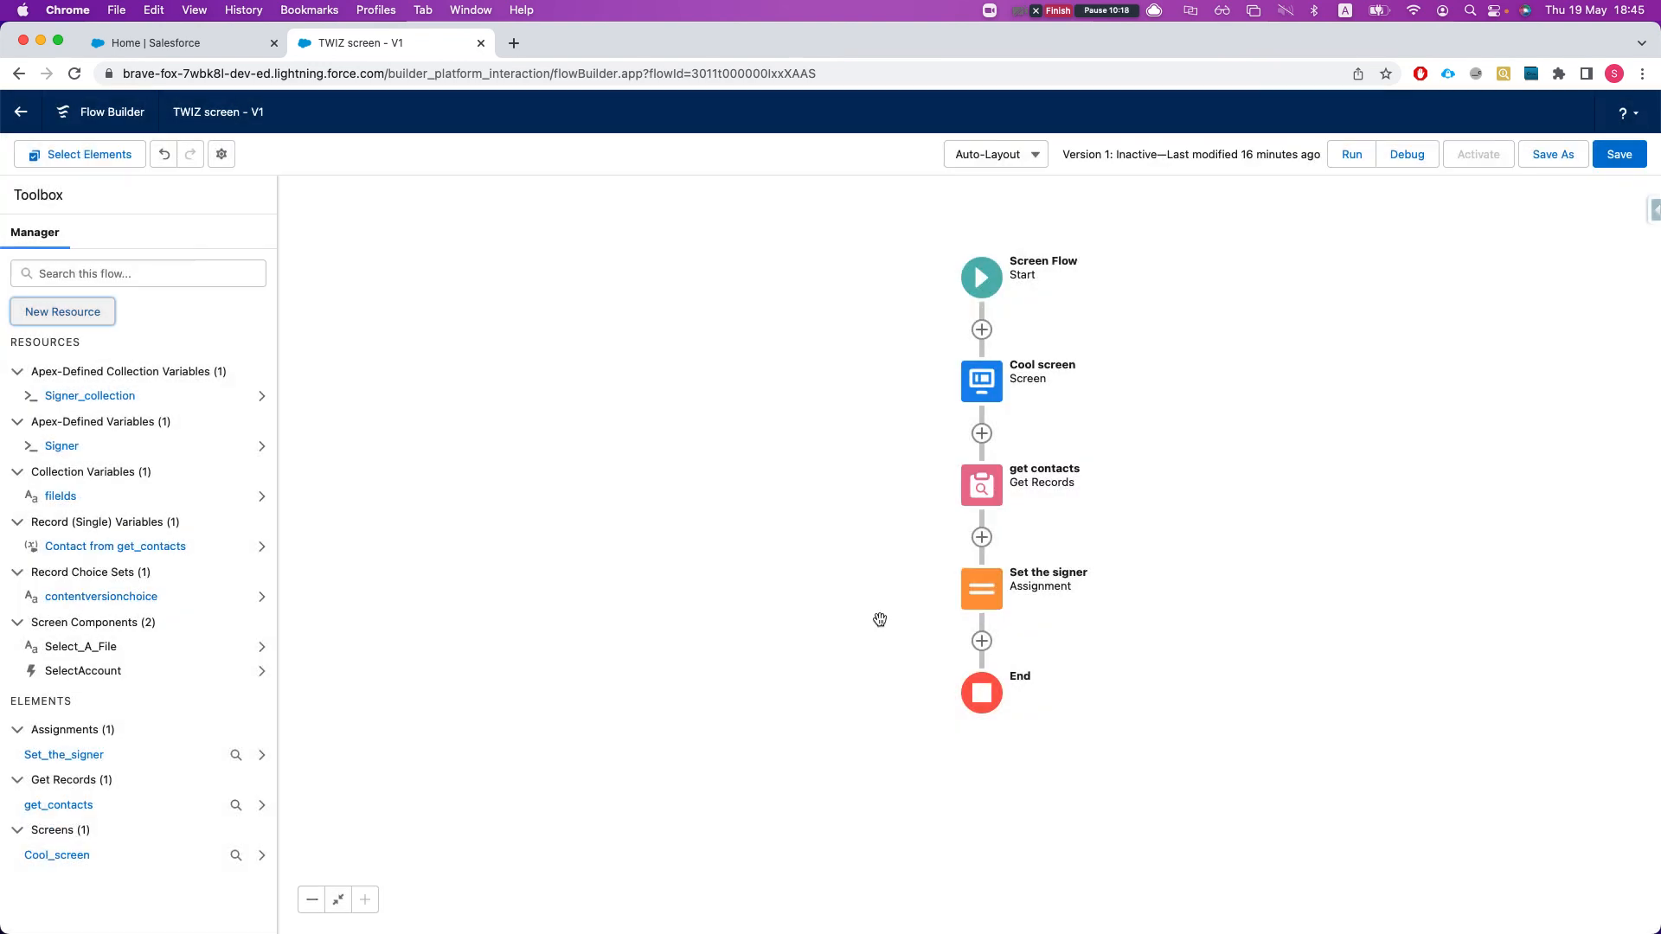
- Reopen the Set the signer assignment for editing and add a row for the fileIds variable
click(992, 597)
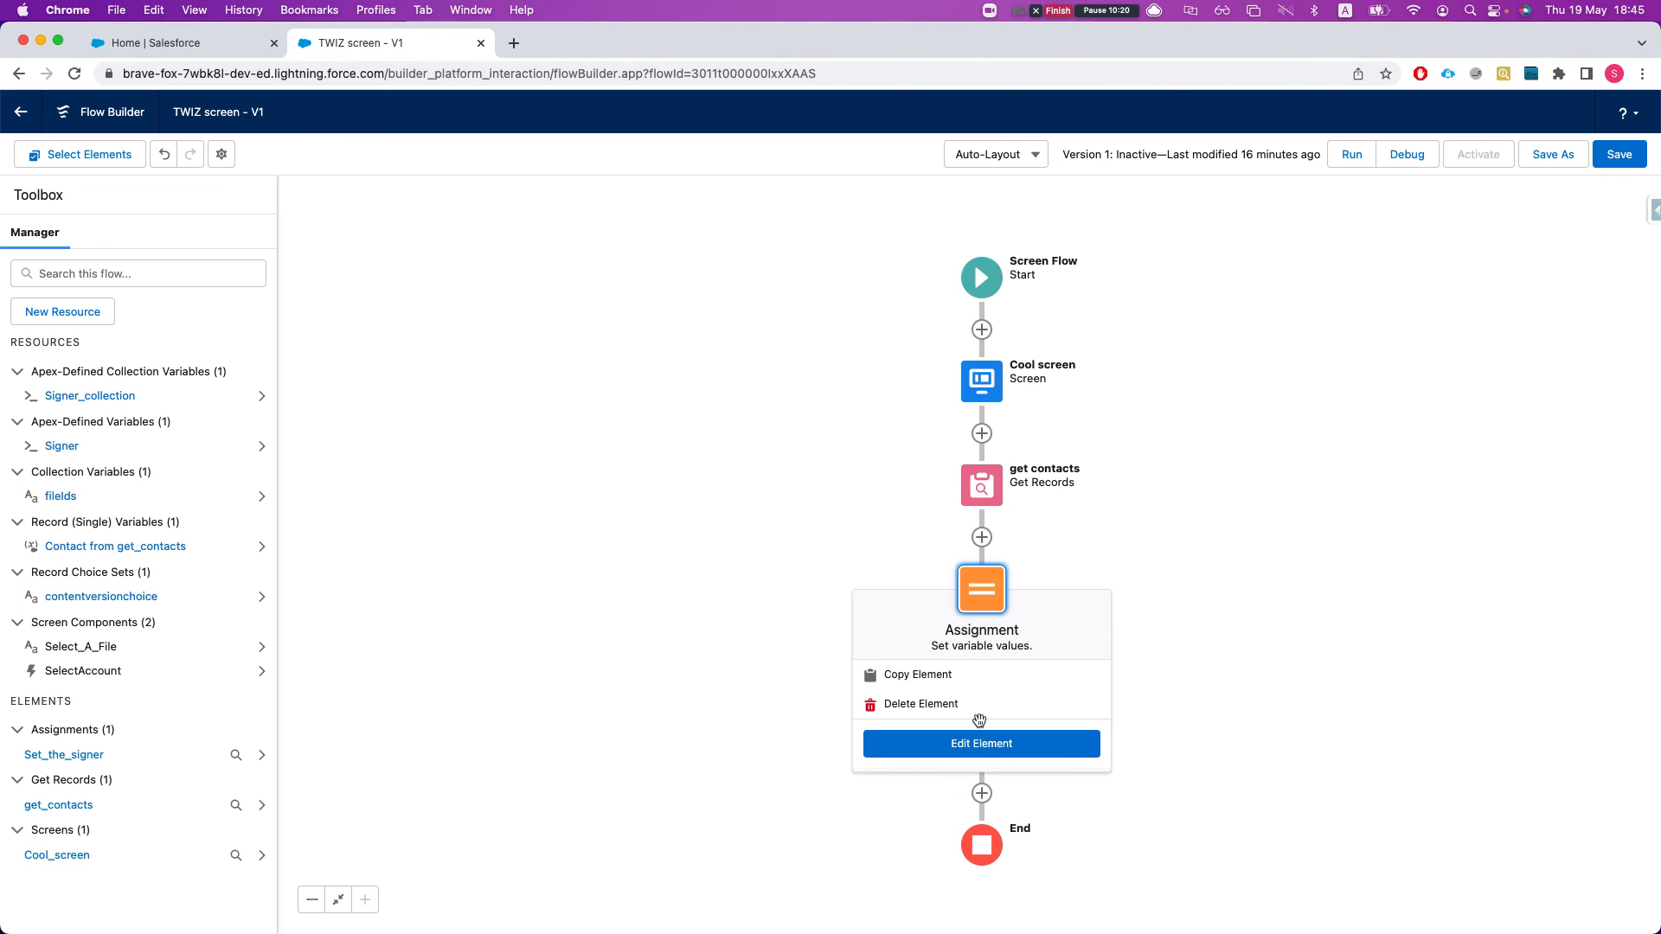
click(980, 744)
click(593, 681)
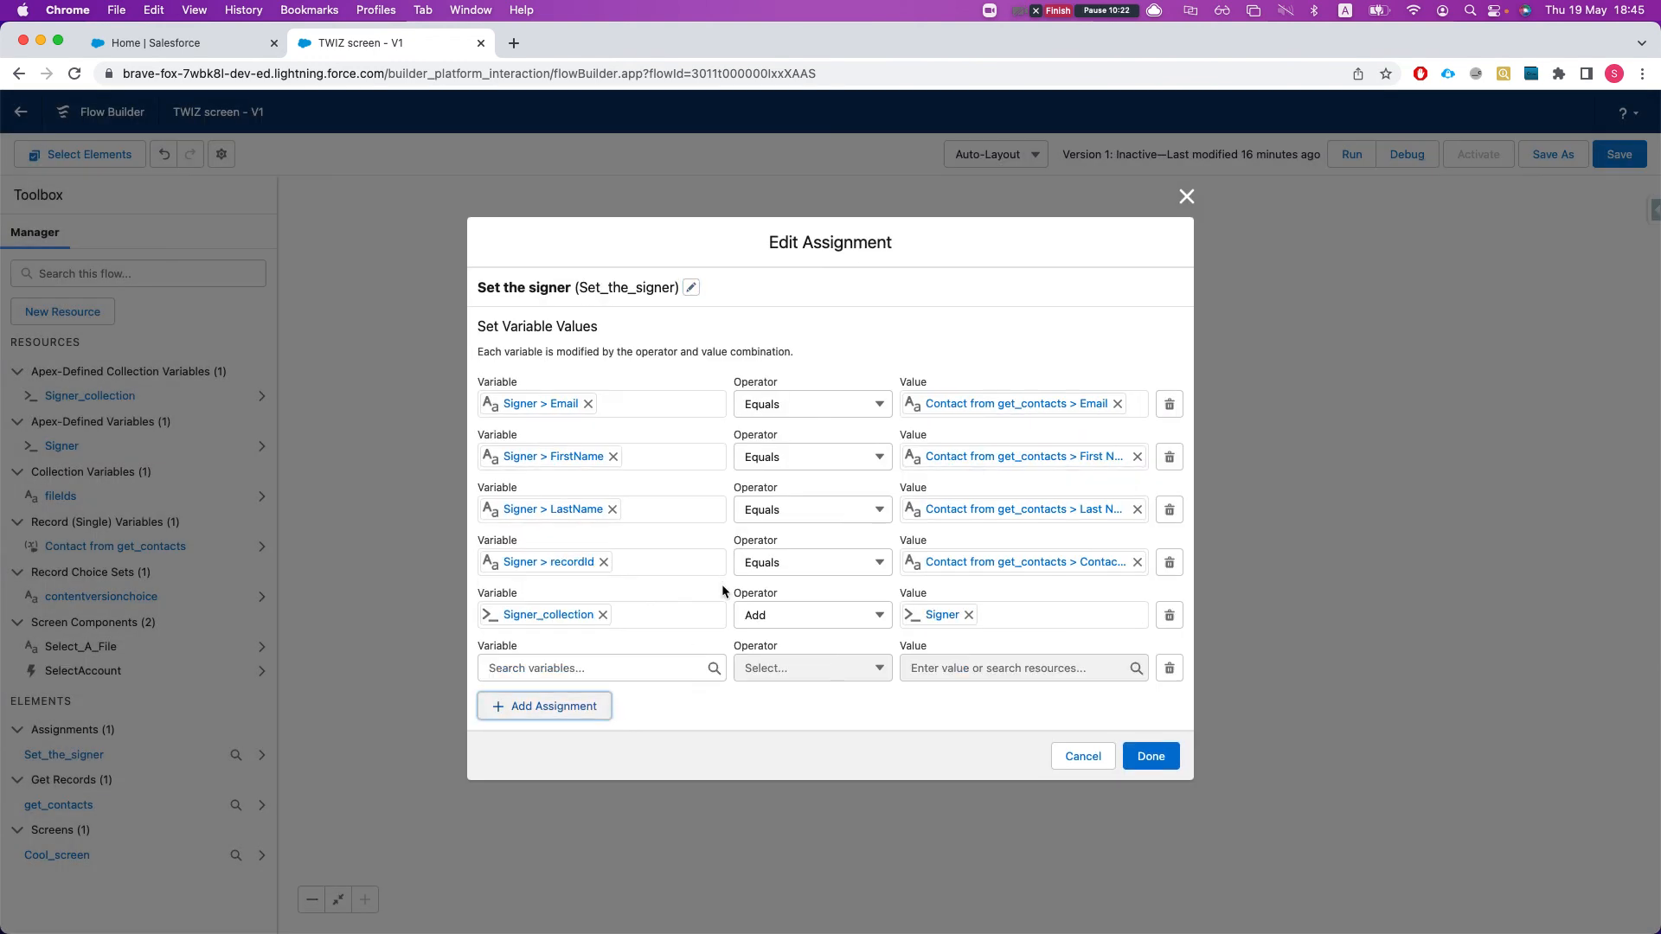
click(652, 667)
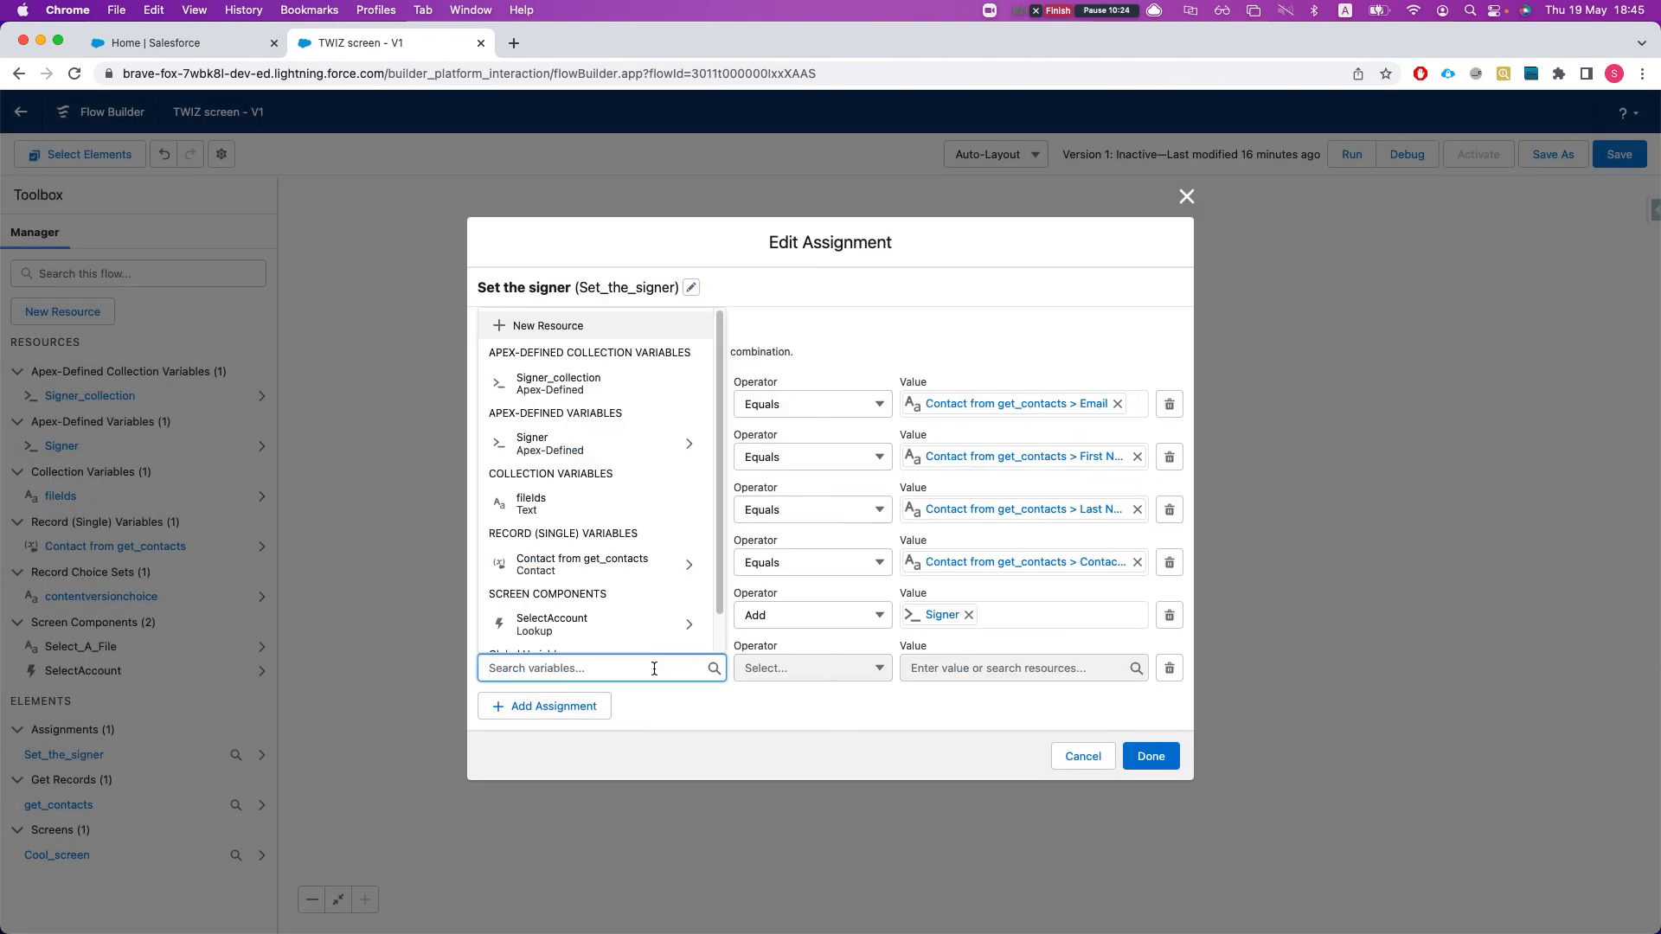
click(529, 503)
- Set the fileIds row to the Add operator with Select_A_File as its value and finish the assignment
click(779, 668)
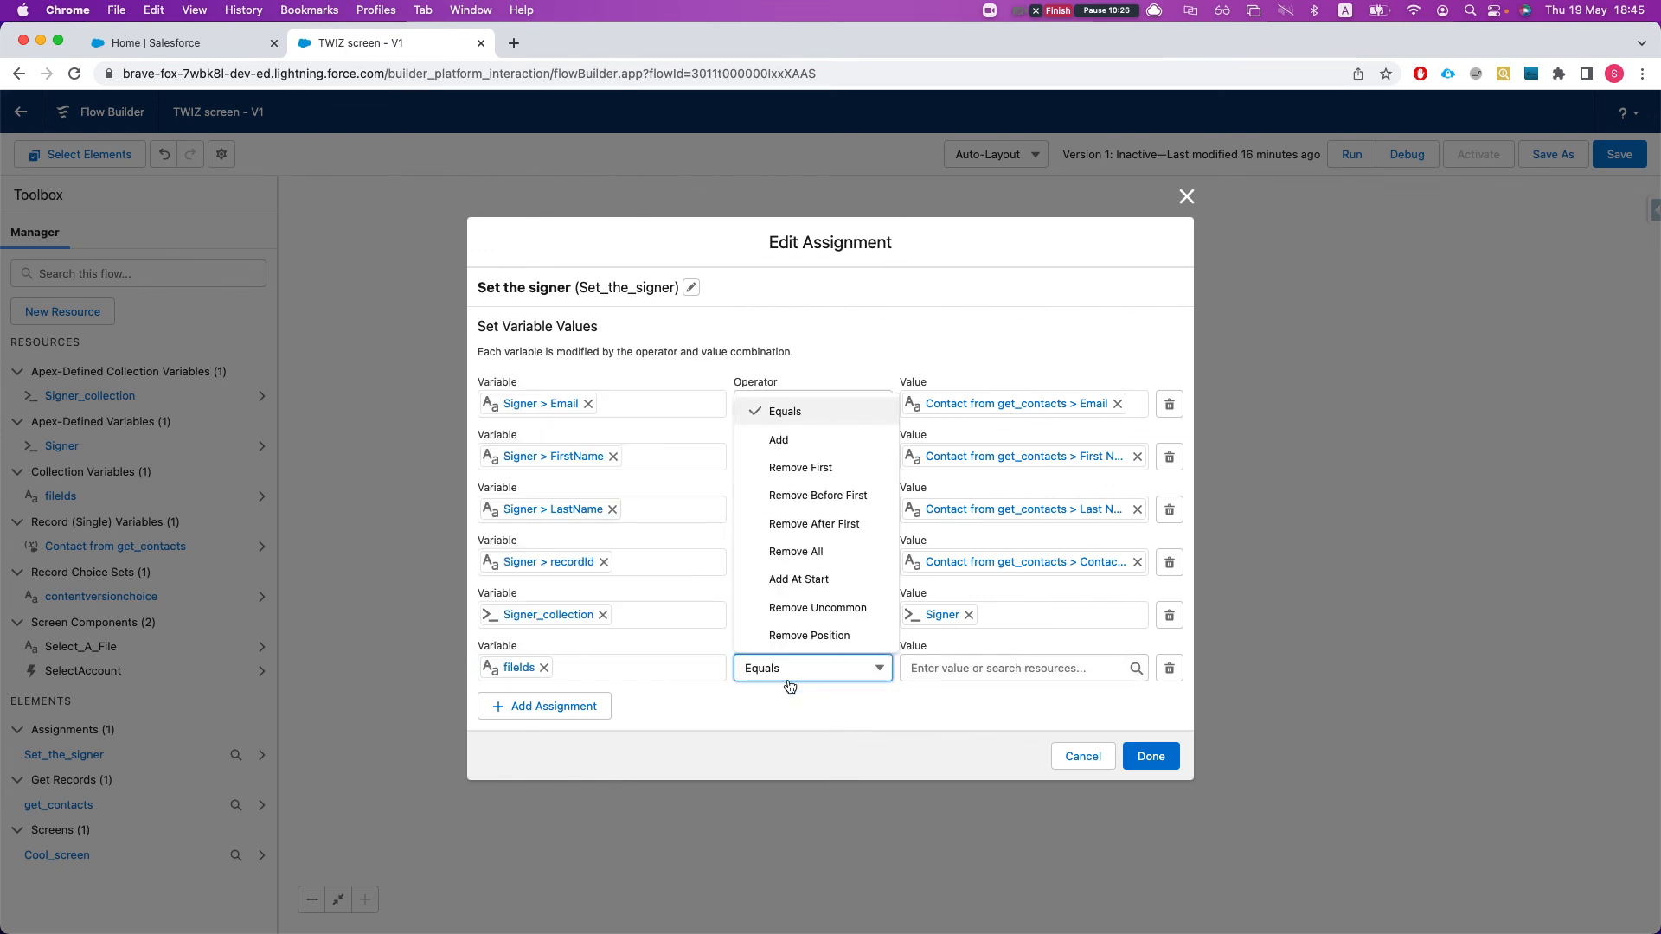
click(777, 439)
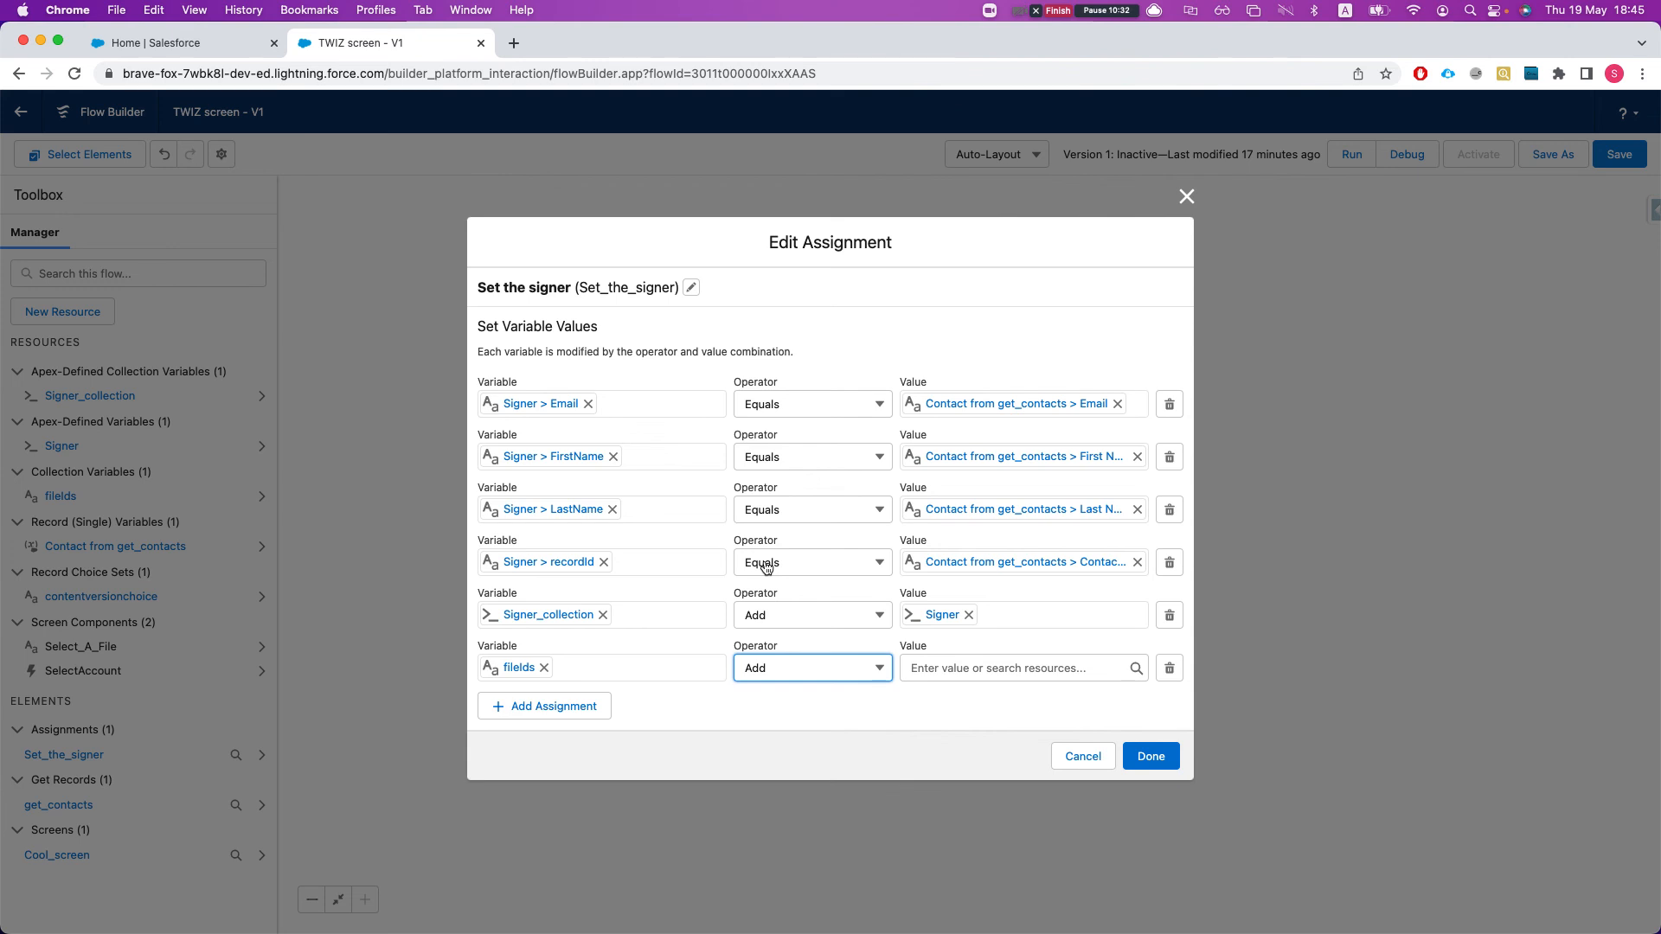
click(997, 675)
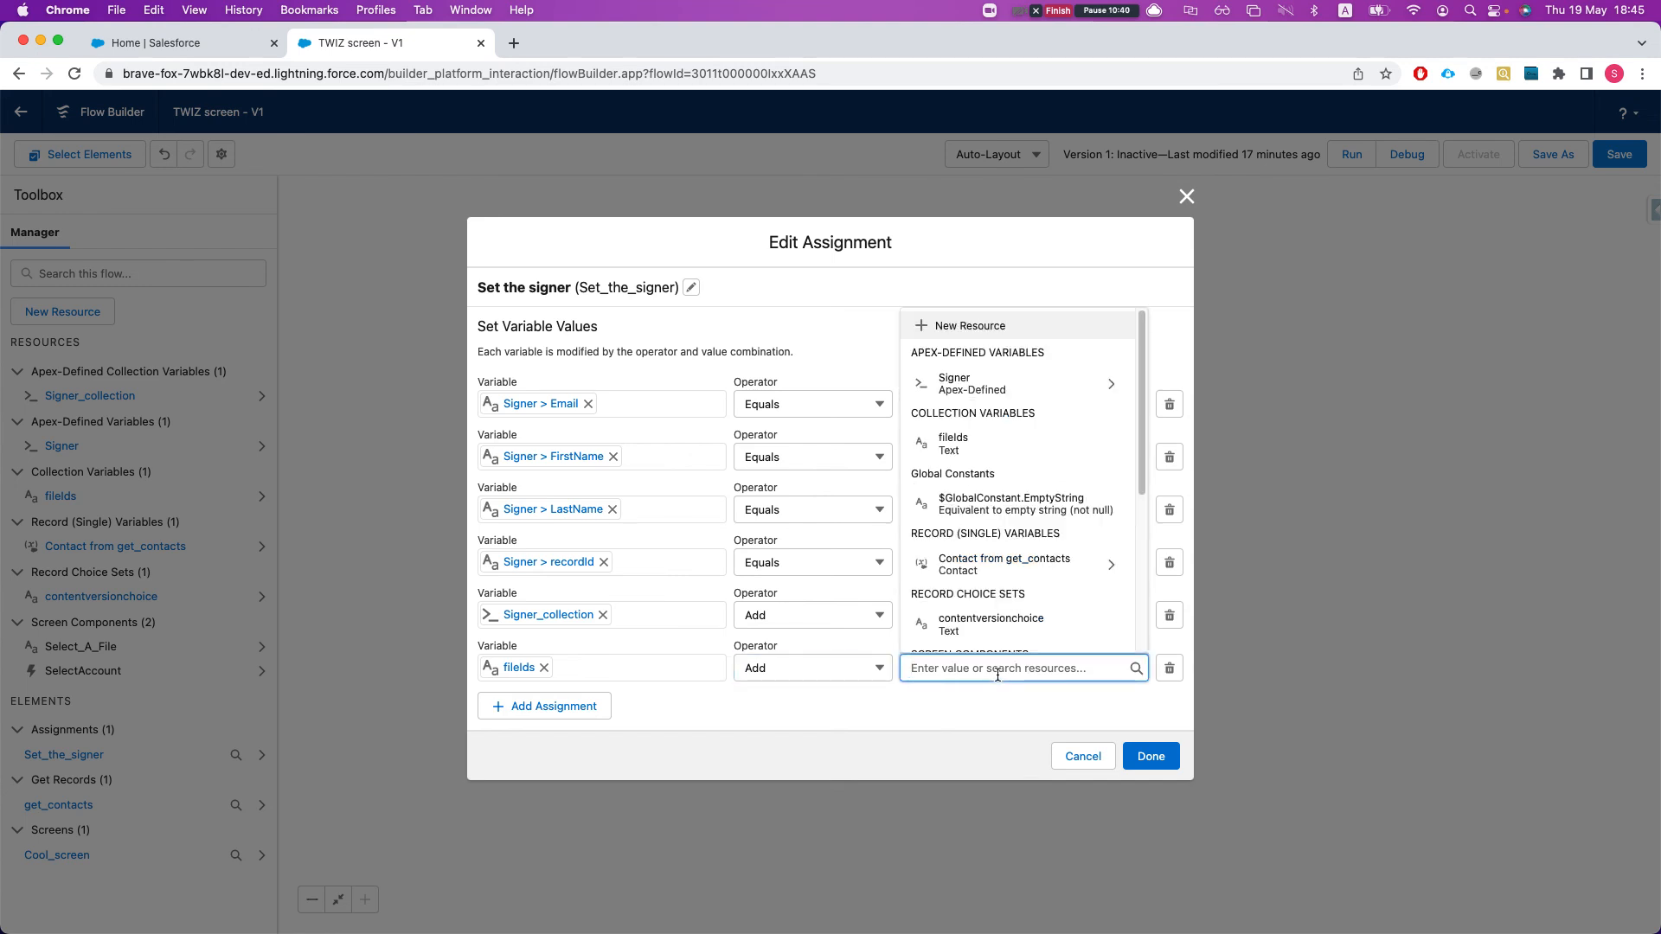
text(sele)
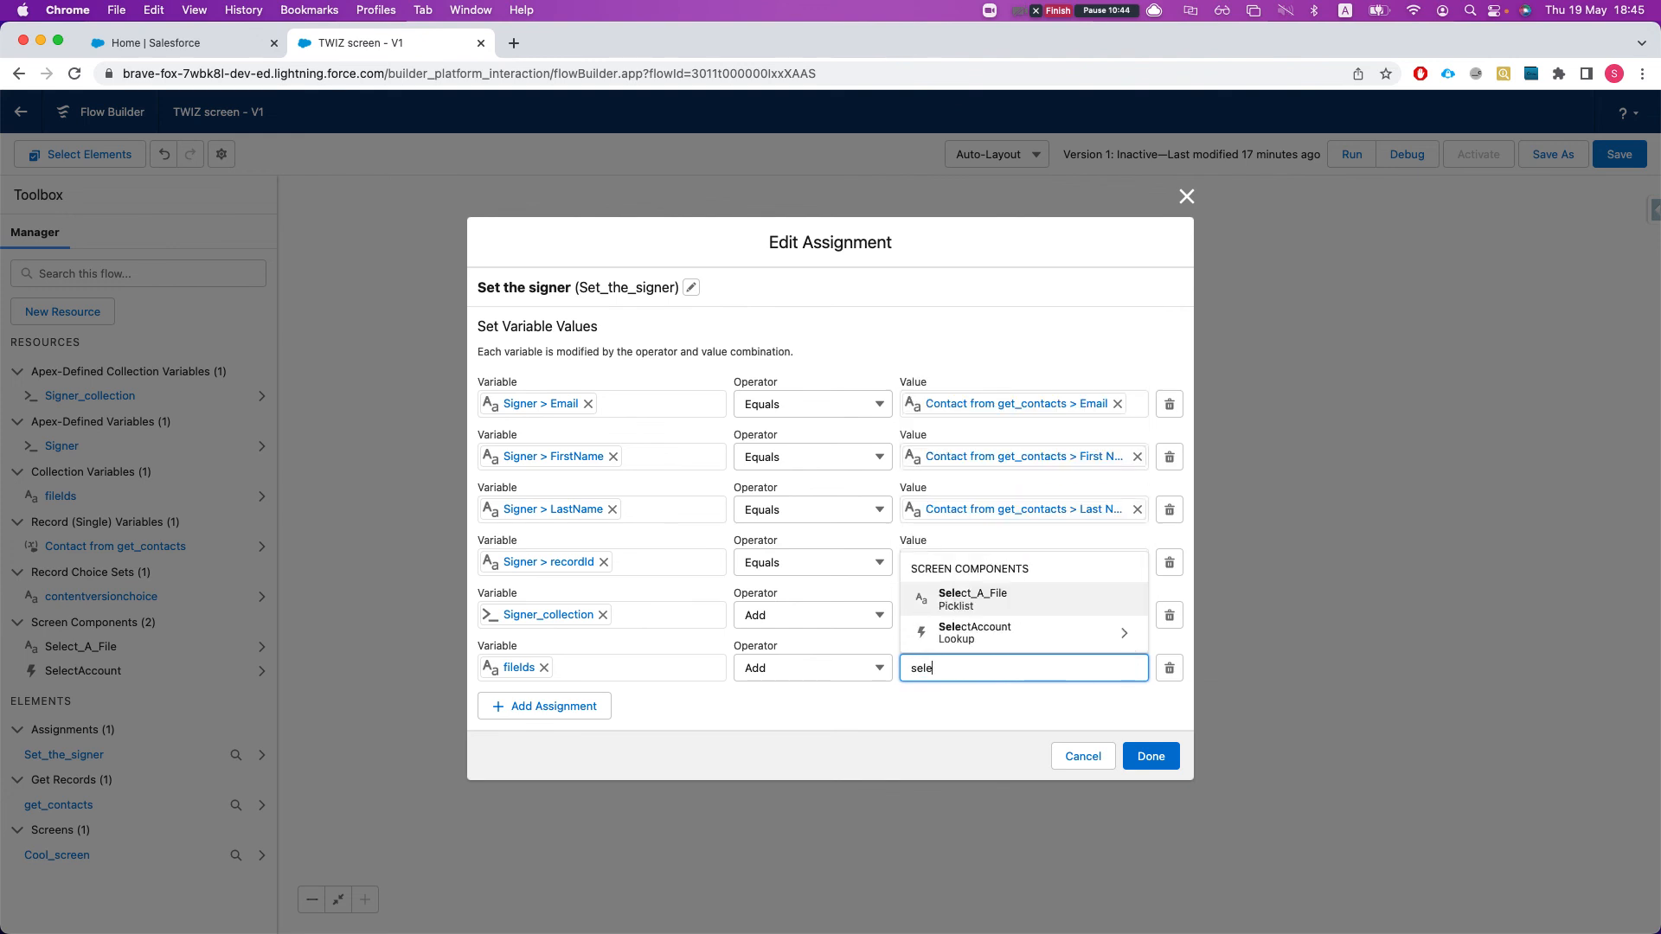
key(Return)
click(940, 735)
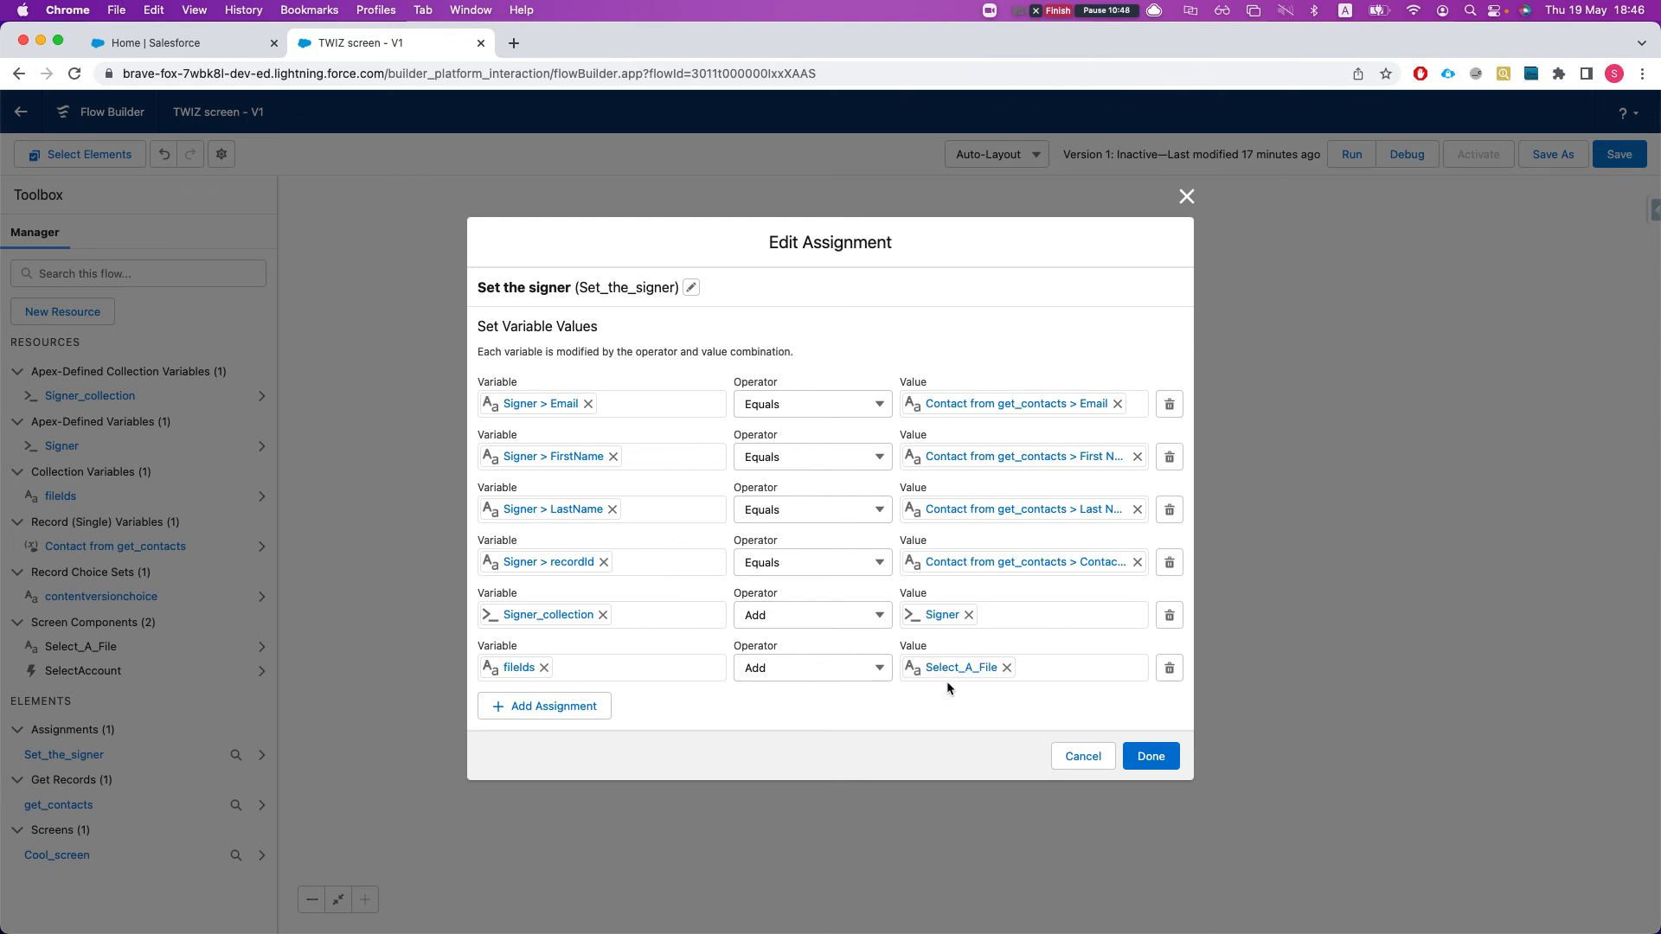
click(1149, 757)
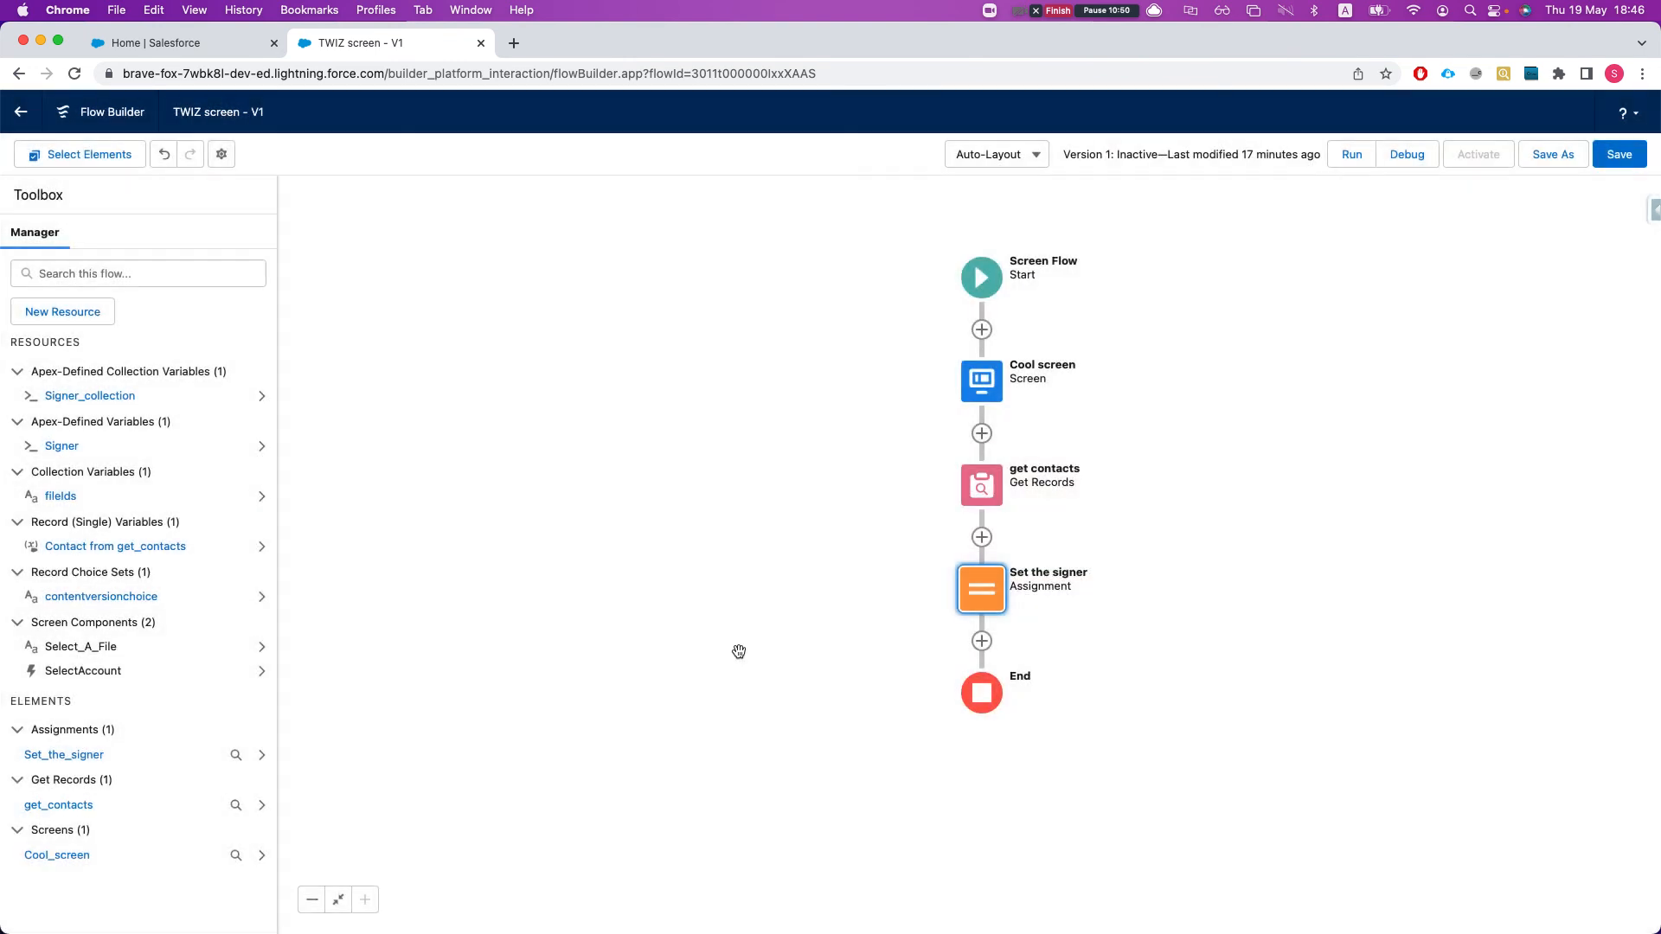
- Add an Action element after the Set the signer assignment and choose the TITAN Sign Wizard action
click(981, 641)
scroll(916, 757, down, 5)
scroll(915, 758, up, 5)
scroll(921, 765, down, 5)
scroll(924, 768, up, 5)
scroll(926, 770, down, 2)
click(927, 762)
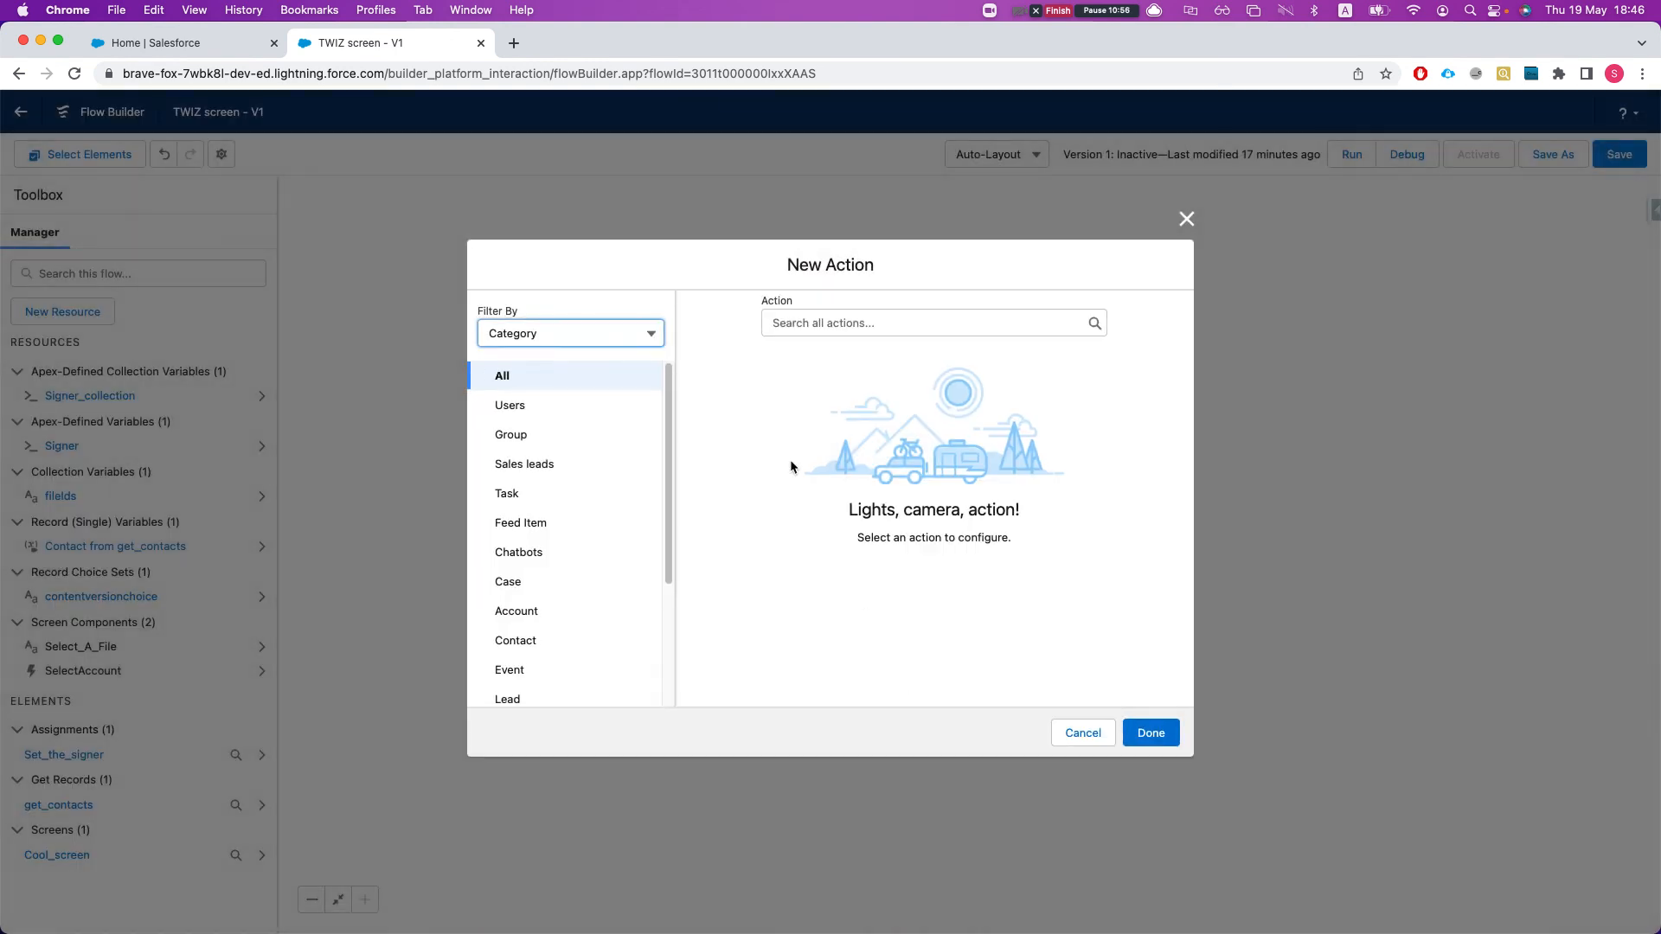
click(840, 322)
text(tit)
key(BackSpace)
key(BackSpace)
key(BackSpace)
text(wi)
key(Return)
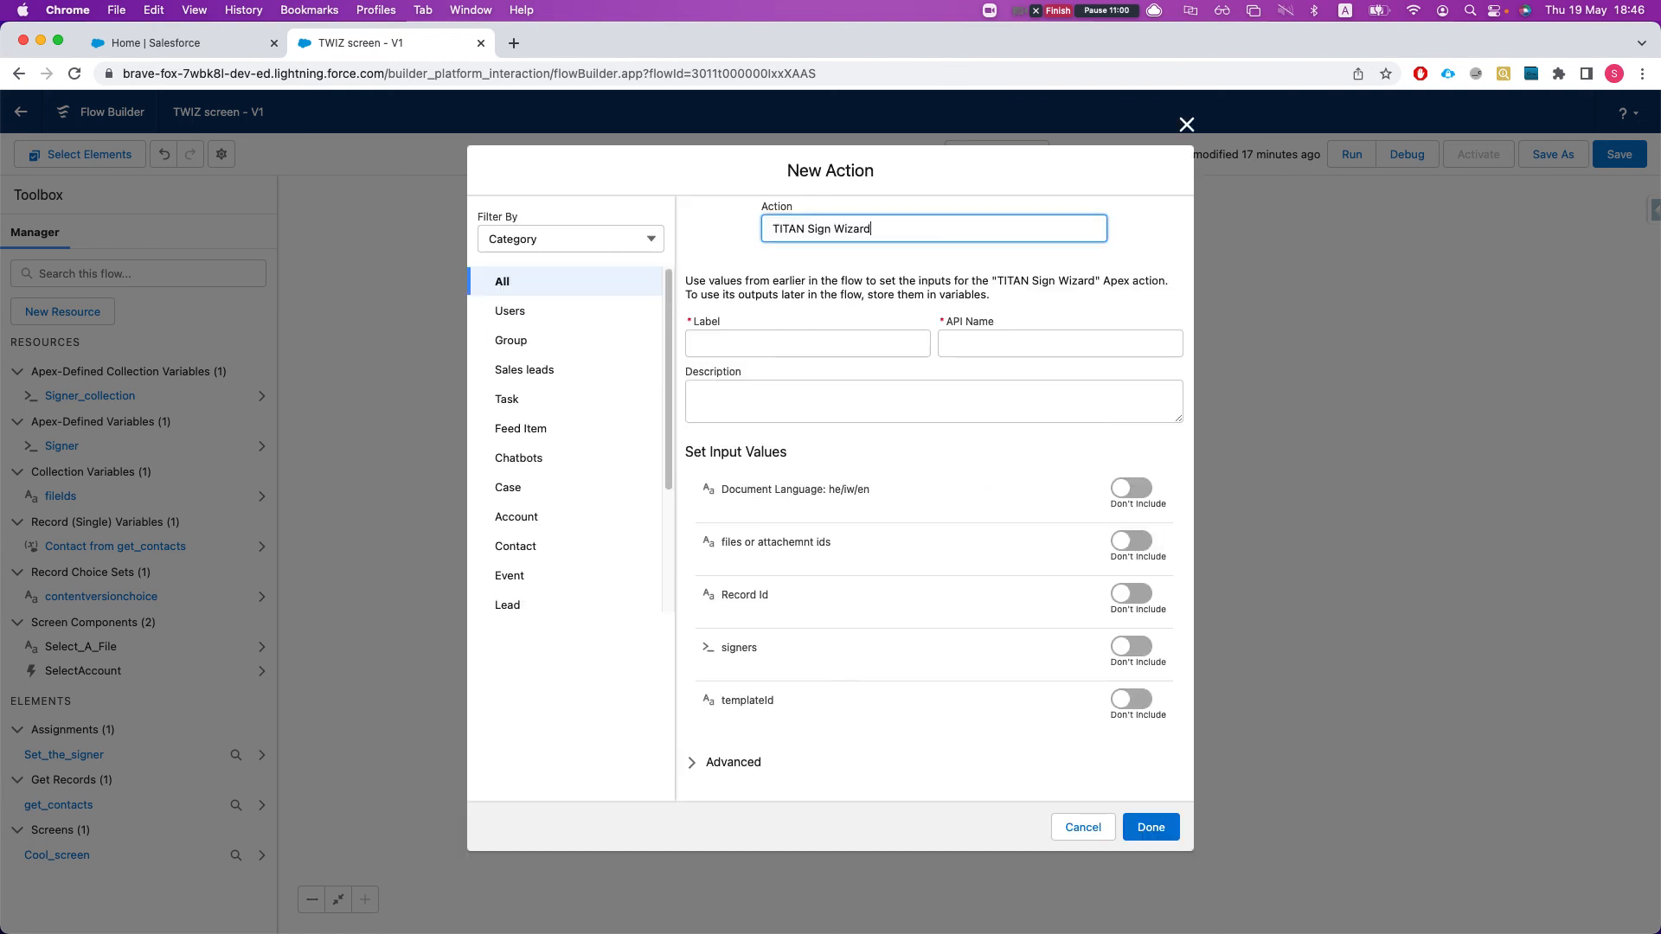
- Label the TITAN Sign Wizard action call titan WIZ
click(801, 353)
text(call titan WIZ)
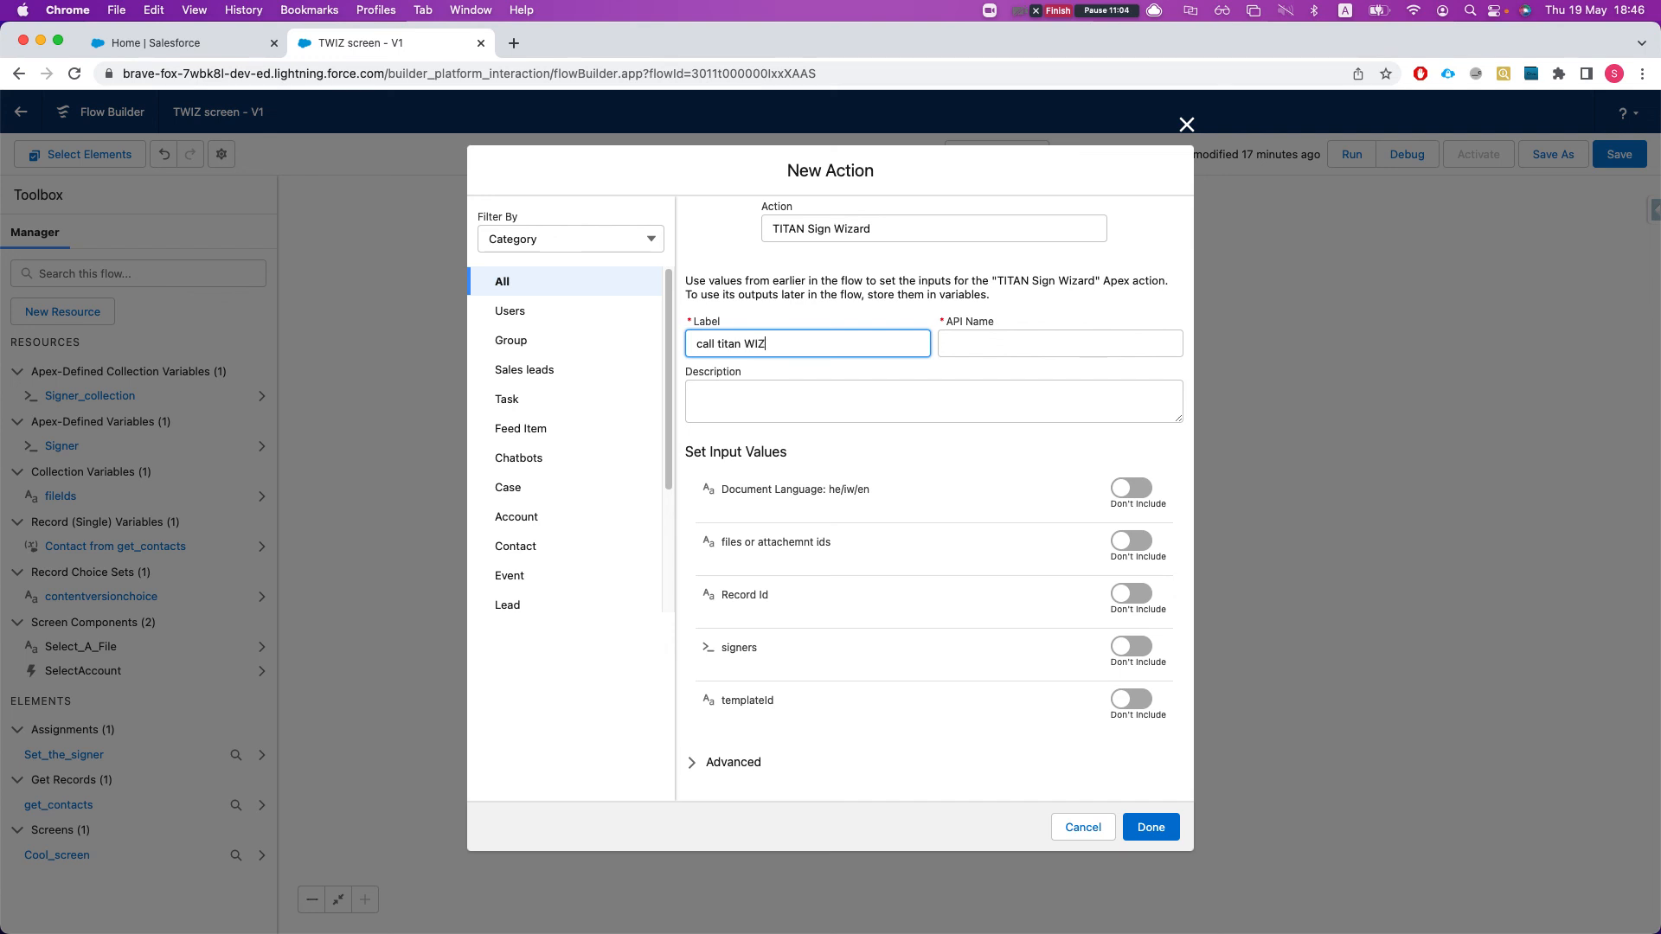
click(916, 407)
- Include the files or attachment ids input and set it to the fileIds collection, {!fileIds}
click(1131, 541)
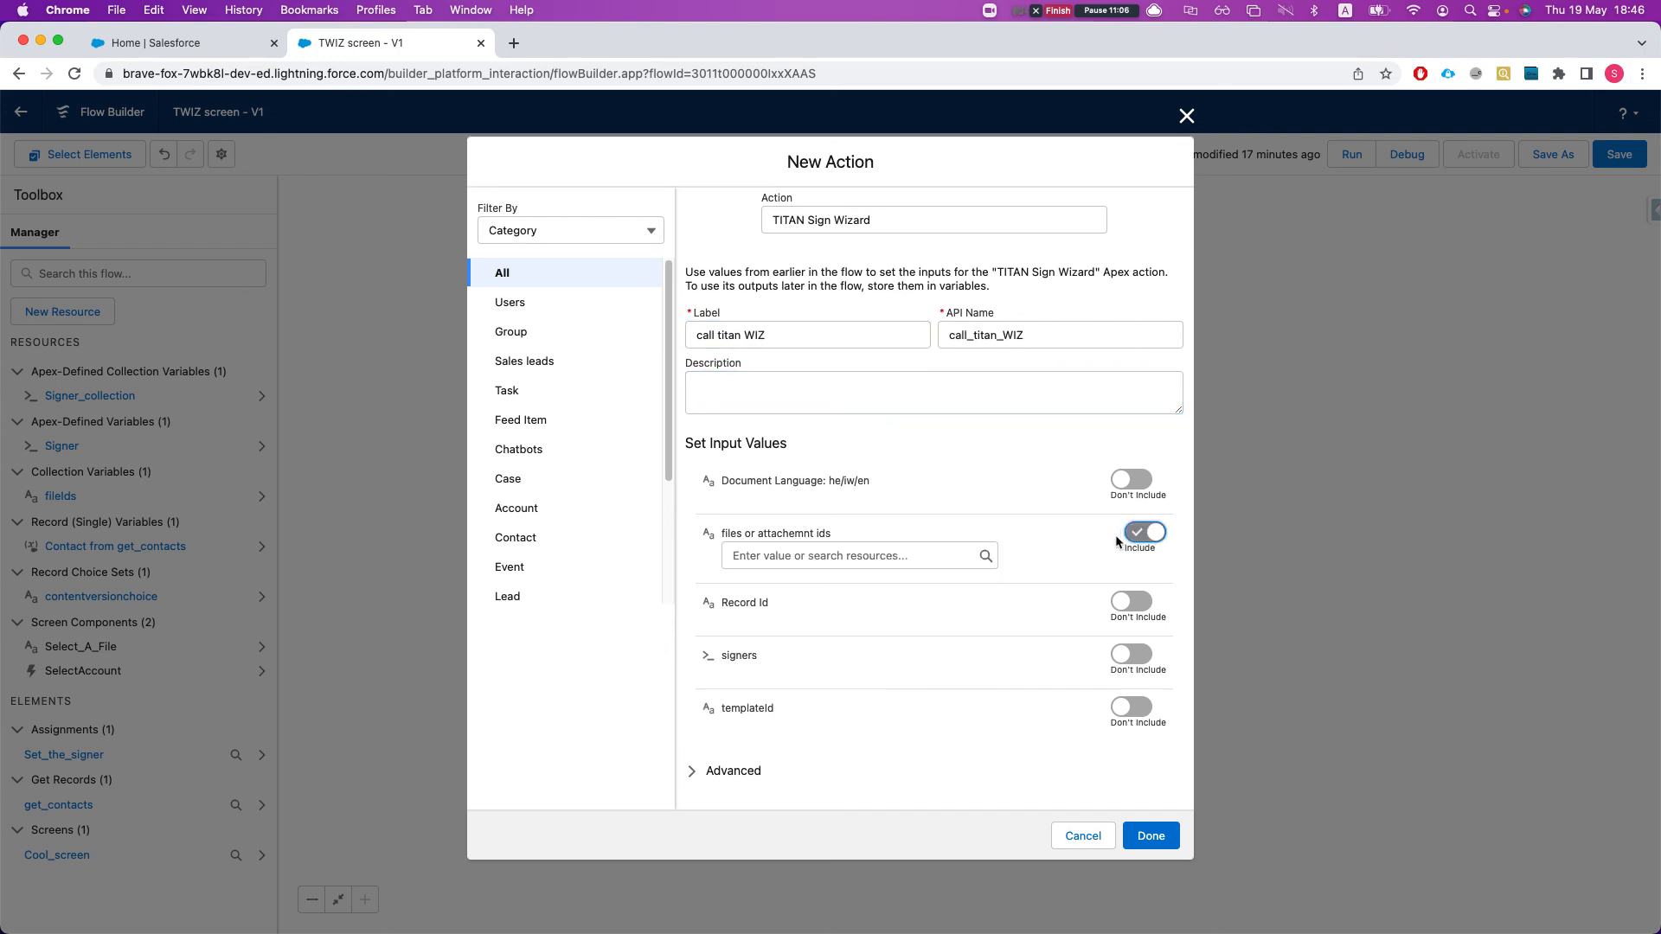
click(934, 561)
text(file)
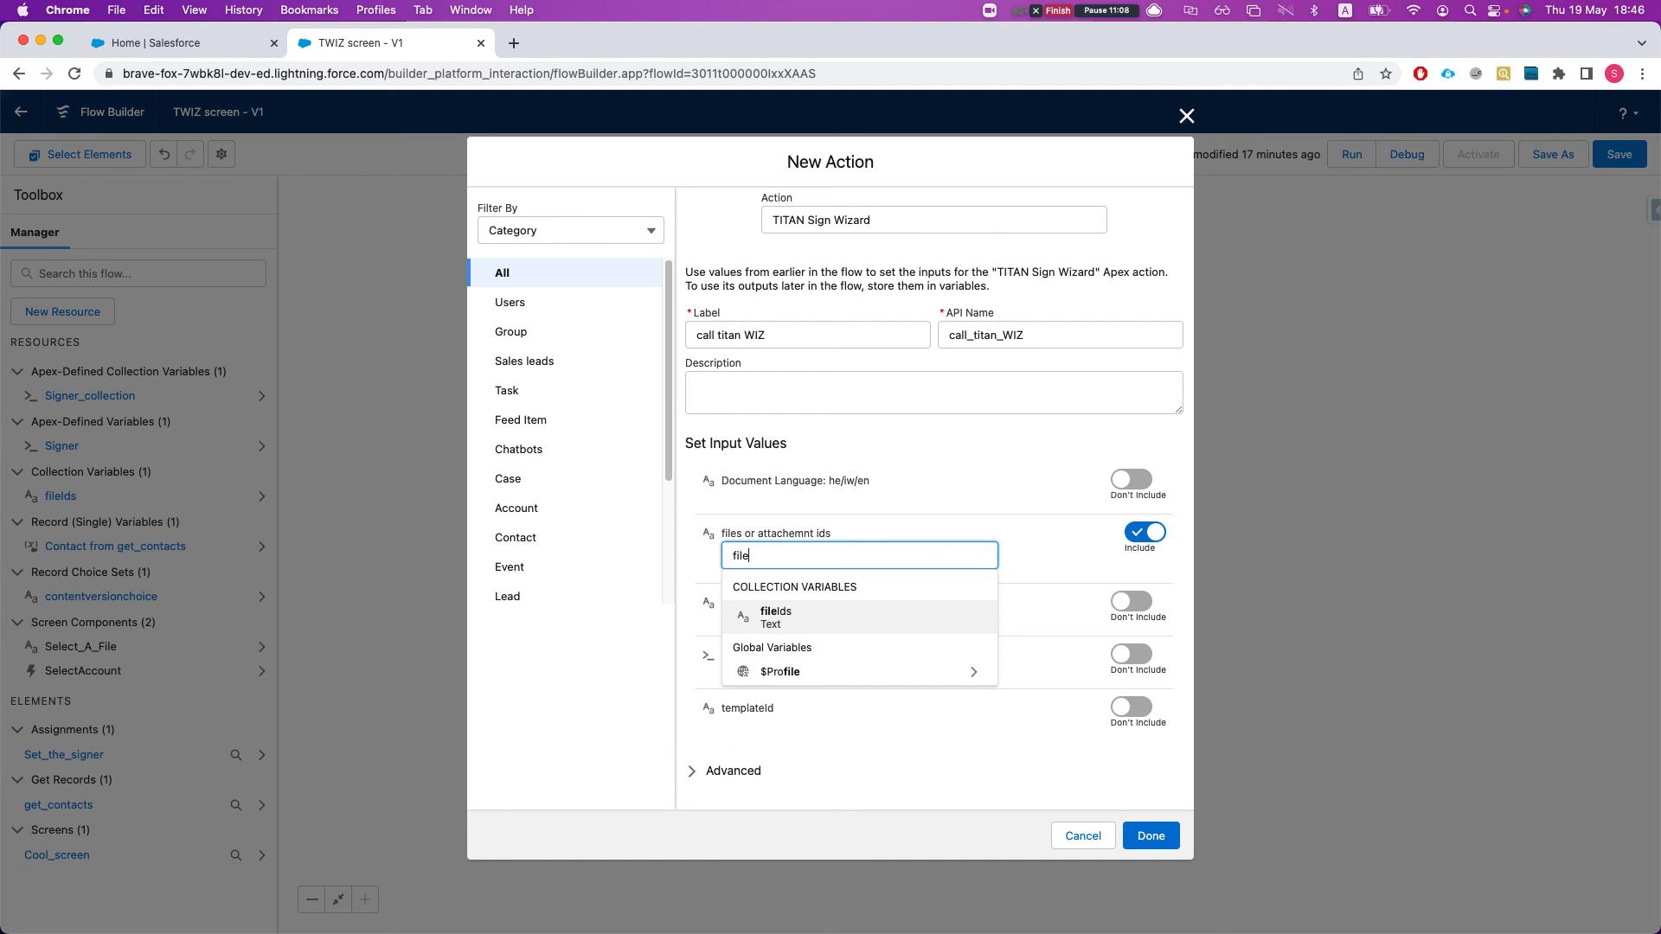
key(Return)
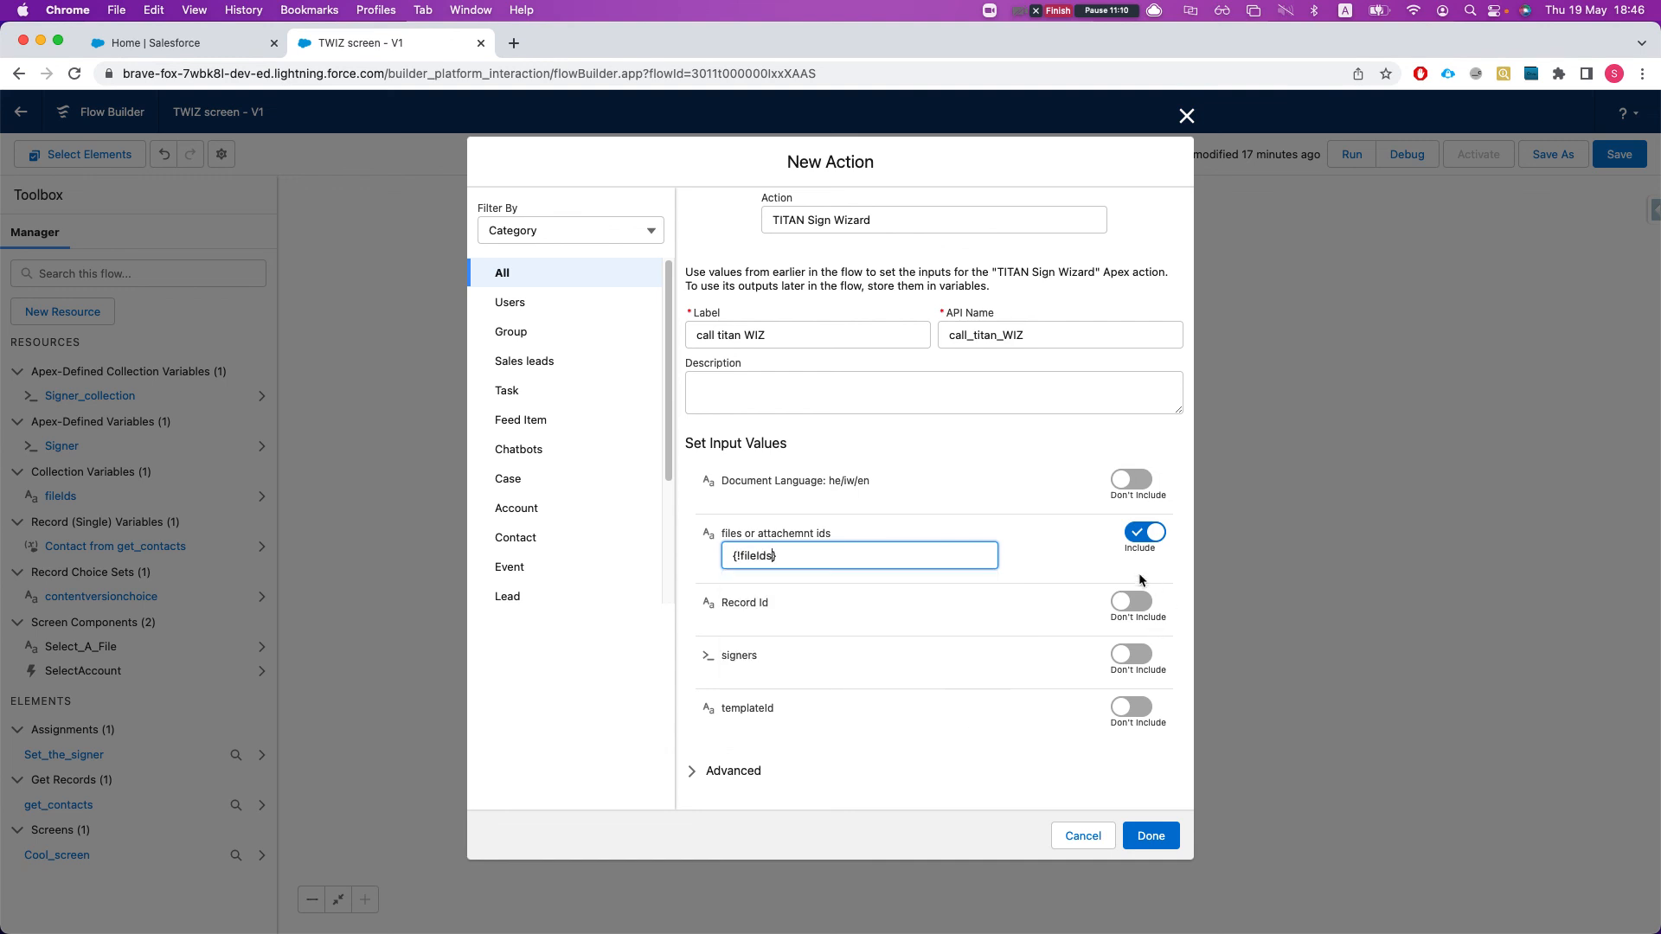
- Include the Record Id input and set it to the selected account's record ID, {!SelectAccount.recordId}
click(1133, 601)
click(865, 619)
text(acc)
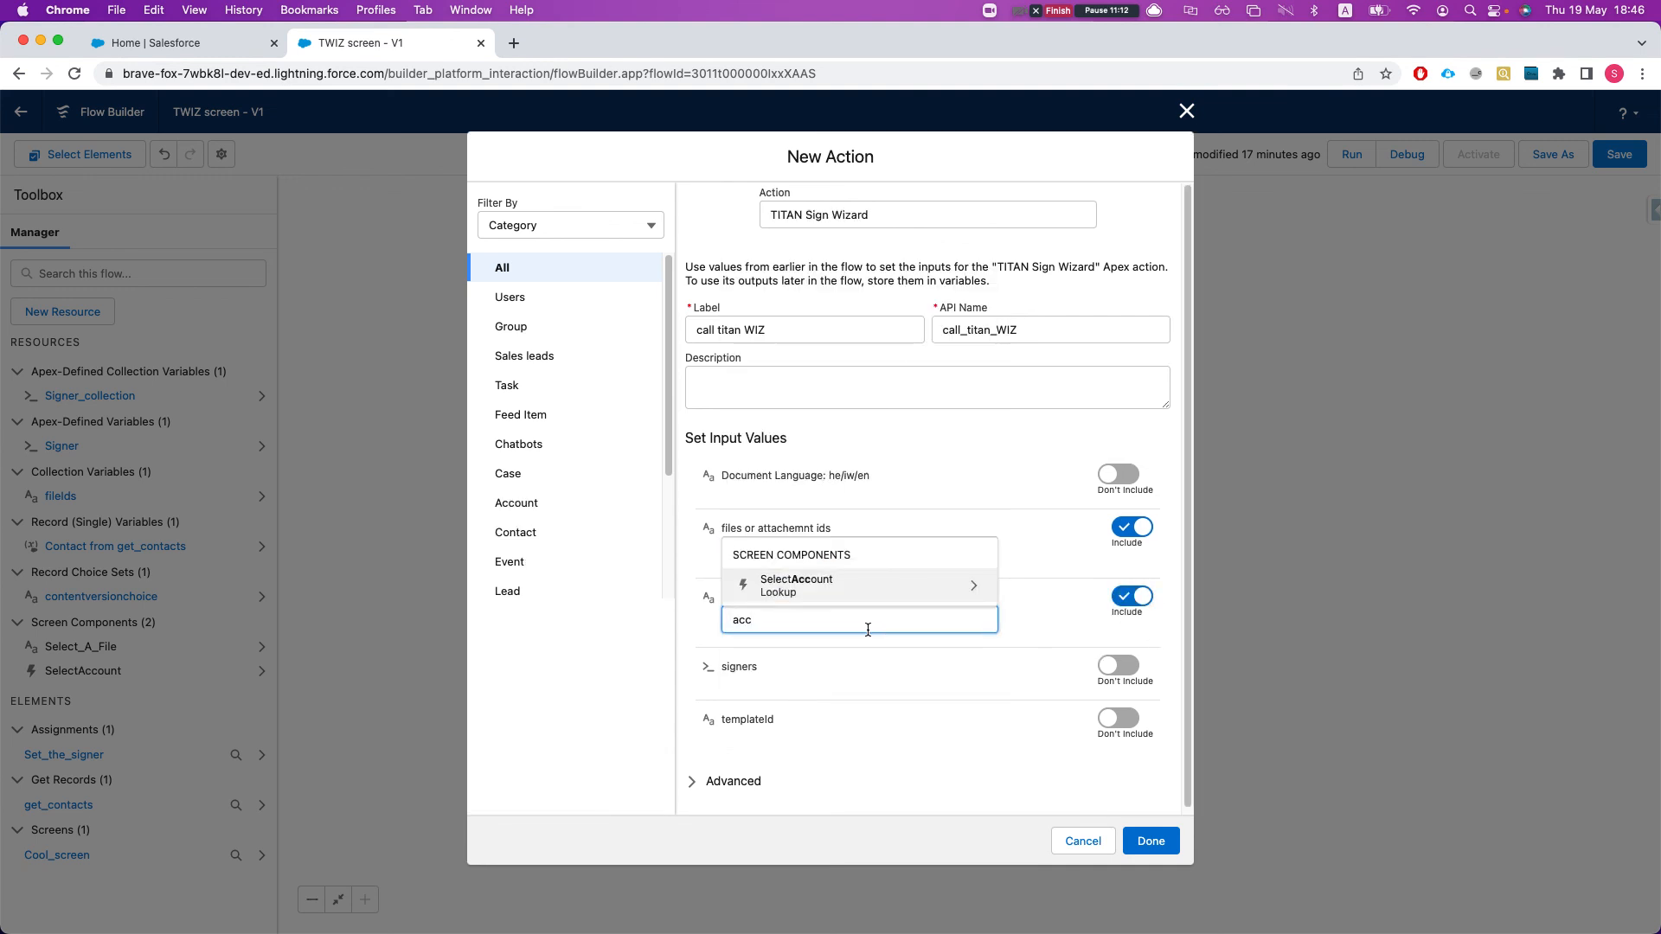
click(837, 588)
click(838, 664)
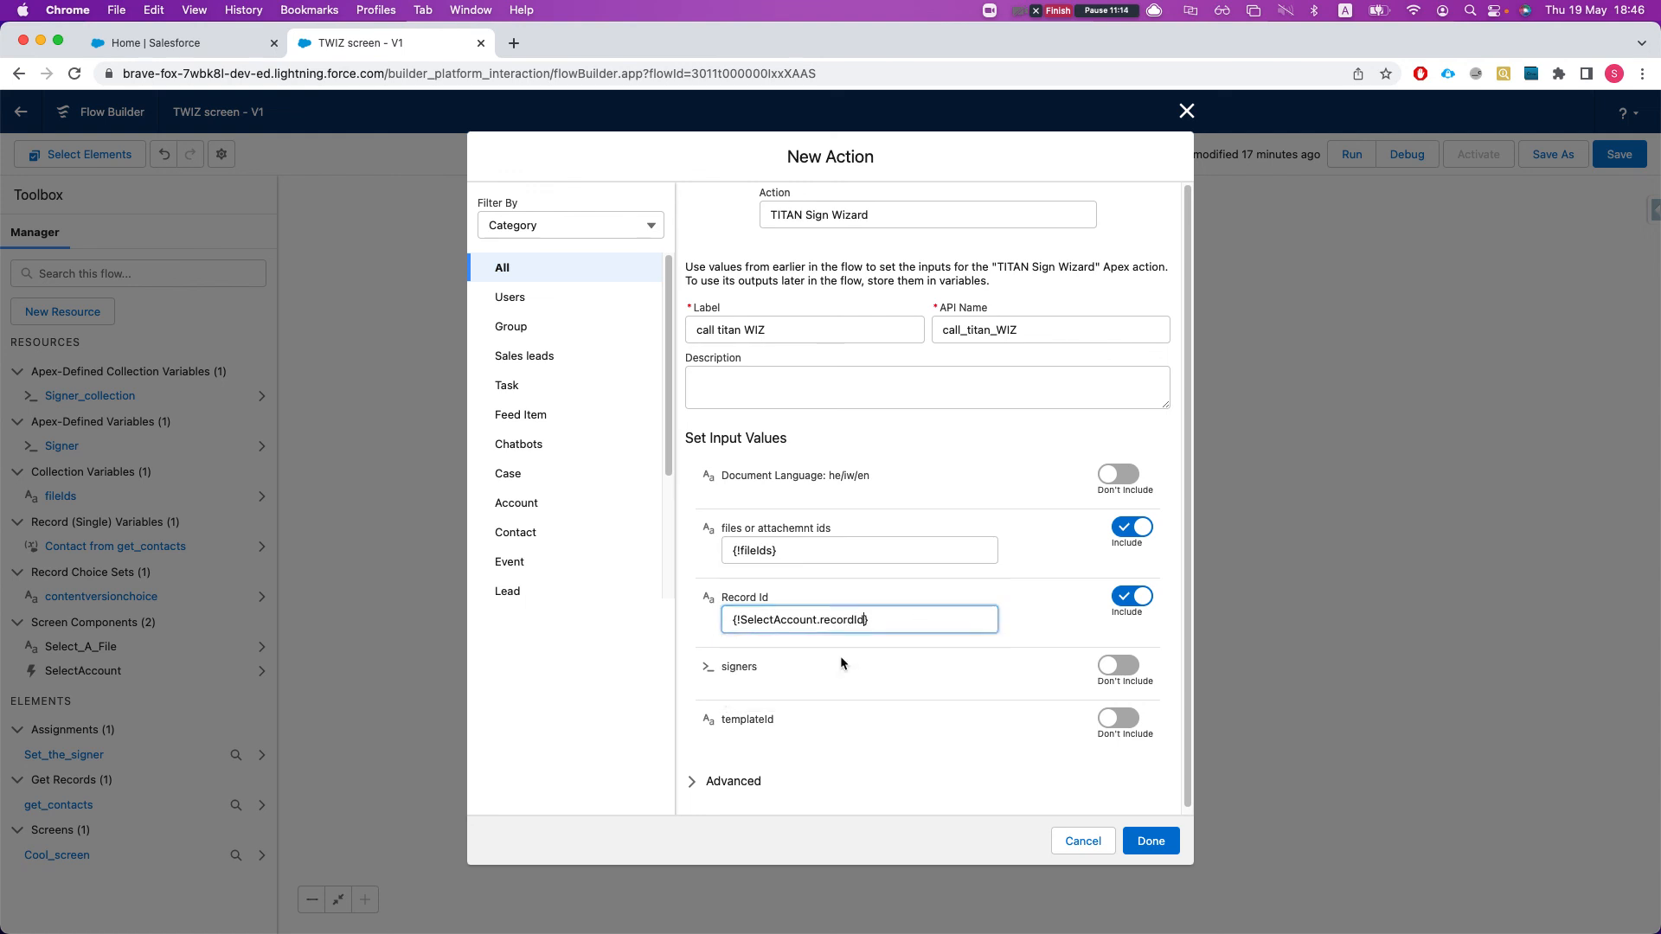
- Include the signers input and set it to the signer collection, {!Signer_collection}
click(1120, 666)
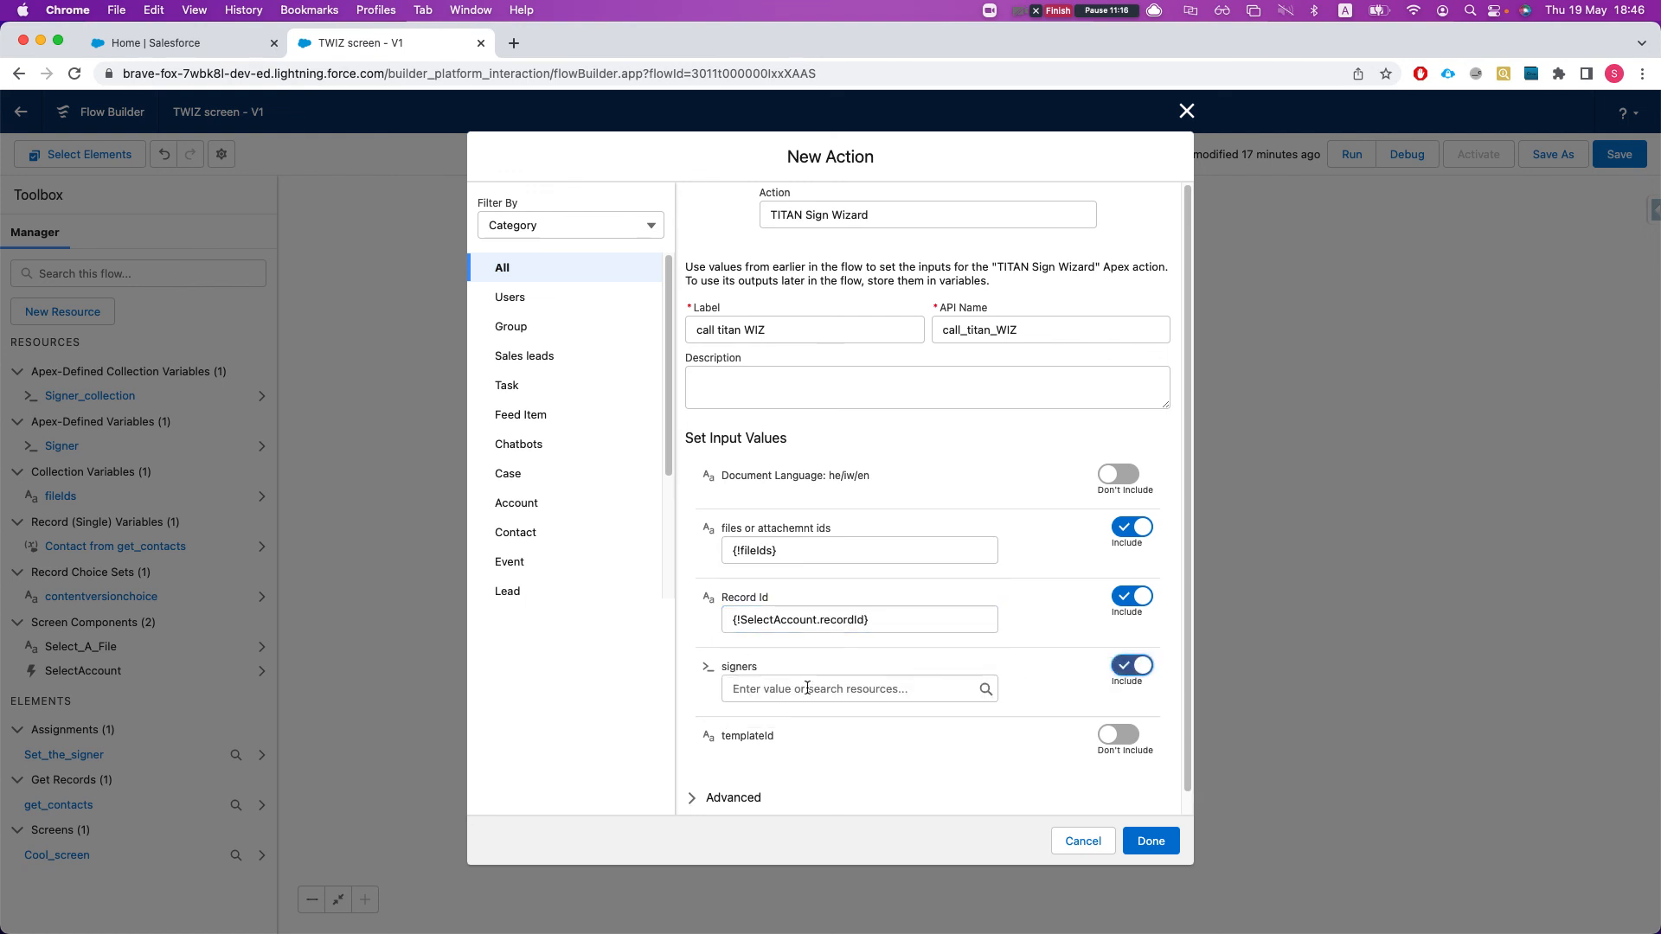
click(834, 692)
text(sinm)
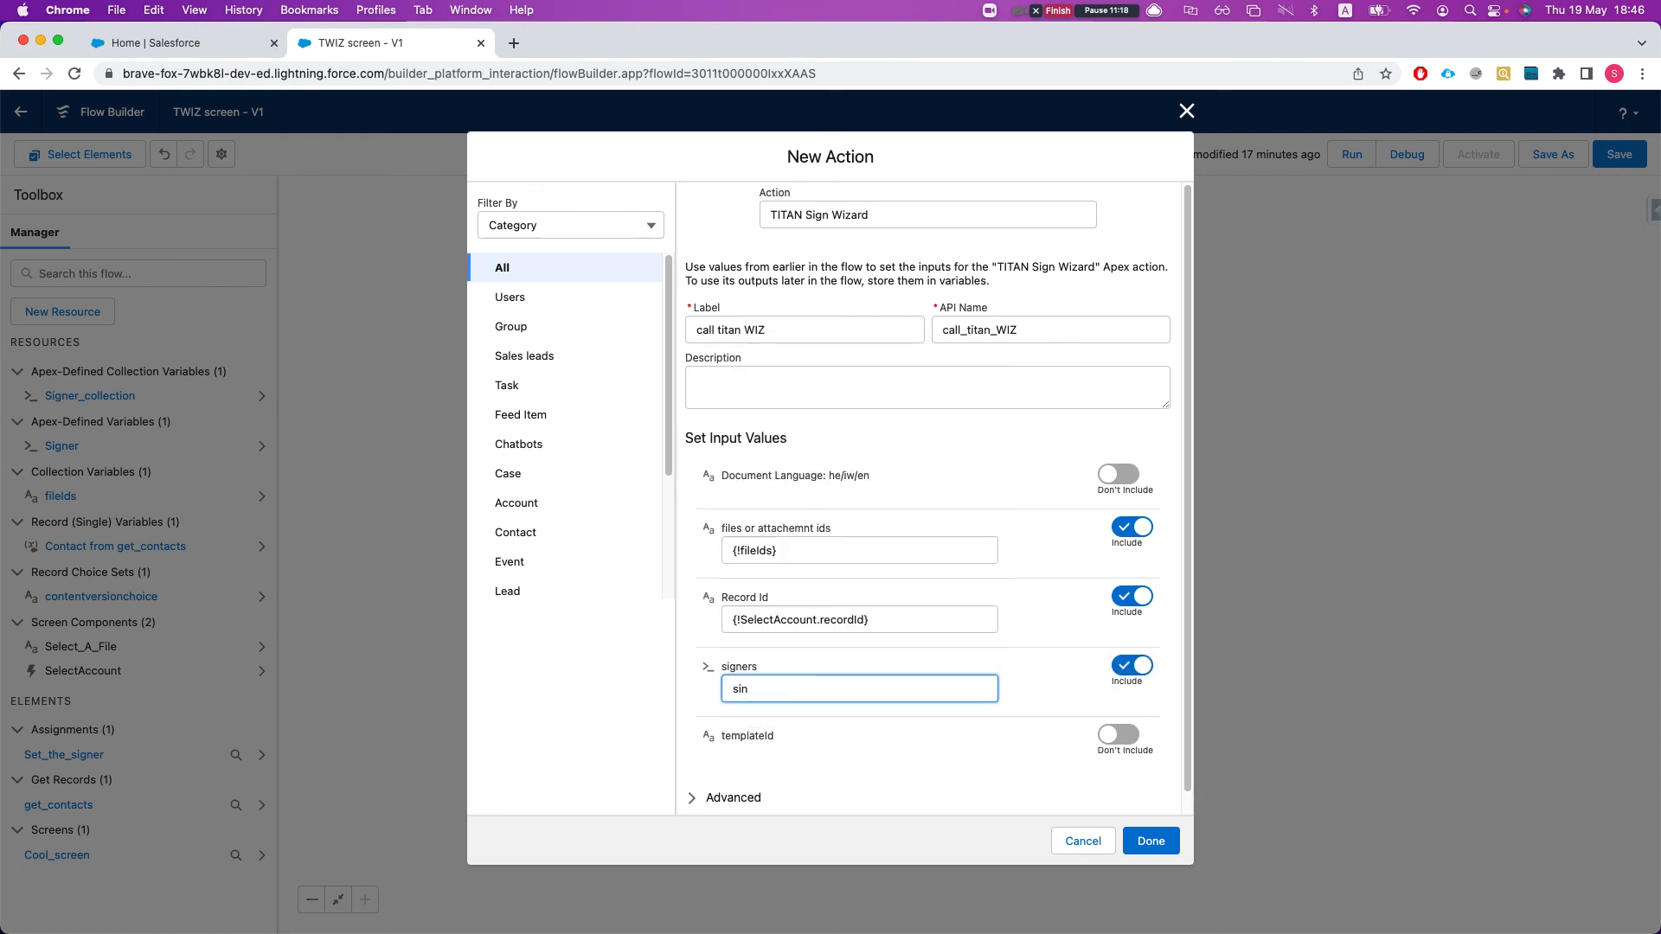
key(BackSpace)
key(BackSpace)
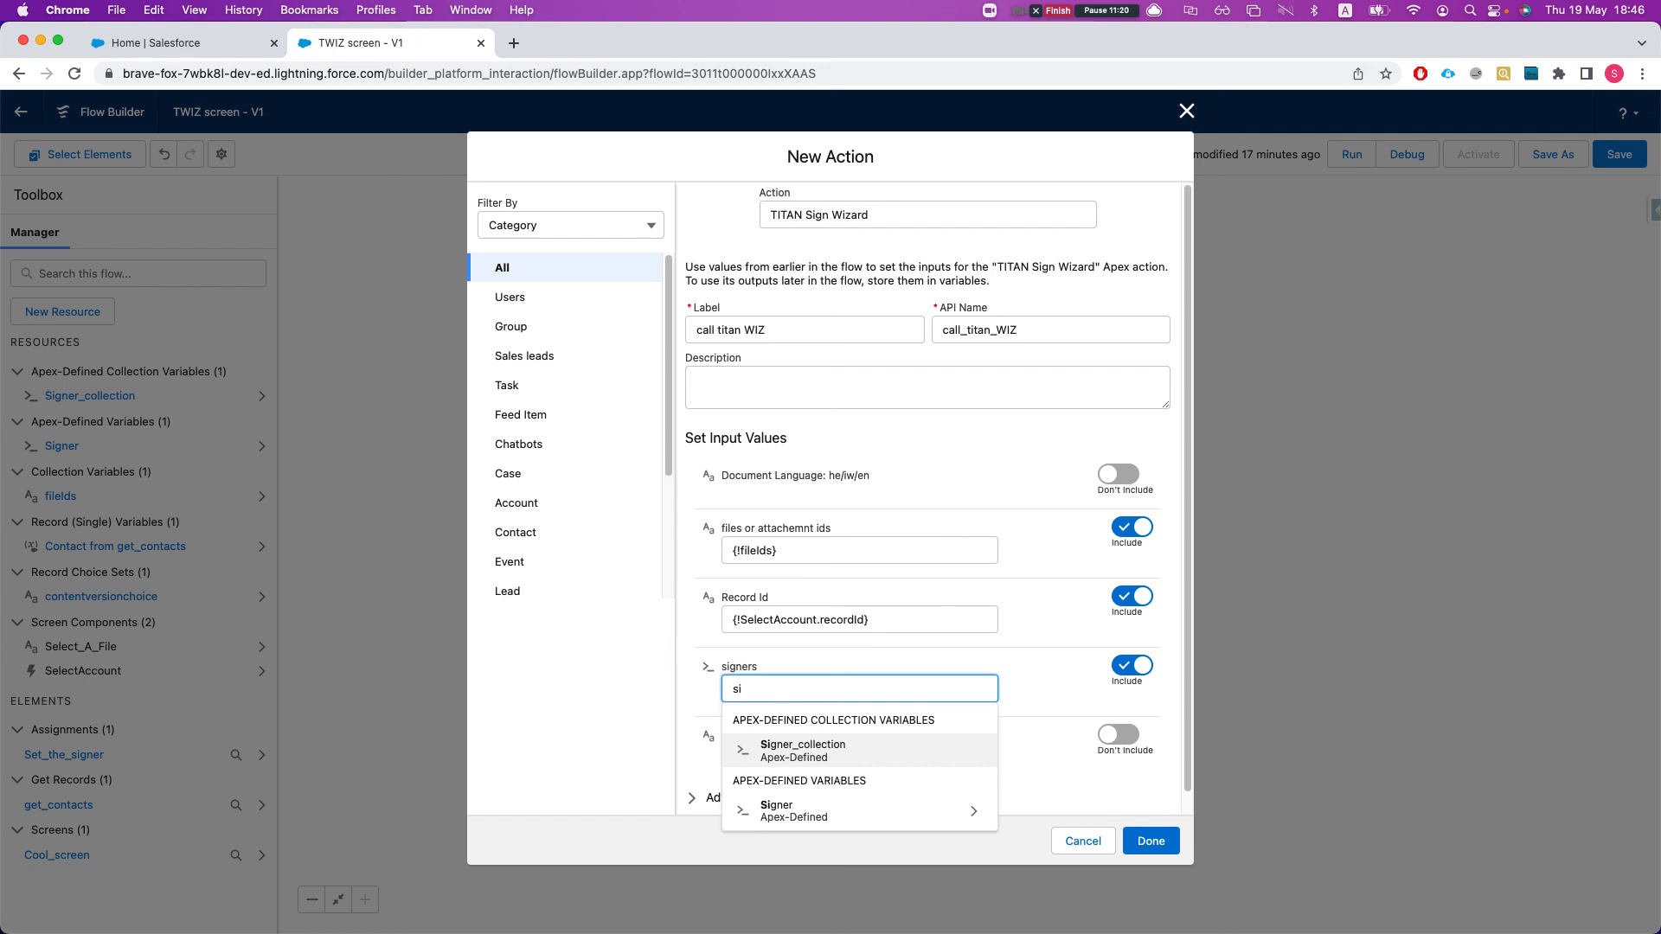
key(Return)
click(1028, 652)
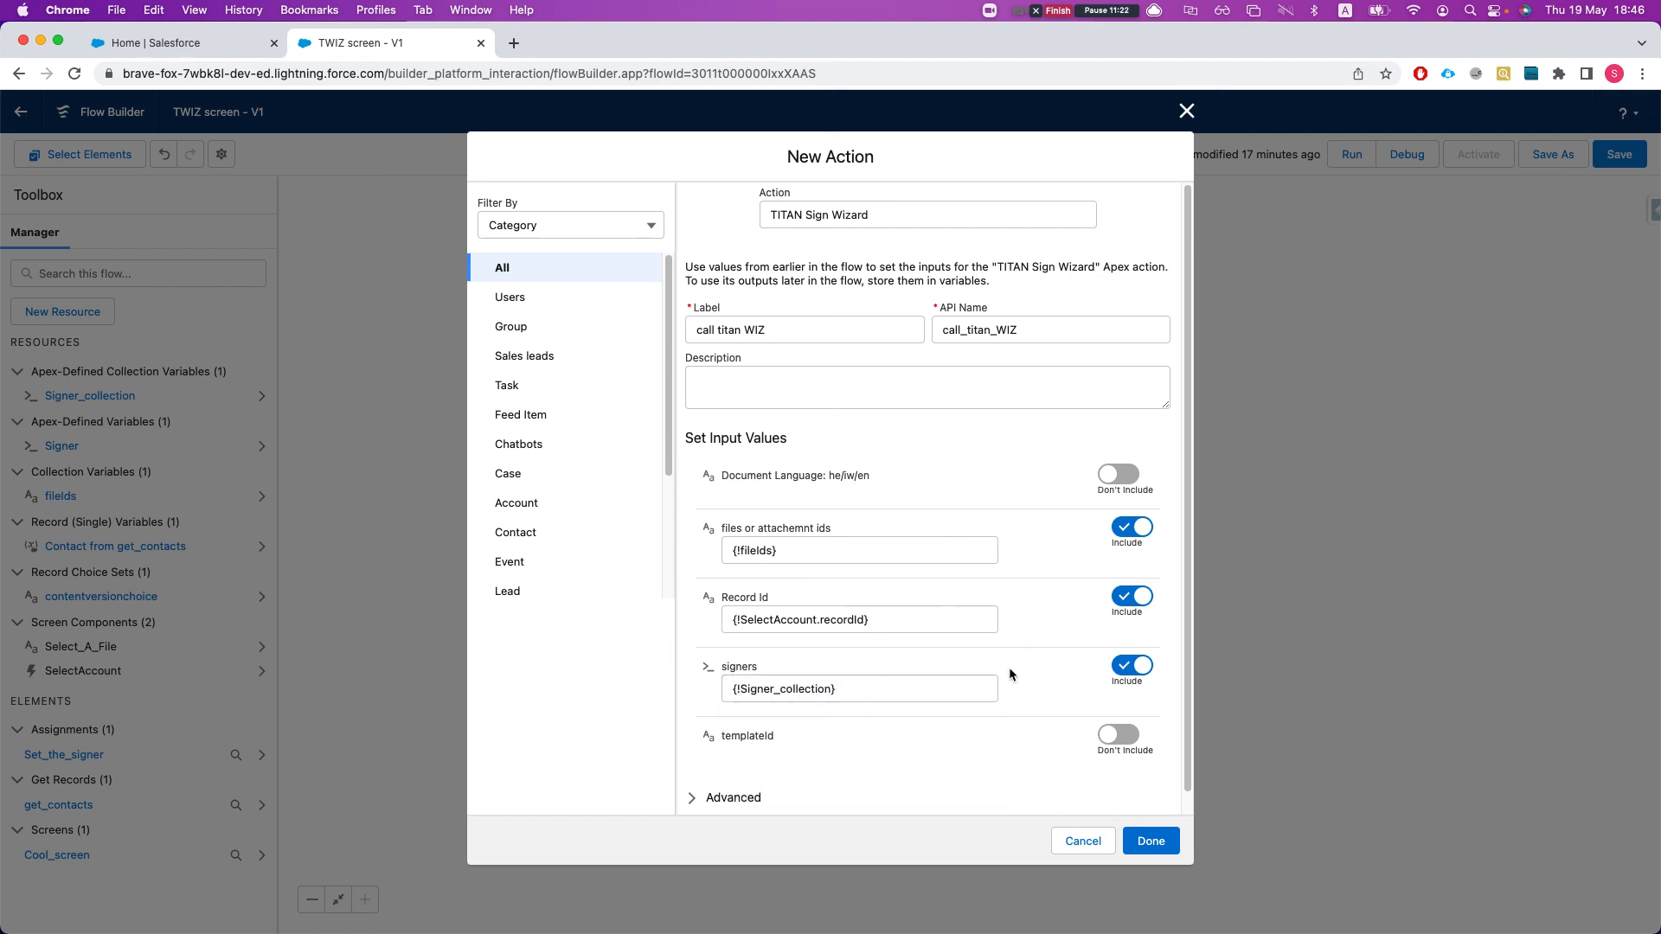
- Finish the call titan WIZ action with the templateId input left out and save the flow
scroll(952, 679, down, 1)
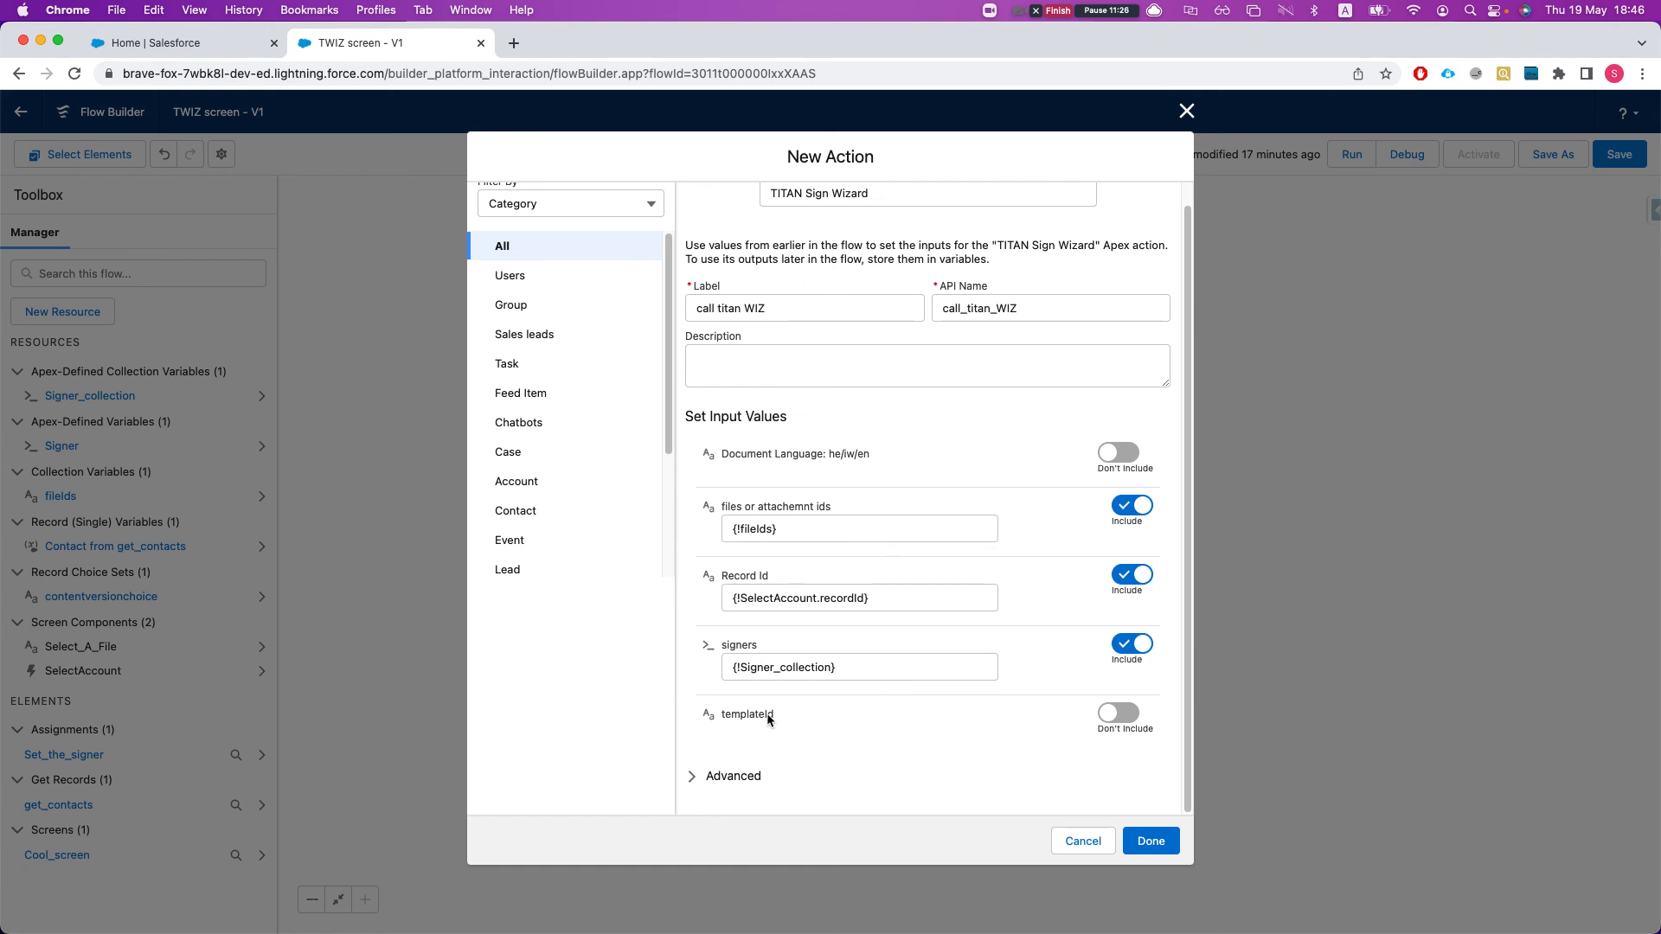
click(1157, 844)
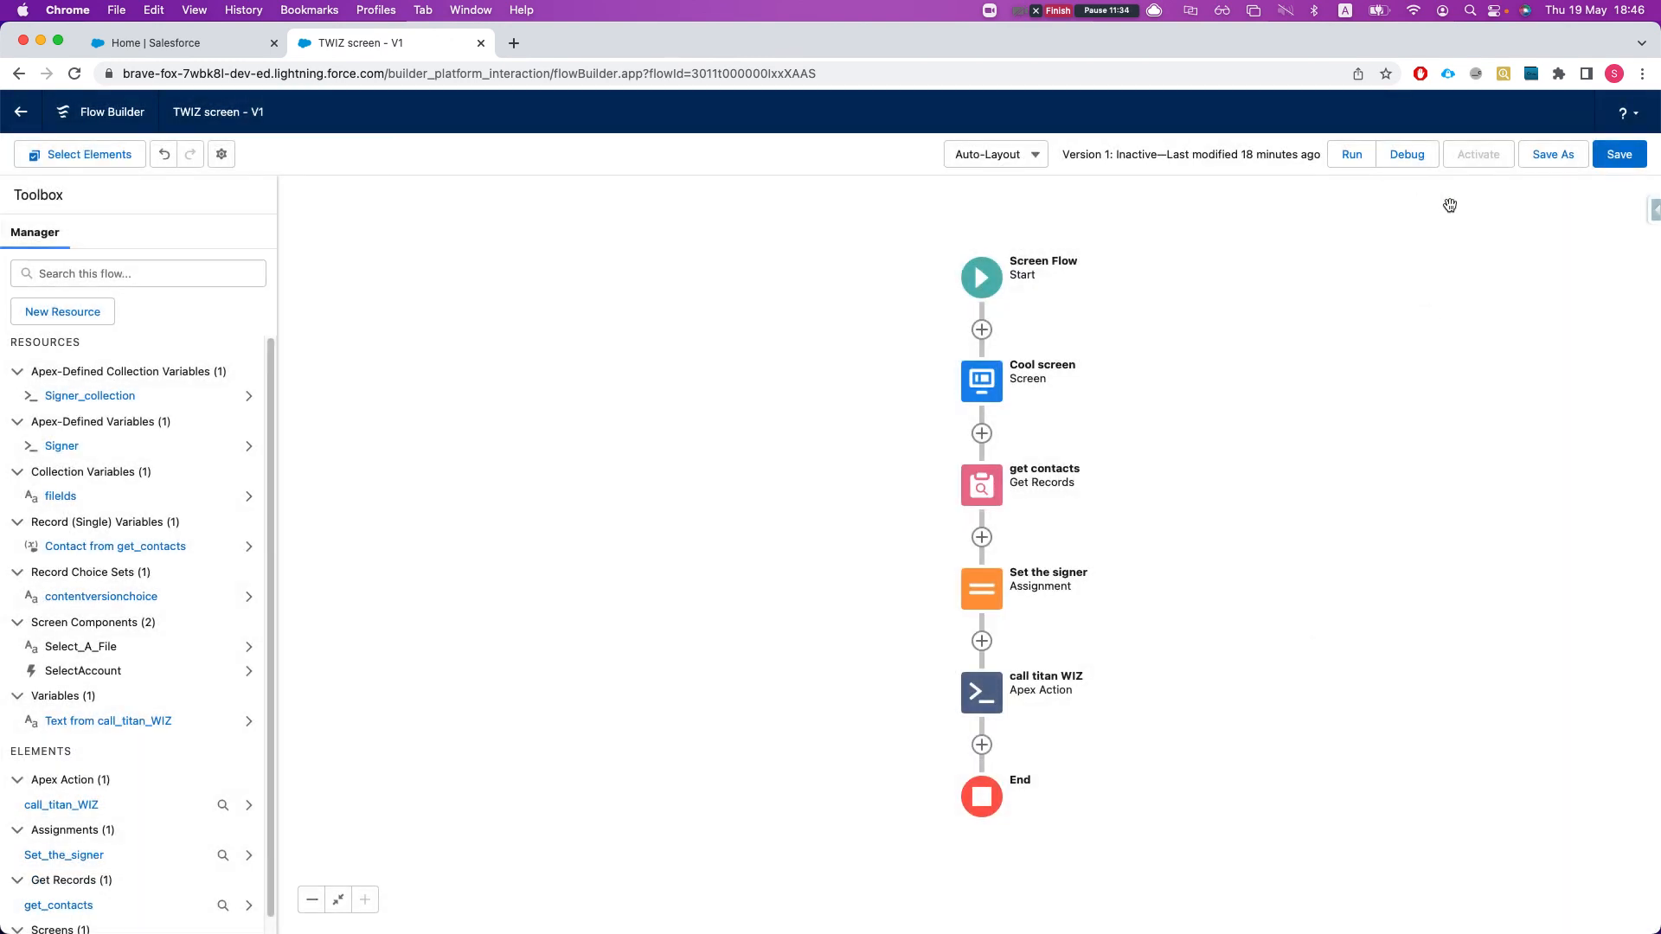
click(1626, 154)
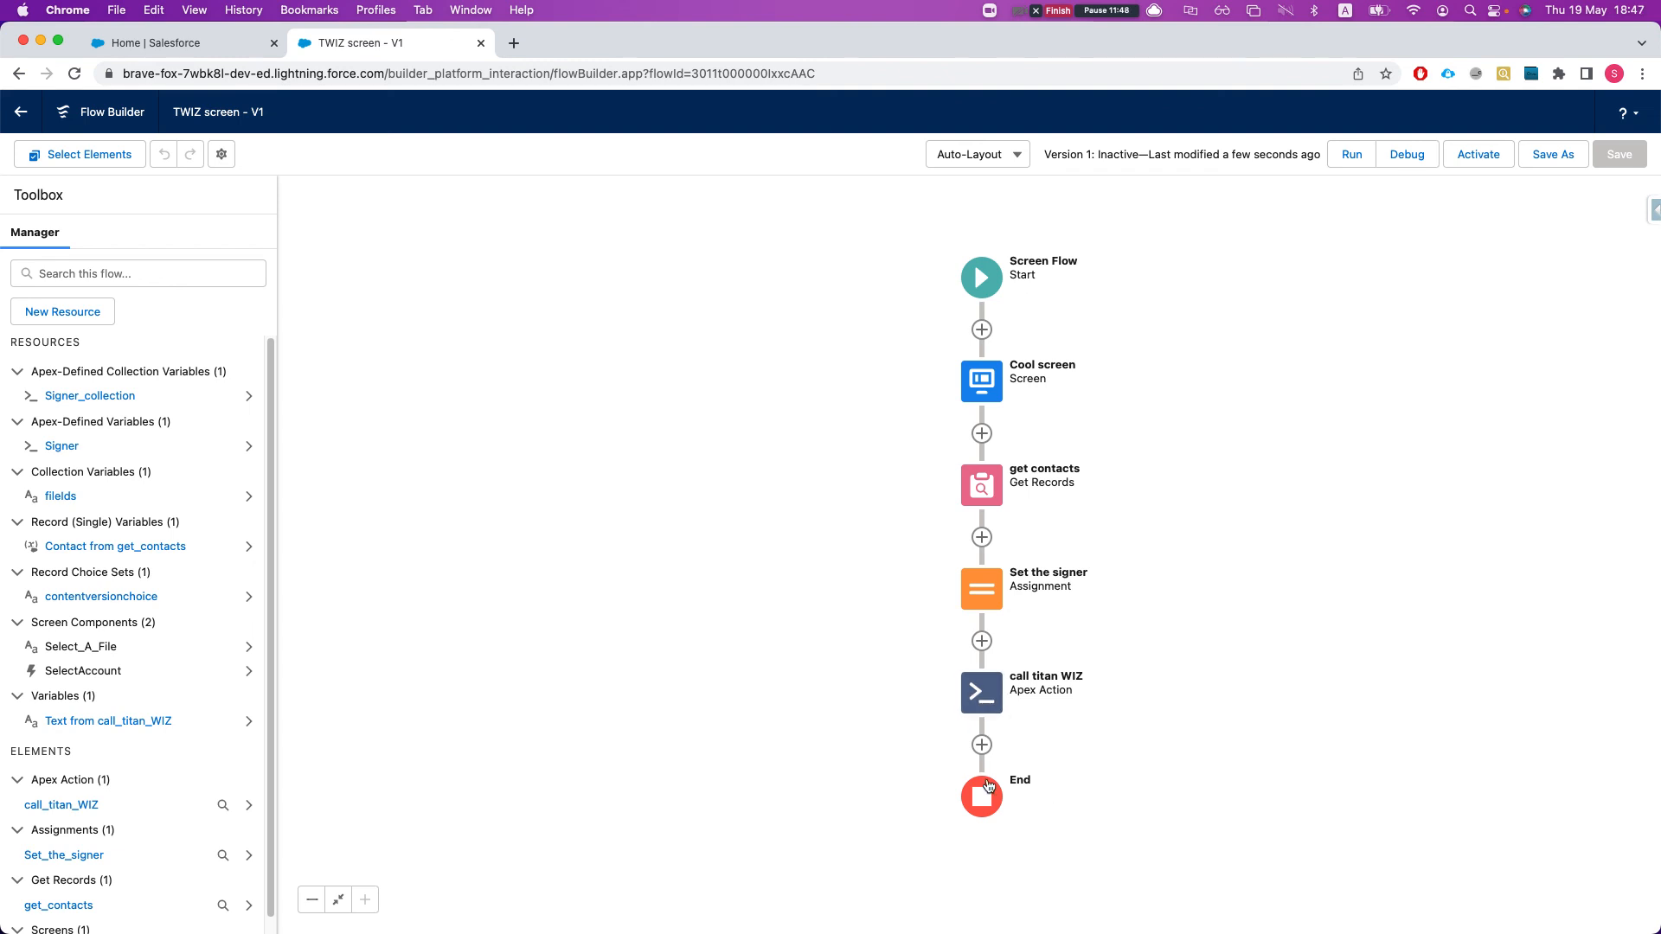
- Add an Action element after call titan WIZ and choose the OpenUrl action
click(982, 751)
scroll(985, 865, down, 2)
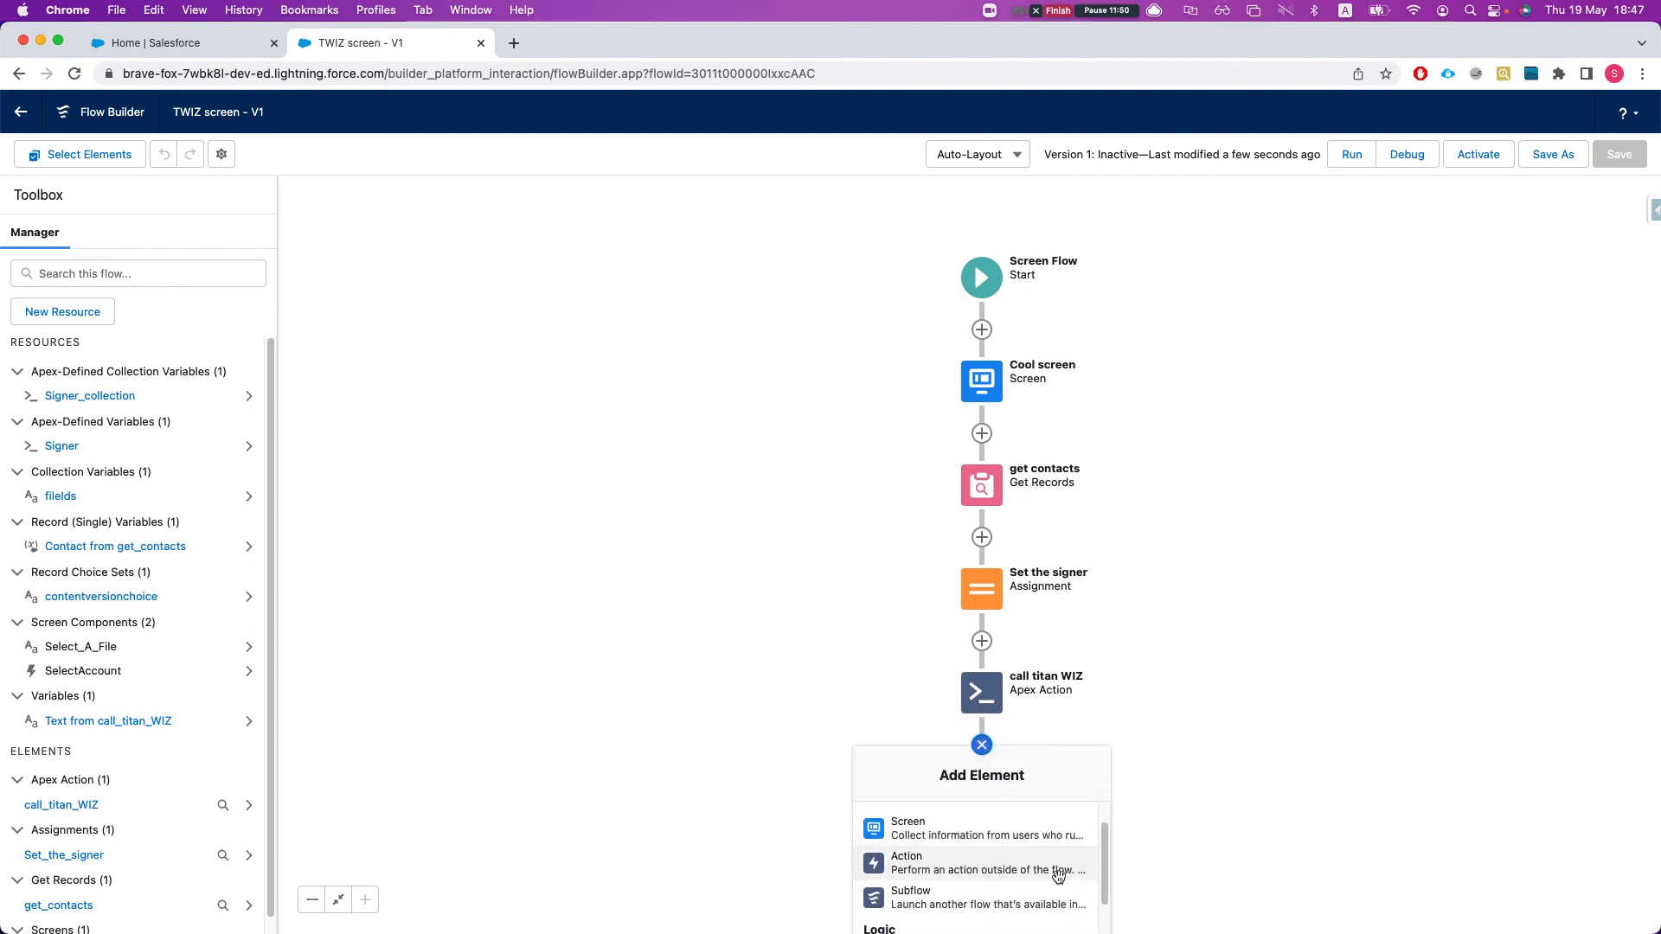
click(987, 865)
click(822, 322)
text(opem)
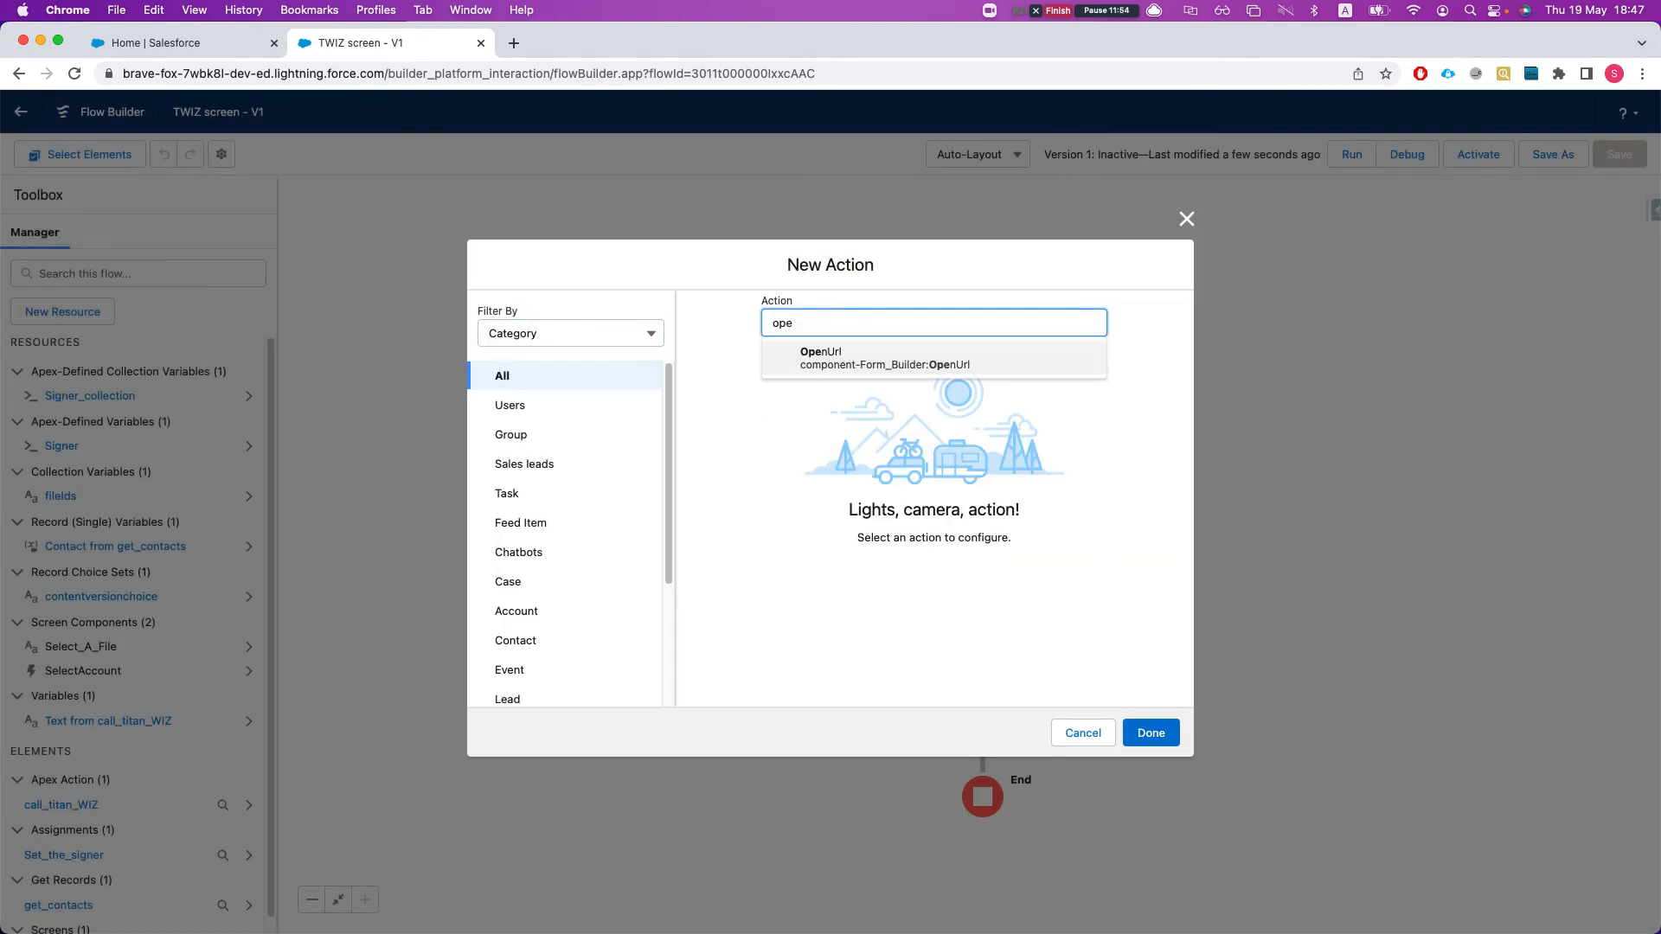
key(Return)
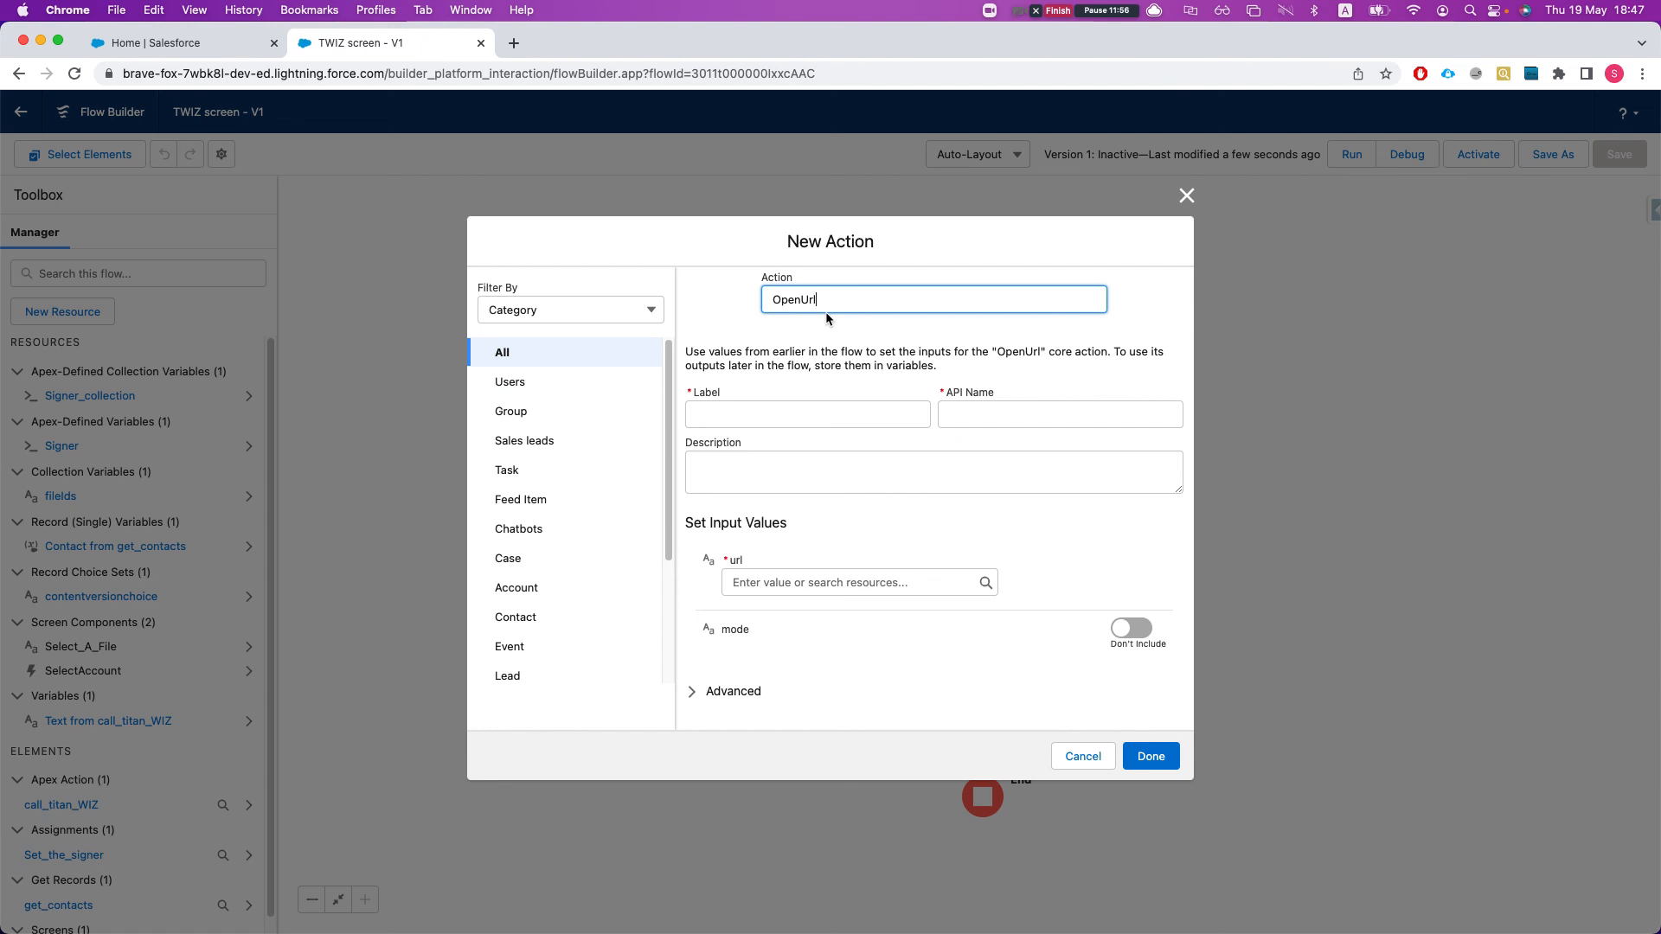
- Label the OpenUrl action Open the WIZ
click(727, 422)
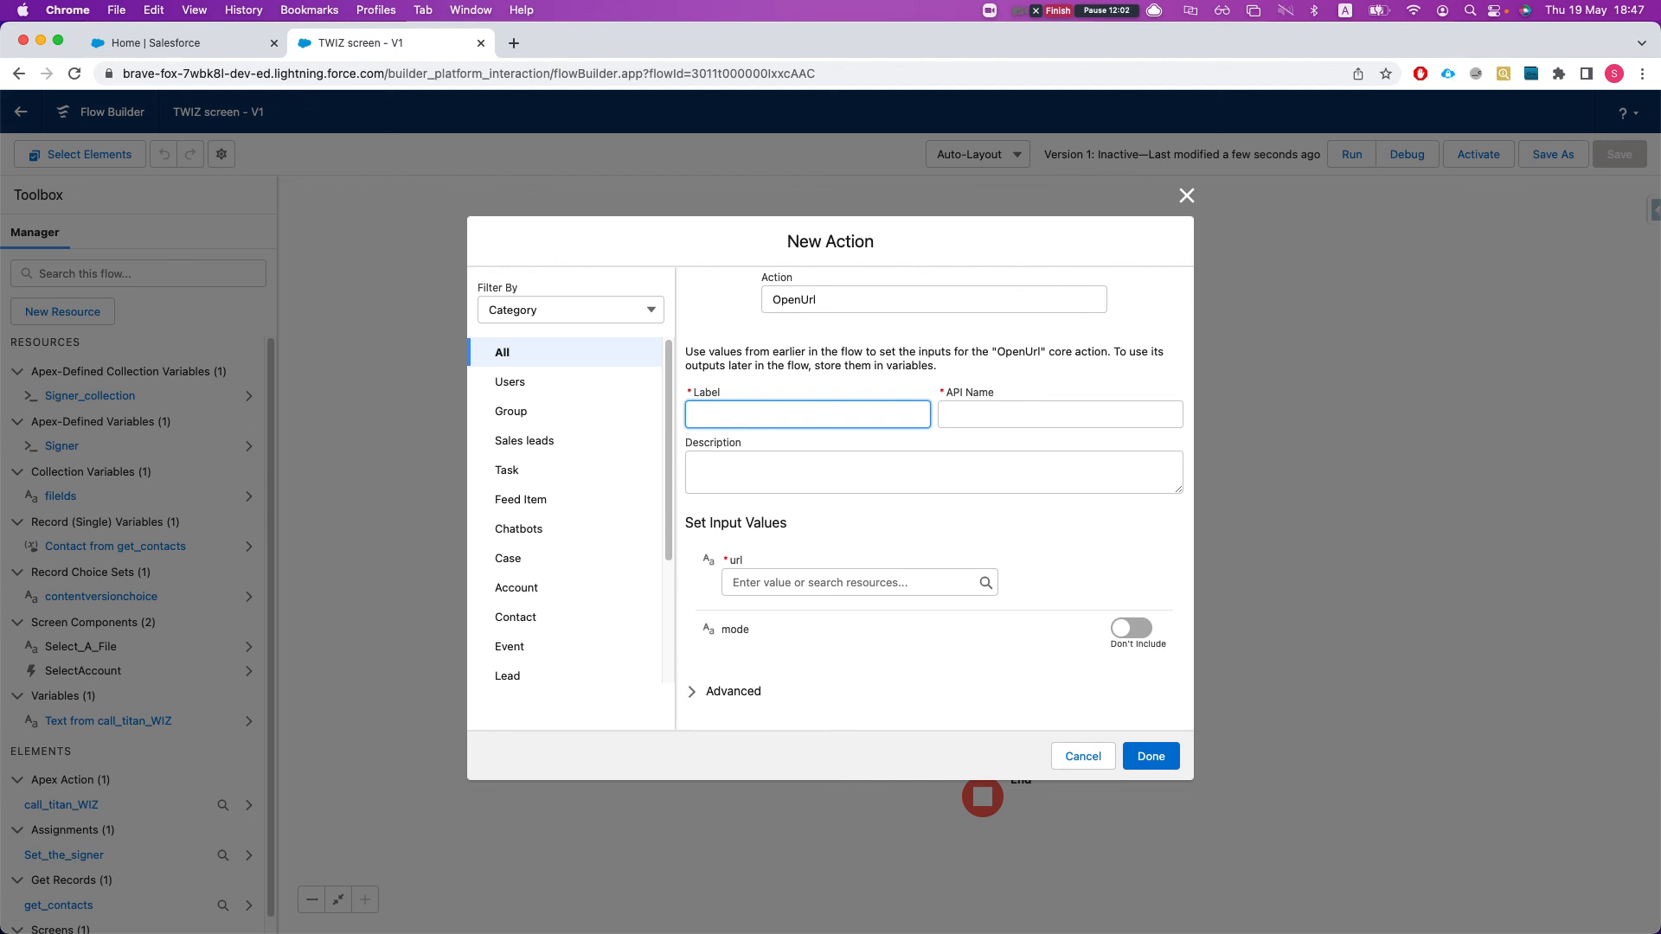
text(Open the WEIO)
key(Tab)
- Set the url input of the OpenUrl action to the wizard call's text output, {!call_titan_WIZ}
click(807, 581)
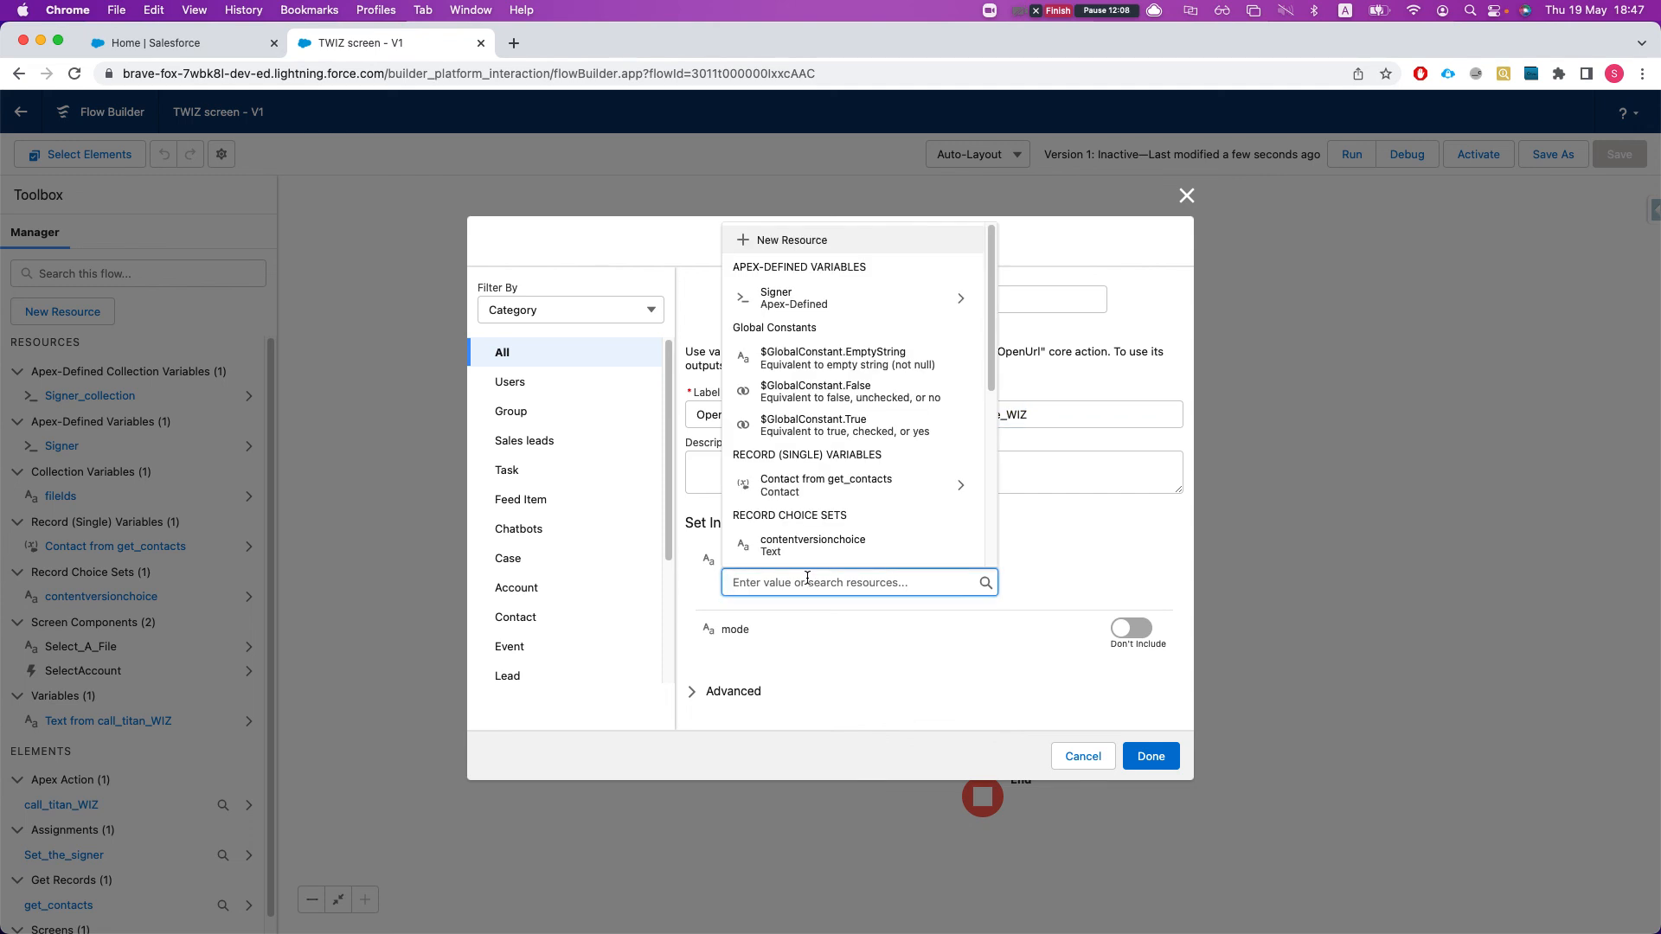
text(tita)
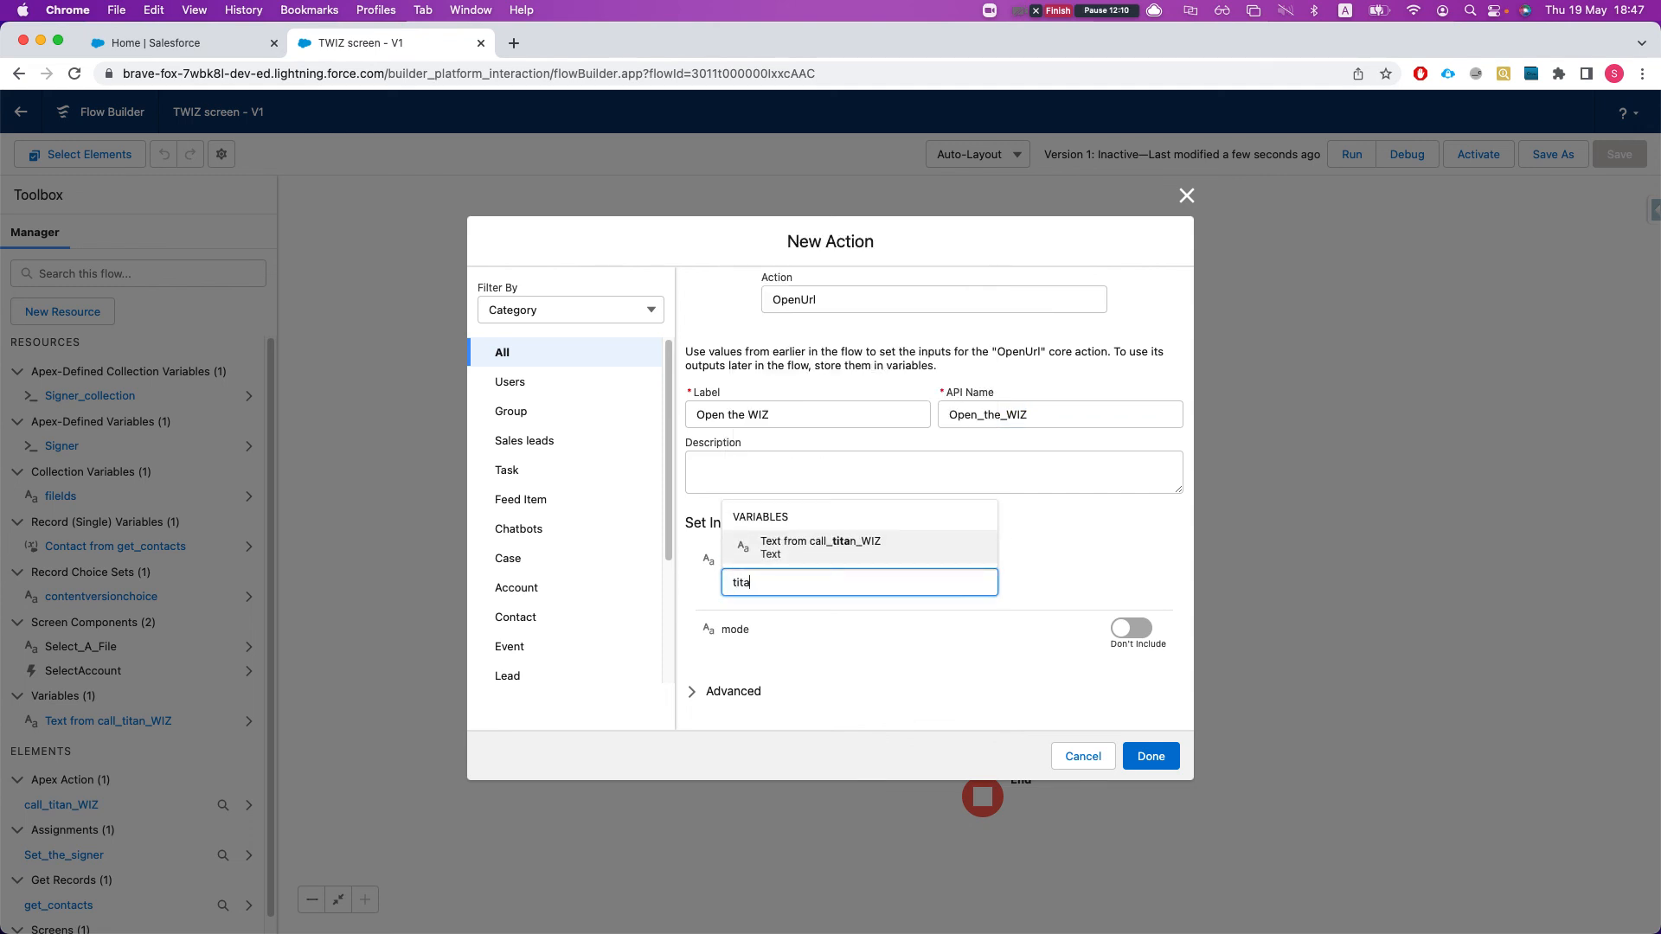
key(Return)
click(1087, 564)
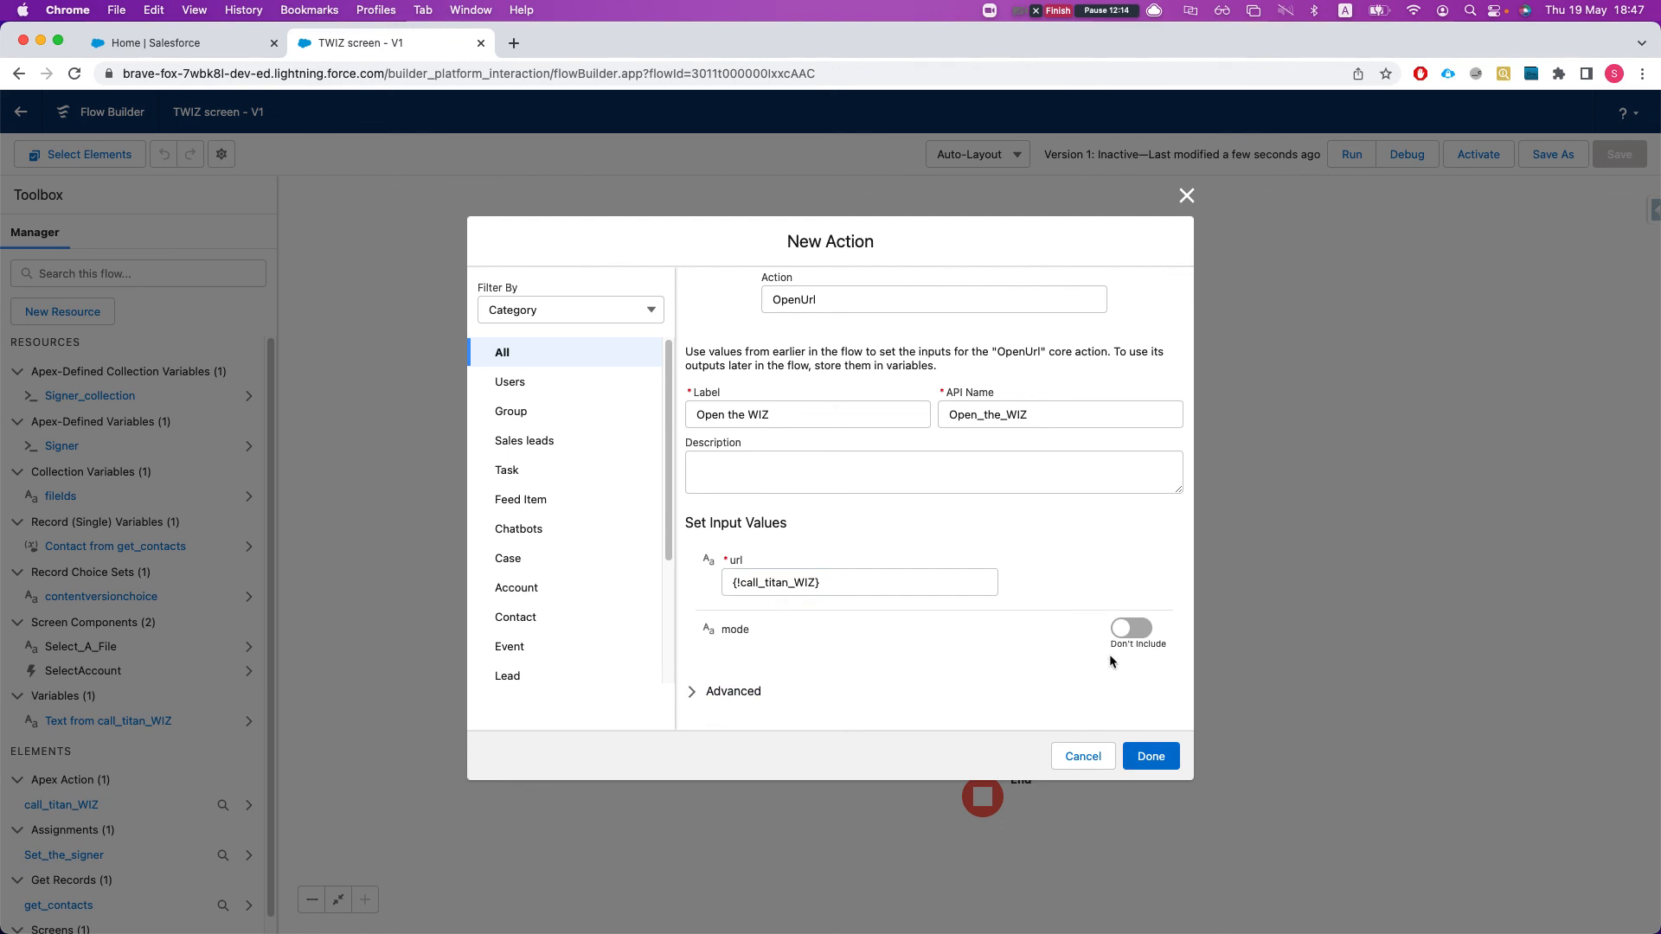
- Save the flow with the completed Open the WIZ action and run it
click(1151, 757)
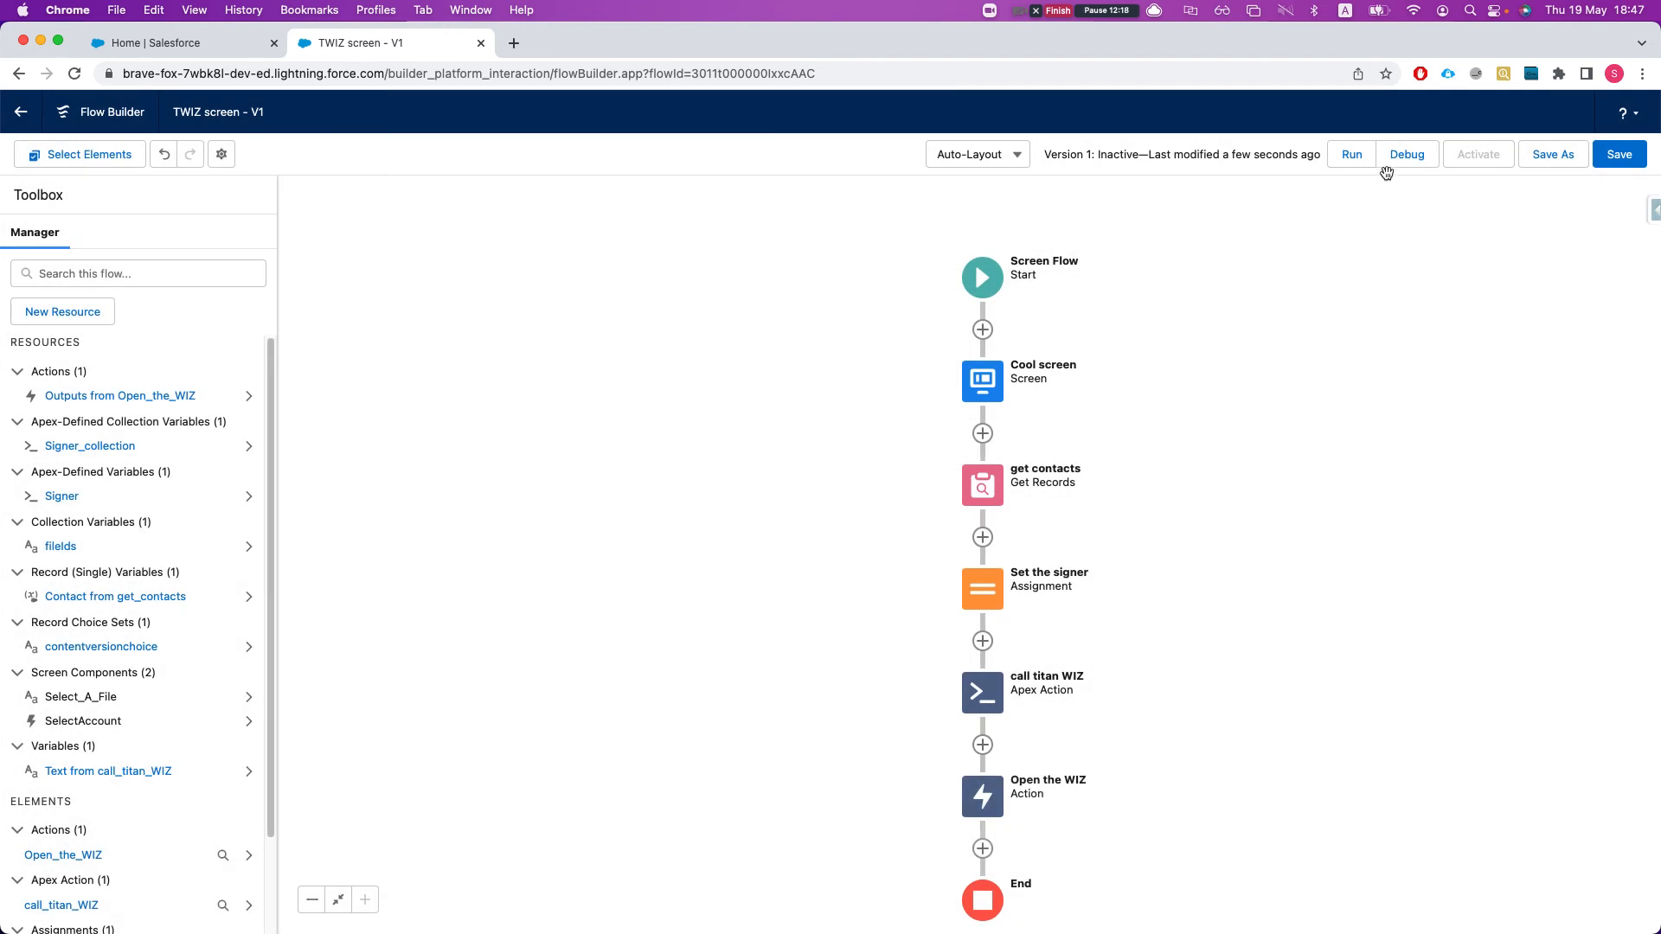
click(1613, 156)
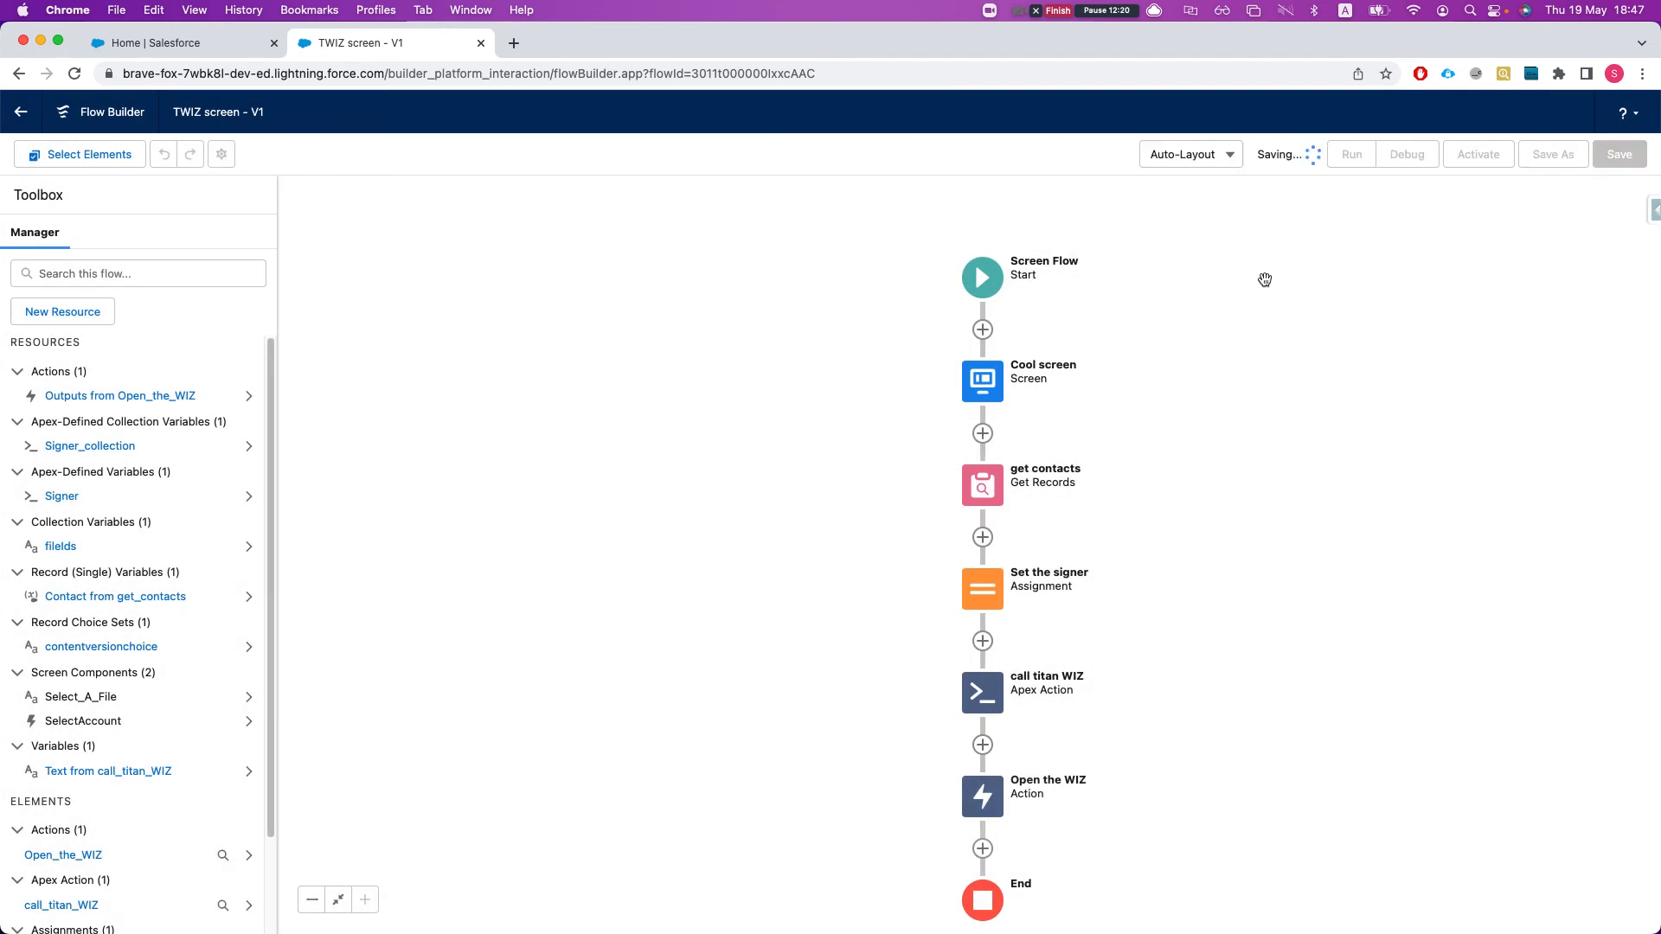
click(1352, 156)
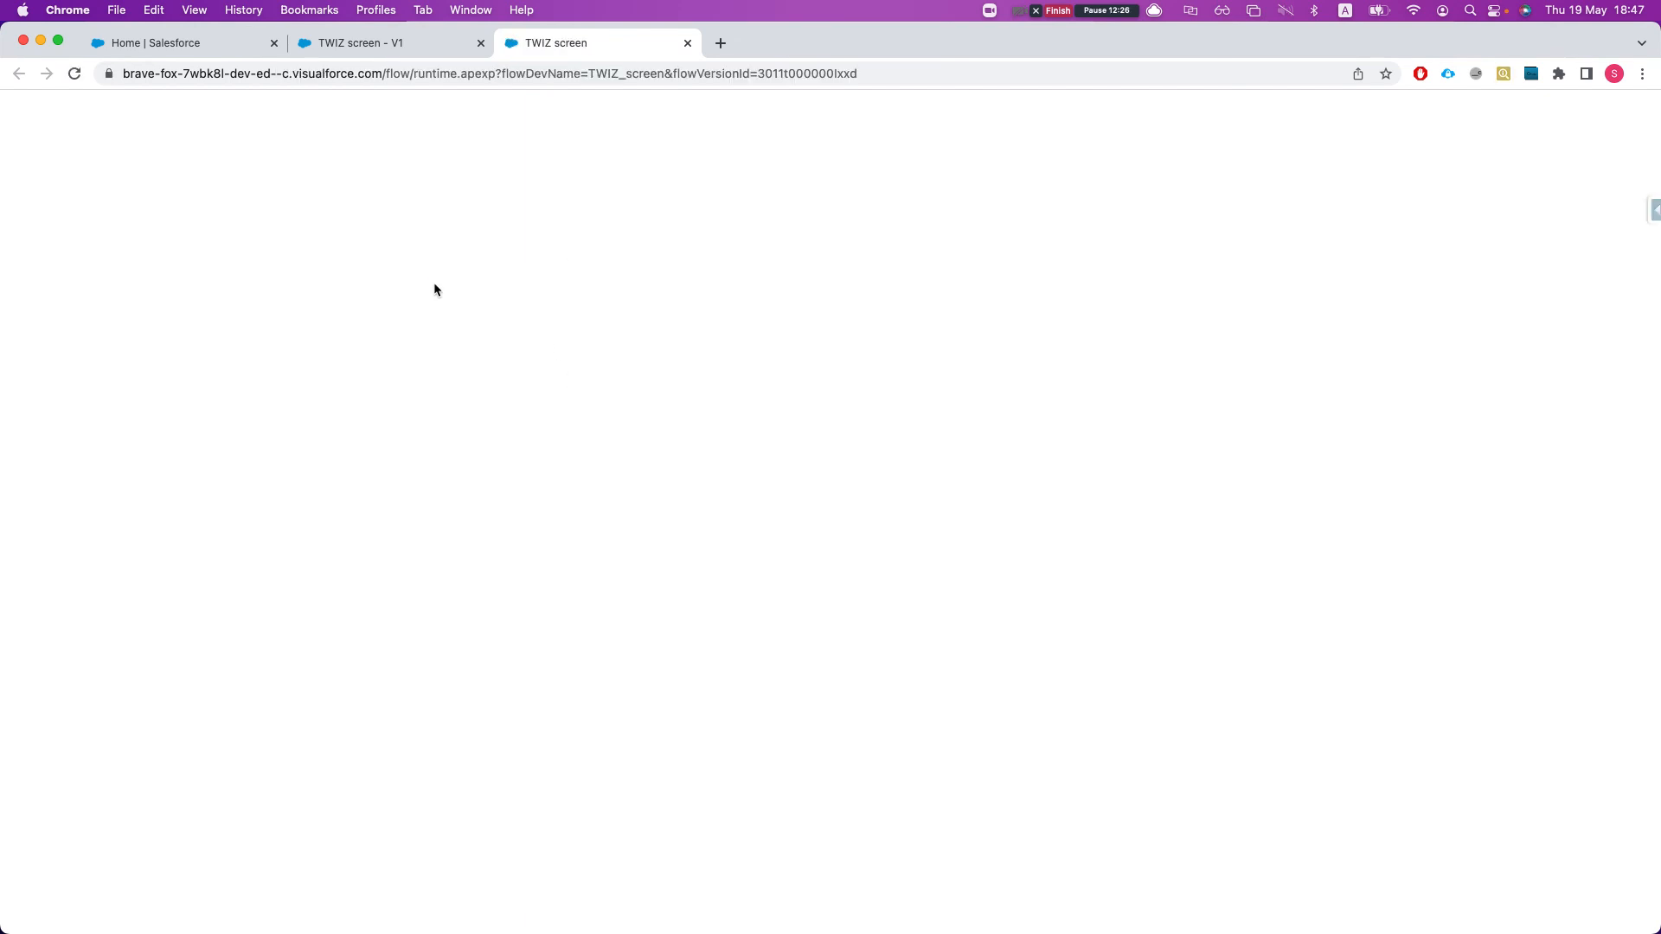
- Submit the running flow's screen with the account after payment and the file Invoice # 8 (1)
click(270, 176)
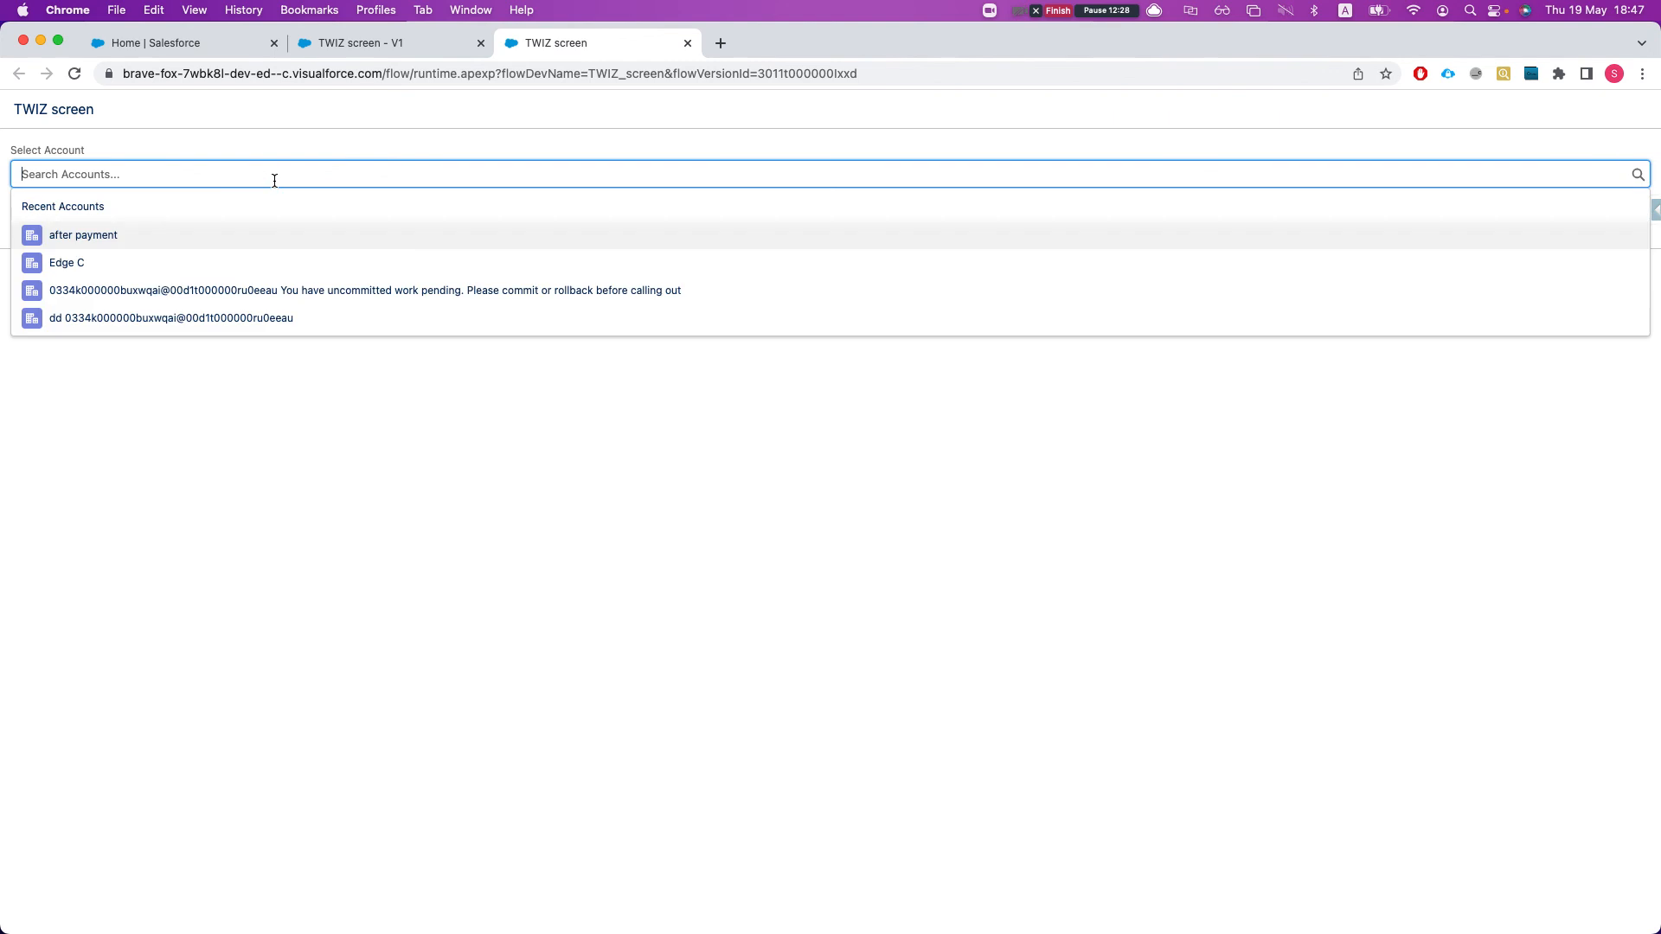
click(134, 237)
click(149, 232)
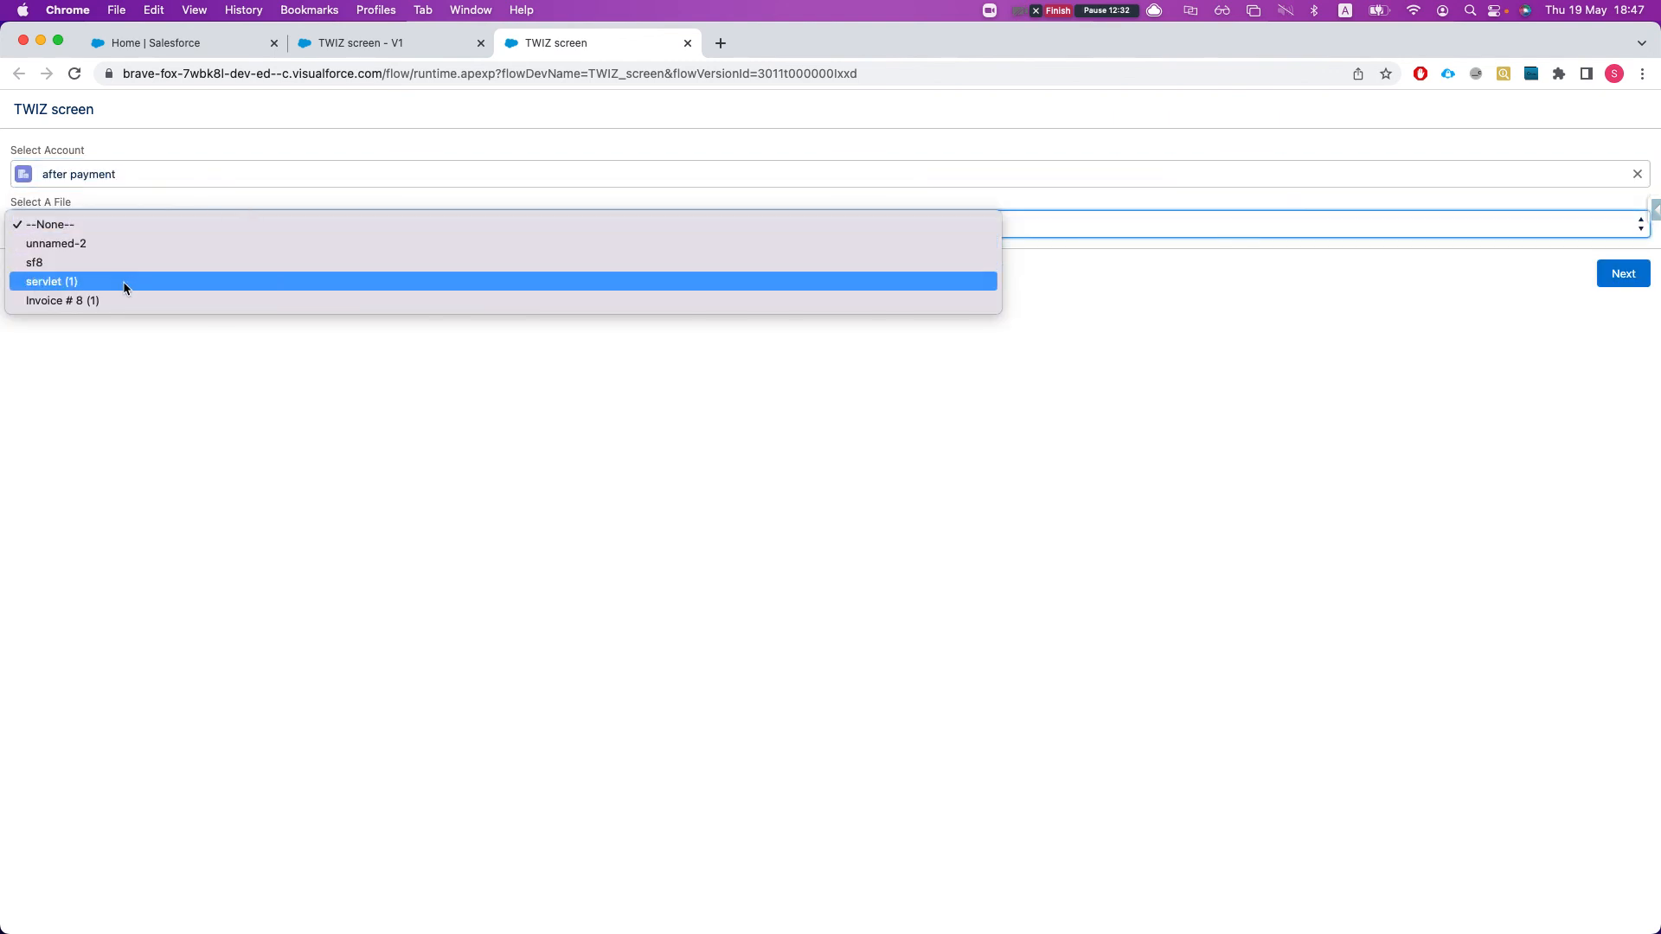
click(218, 297)
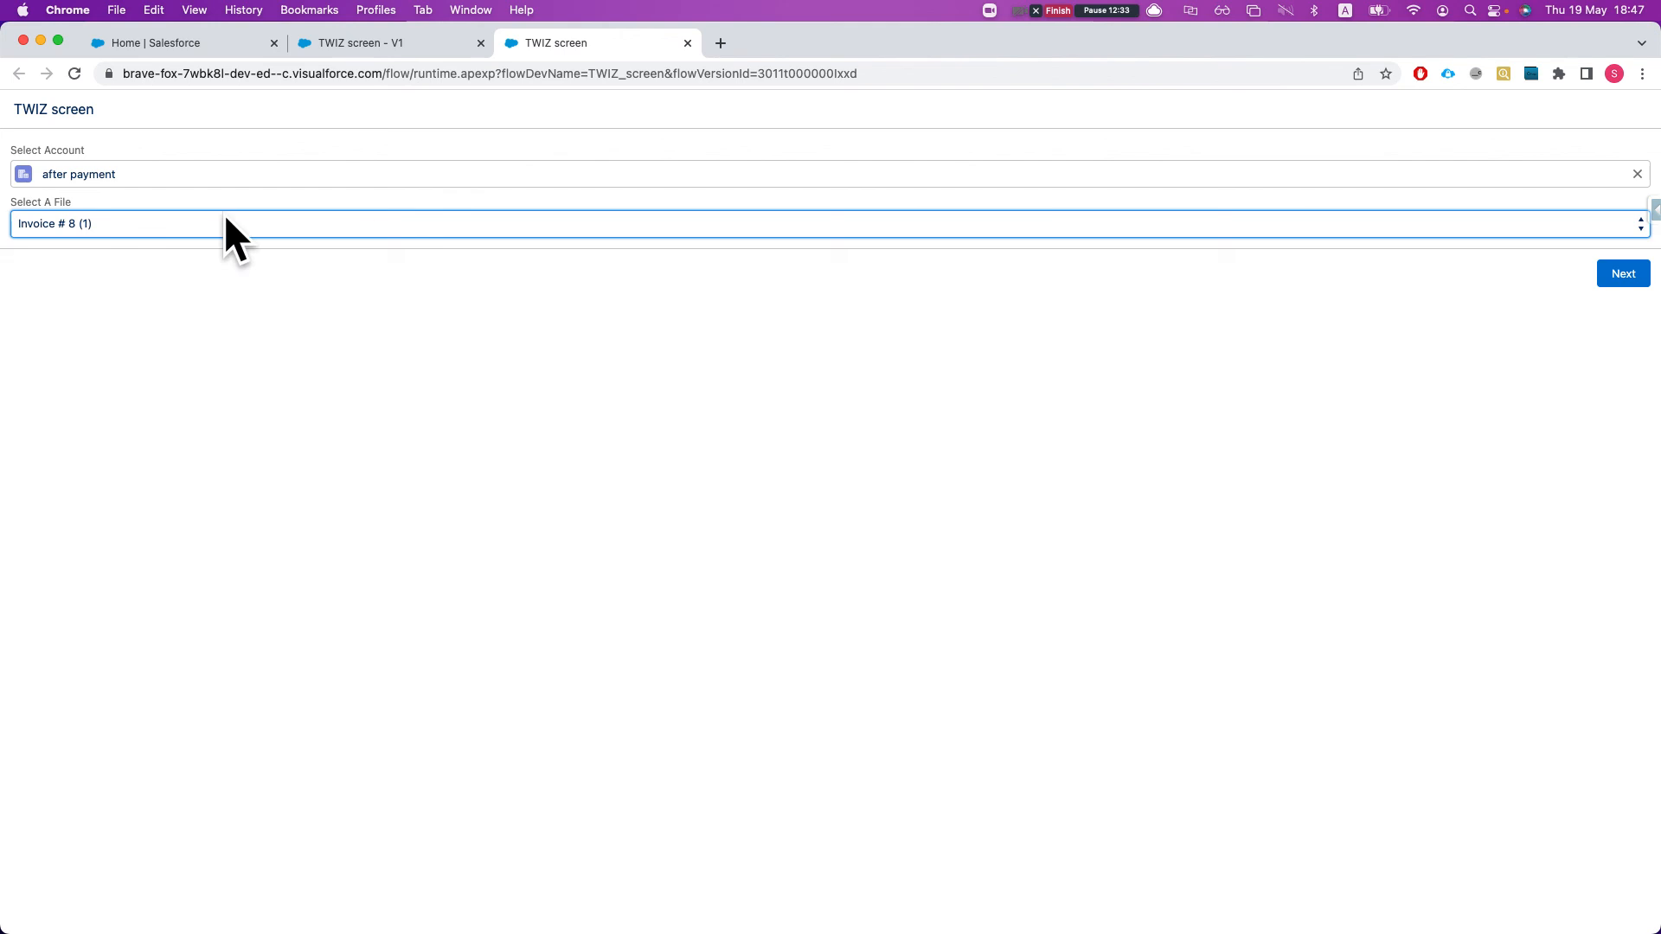
click(1622, 273)
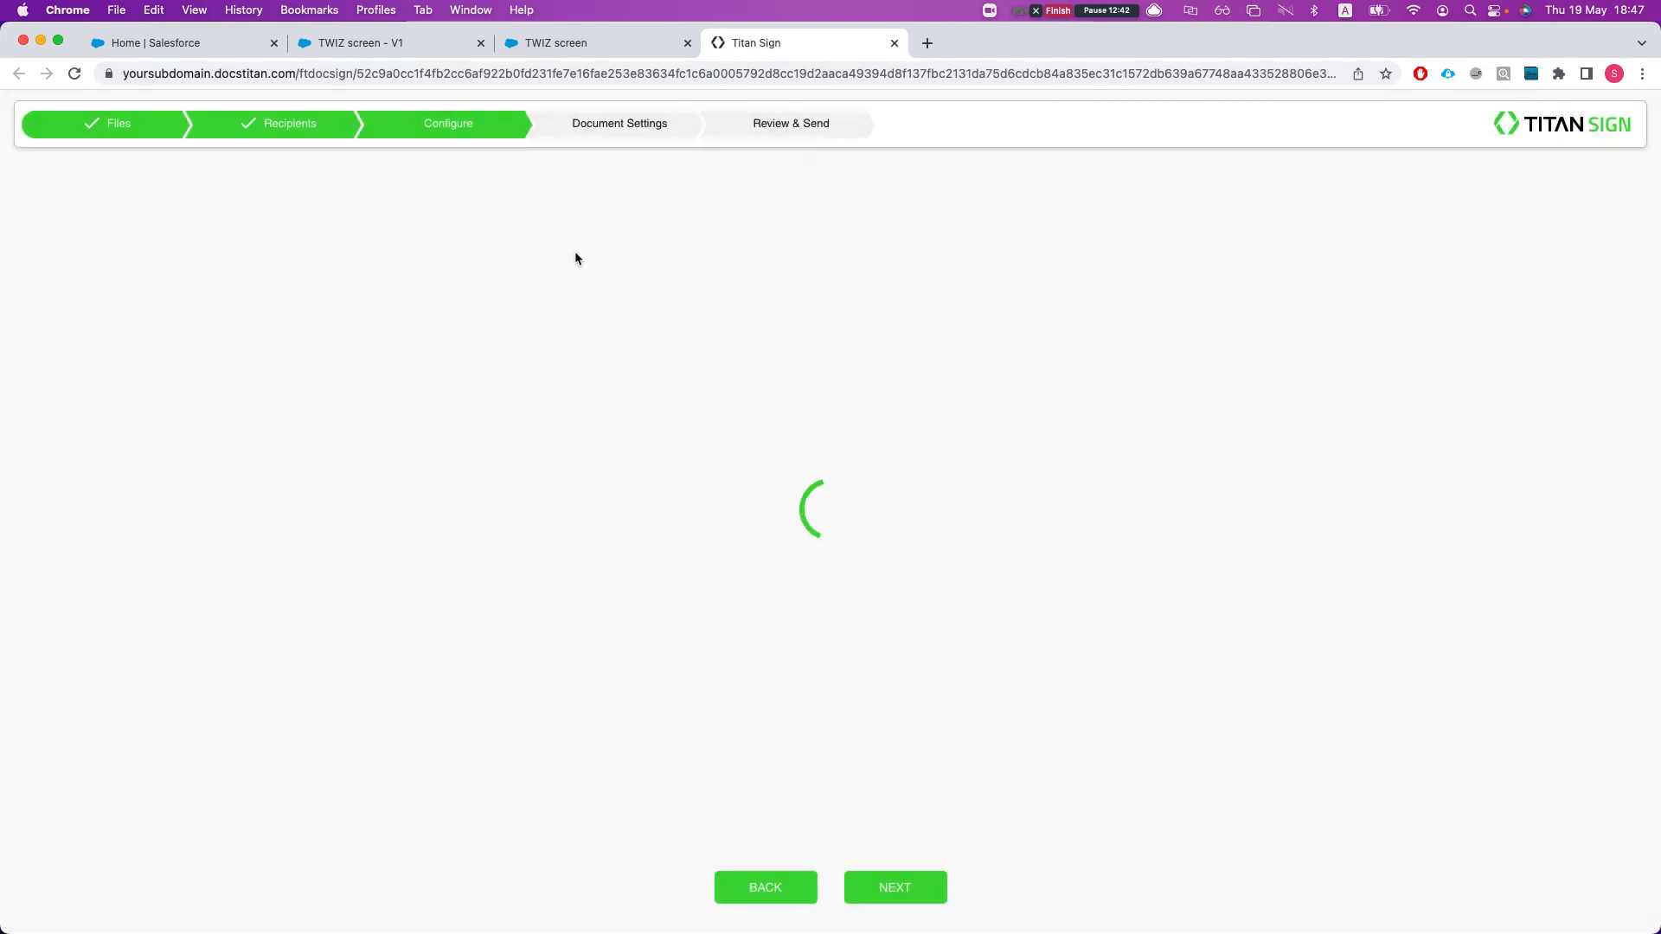
- Examine the invoice preview in the Titan Sign wizard and the recipient passed from the flow
scroll(800, 411, down, 5)
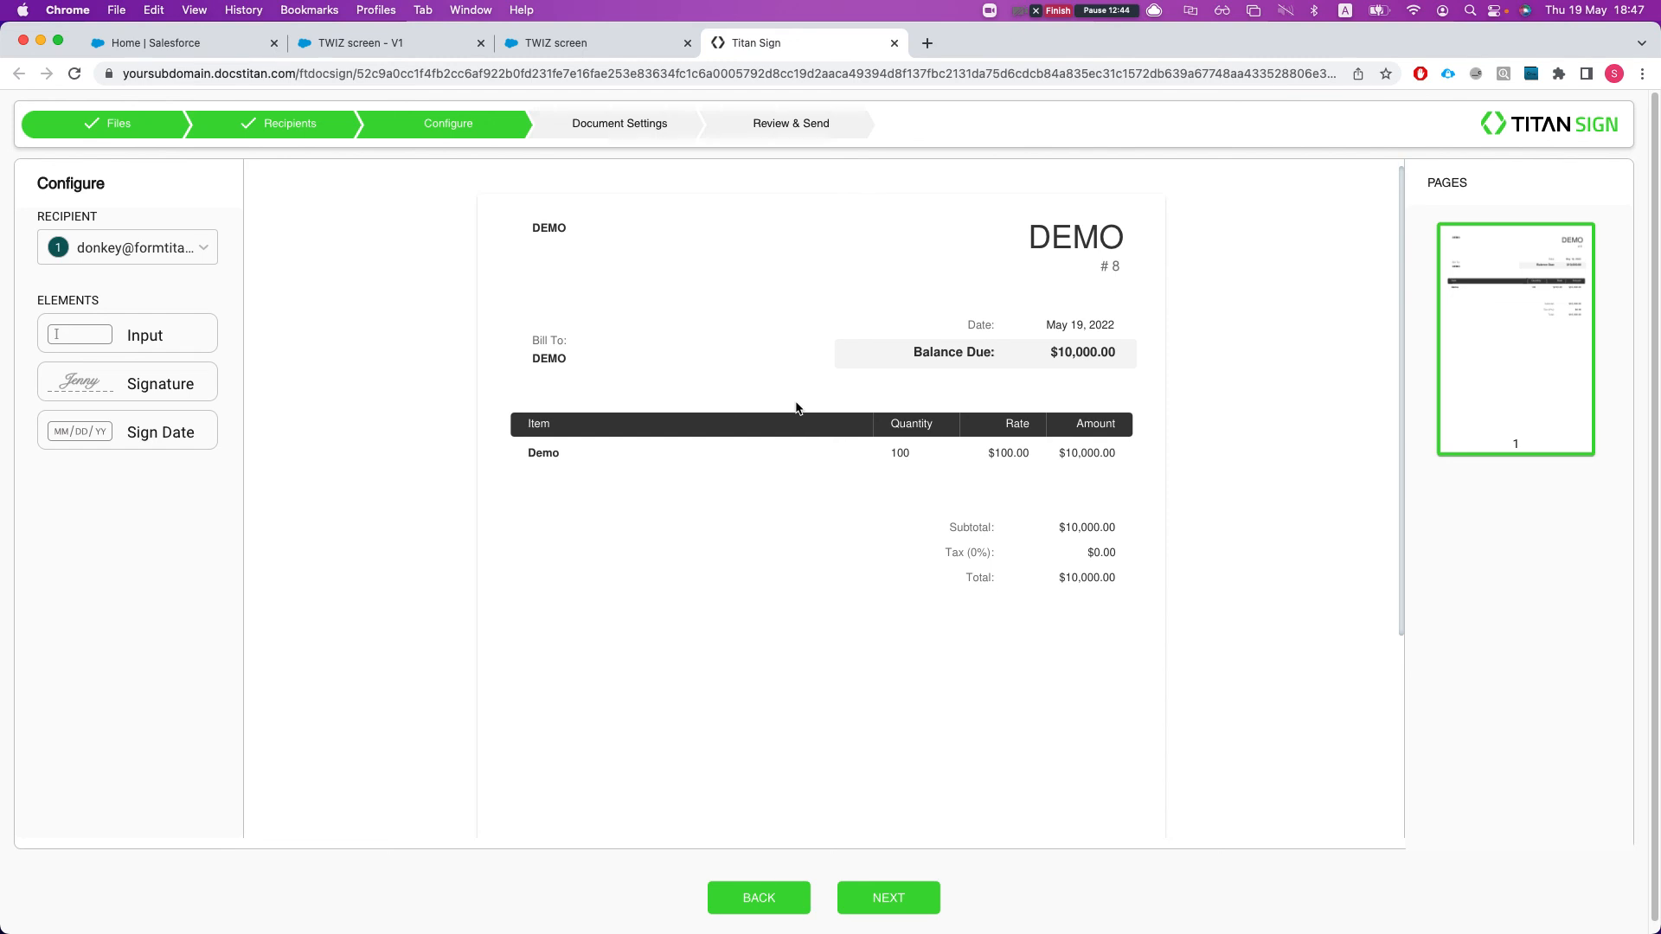
scroll(808, 417, up, 4)
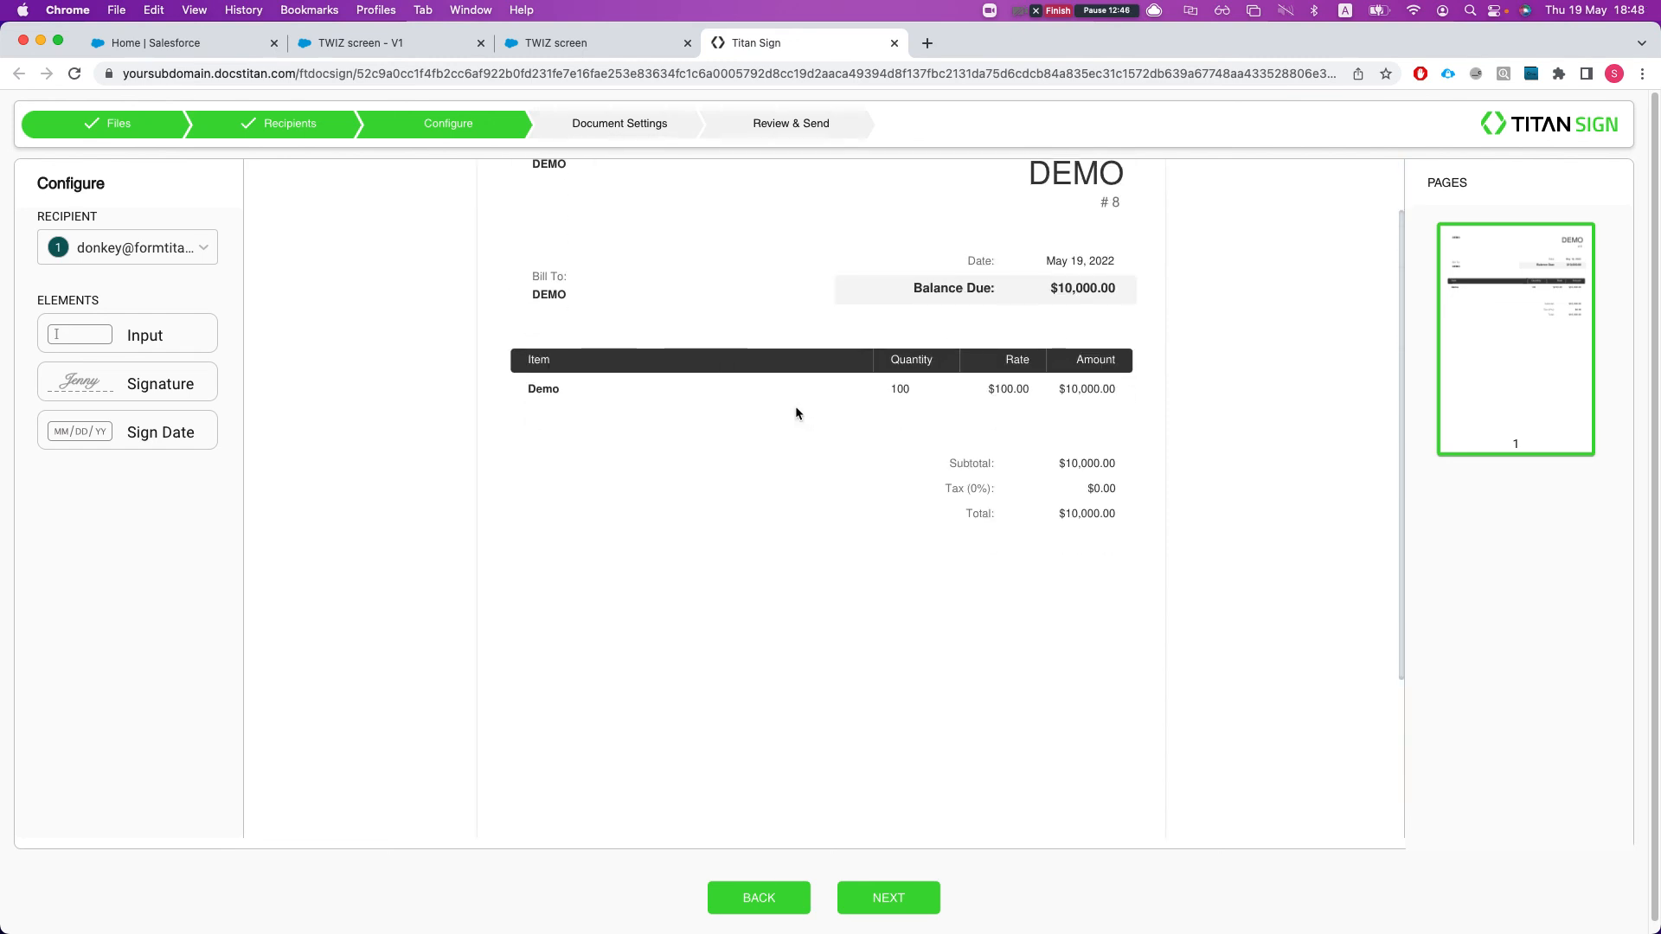
click(312, 131)
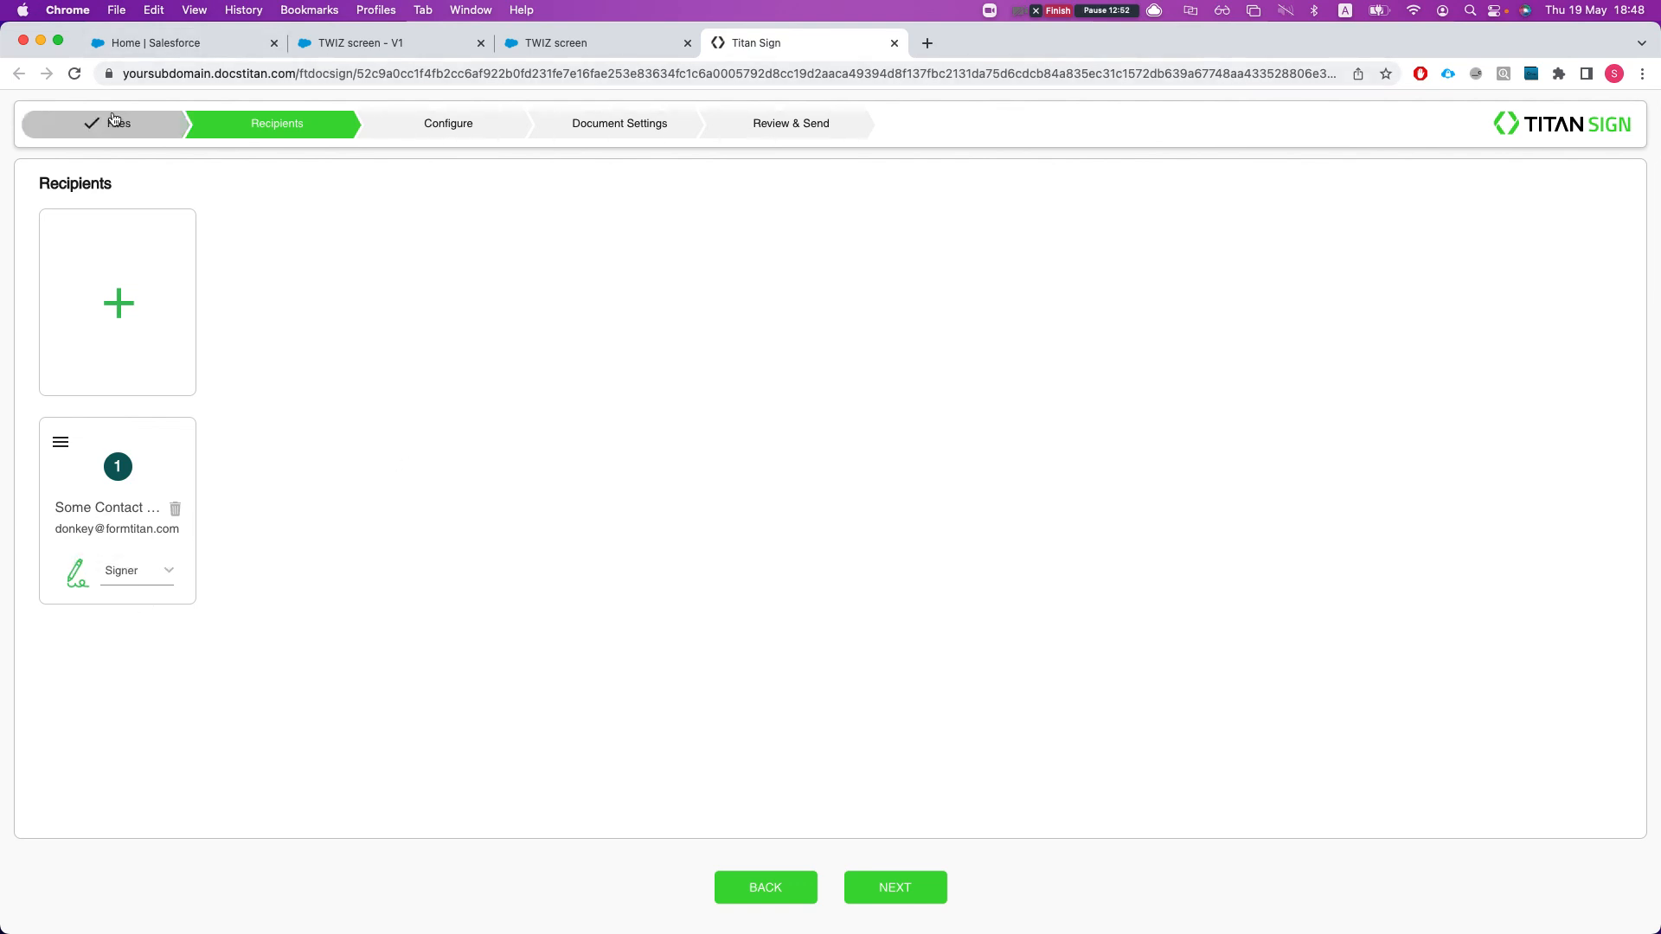
- Check the contact on the after payment account record in Salesforce, and return to the Titan Sign wizard
click(197, 42)
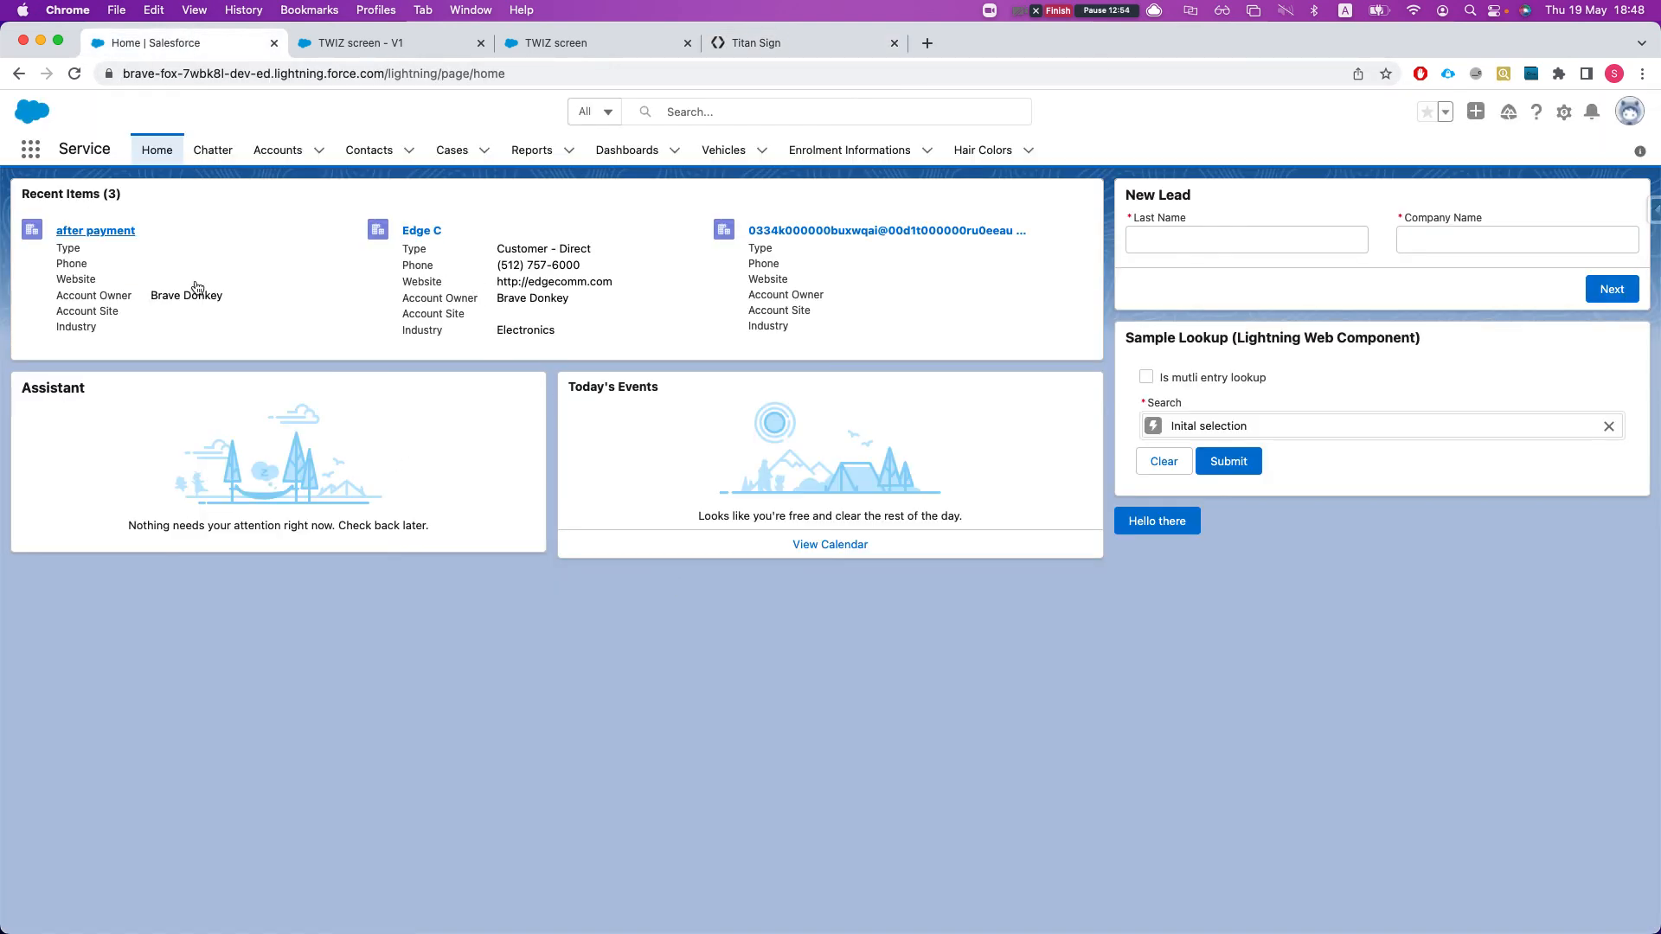
click(110, 232)
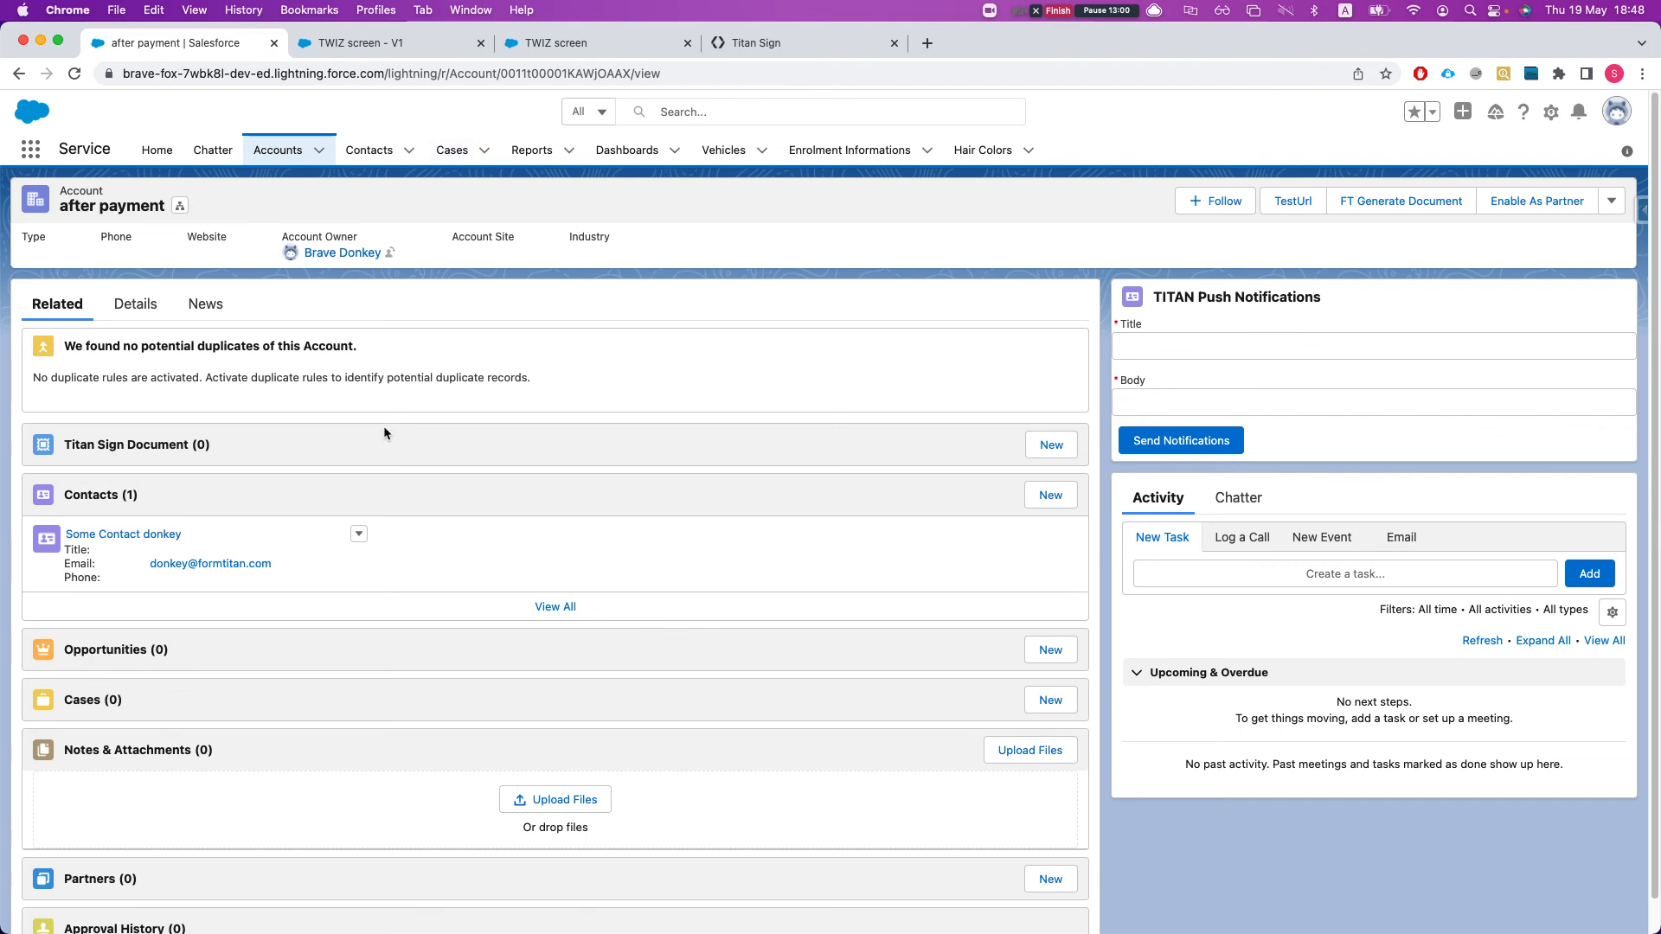
click(788, 48)
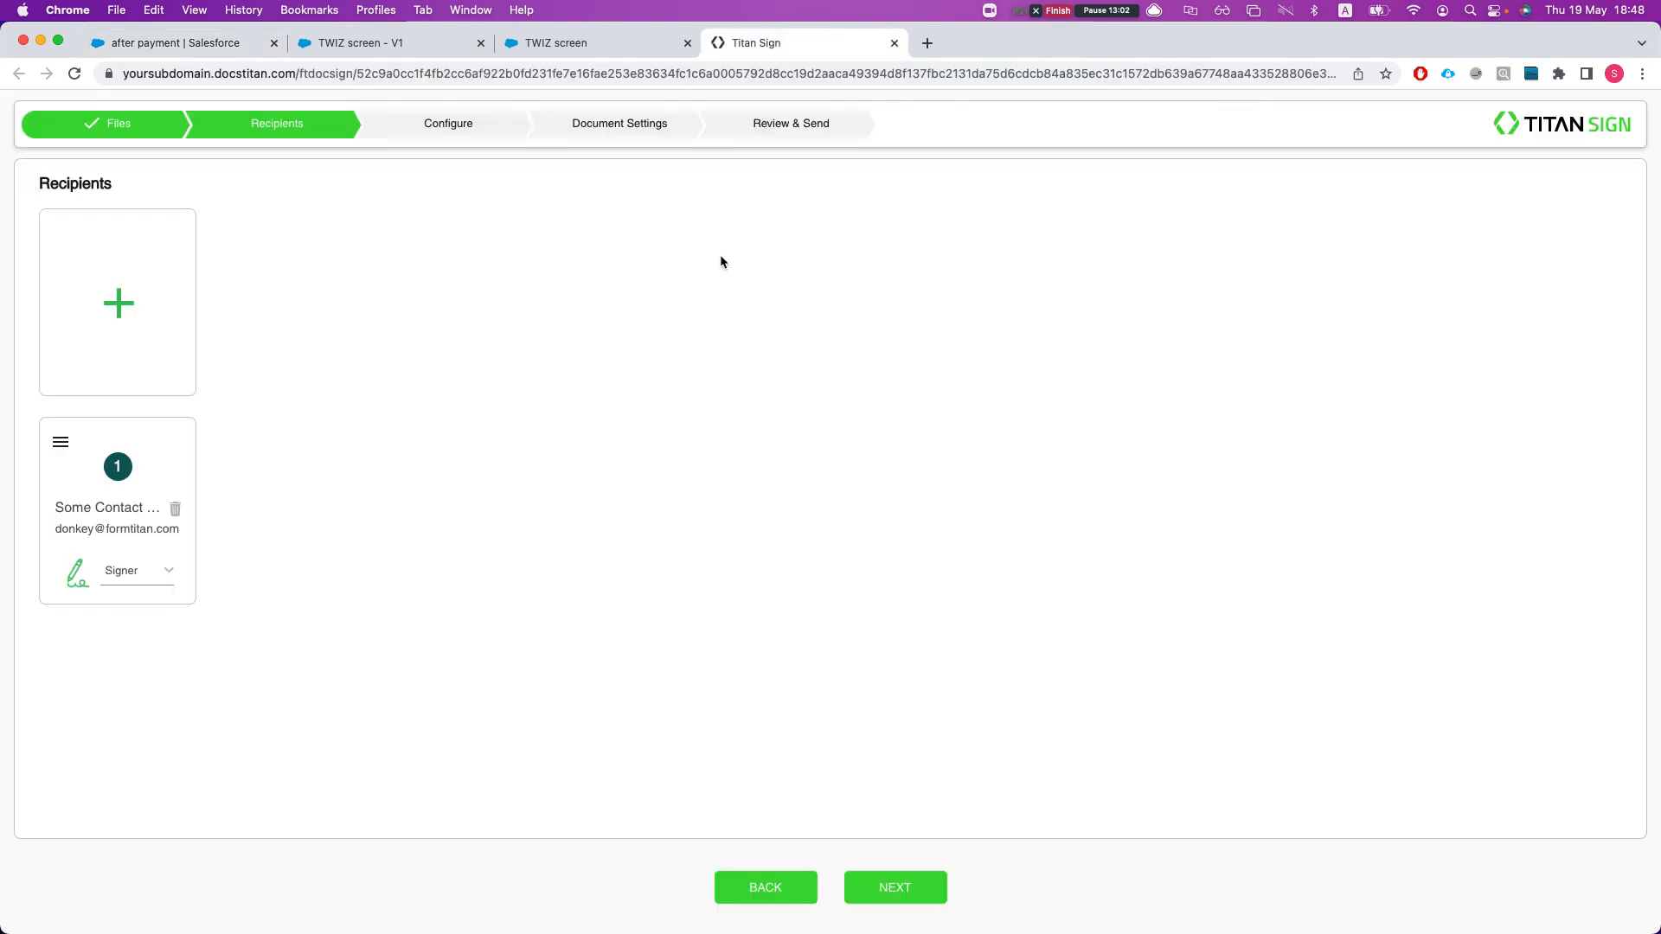
- Place a Signature field below the invoice total and an Input field beside the large DEMO heading
click(405, 137)
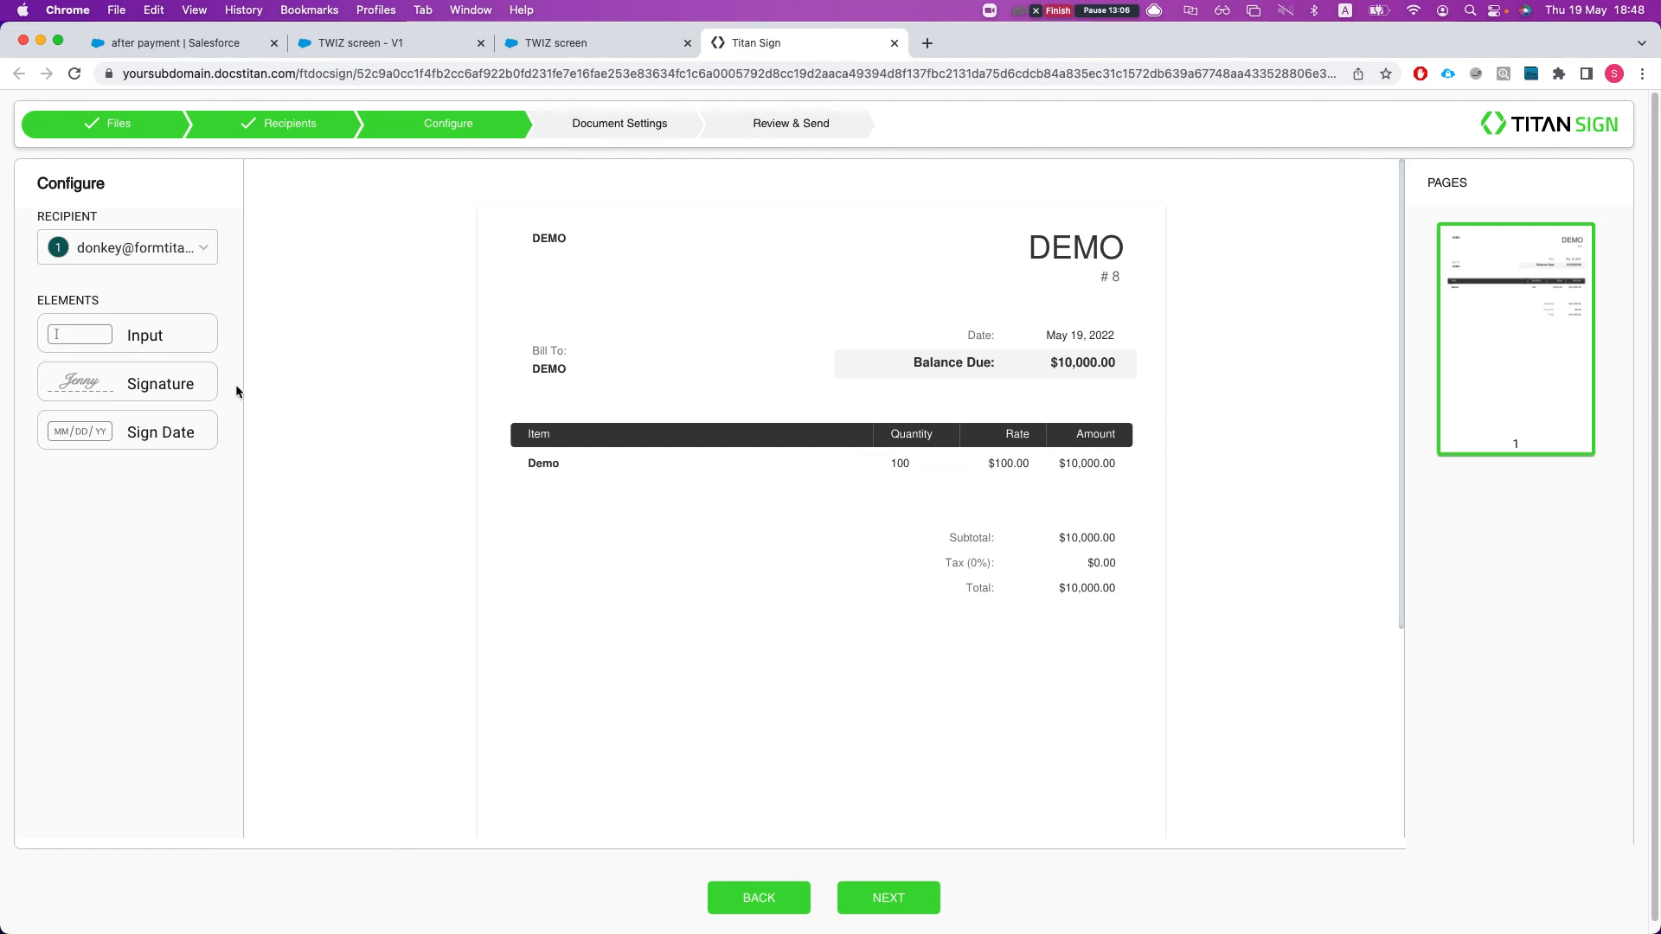
mouse_move(128, 335)
mouse_down()
mouse_move(463, 456)
mouse_move(135, 336)
mouse_move(881, 666)
mouse_up()
mouse_move(136, 392)
mouse_down()
mouse_move(871, 660)
mouse_move(918, 661)
mouse_move(685, 615)
mouse_move(942, 689)
mouse_move(1056, 654)
mouse_up()
click(900, 677)
click(932, 719)
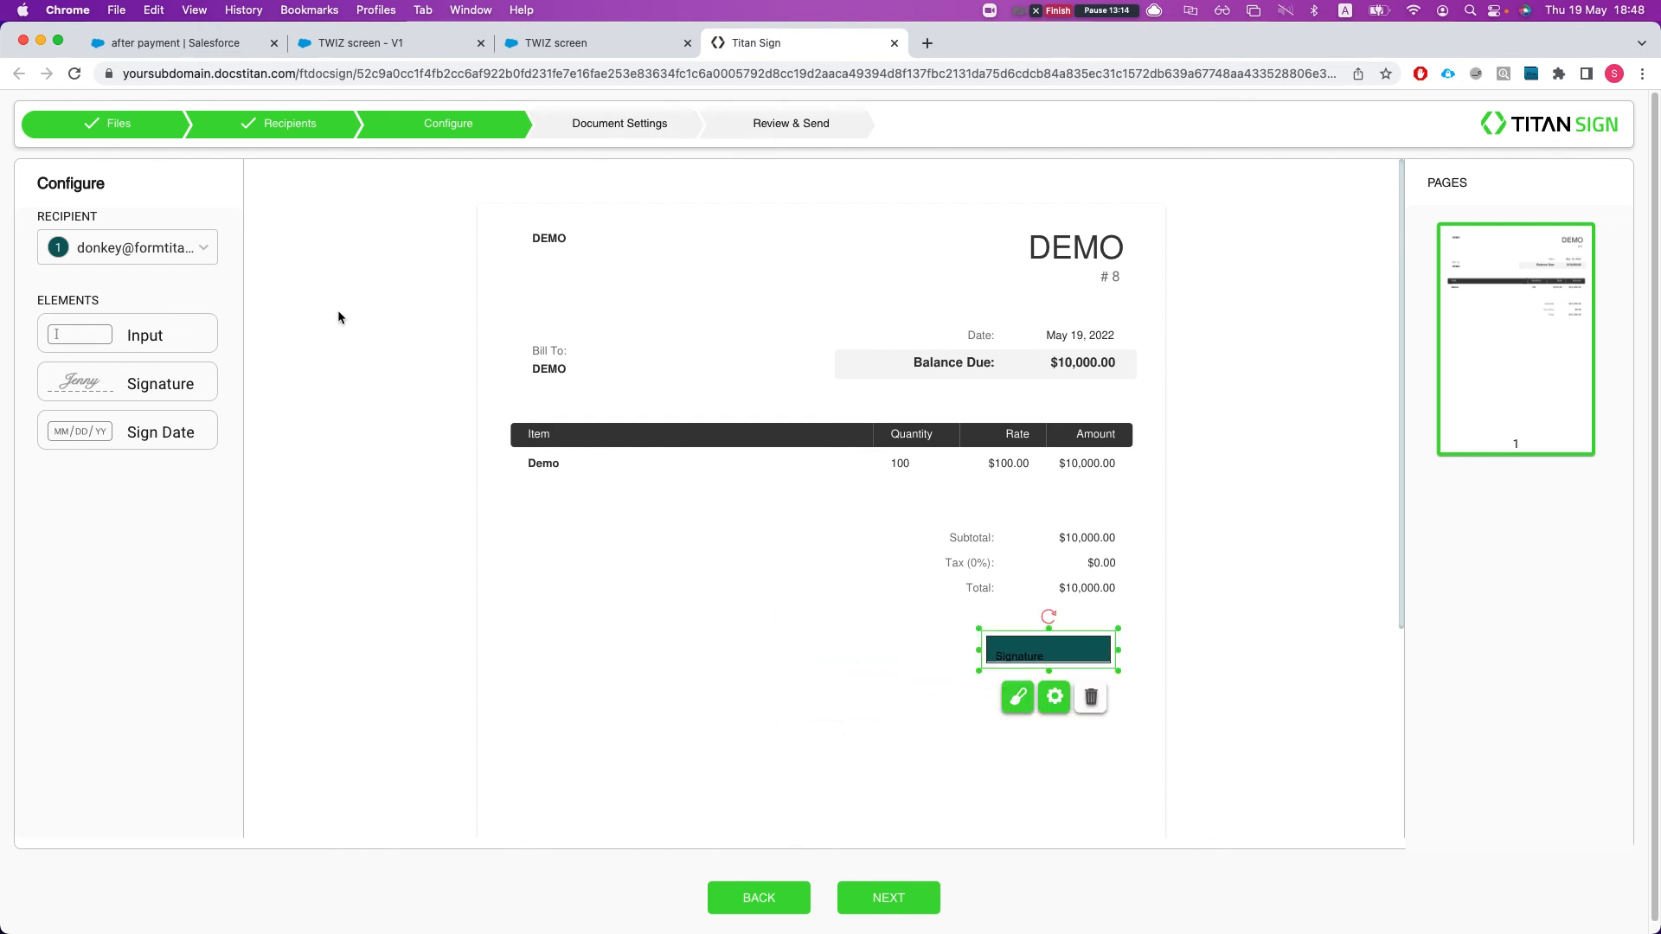
mouse_move(130, 335)
mouse_down()
mouse_move(542, 641)
mouse_move(805, 679)
mouse_move(781, 652)
mouse_move(922, 207)
mouse_move(924, 268)
mouse_up()
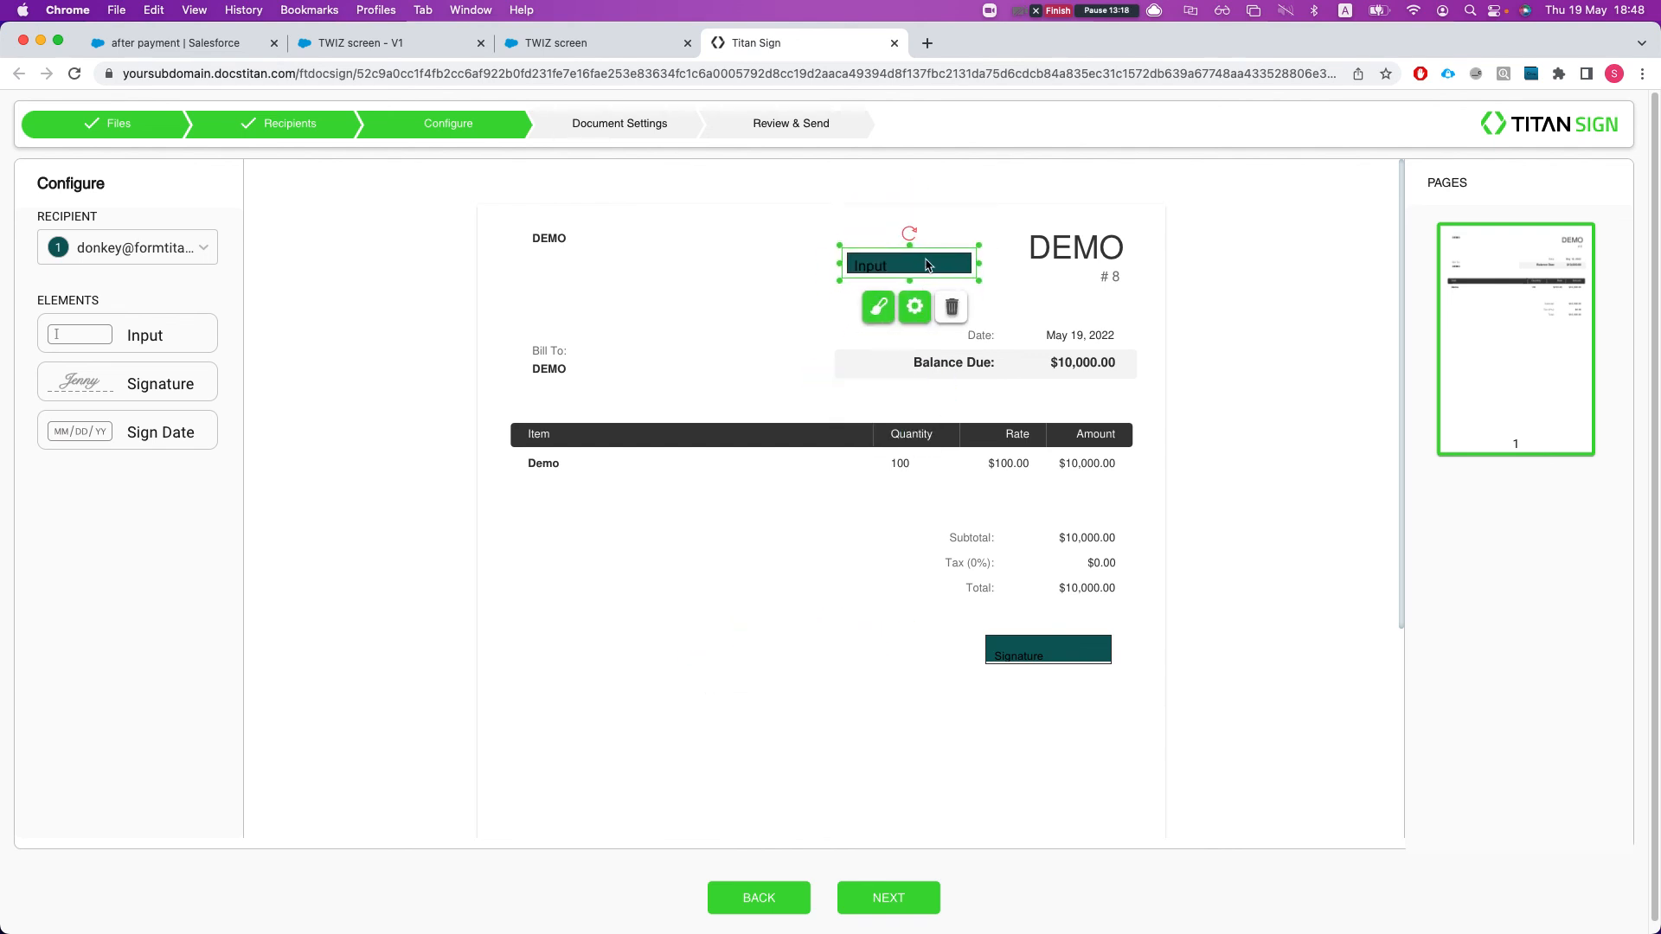
click(1033, 660)
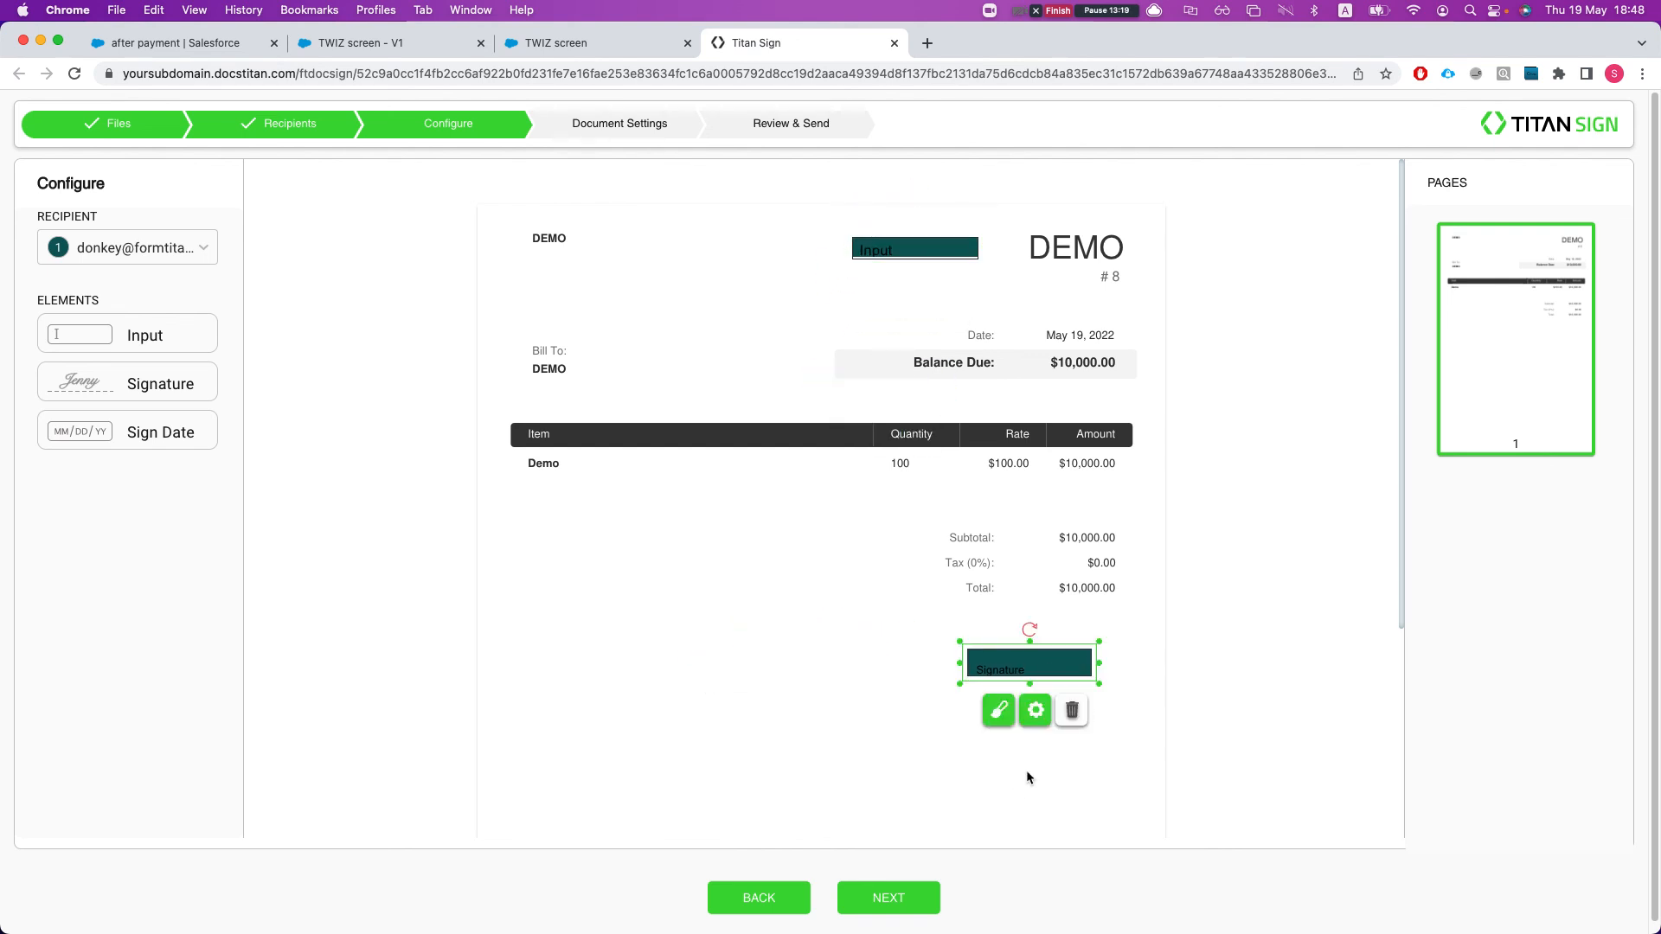
- Advance with the default document settings to Review & Send and look through the organization email templates without choosing one
click(900, 892)
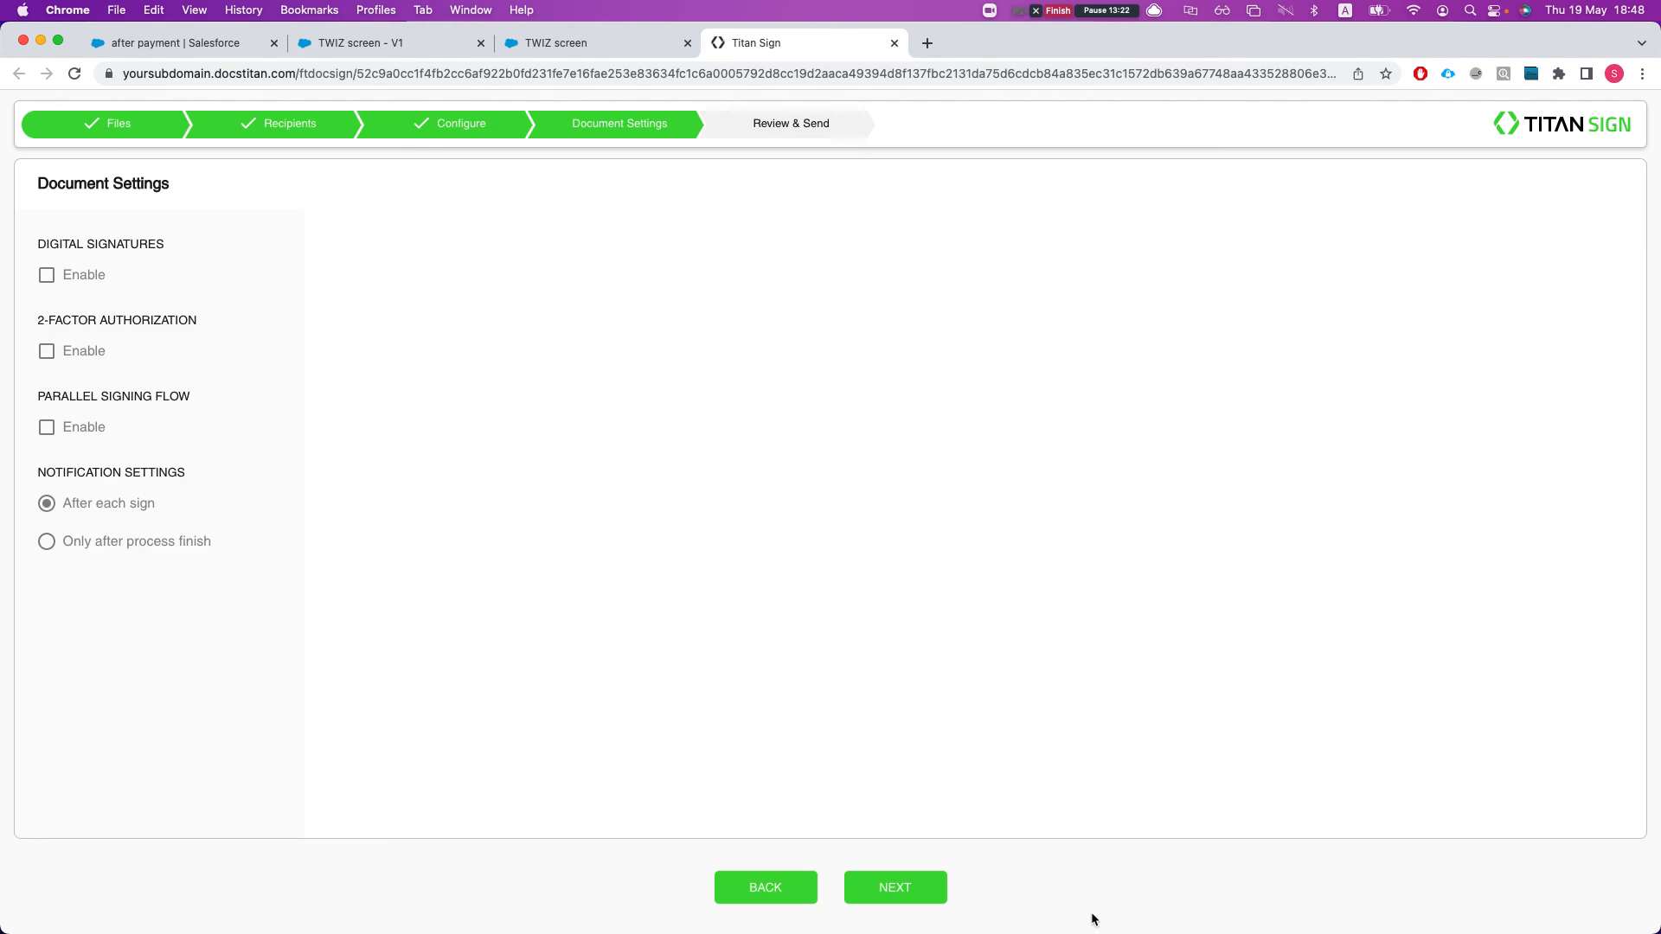
click(938, 888)
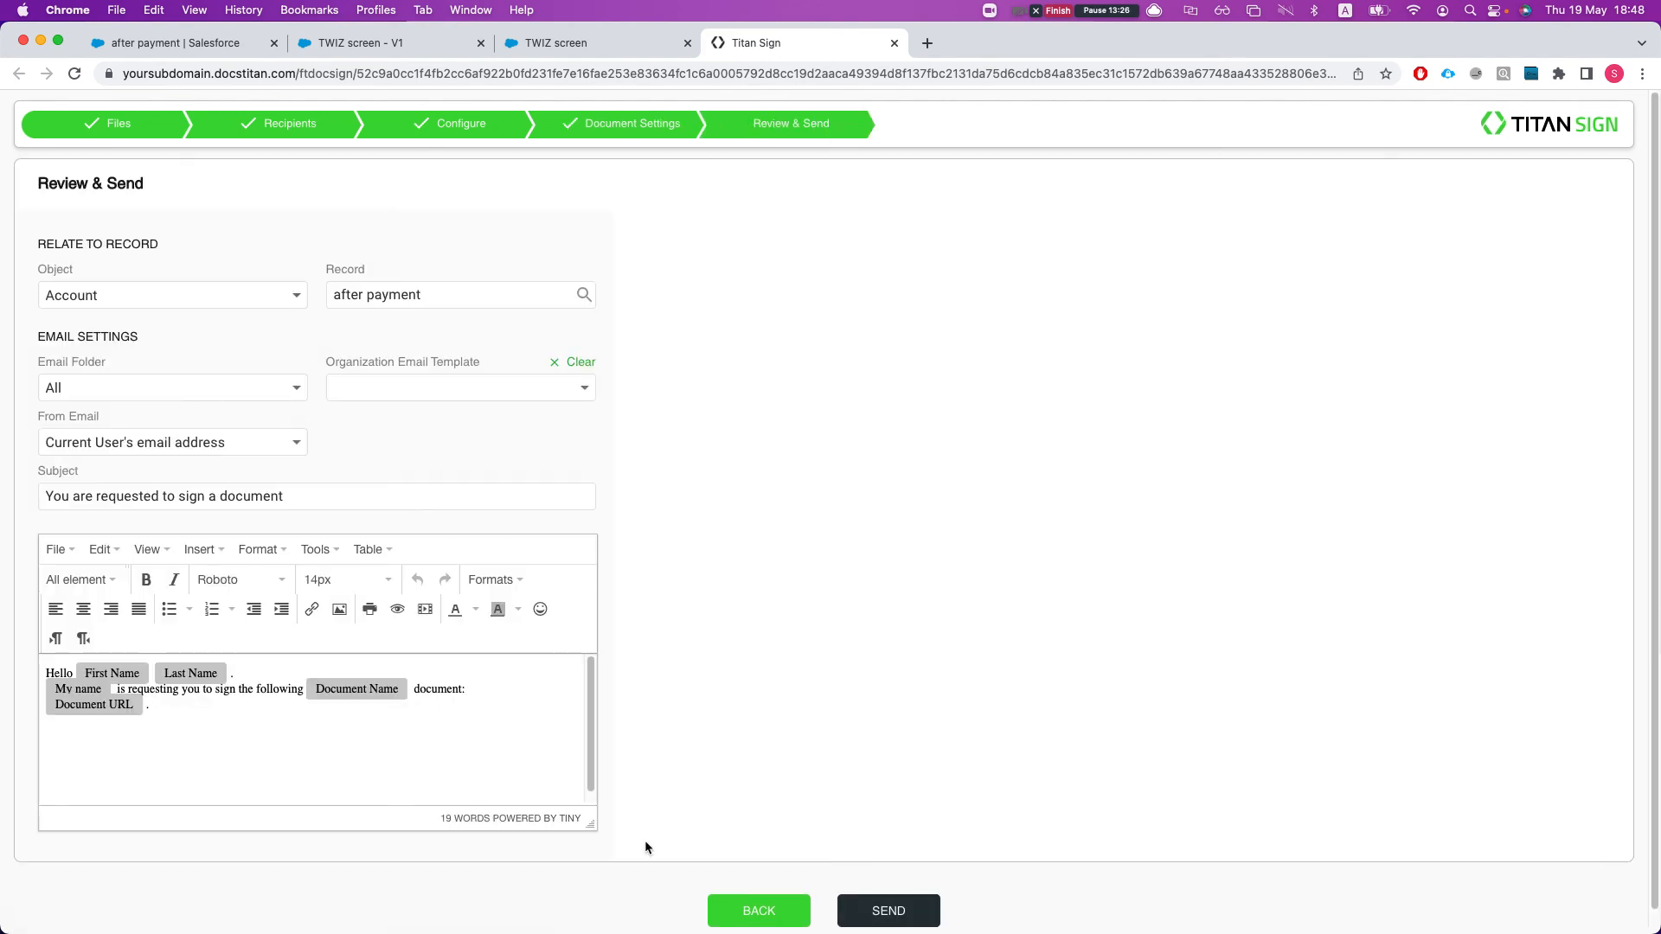
click(433, 387)
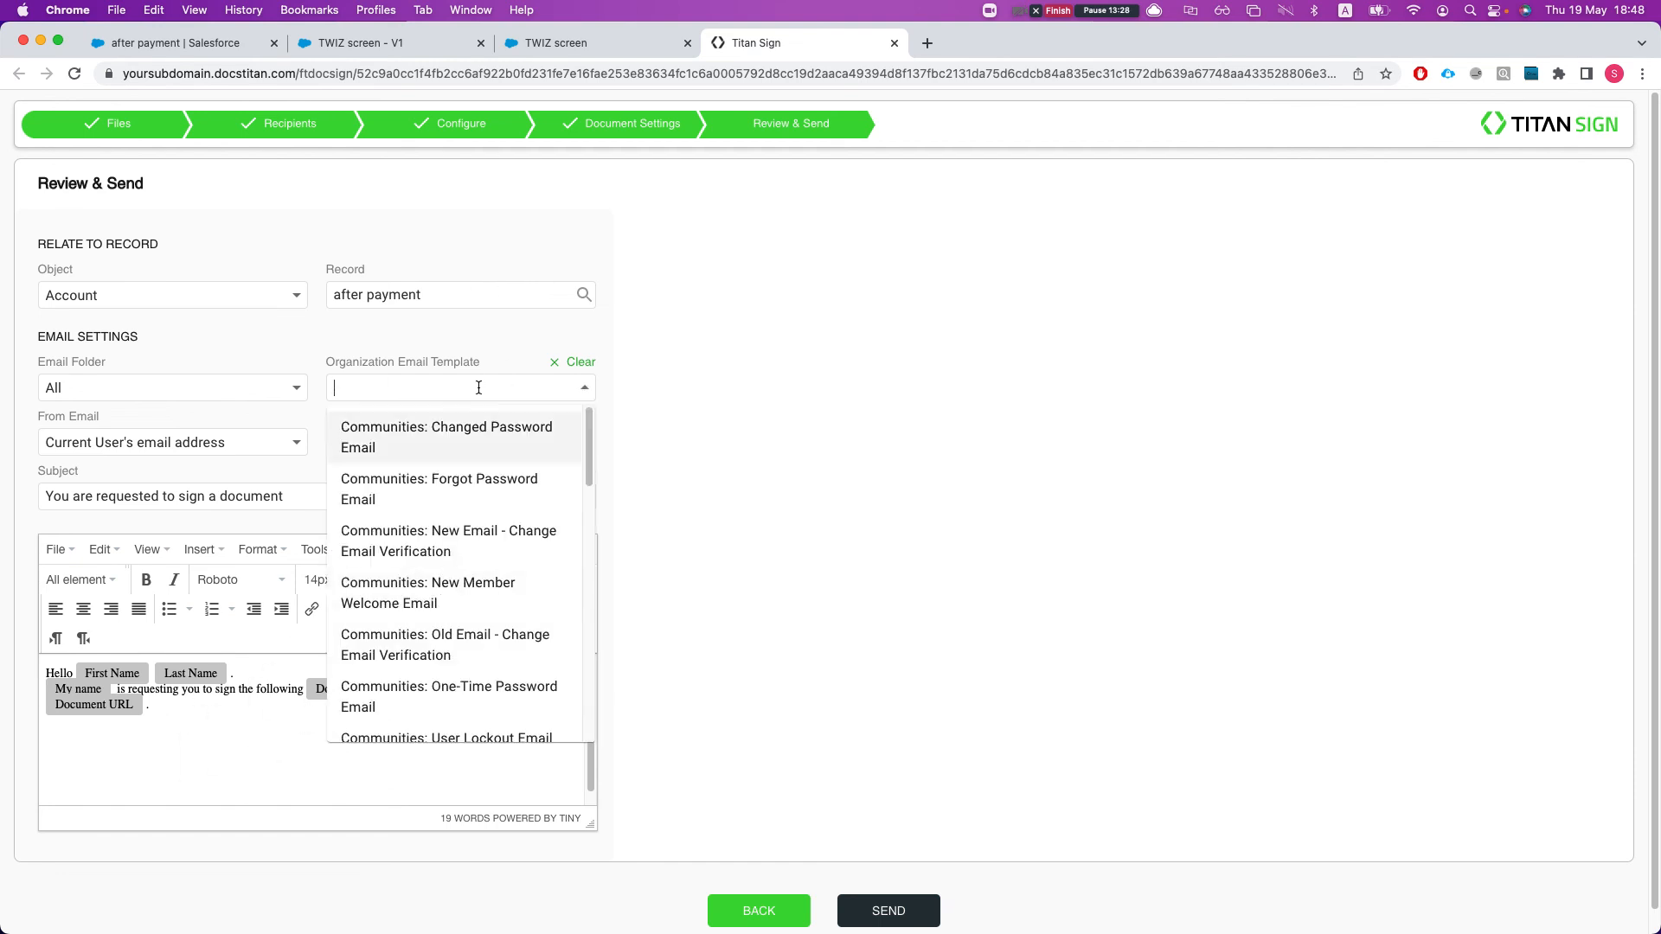
click(763, 585)
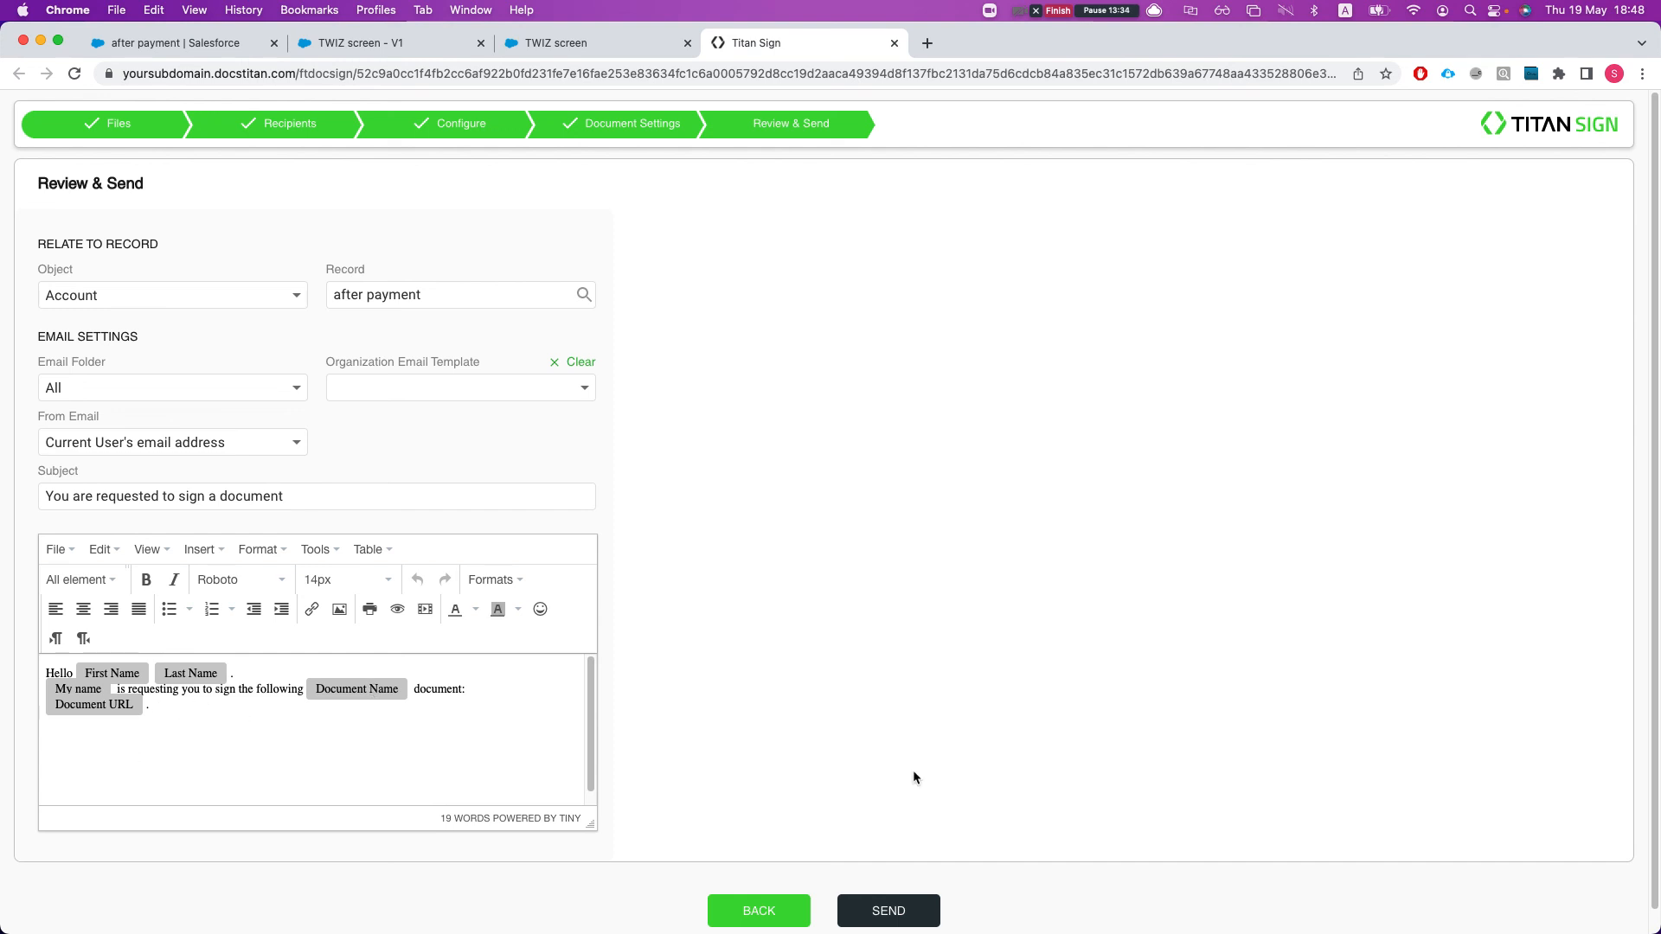
- Send the document for signing, and open the invoice link from the signature request email in Gmail
click(905, 910)
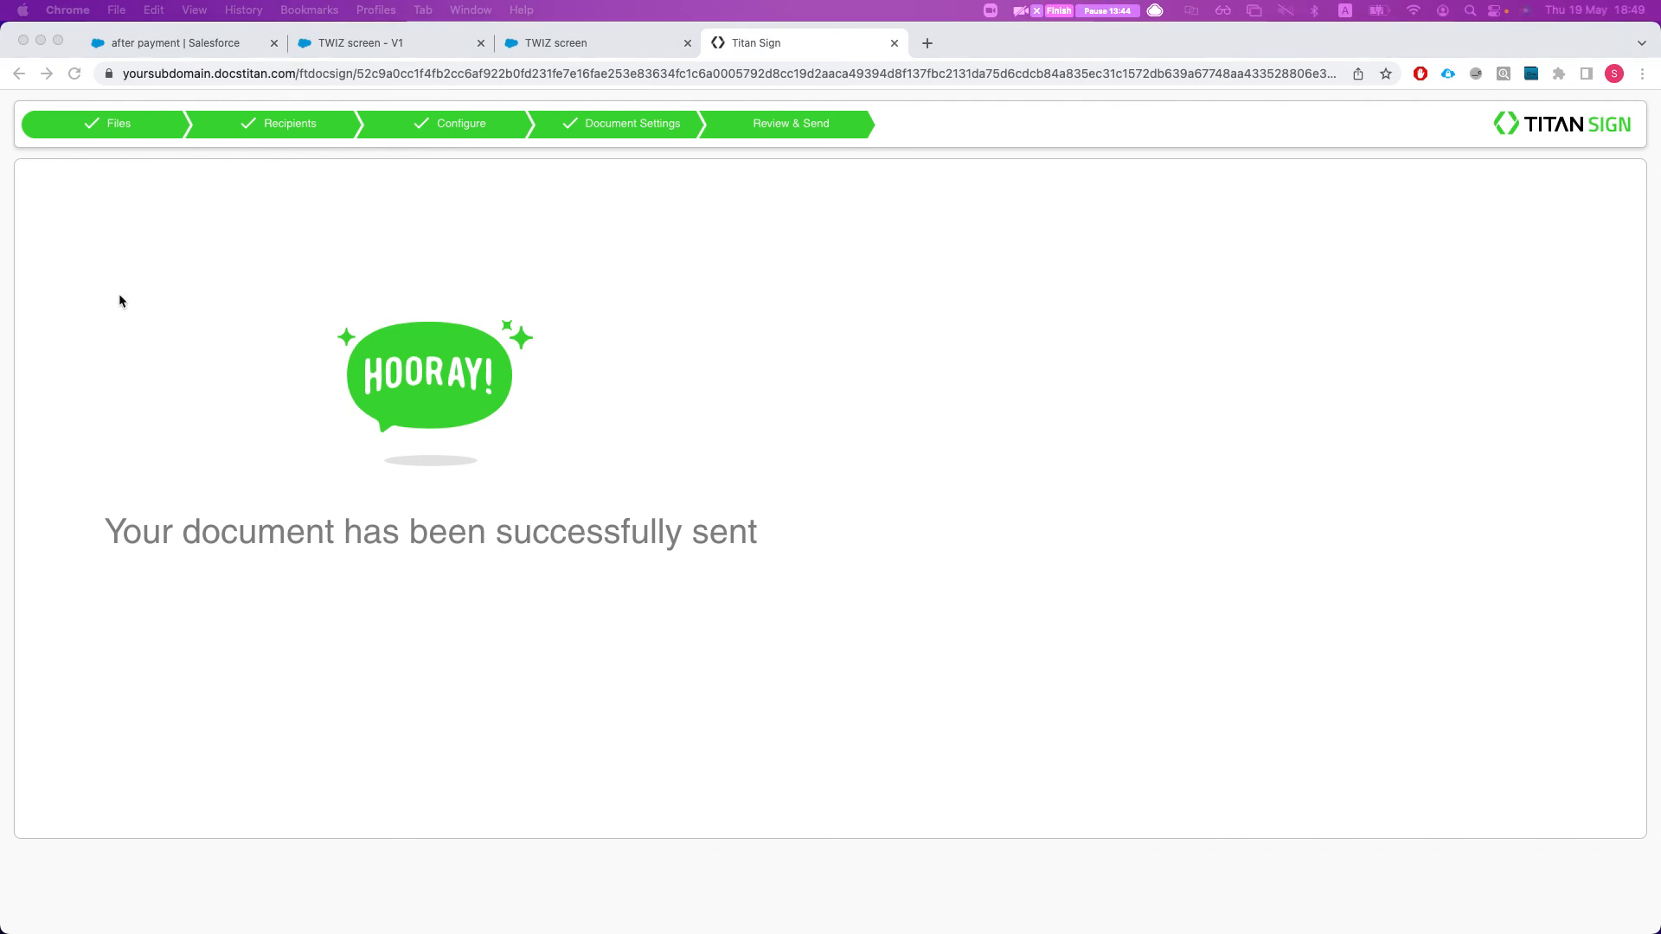
drag(1660, 31, 1222, 19)
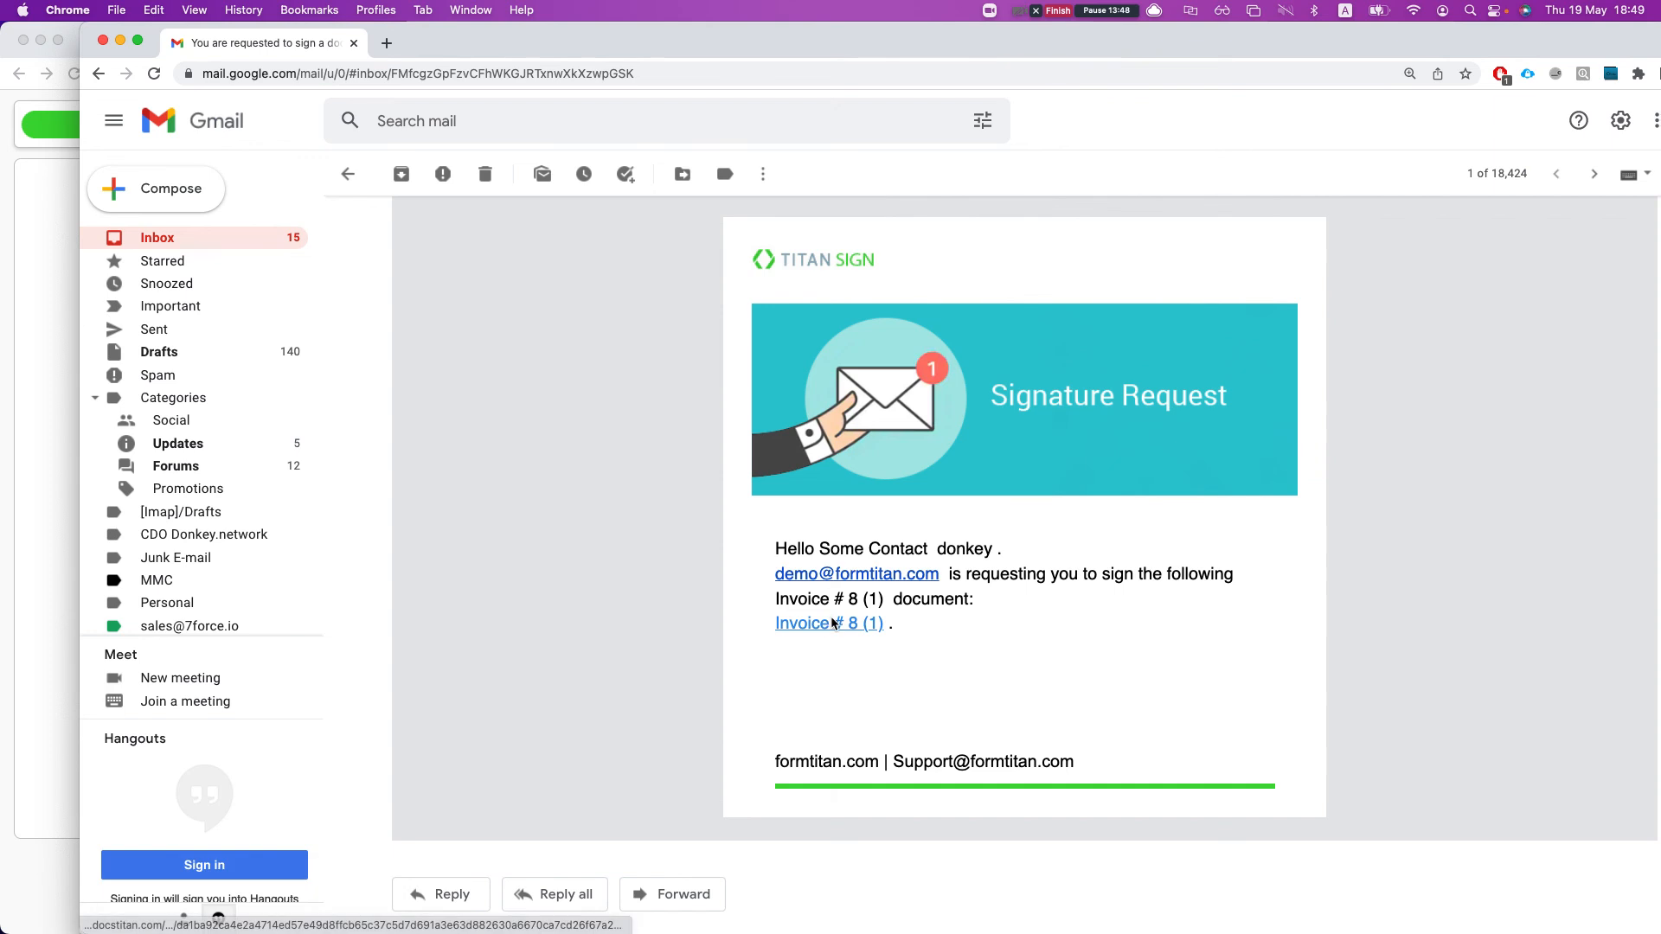
click(829, 622)
double_click(686, 45)
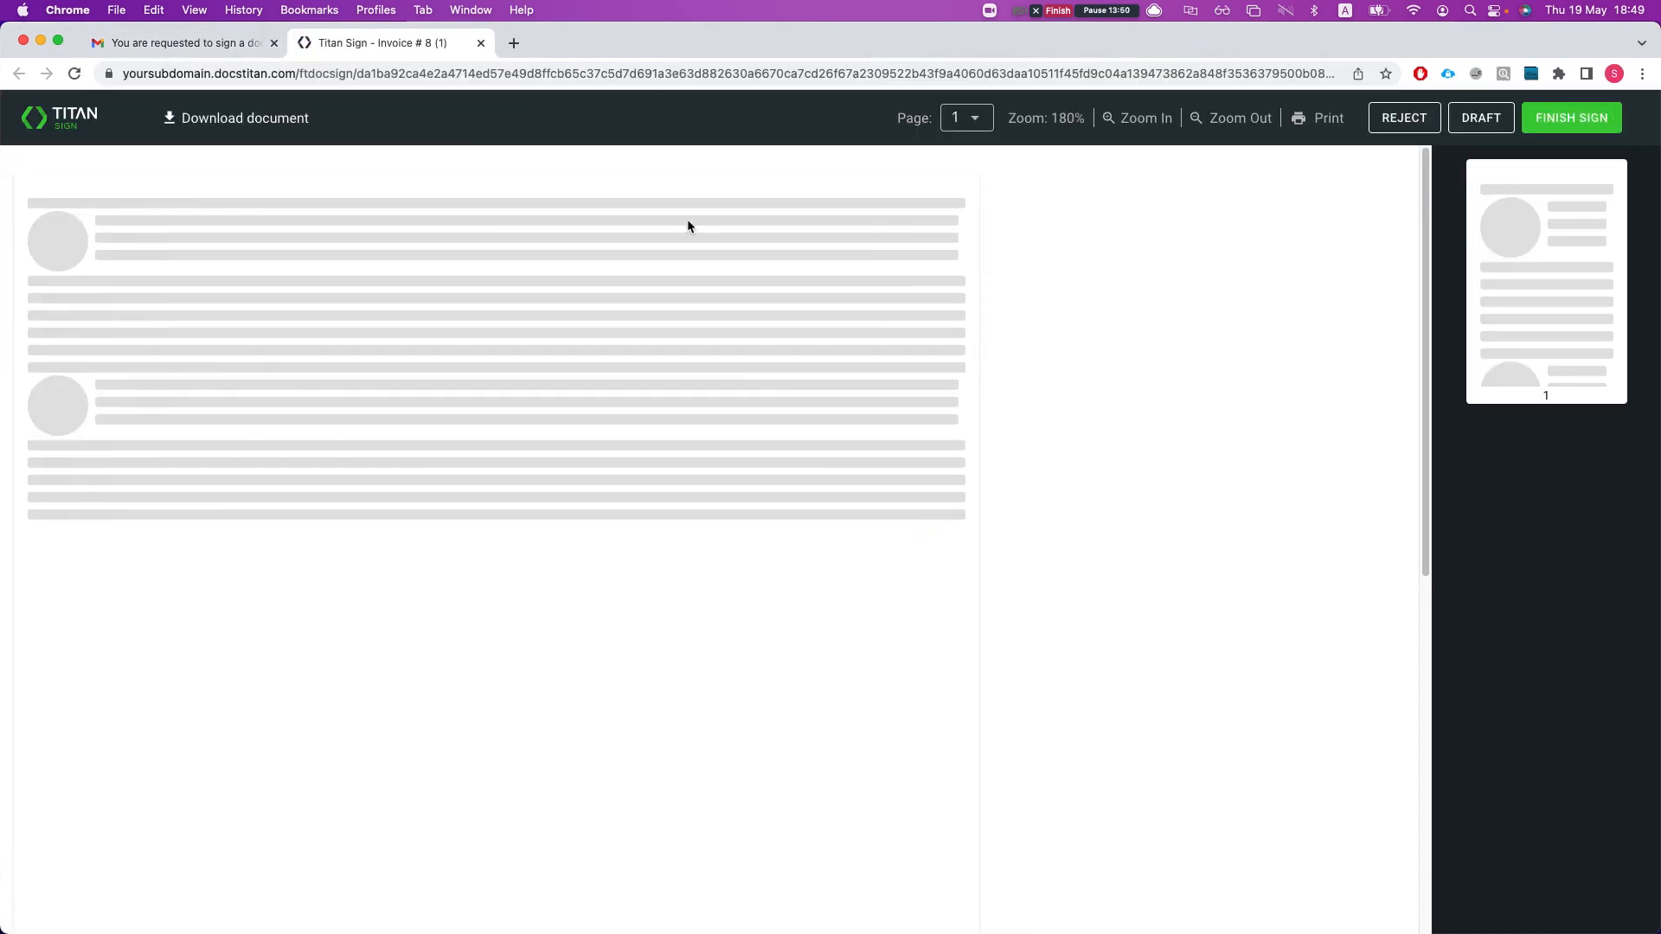
- Fill the yellow input field beside the large DEMO heading with the text "fsdfdsf"
scroll(619, 311, down, 1)
click(753, 246)
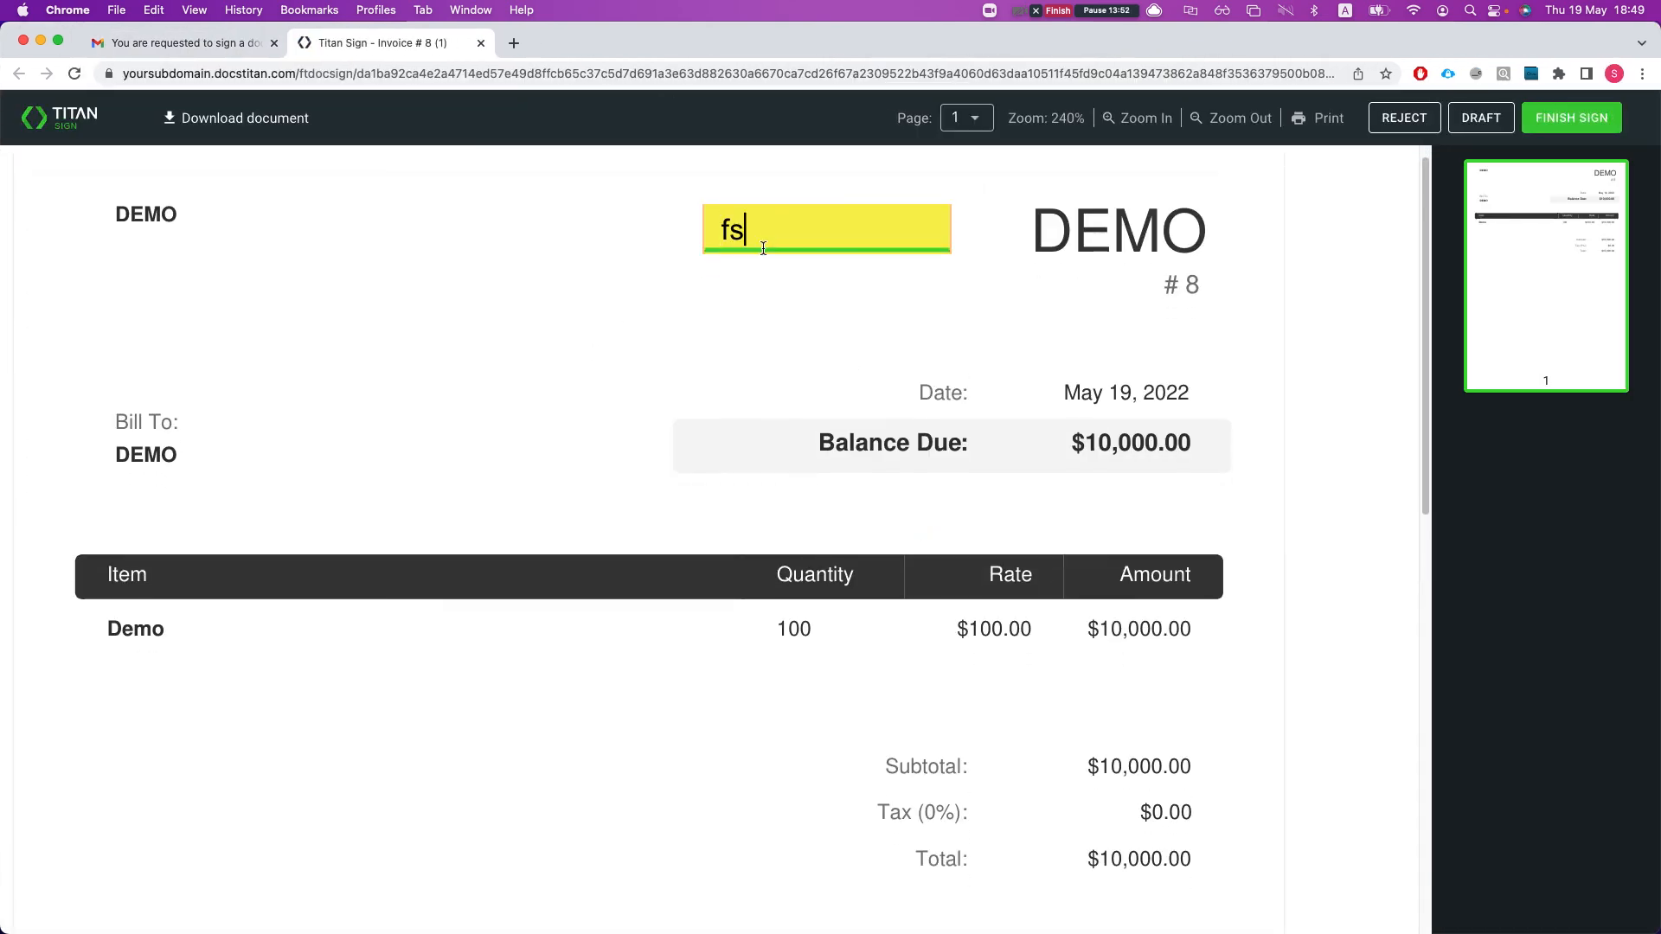
text(fsdfdsf)
- Sign the signature field below the invoice total with the first saved signature in the list
scroll(677, 299, down, 7)
scroll(866, 398, up, 1)
click(1057, 481)
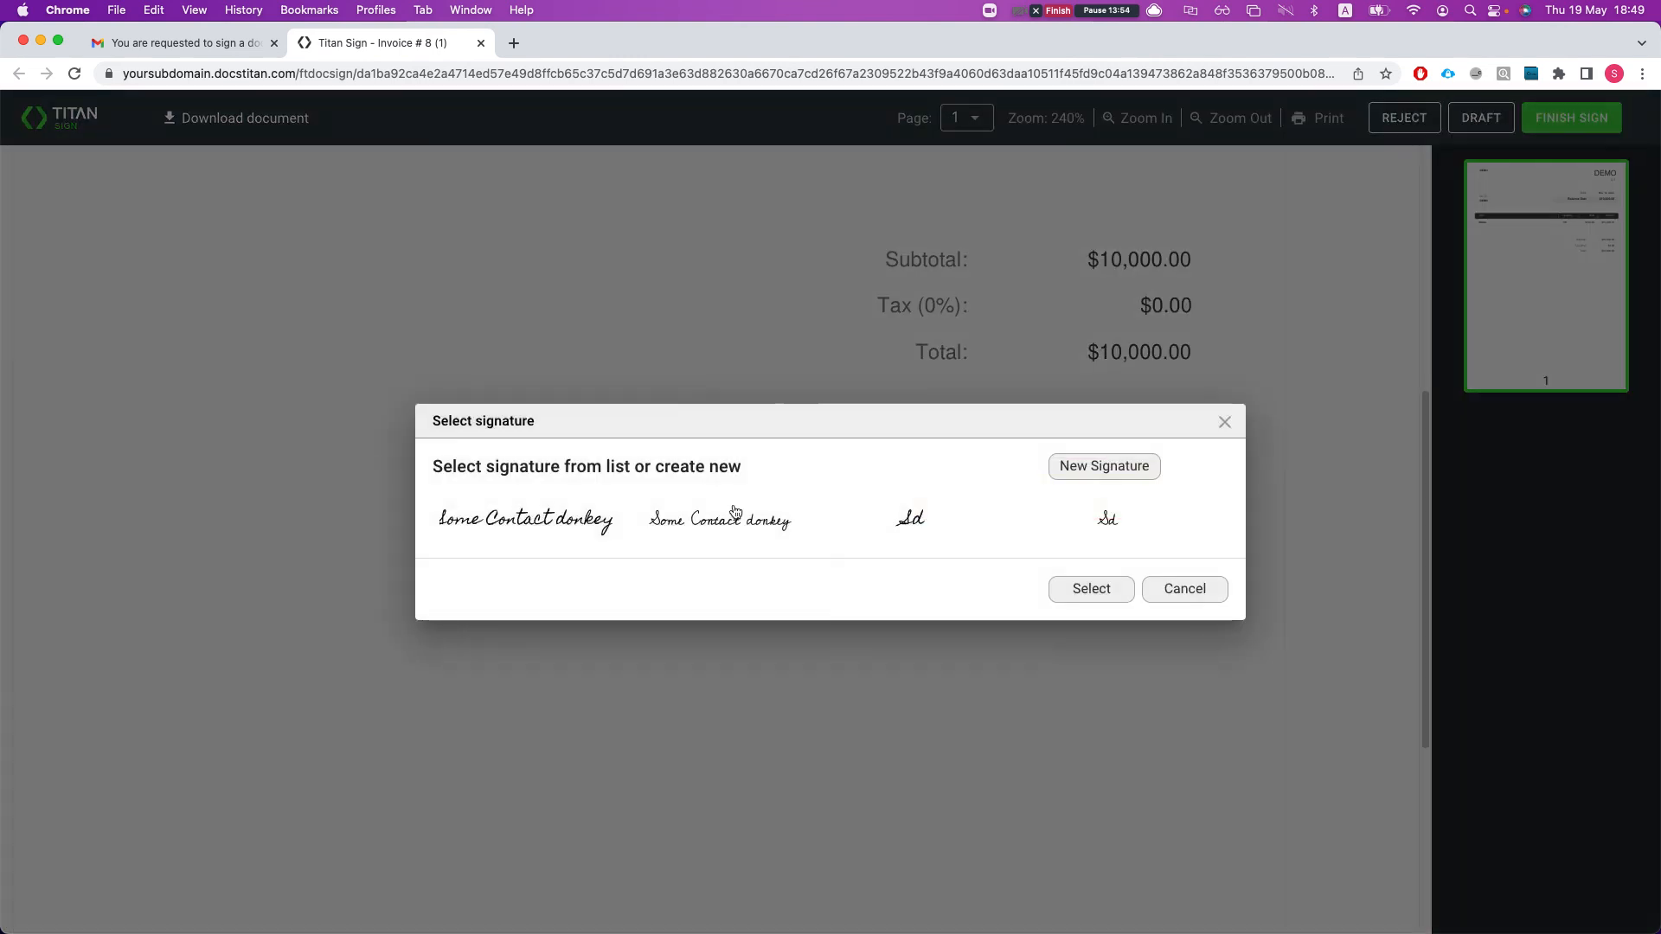
click(525, 529)
click(1091, 589)
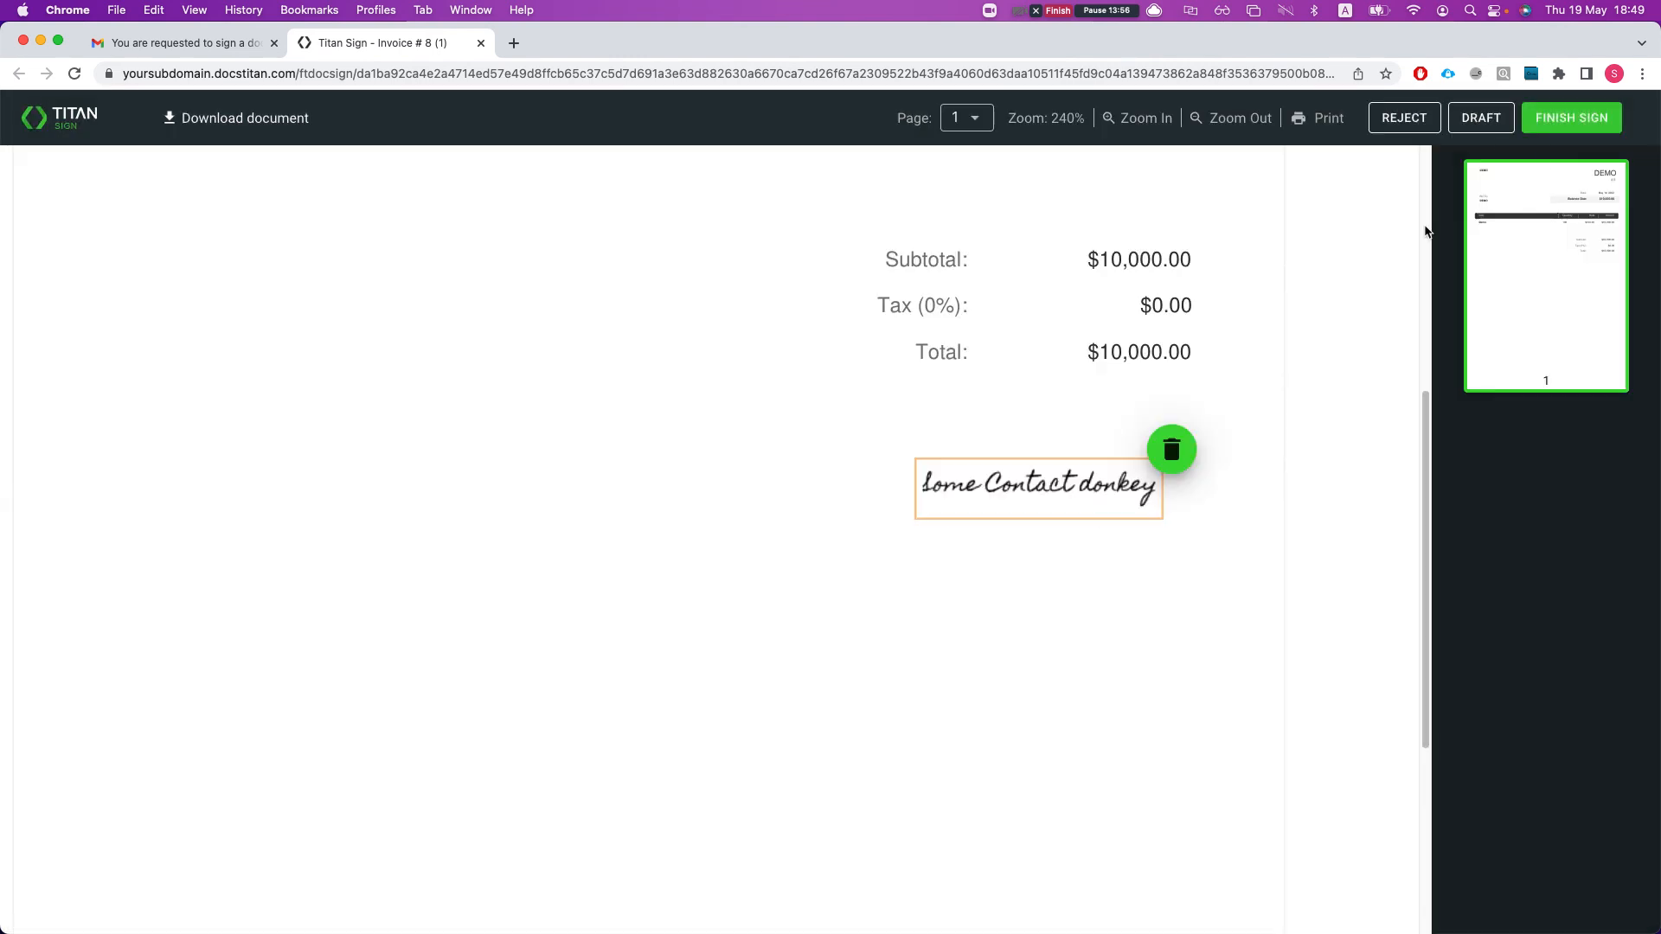
- Finish signing the invoice, and move the signing window aside to return to the Titan Sign wizard
click(1571, 118)
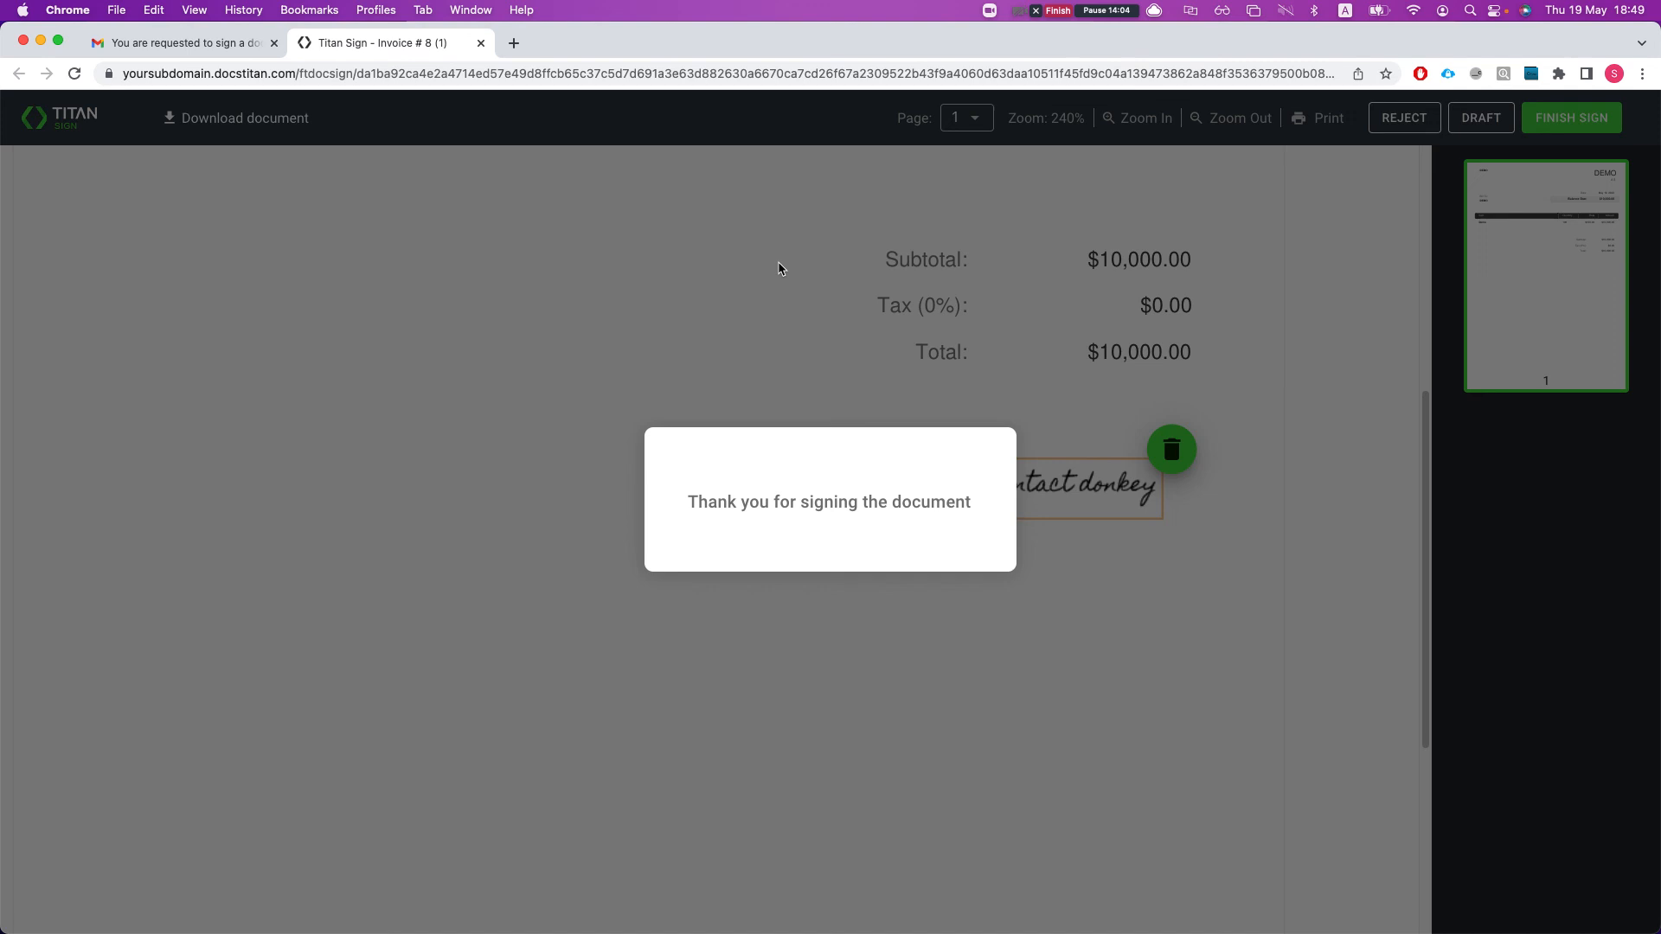
drag(686, 39, 1660, 43)
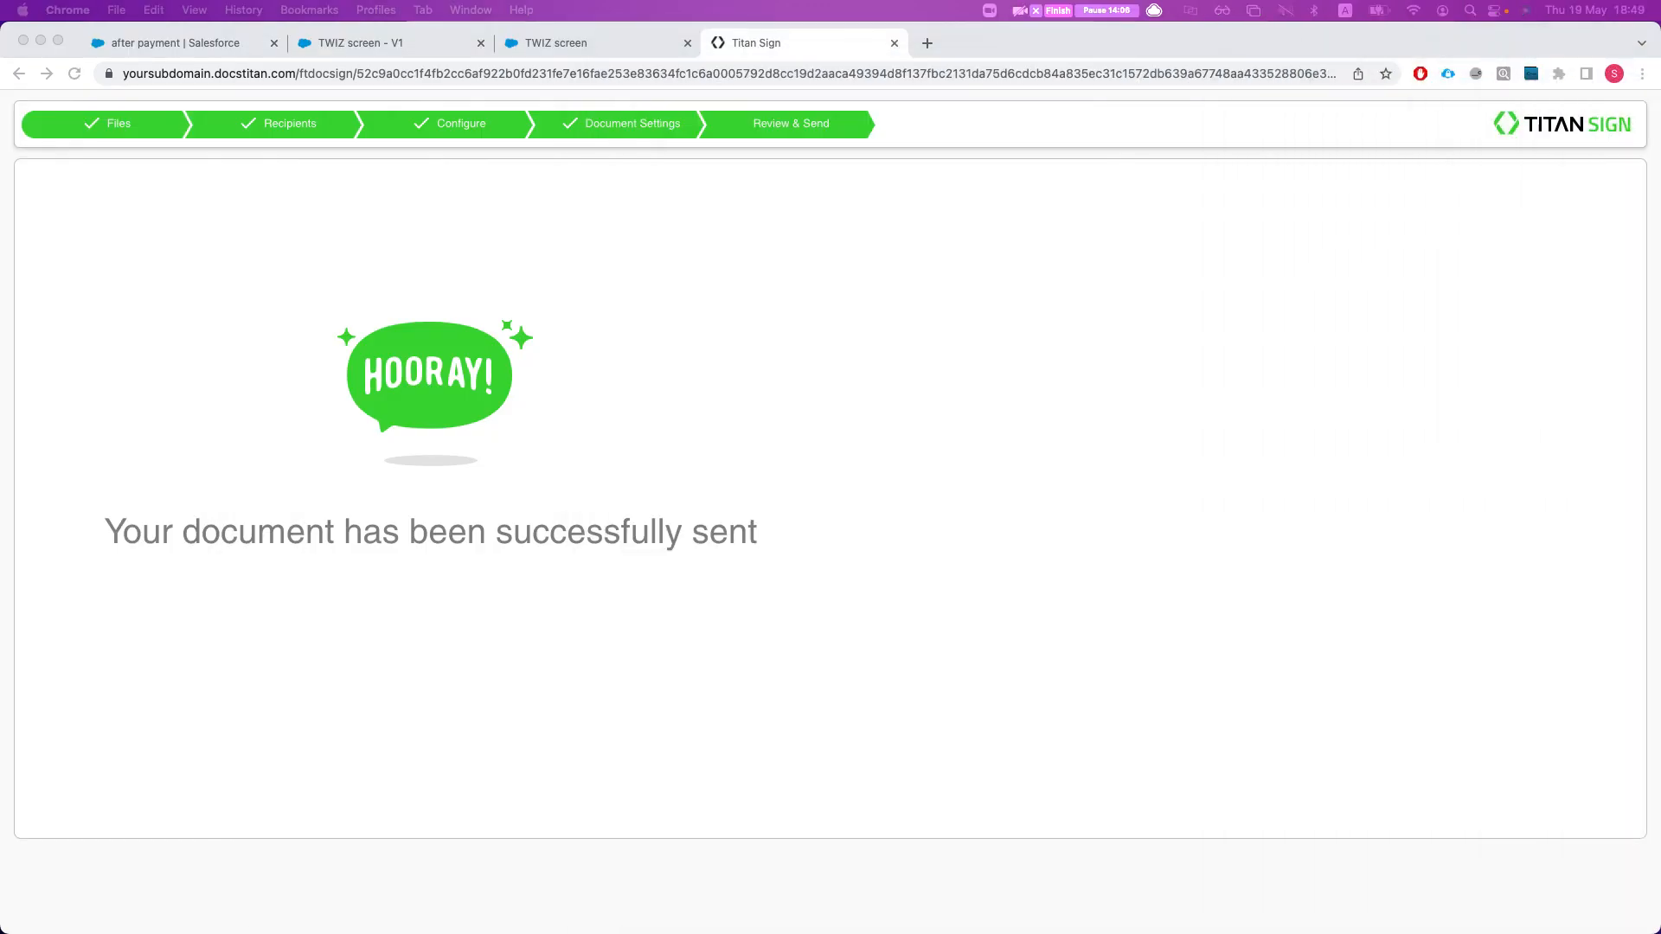
click(1212, 266)
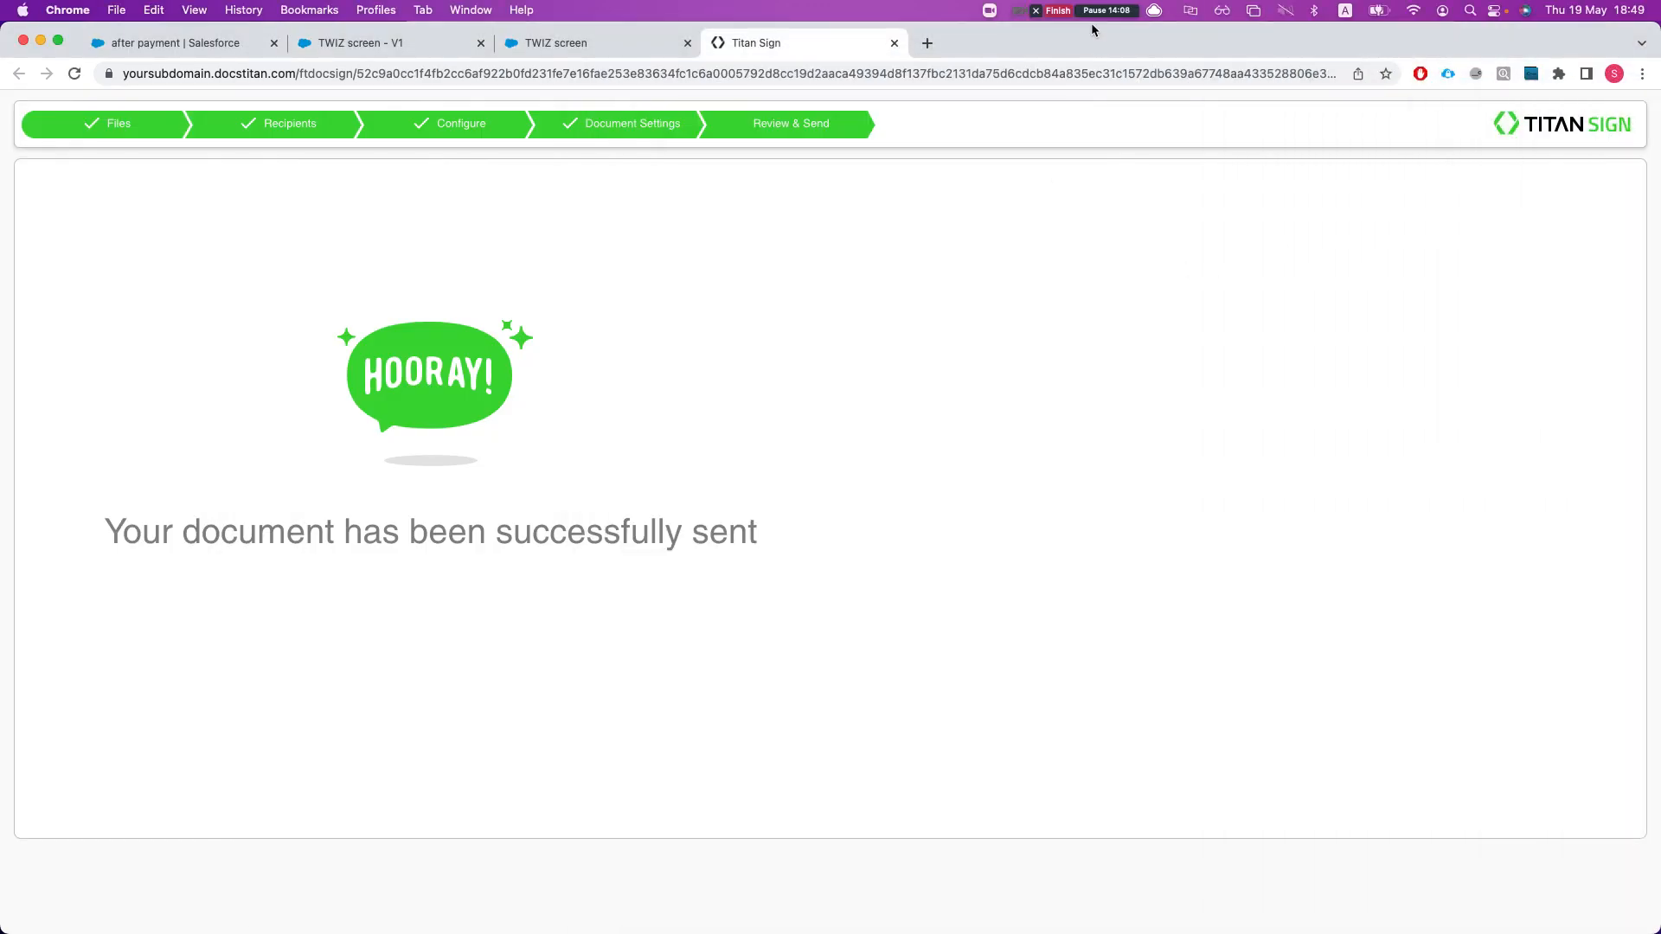